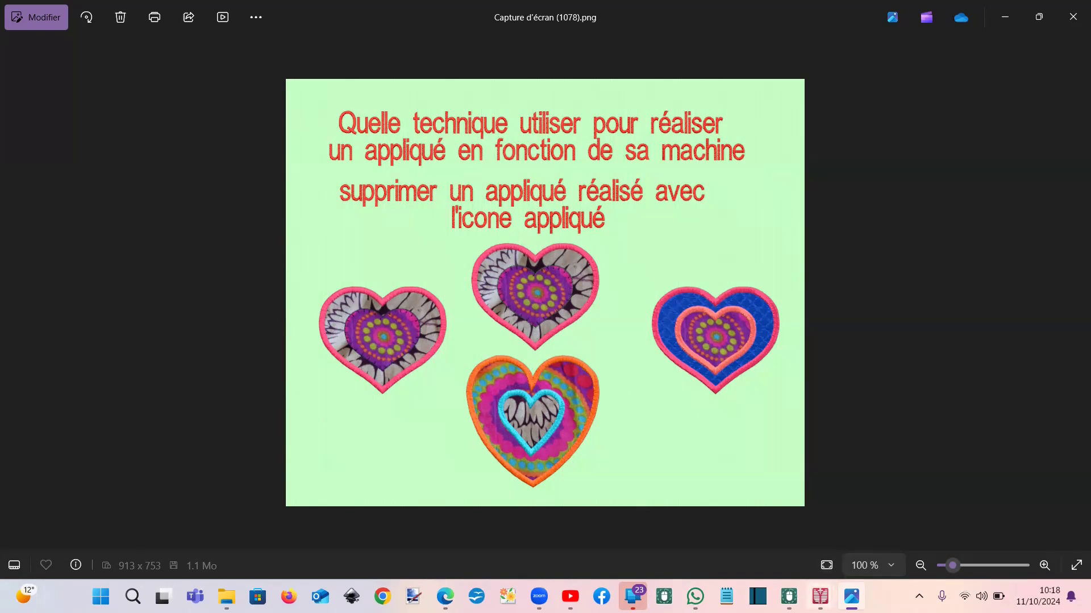
Switch to the mySewnet Digitizing window with the seven heart designs and select the green-bordered heart group
{"action": "mouse_move", "coordinate": [820, 596]}
{"action": "left_click", "coordinate": [564, 531]}
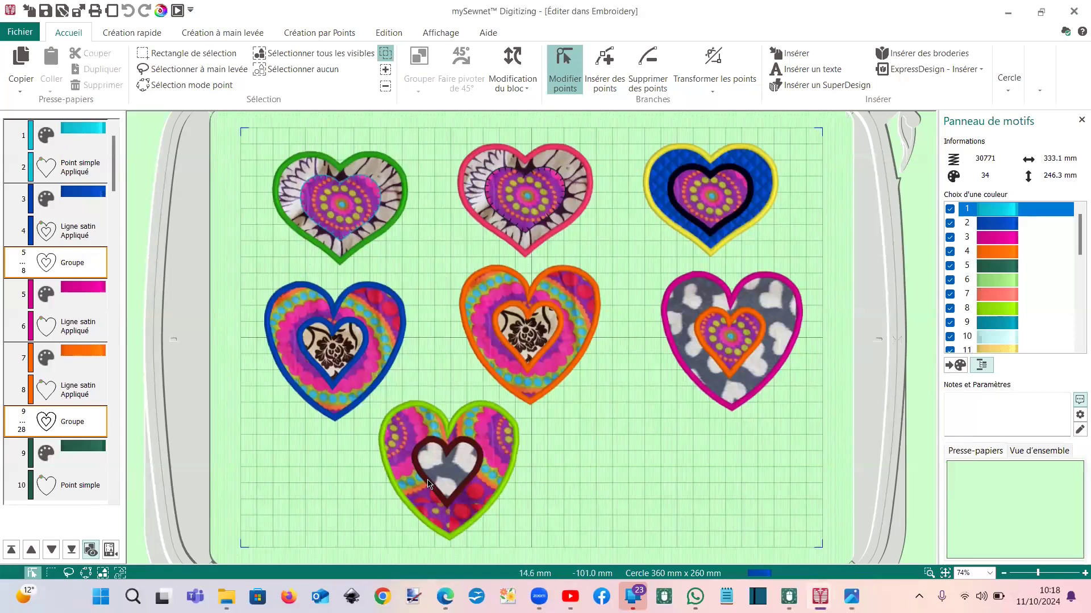
{"action": "left_click", "coordinate": [360, 215]}
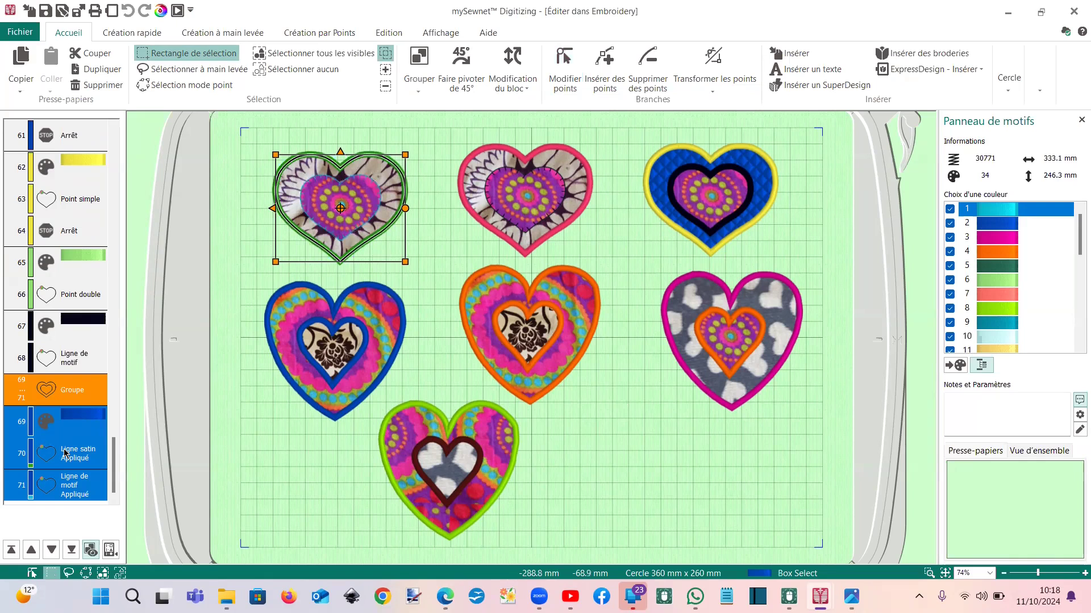
Examine the fill and line properties and thread colour of the green heart's satin appliqué line, leaving them as they are
{"action": "right_click", "coordinate": [66, 453]}
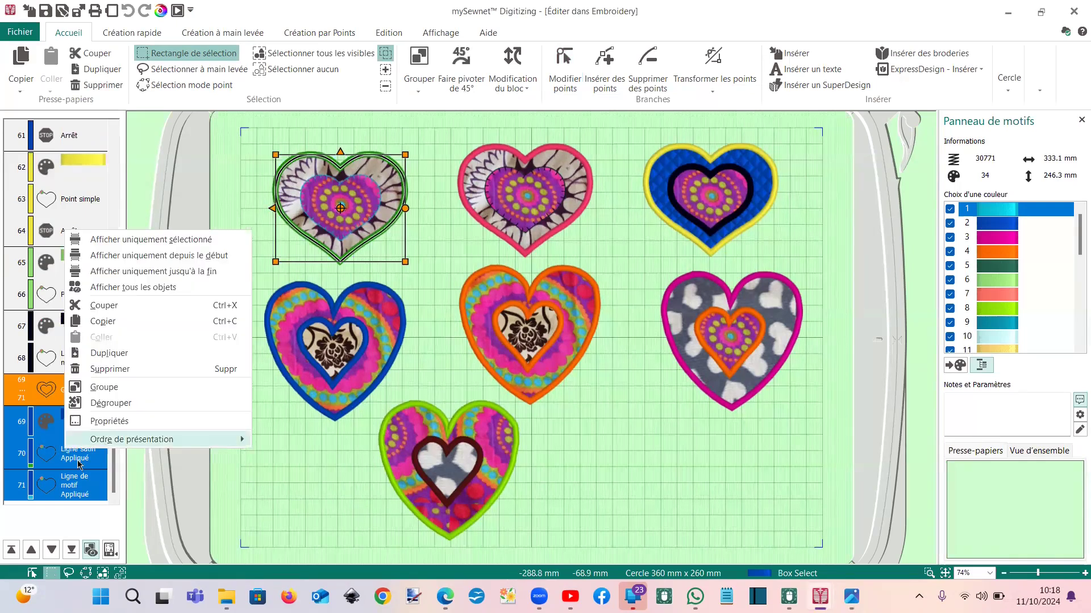
{"action": "left_click", "coordinate": [69, 455]}
{"action": "left_click", "coordinate": [67, 455]}
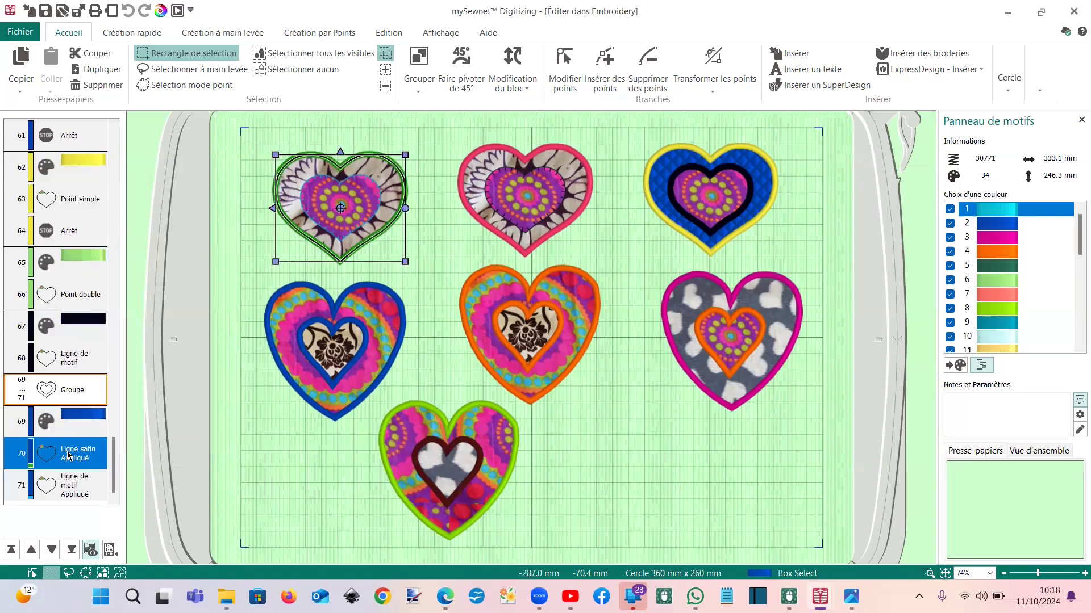
{"action": "right_click", "coordinate": [67, 455]}
{"action": "left_click", "coordinate": [113, 408]}
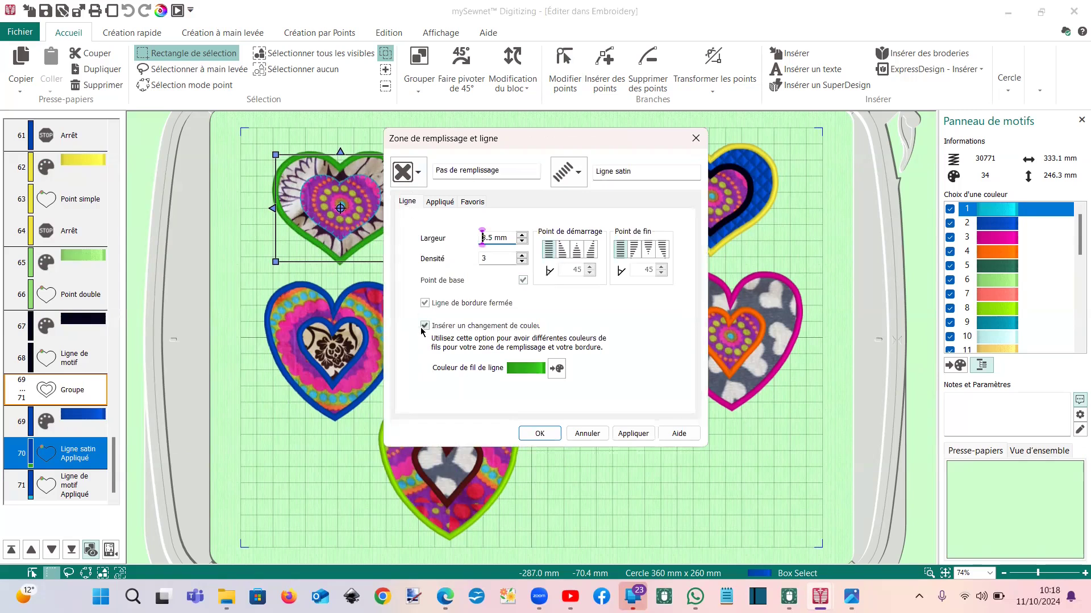
{"action": "left_click", "coordinate": [553, 368]}
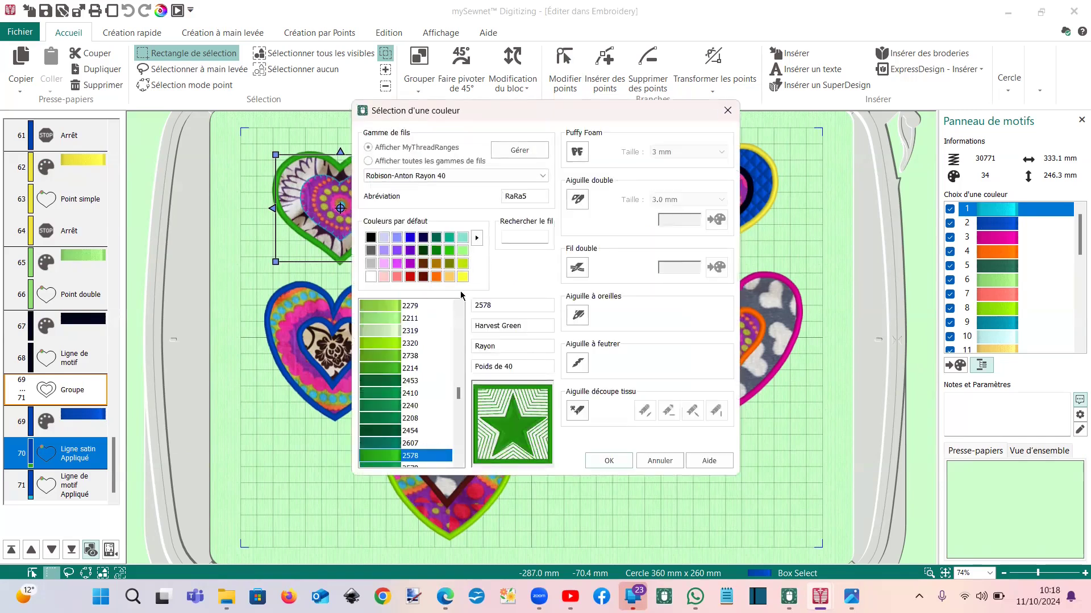
{"action": "left_click", "coordinate": [728, 110]}
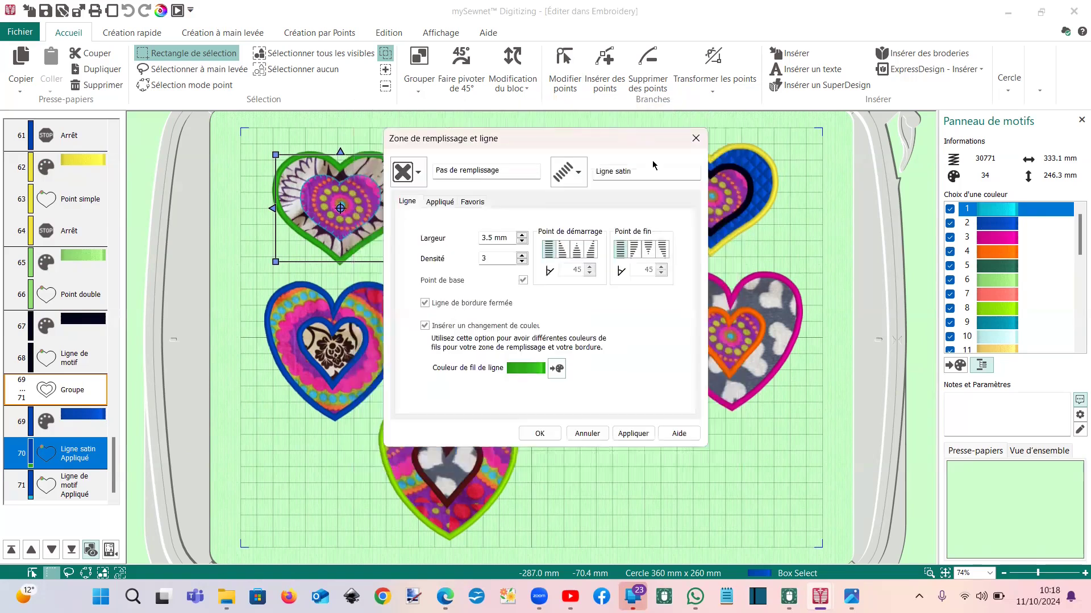
{"action": "left_click", "coordinate": [695, 138]}
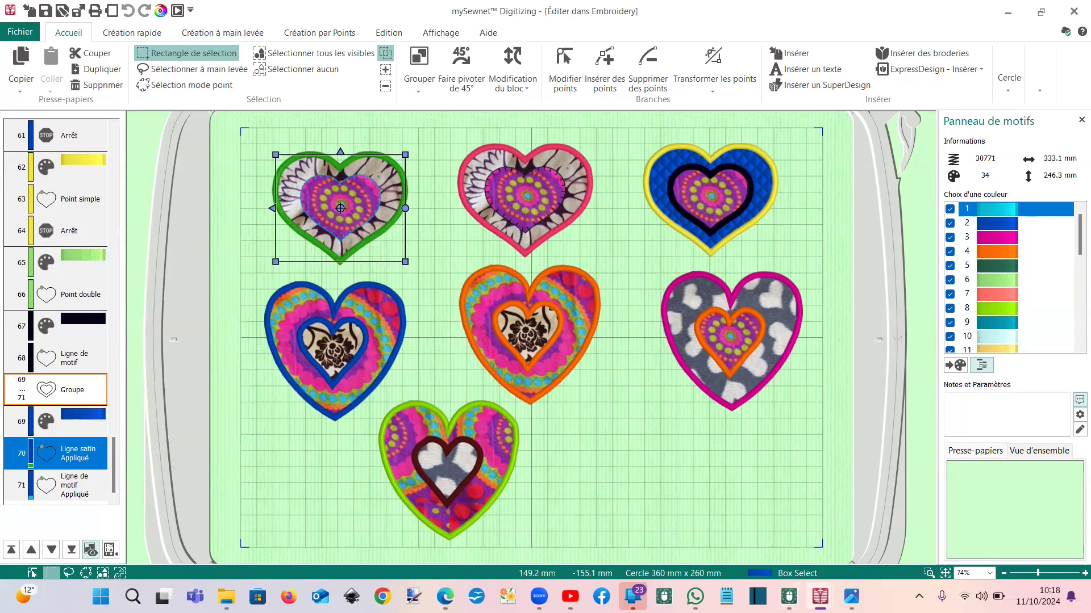
Look through the stitch object list and select the blue heart group with the yellow border
{"action": "mouse_move", "coordinate": [820, 597]}
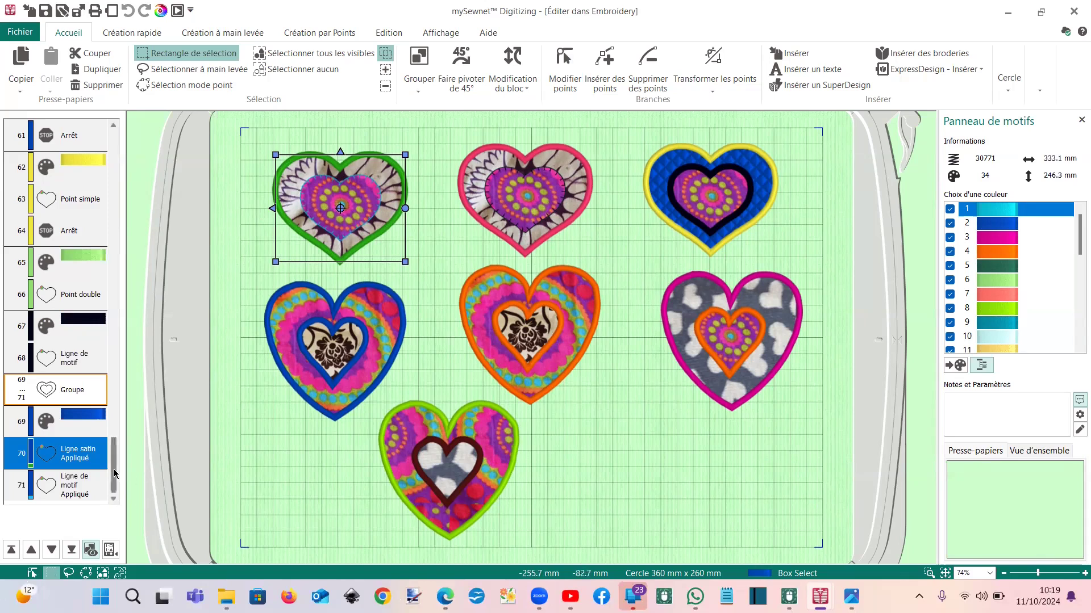
{"action": "left_click_drag", "start_coordinate": [115, 460], "coordinate": [117, 359]}
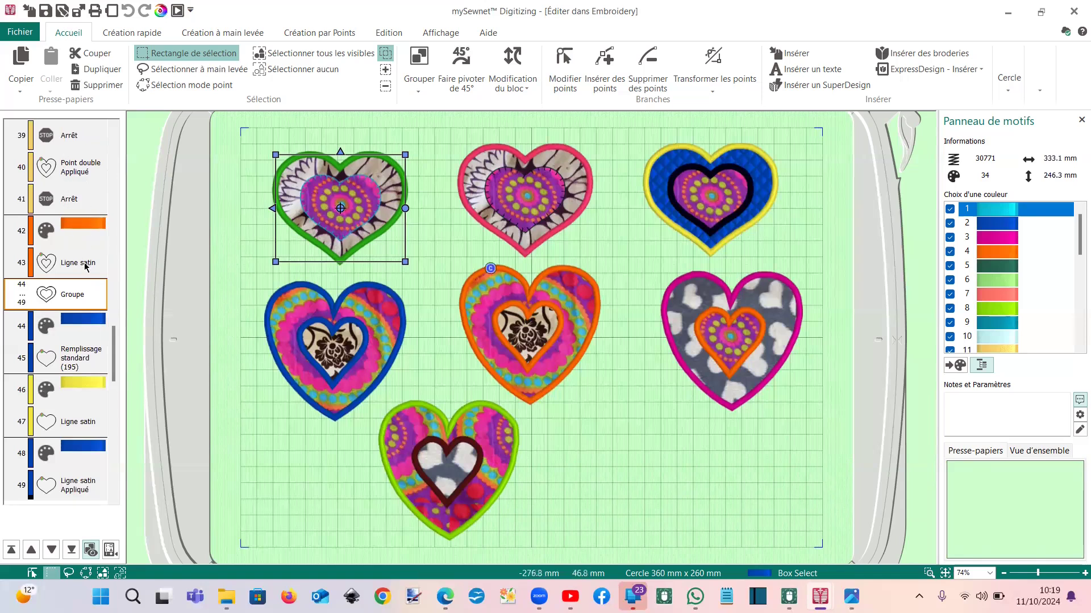
{"action": "left_click_drag", "start_coordinate": [114, 348], "coordinate": [112, 287]}
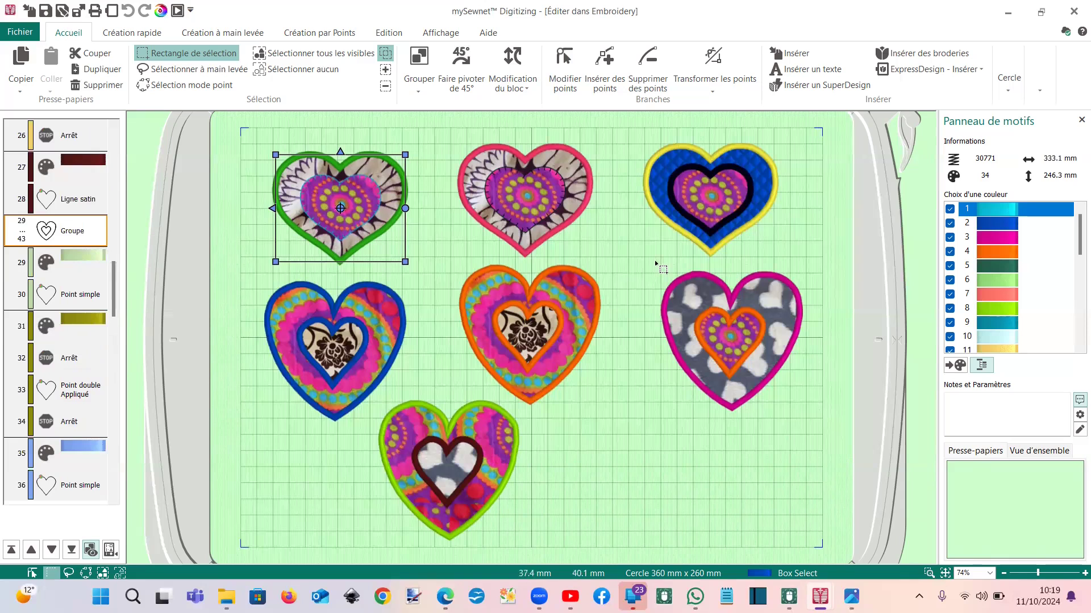
{"action": "left_click", "coordinate": [689, 226]}
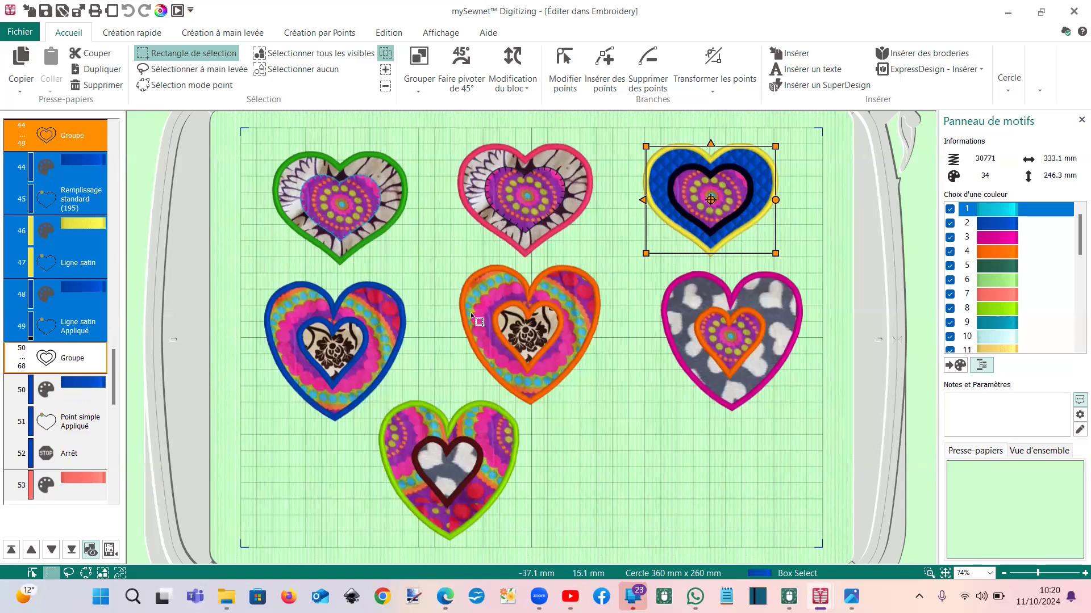
Switch to the design "appliqué décomposé pas troué" and look through its stitch objects
{"action": "mouse_move", "coordinate": [819, 597]}
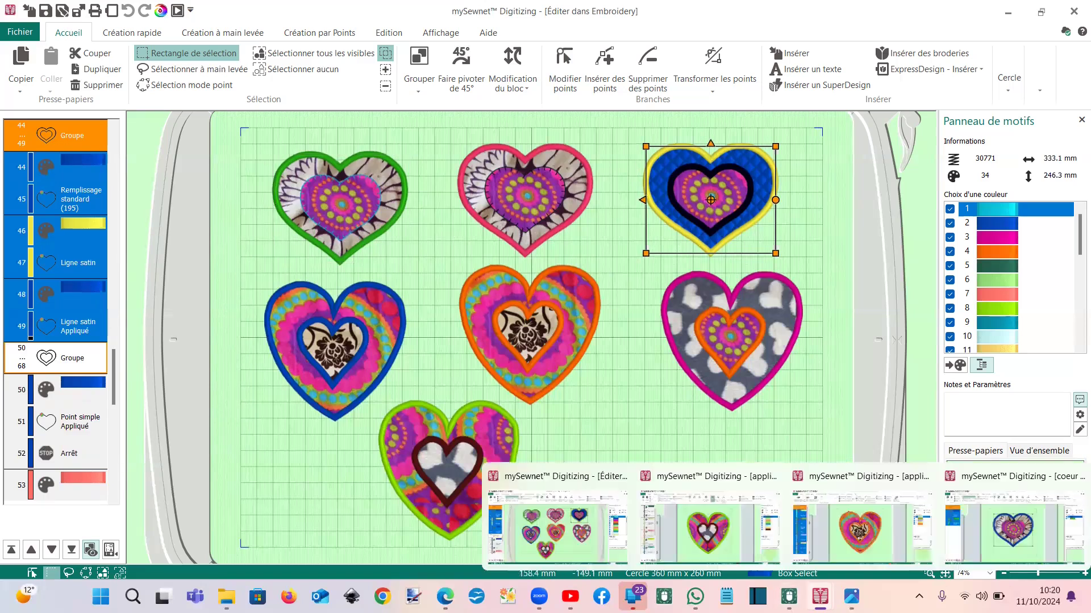
{"action": "left_click", "coordinate": [734, 547]}
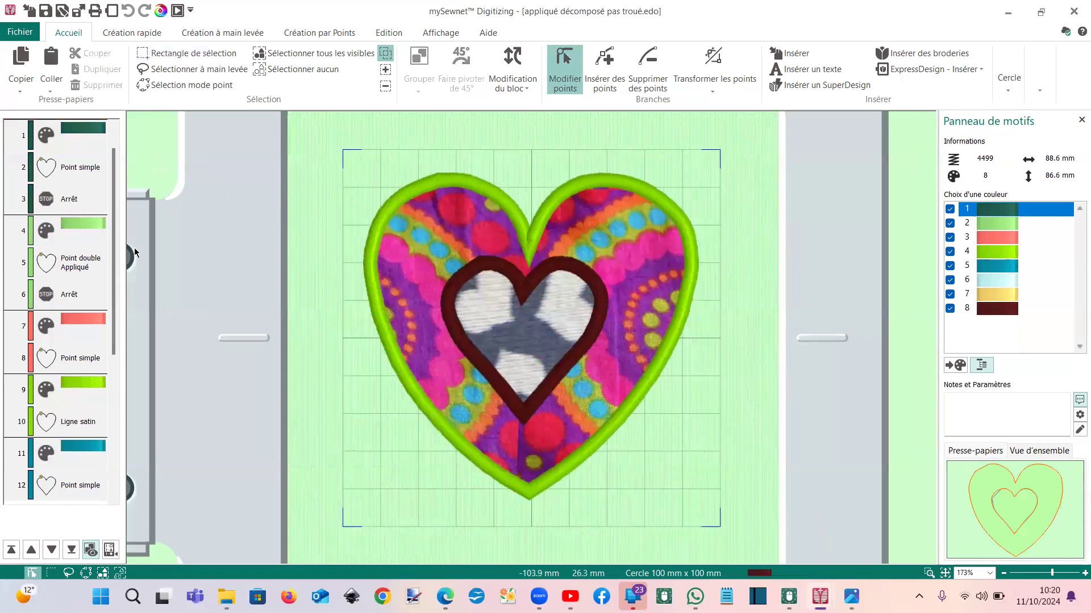
{"action": "left_click_drag", "start_coordinate": [113, 240], "coordinate": [130, 305]}
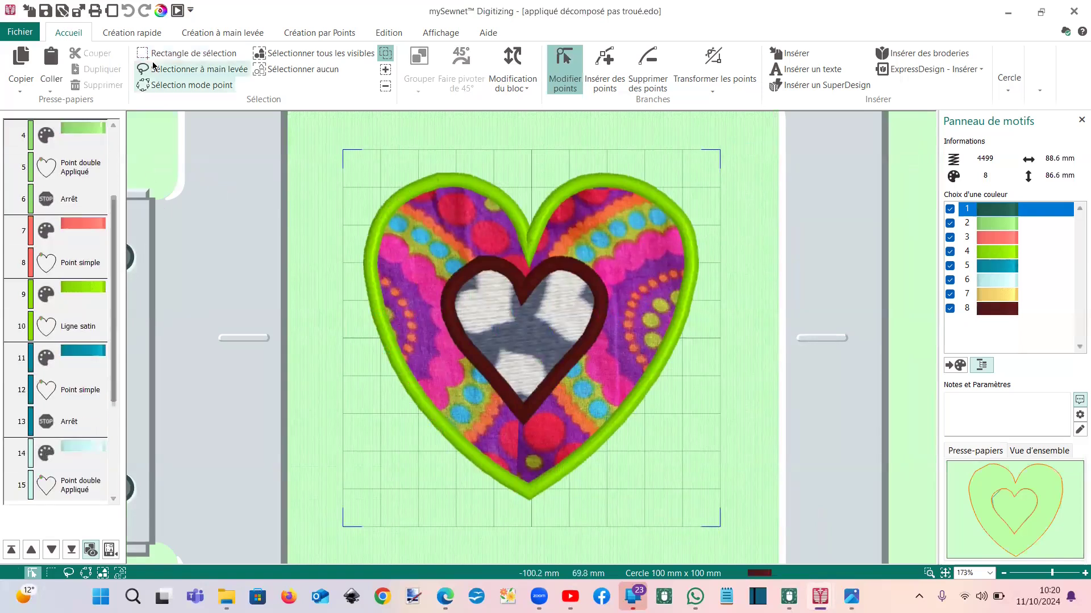
Select all visible stitch objects of the design and delete them
{"action": "left_click", "coordinate": [145, 35]}
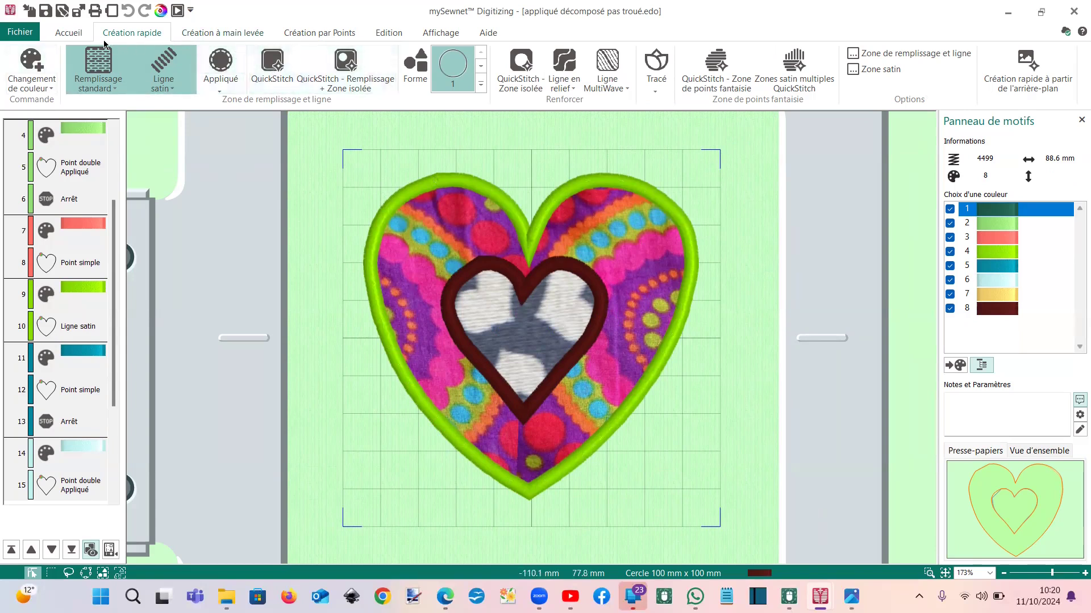
{"action": "left_click", "coordinate": [78, 36]}
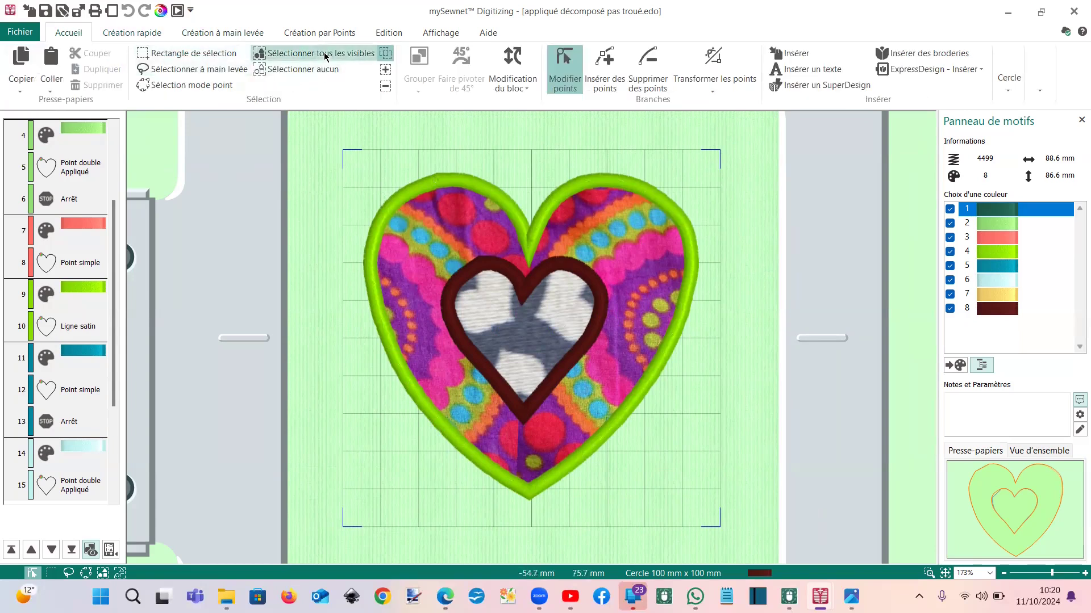
{"action": "left_click", "coordinate": [318, 53]}
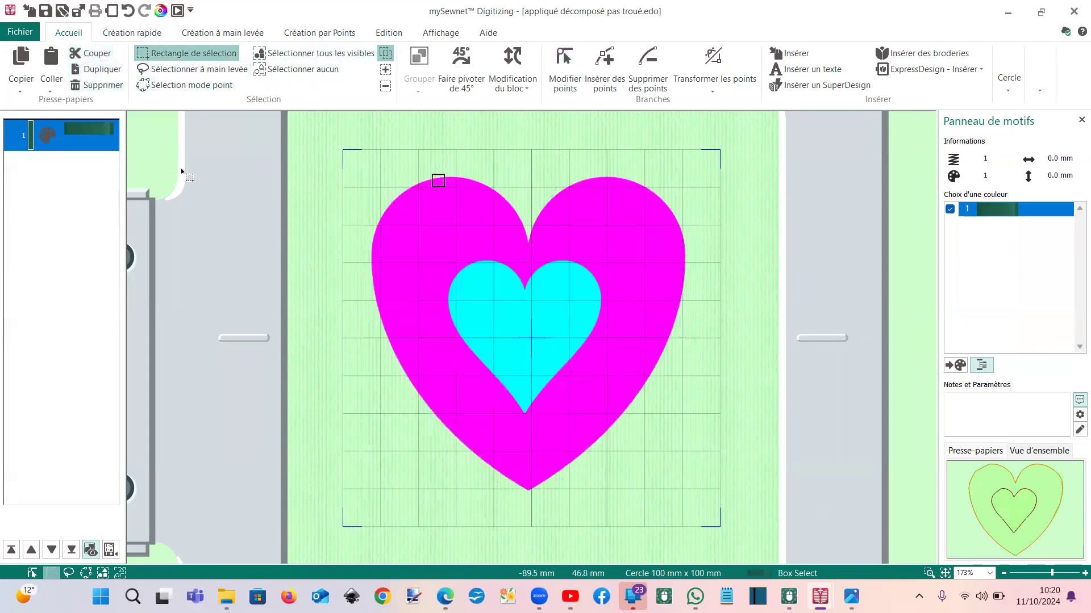
Create a QuickStitch area with standard fill and satin line from the outer magenta heart, using colour tolerance 10 and the low point count
{"action": "left_click", "coordinate": [139, 34]}
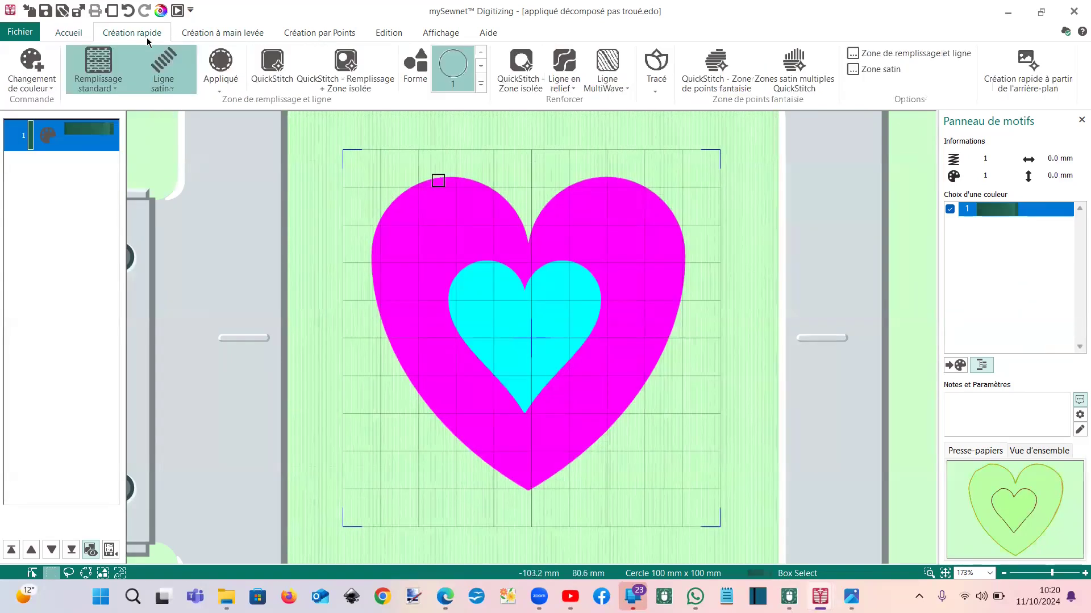
{"action": "left_click", "coordinate": [270, 78]}
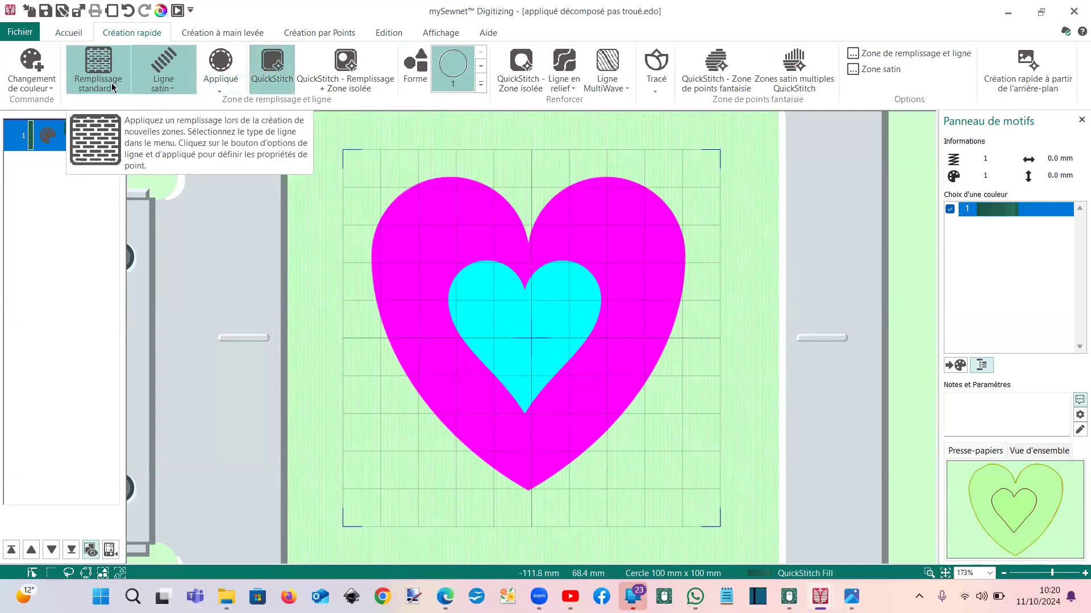
{"action": "left_click", "coordinate": [159, 89]}
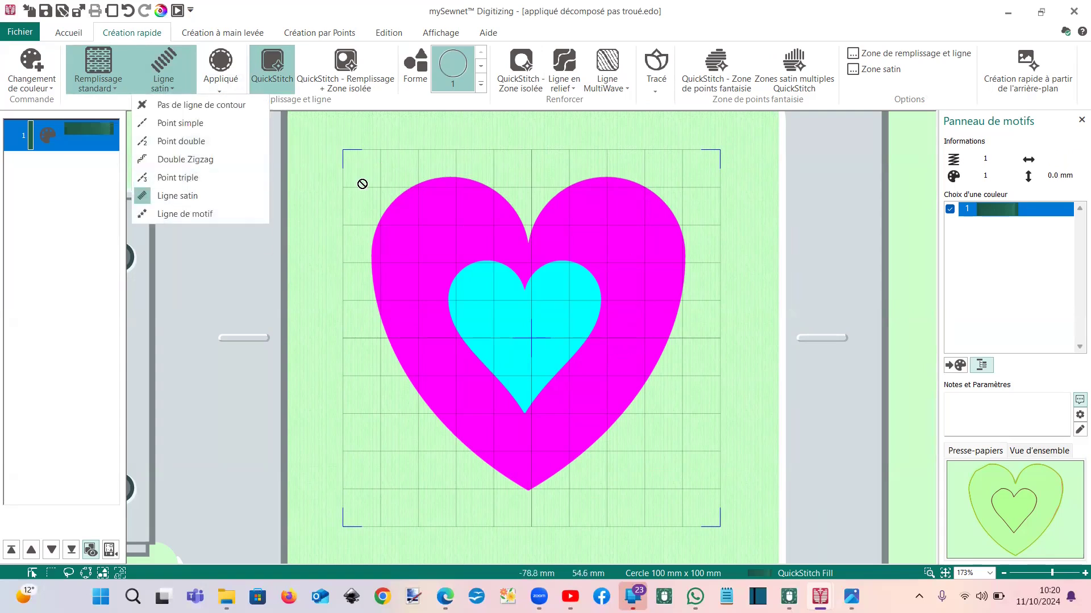
{"action": "left_click", "coordinate": [443, 234]}
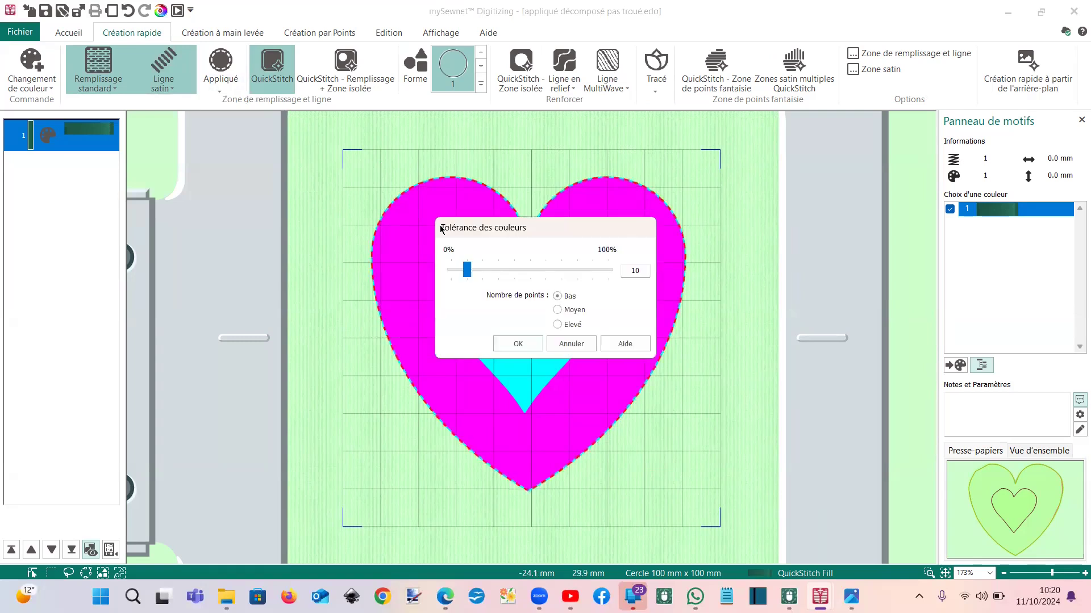
{"action": "left_click", "coordinate": [510, 344]}
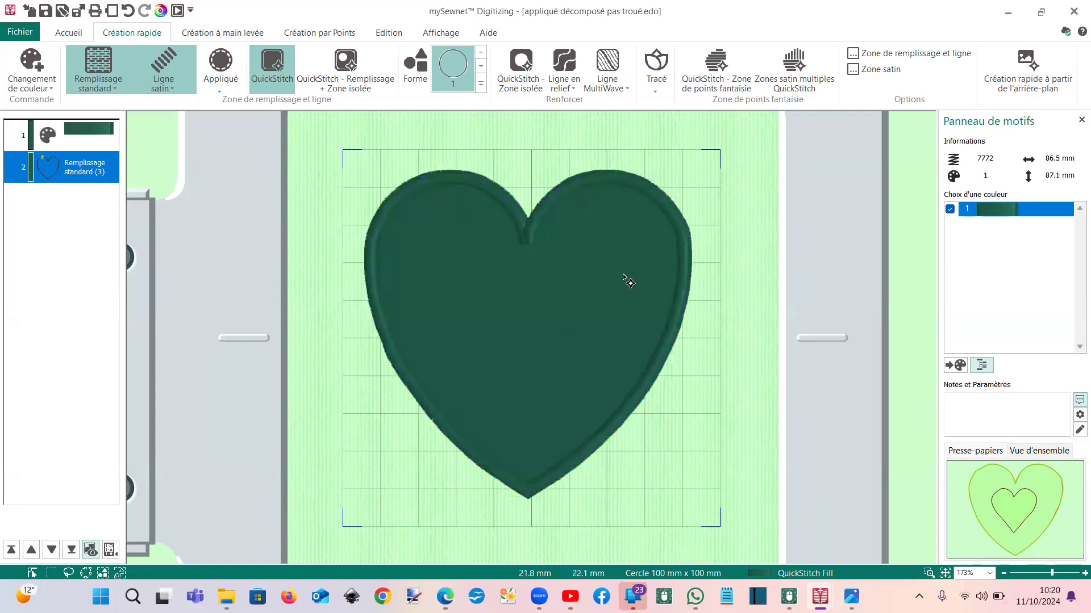
Insert a stop after the filled heart and give it the quick-text remark "Mettez le tissu d'appliqué en place maintenant"
{"action": "left_click", "coordinate": [110, 178]}
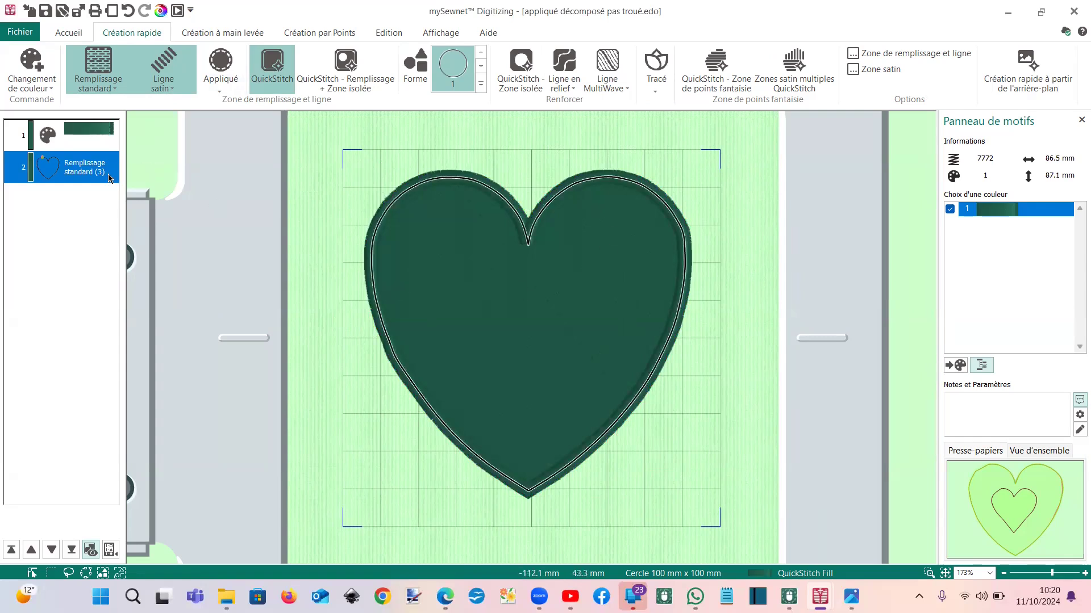
{"action": "right_click", "coordinate": [110, 178]}
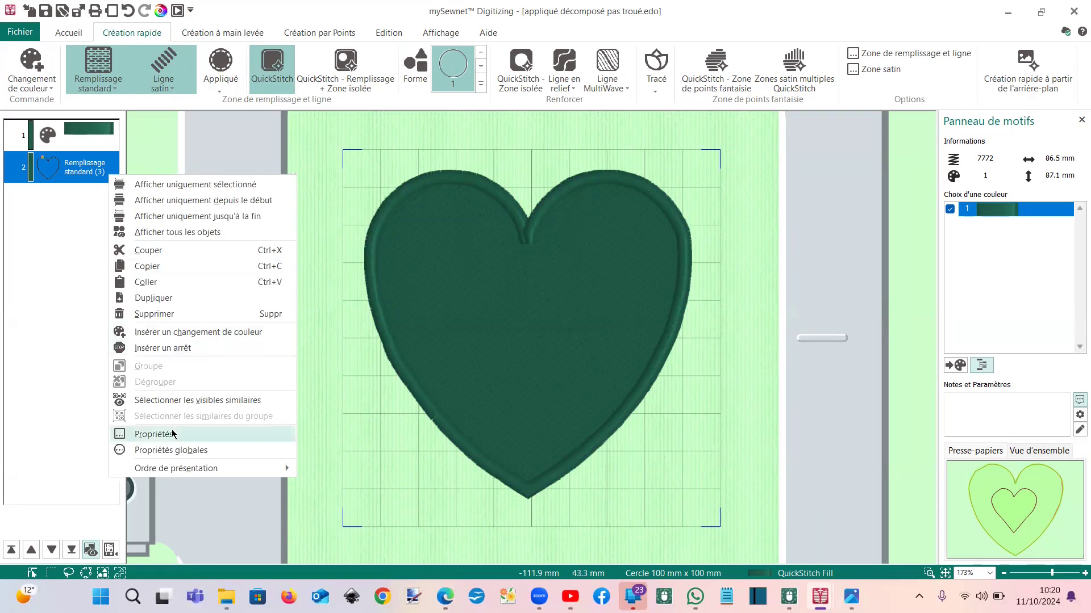
{"action": "left_click", "coordinate": [169, 349]}
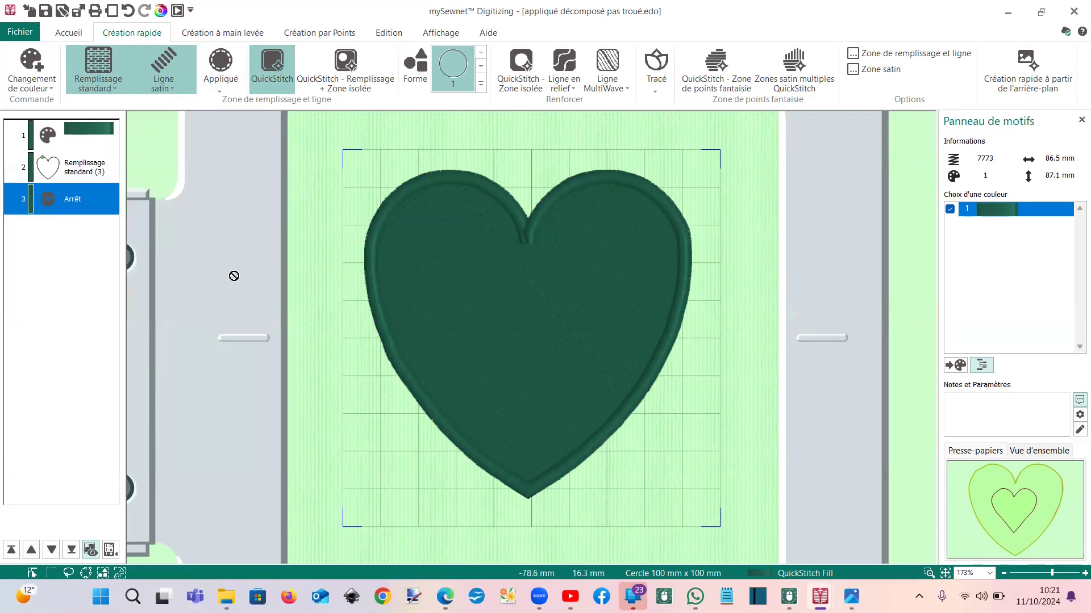
{"action": "right_click", "coordinate": [76, 205]}
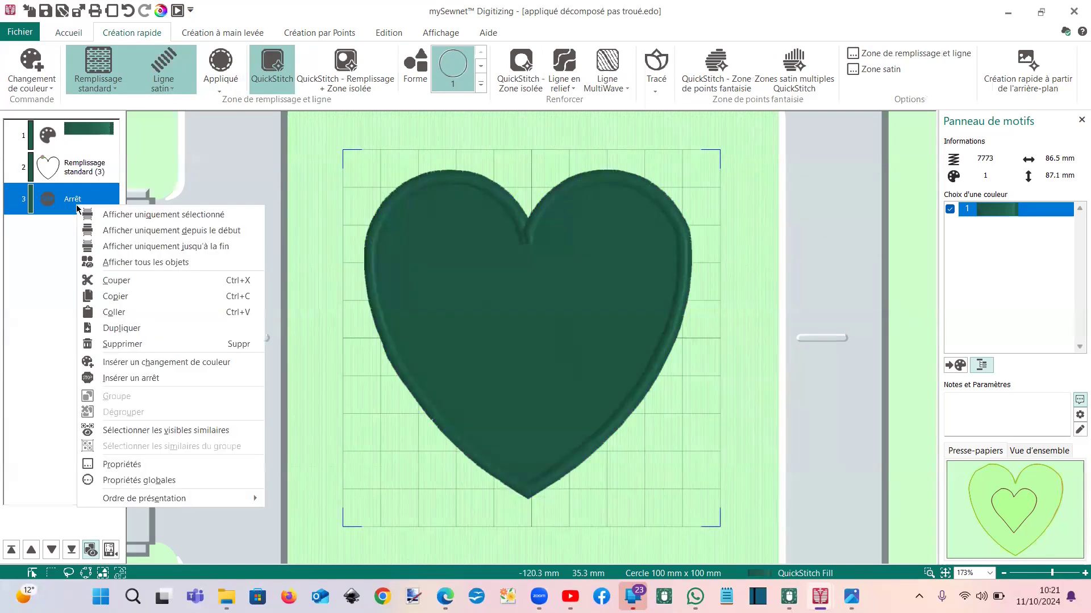
{"action": "left_click", "coordinate": [136, 464]}
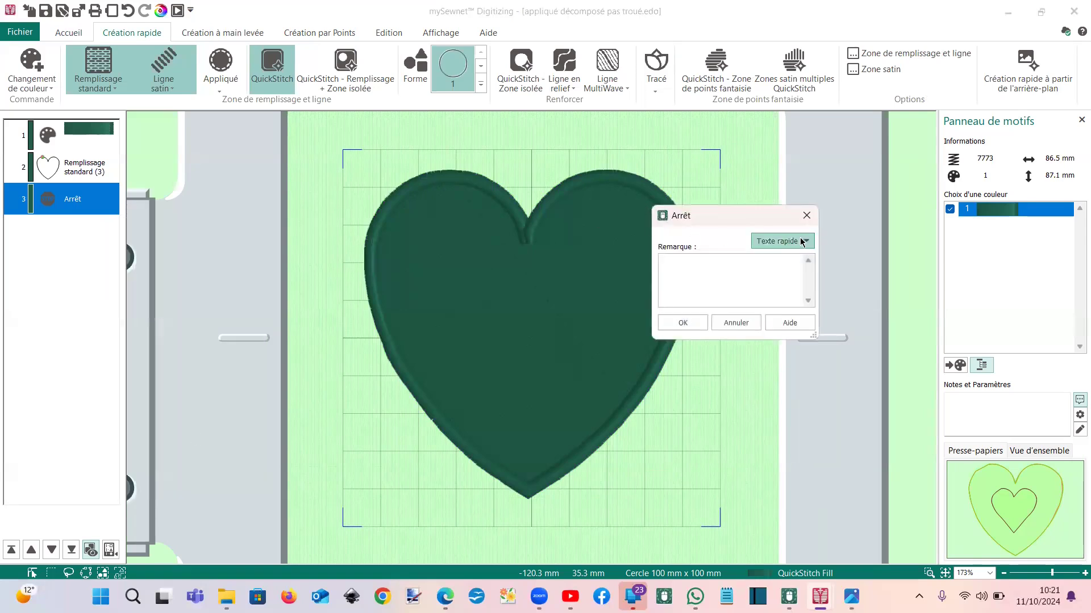
{"action": "left_click", "coordinate": [807, 242]}
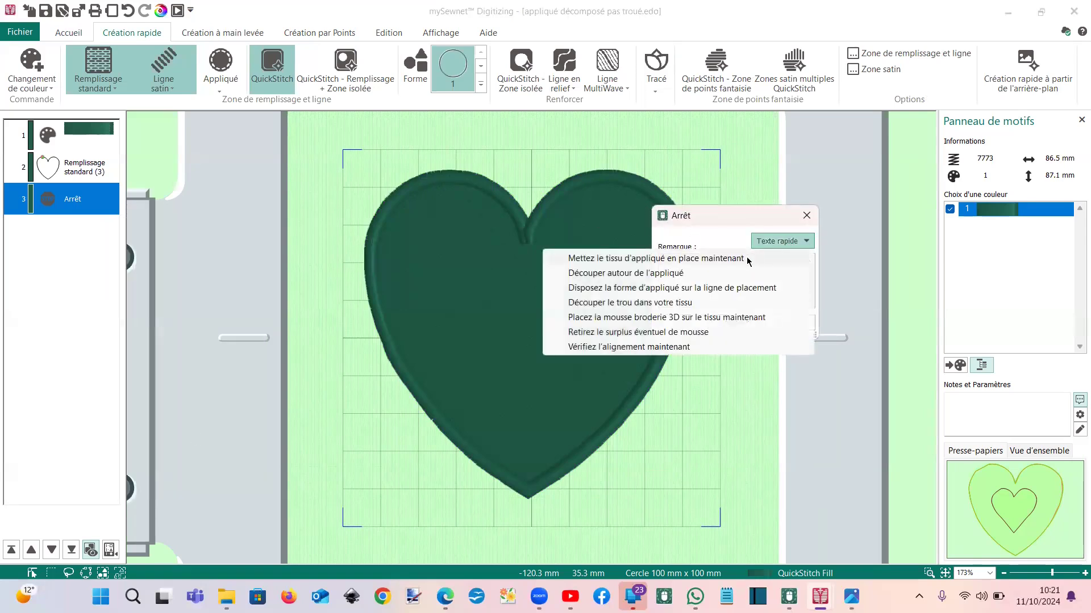
{"action": "left_click", "coordinate": [696, 259]}
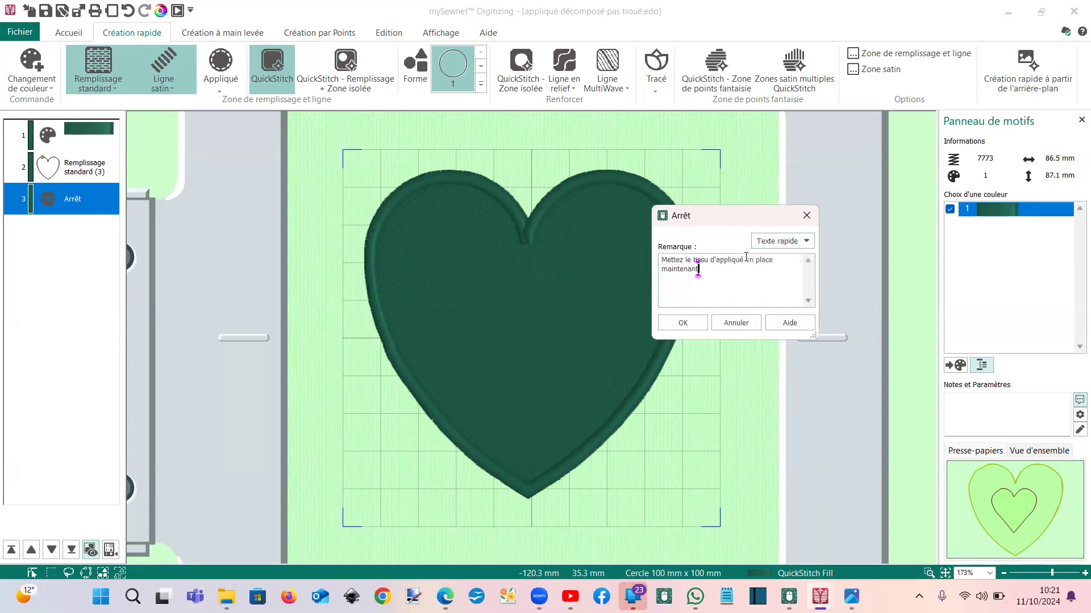
{"action": "left_click", "coordinate": [684, 321]}
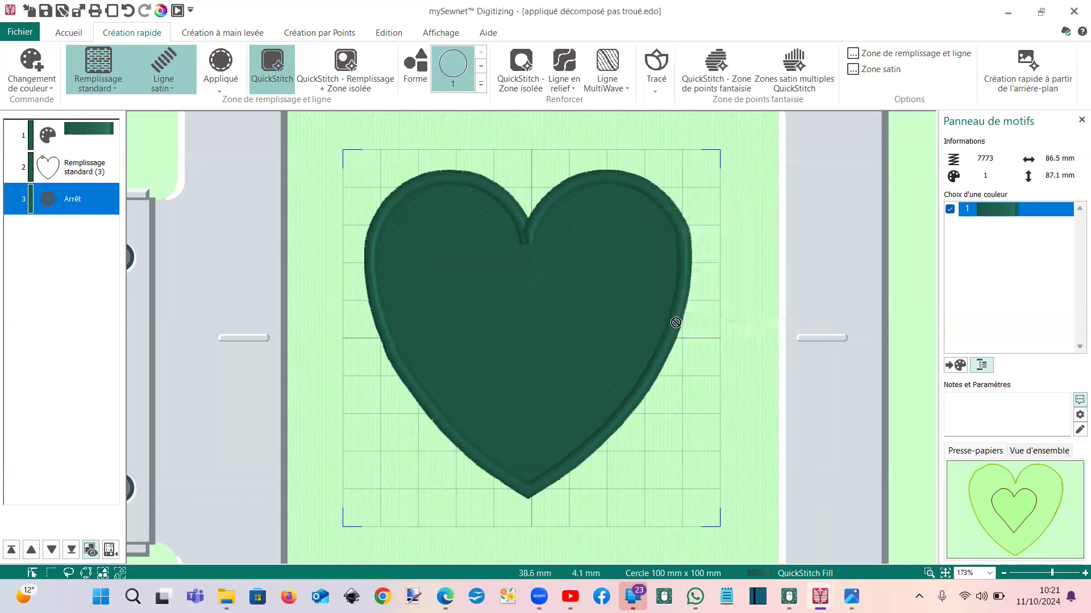
Change the filled heart's properties to no fill (Pas de remplissage) with a single-stitch outline (Point simple)
{"action": "left_click", "coordinate": [61, 172]}
{"action": "right_click", "coordinate": [61, 172]}
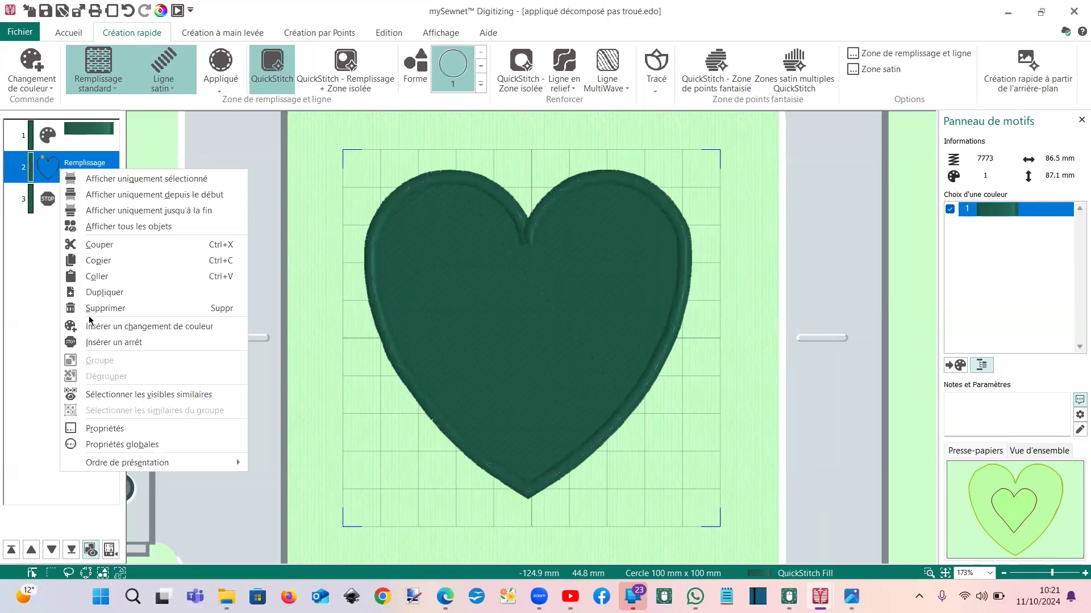
{"action": "left_click", "coordinate": [113, 429]}
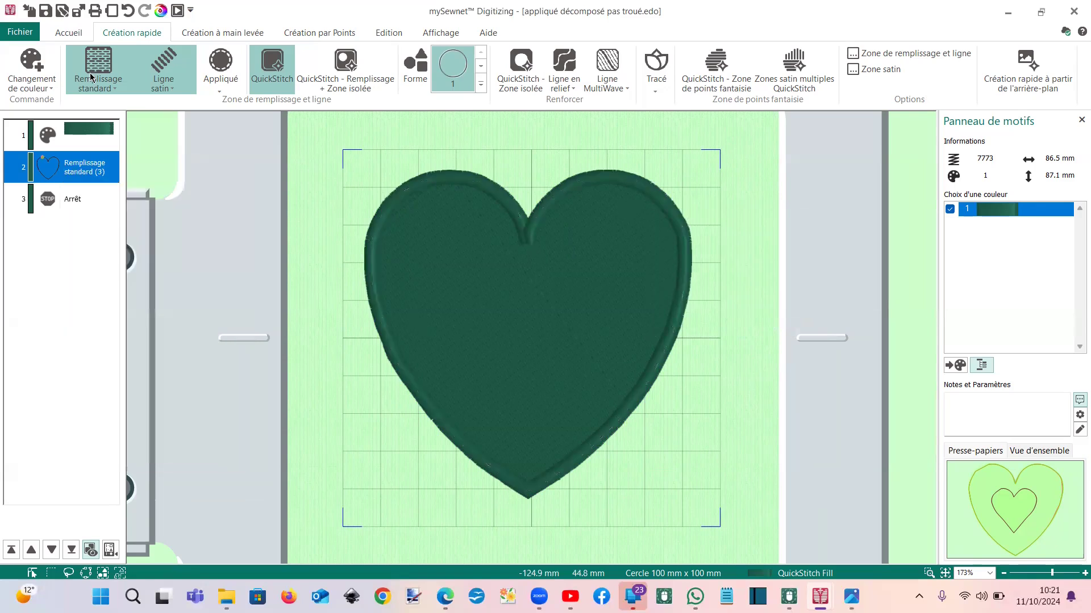
{"action": "left_click", "coordinate": [408, 118]}
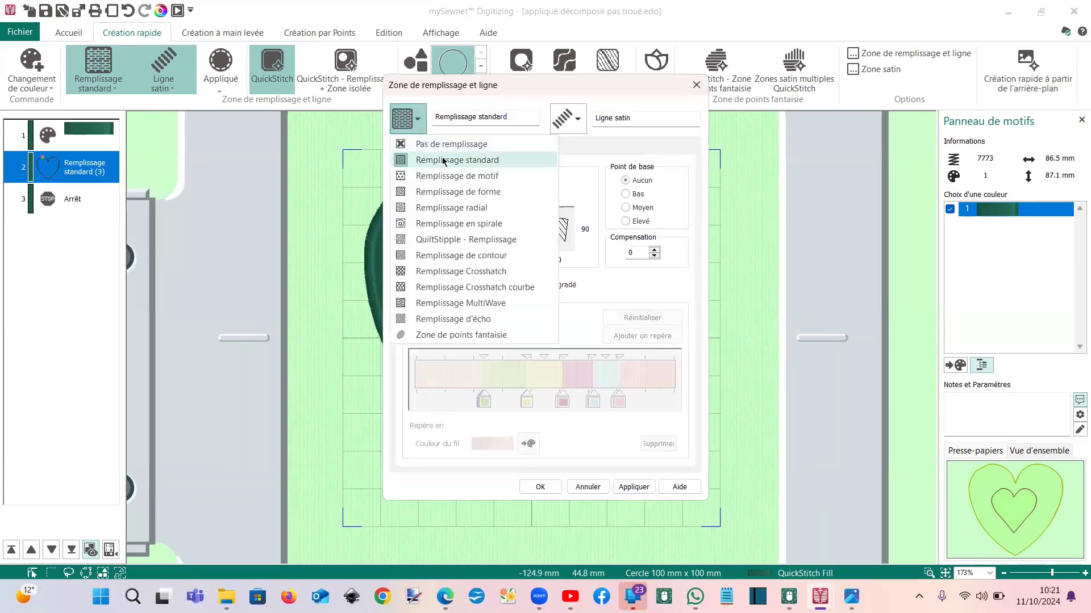
{"action": "left_click", "coordinate": [444, 162]}
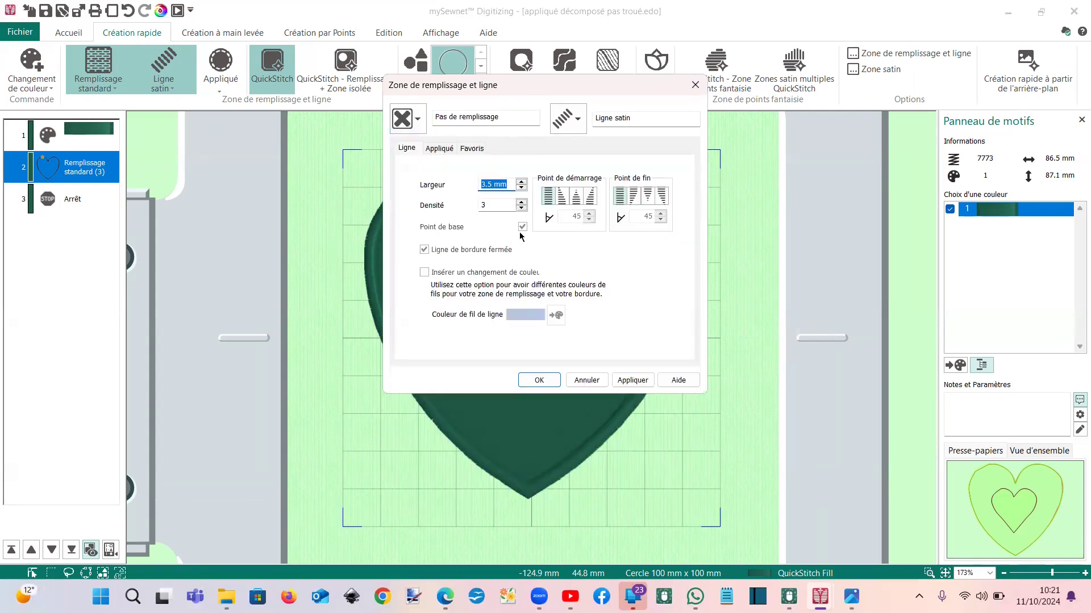
{"action": "left_click", "coordinate": [580, 134]}
{"action": "left_click", "coordinate": [596, 224]}
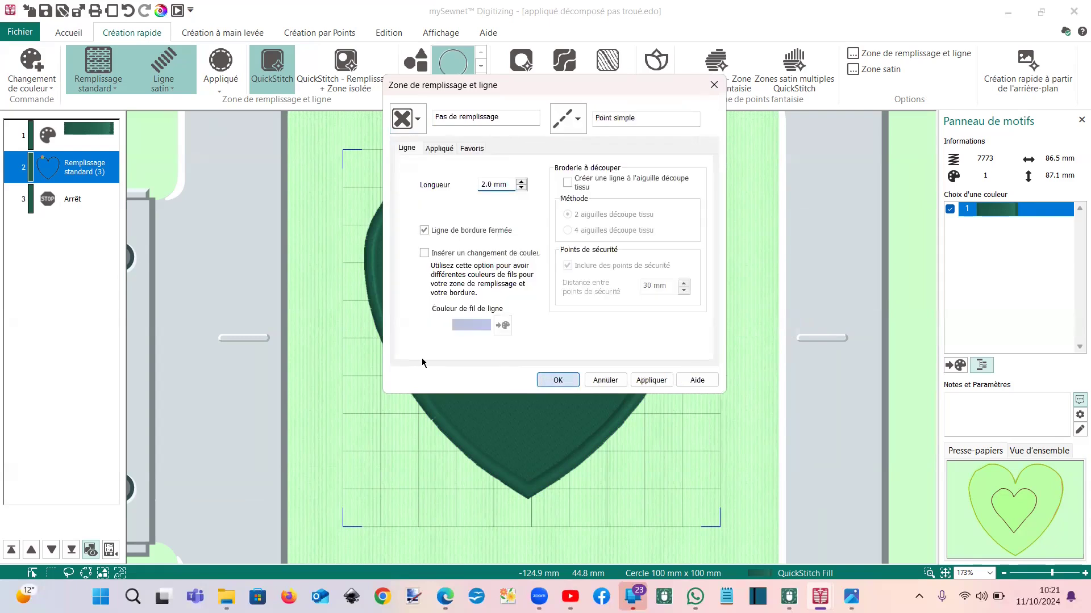
{"action": "left_click", "coordinate": [534, 379]}
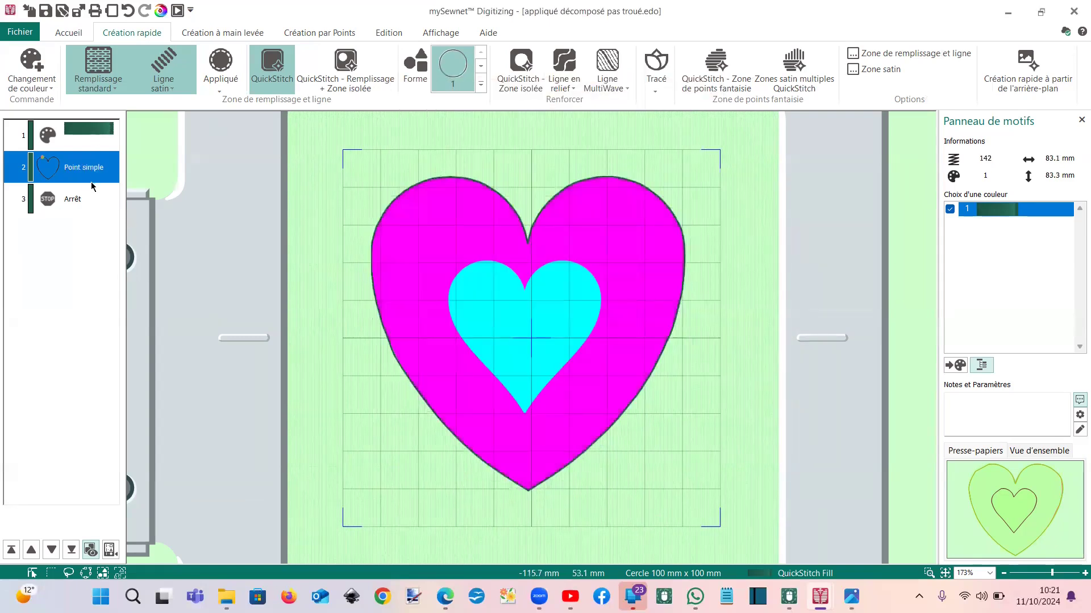
Insert a colour change to light turquoise from the default colours after the stop
{"action": "left_click", "coordinate": [65, 205]}
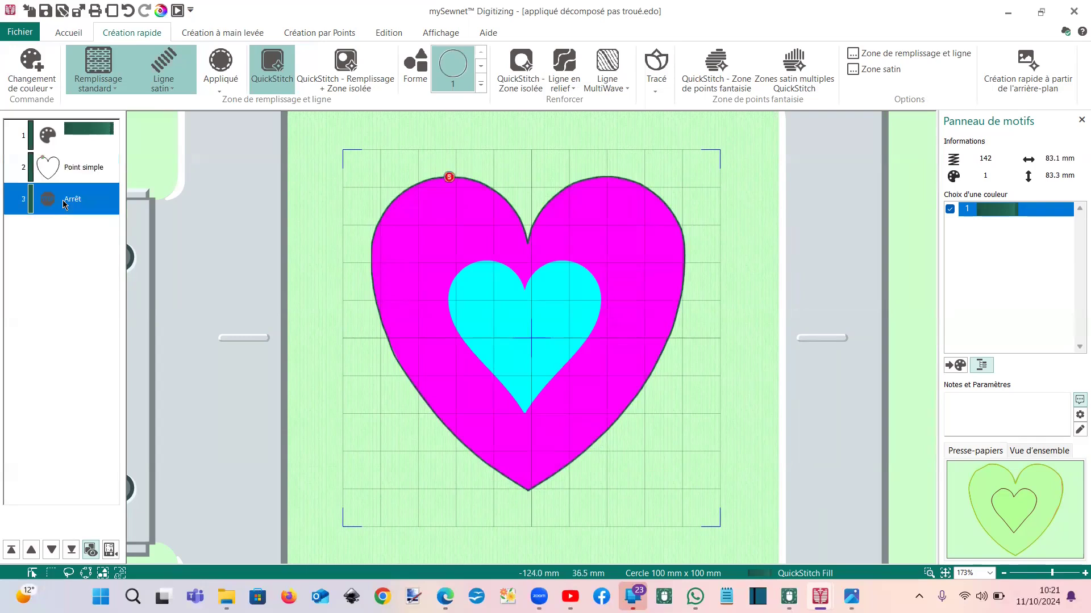
{"action": "right_click", "coordinate": [64, 205]}
{"action": "left_click", "coordinate": [353, 302]}
{"action": "double_click", "coordinate": [436, 235]}
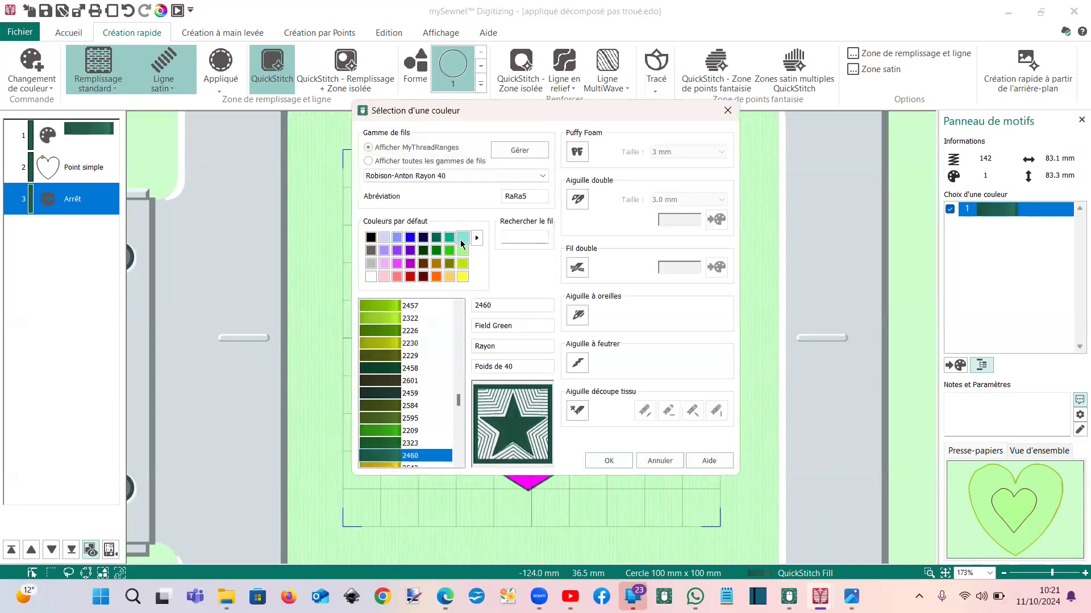
{"action": "left_click", "coordinate": [462, 238]}
{"action": "left_click", "coordinate": [608, 461]}
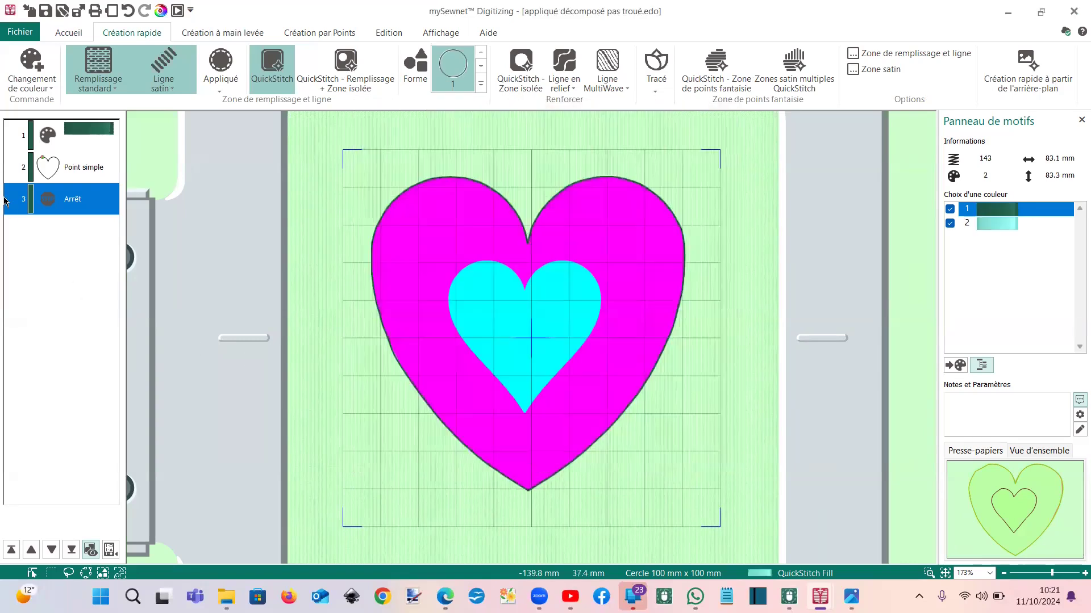
Copy the single-stitch heart outline and paste it after the turquoise colour change
{"action": "left_click", "coordinate": [60, 172]}
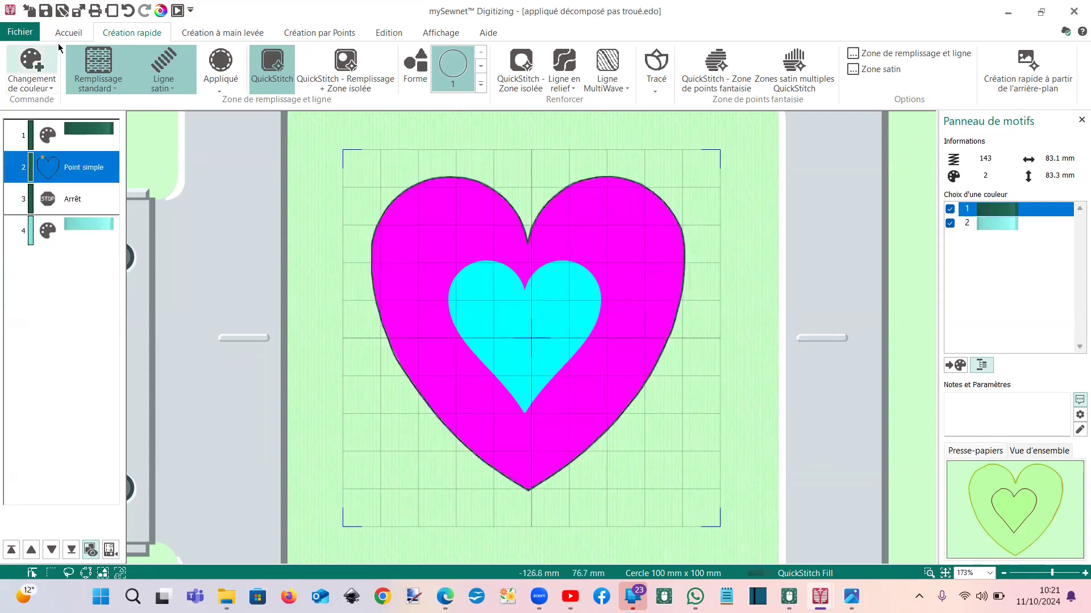
{"action": "left_click", "coordinate": [67, 33]}
{"action": "left_click", "coordinate": [32, 81]}
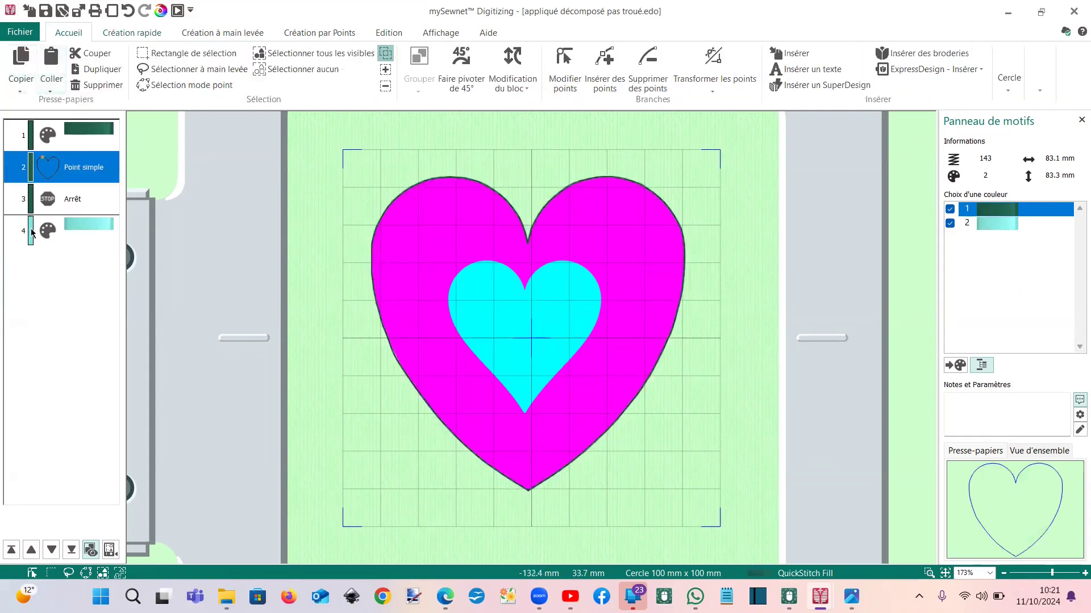
{"action": "left_click", "coordinate": [33, 244]}
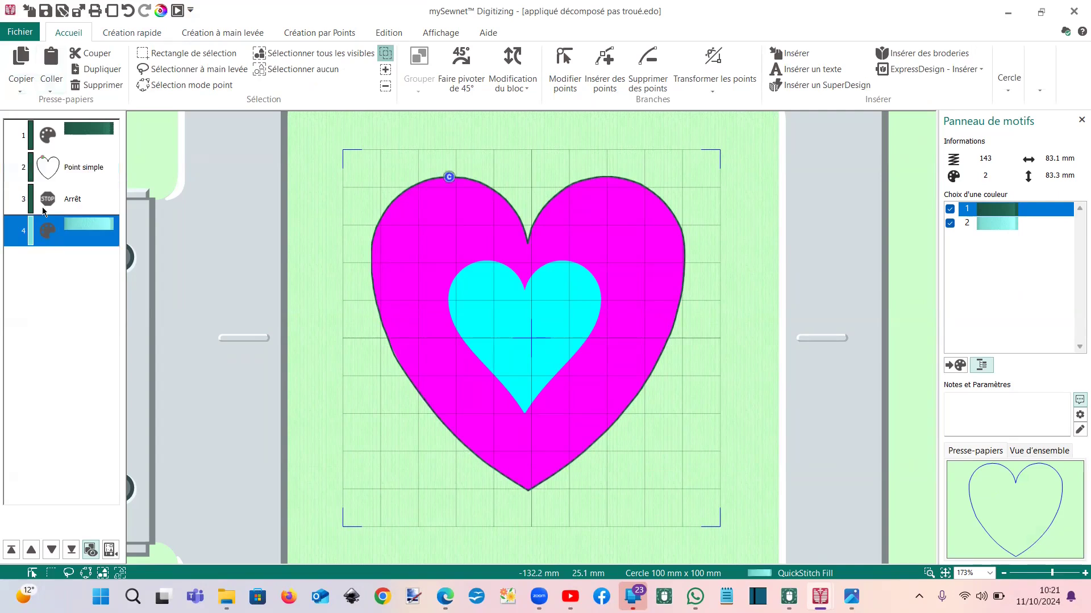
{"action": "left_click", "coordinate": [51, 60]}
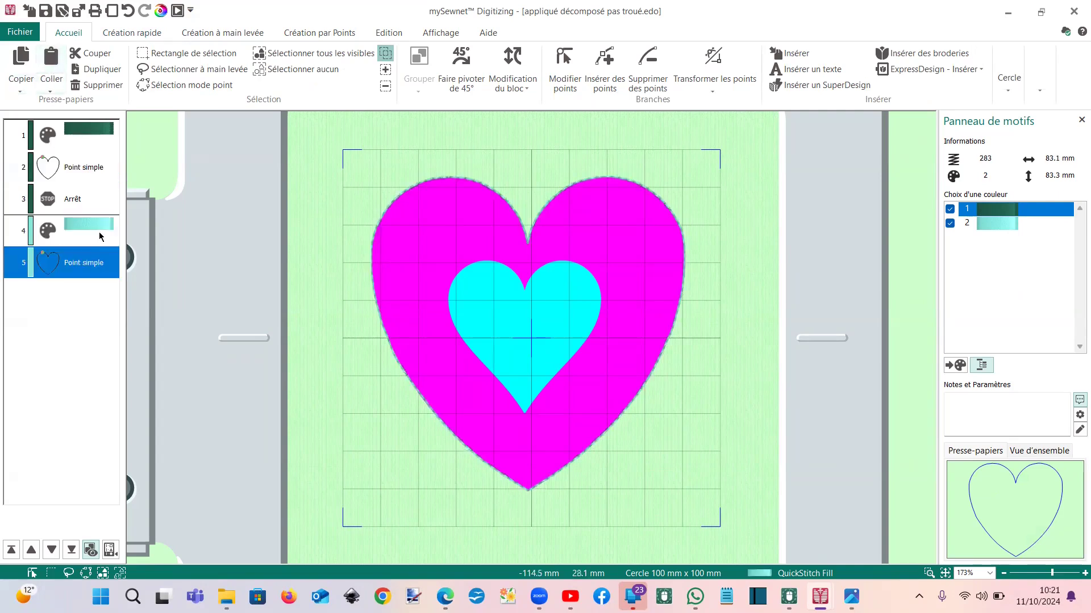
Set the pasted heart outline to standard appliqué (Appliqué standard) with an appliqué piece margin of 0.1 mm
{"action": "right_click", "coordinate": [88, 263]}
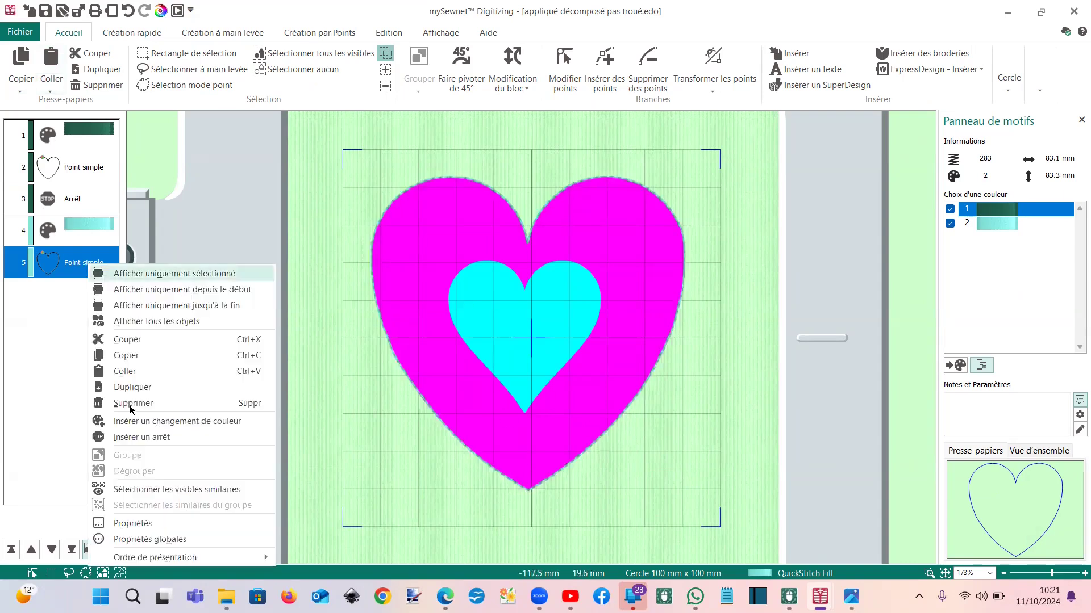
{"action": "left_click", "coordinate": [146, 520]}
{"action": "left_click", "coordinate": [429, 202]}
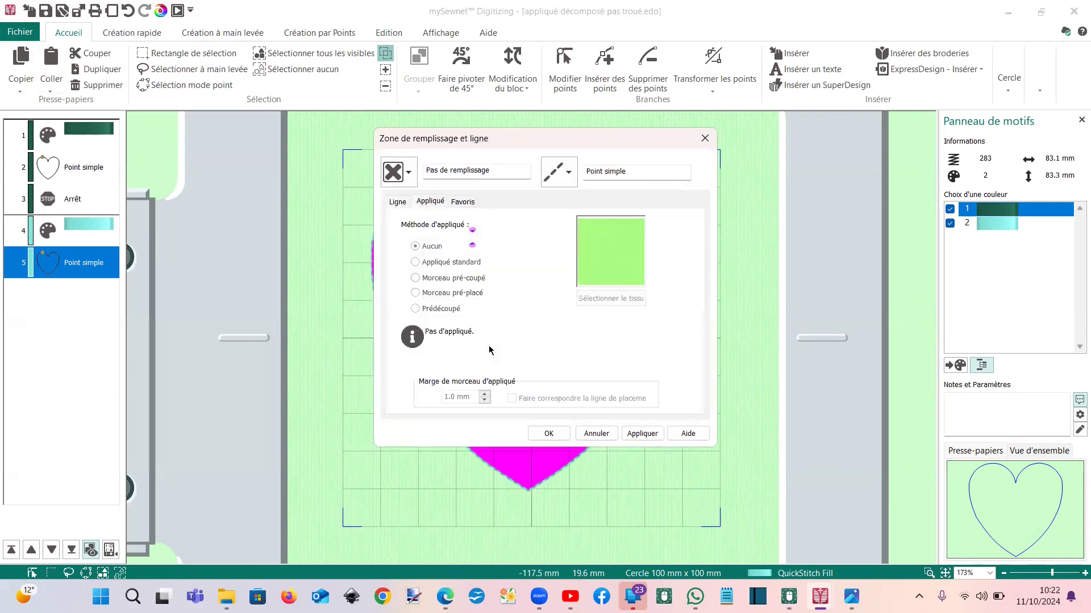
{"action": "left_click", "coordinate": [416, 263]}
{"action": "double_click", "coordinate": [448, 396]}
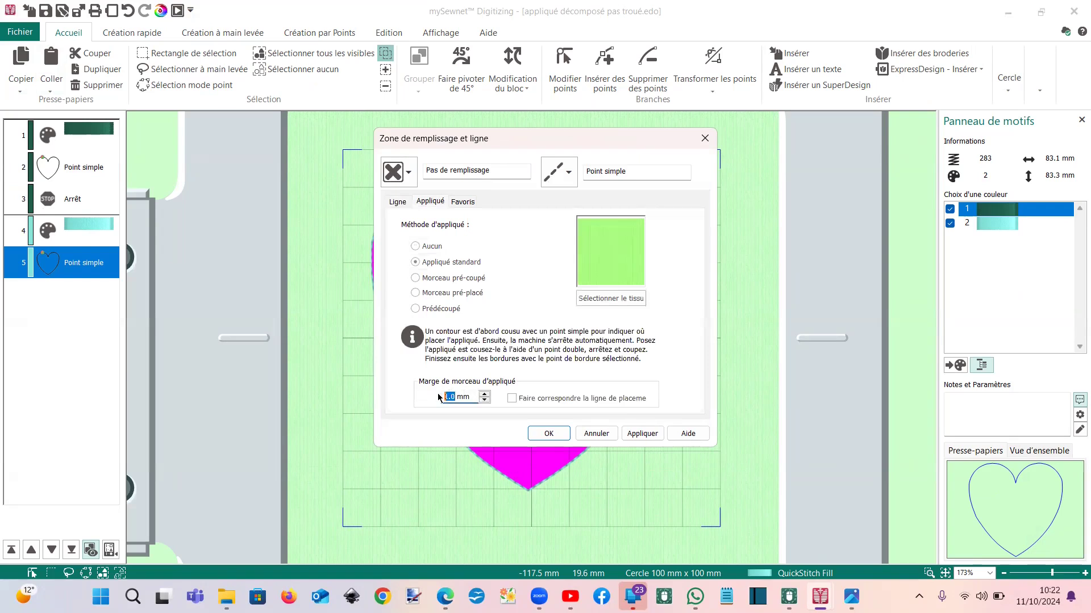
{"action": "type", "text": "0.1"}
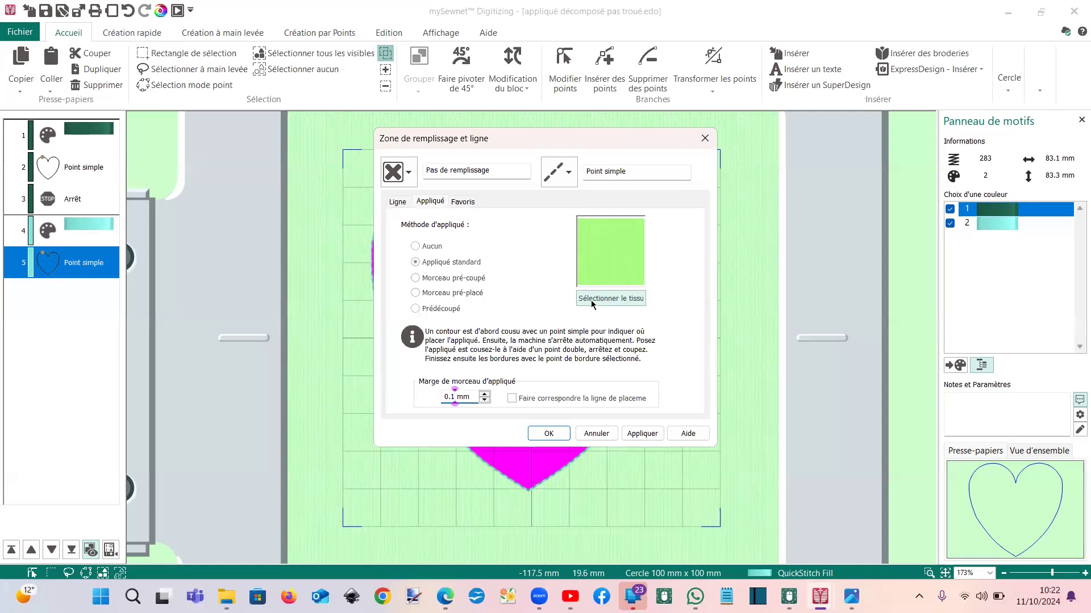
Choose the recent dark fabric sample with white hearts for the appliqué and apply the heart's properties
{"action": "left_click", "coordinate": [592, 304]}
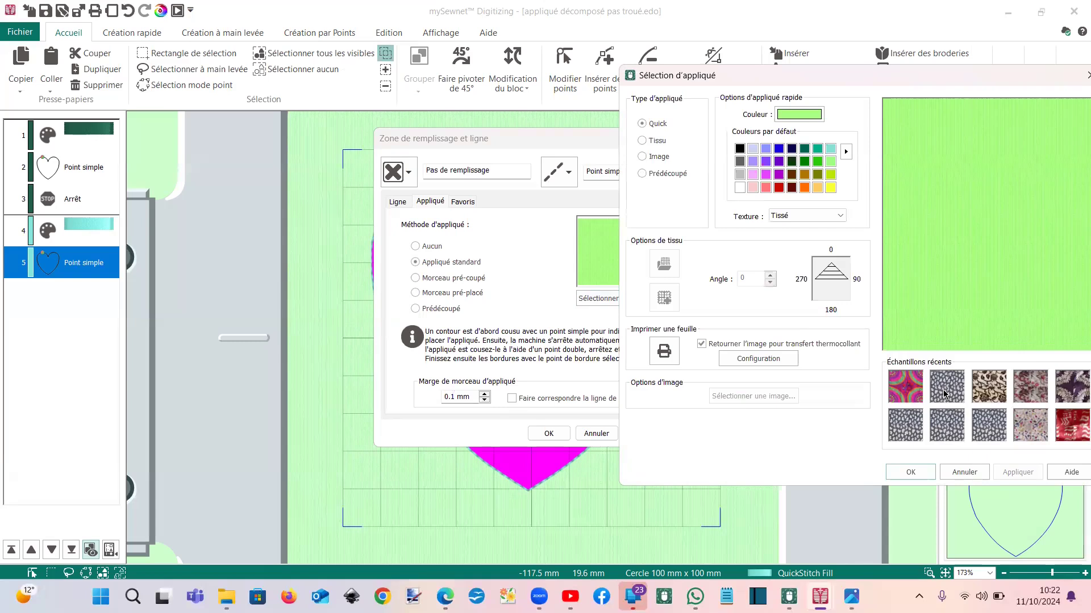
{"action": "left_click", "coordinate": [948, 391]}
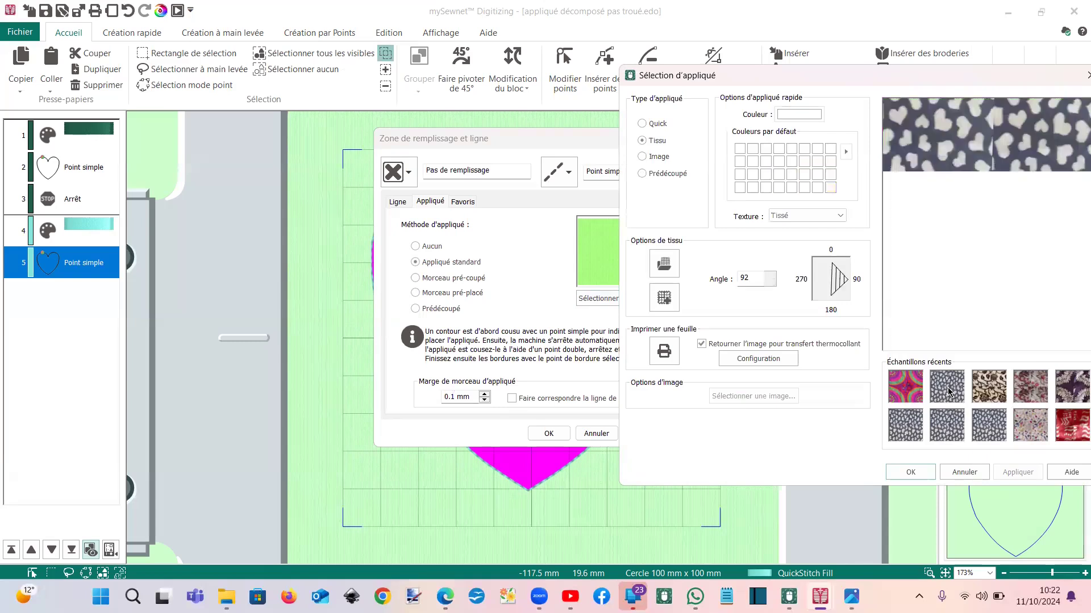
{"action": "left_click", "coordinate": [899, 469]}
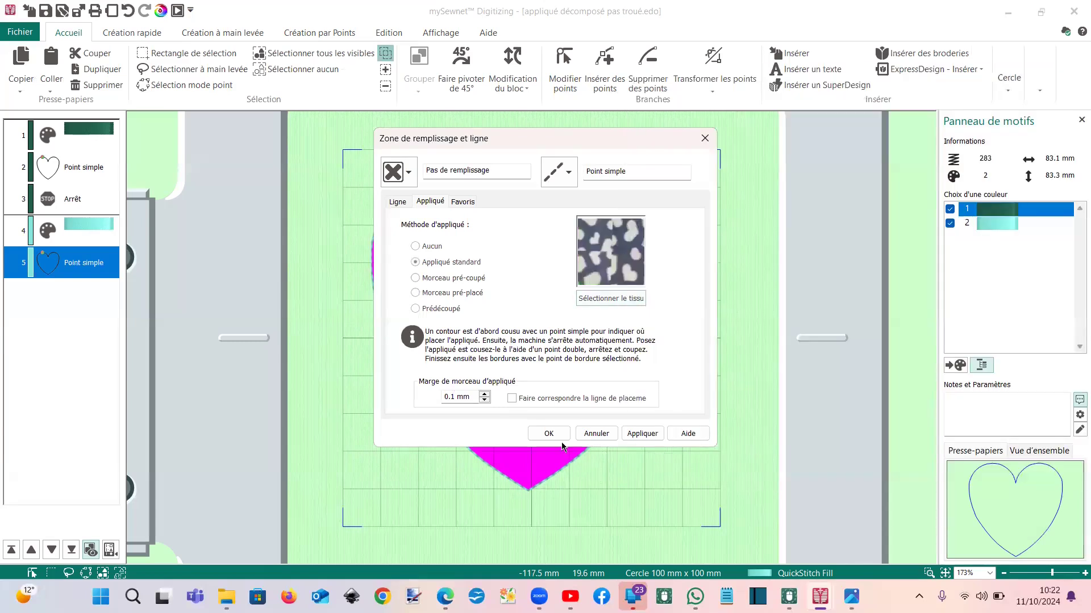
{"action": "left_click", "coordinate": [549, 433]}
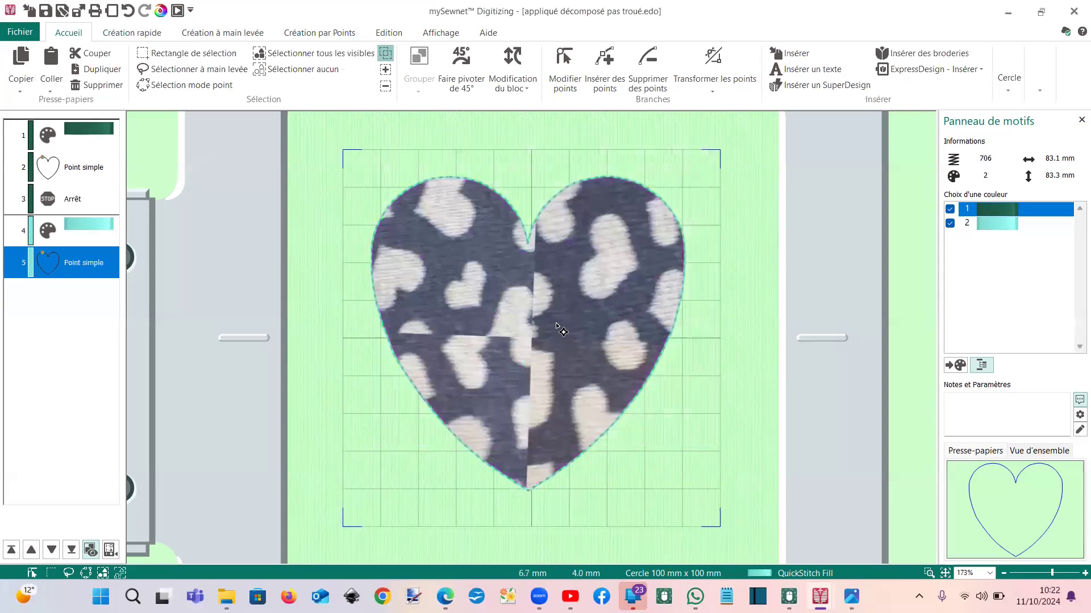
Move the appliqué fabric's placement handle from the heart's centre to outside its lower-right edge, near the hoop corner
{"action": "double_click", "coordinate": [560, 330]}
{"action": "left_click", "coordinate": [532, 339]}
{"action": "left_click_drag", "start_coordinate": [608, 426], "coordinate": [701, 510]}
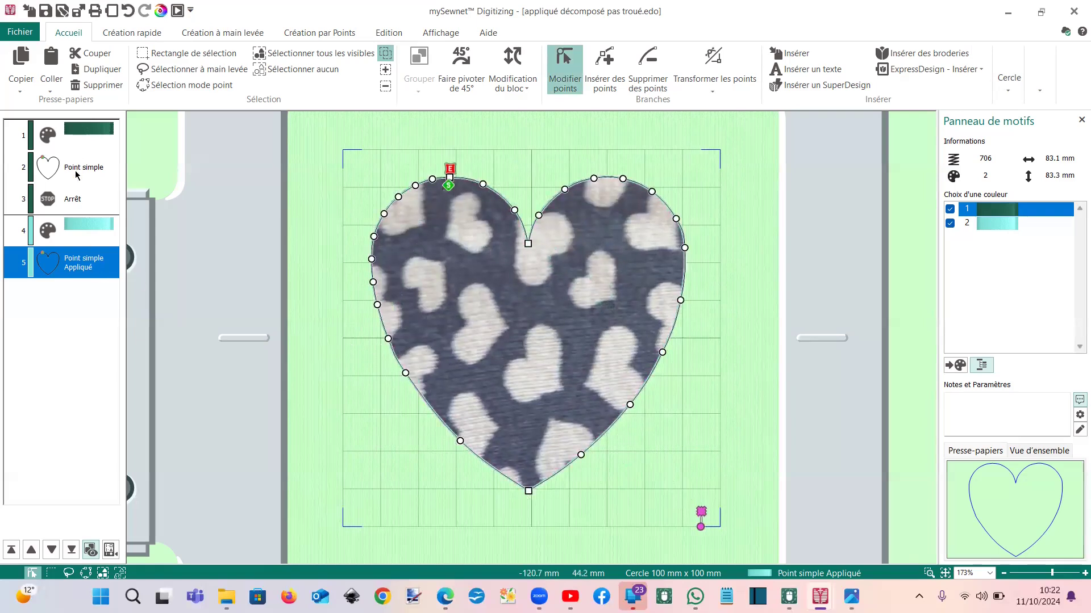
Insert a stop after the appliqué heart and give it the quick-text remark "Découper autour de l'appliqué"
{"action": "right_click", "coordinate": [81, 263]}
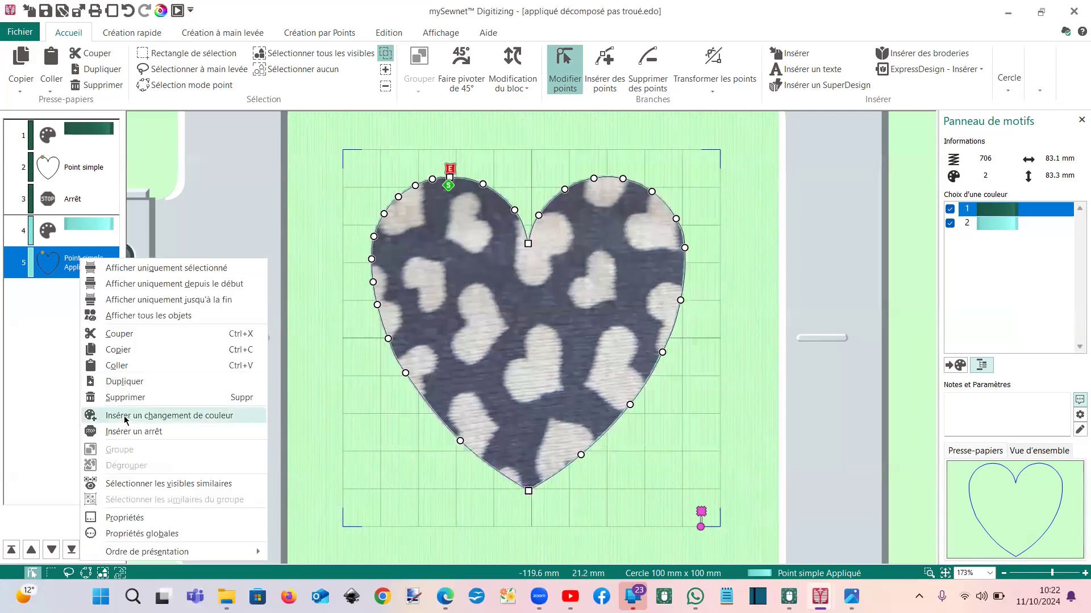
{"action": "left_click", "coordinate": [139, 432]}
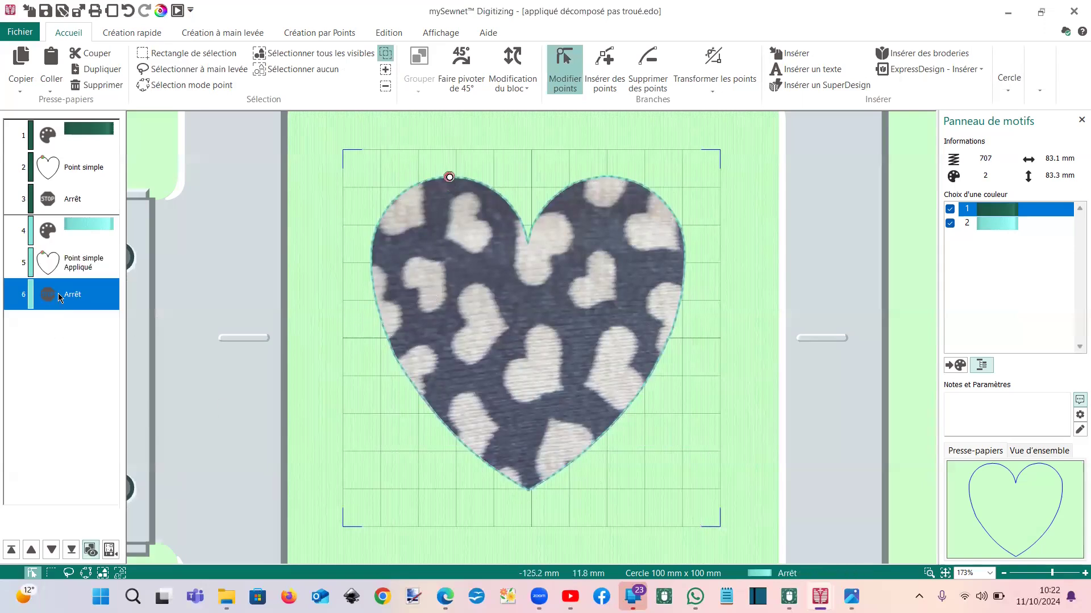
{"action": "right_click", "coordinate": [60, 296]}
{"action": "left_click", "coordinate": [109, 264]}
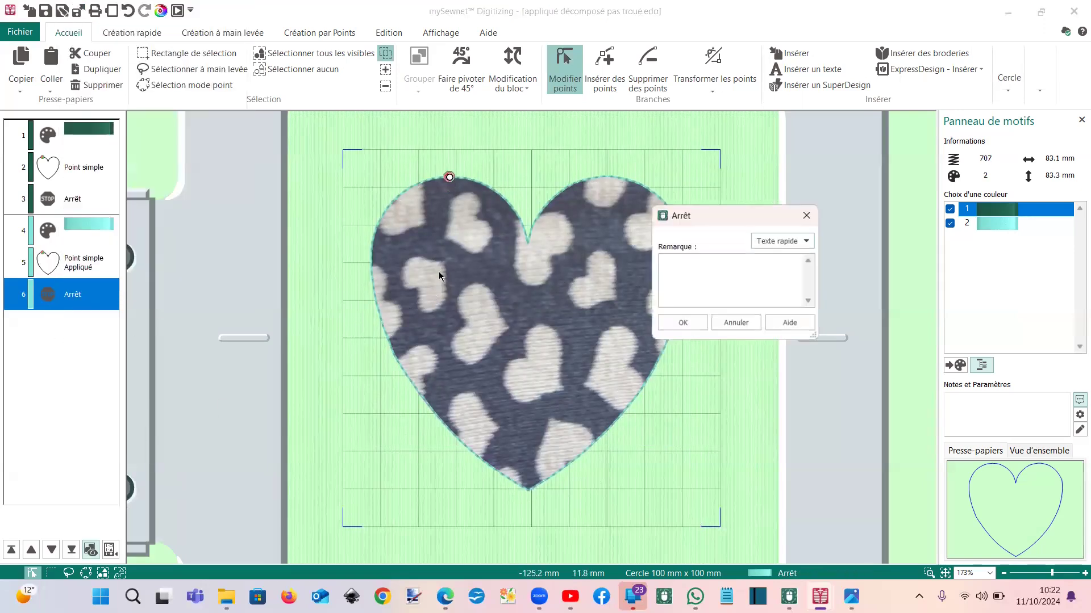
{"action": "left_click", "coordinate": [757, 241]}
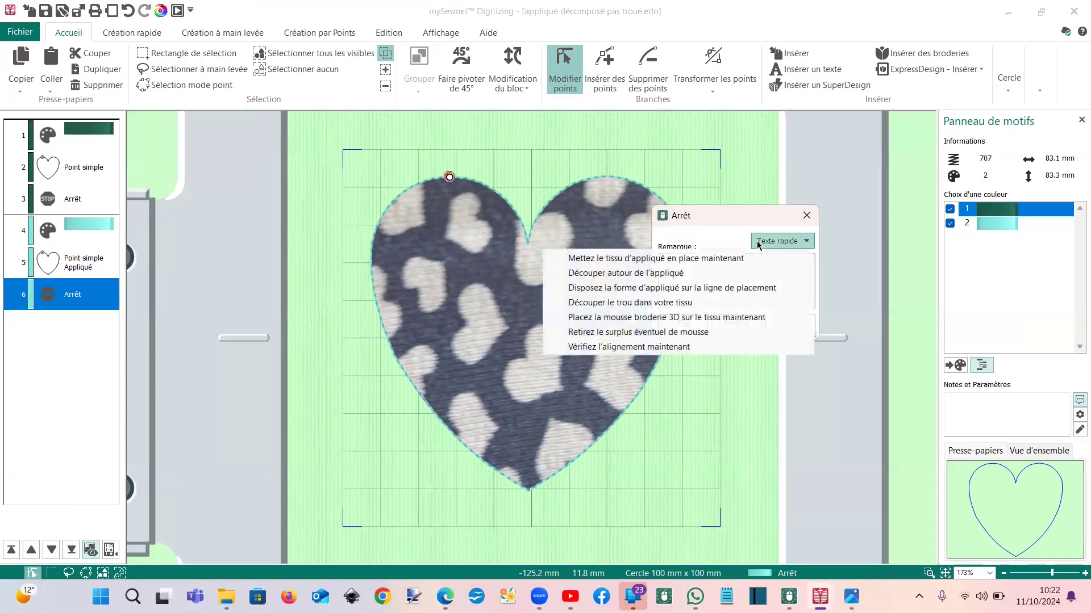
{"action": "left_click", "coordinate": [674, 274]}
{"action": "left_click", "coordinate": [683, 323]}
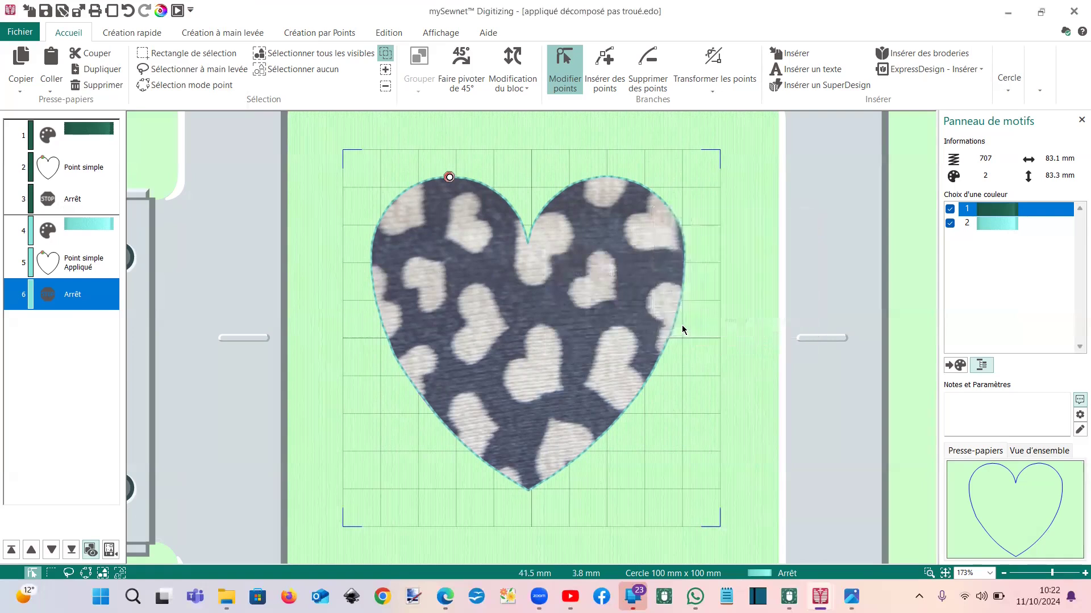
Change the appliqué heart's line type to double stitch (Point double)
{"action": "left_click", "coordinate": [84, 263]}
{"action": "right_click", "coordinate": [84, 263]}
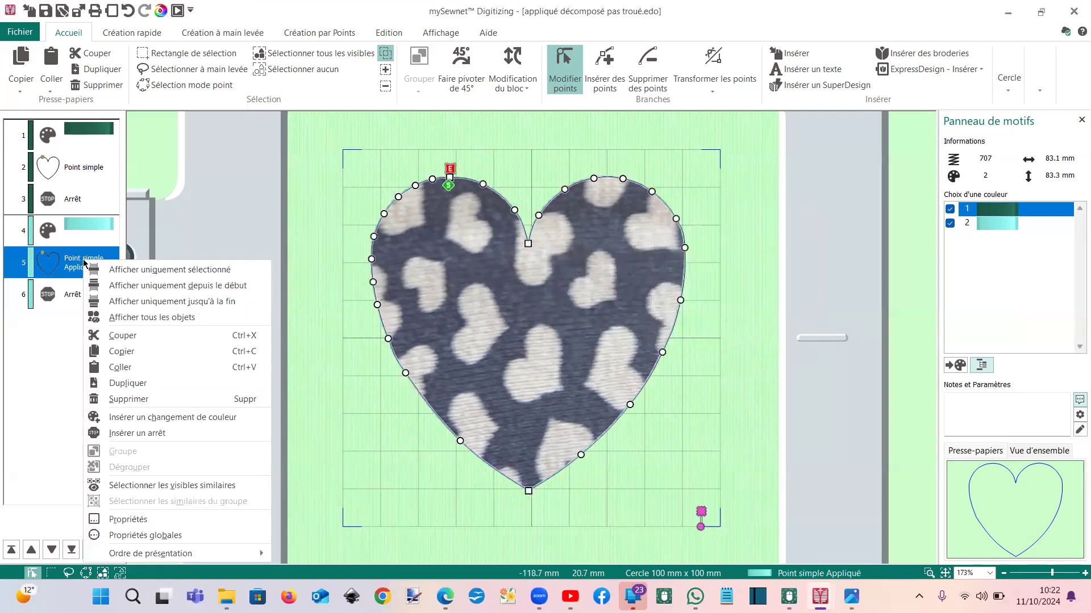
{"action": "left_click", "coordinate": [129, 519]}
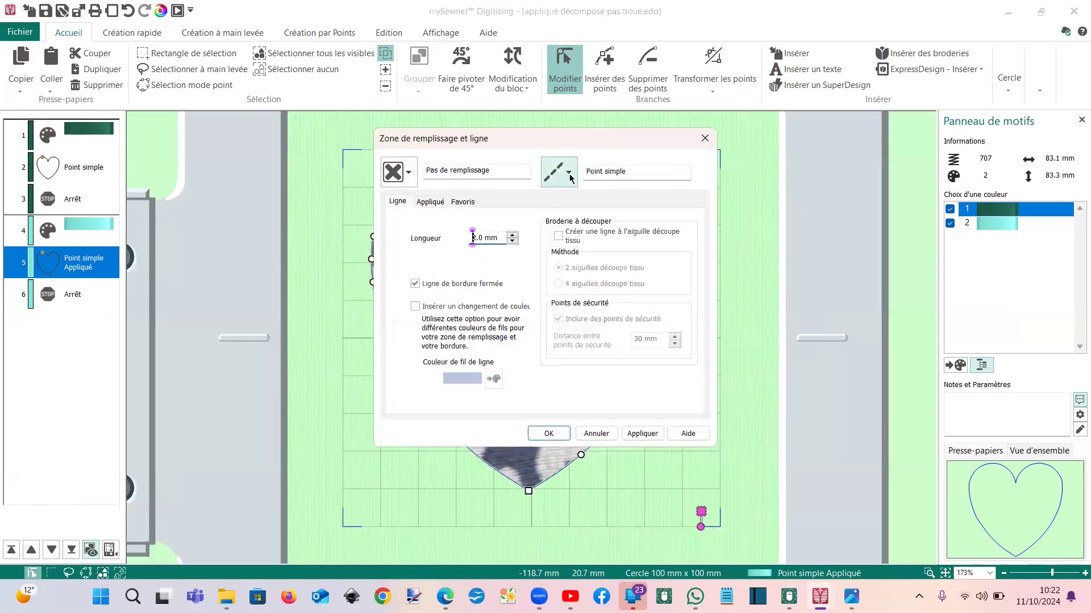
{"action": "left_click", "coordinate": [559, 171]}
{"action": "left_click", "coordinate": [565, 228]}
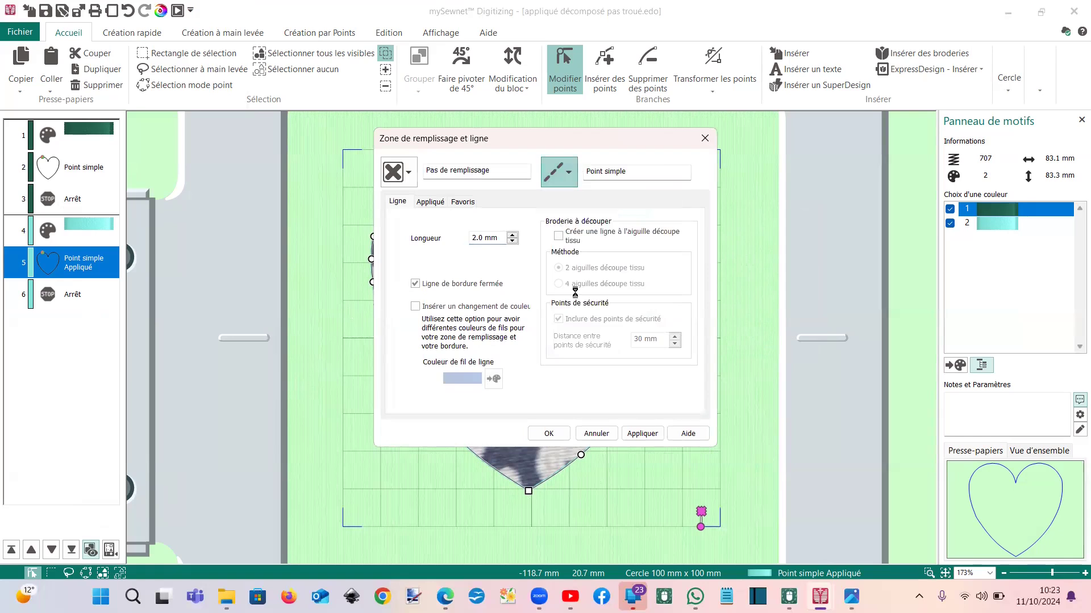
{"action": "left_click", "coordinate": [530, 434]}
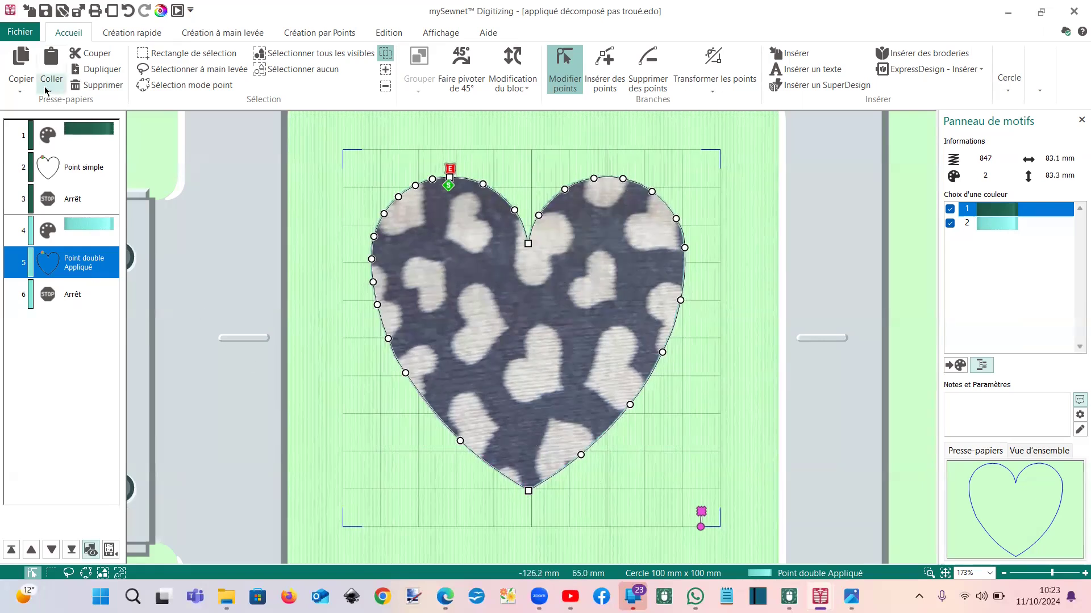
Paste another single-stitch heart outline directly after the first one, and select the double-stitch appliqué heart
{"action": "left_click", "coordinate": [59, 166]}
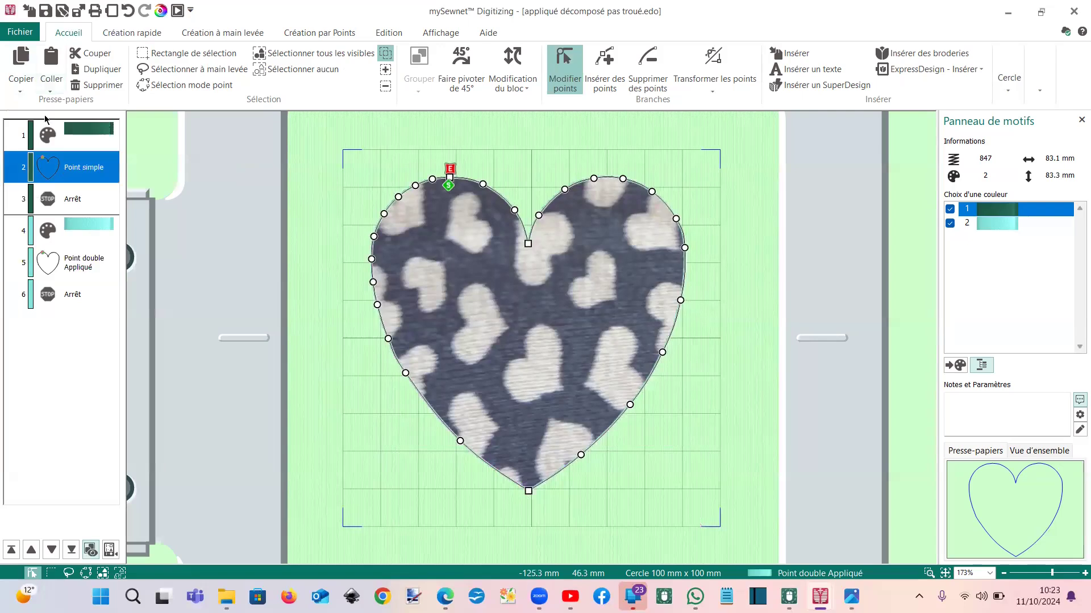
{"action": "right_click", "coordinate": [39, 323]}
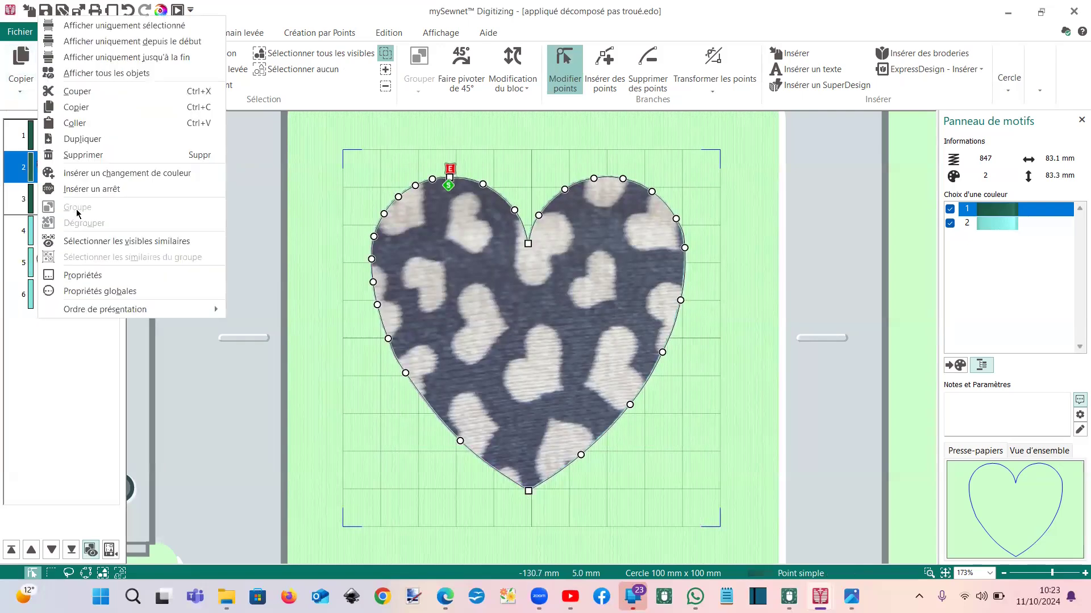
{"action": "left_click", "coordinate": [75, 123]}
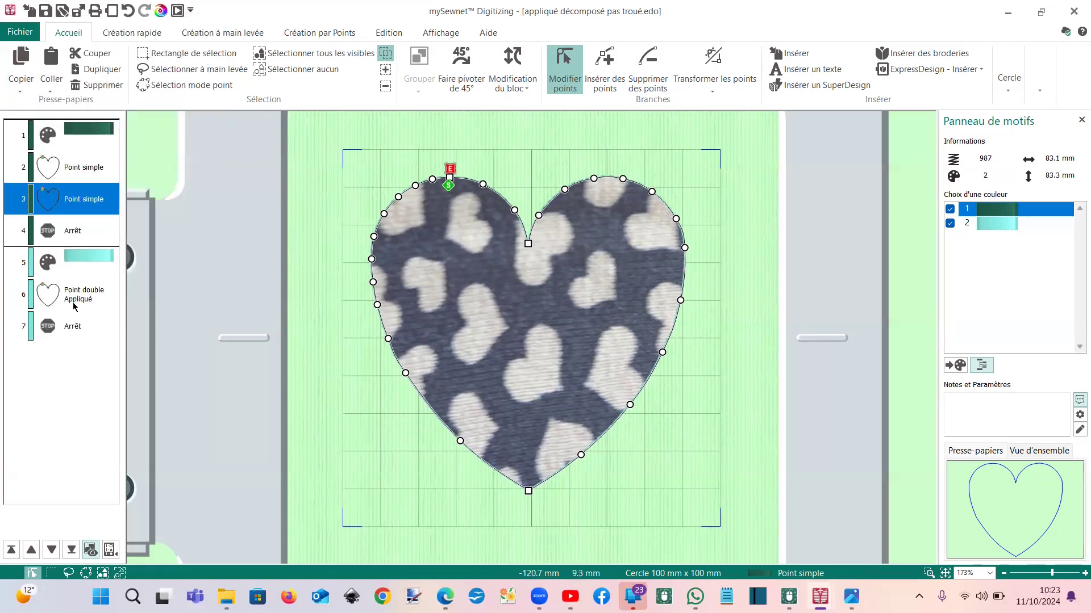
{"action": "left_click", "coordinate": [76, 307]}
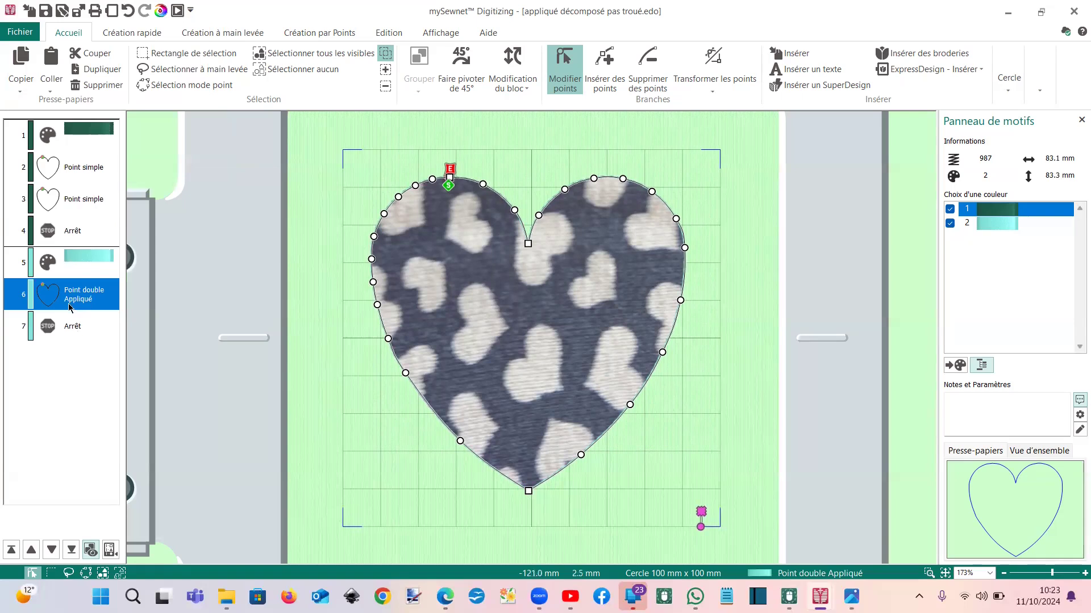
Move the second single-stitch heart after the last stop, and insert a bright green thread colour change between that stop and the heart
{"action": "mouse_move", "coordinate": [54, 209]}
{"action": "left_mouse_down"}
{"action": "mouse_move", "coordinate": [62, 356]}
{"action": "mouse_move", "coordinate": [61, 343]}
{"action": "left_mouse_up"}
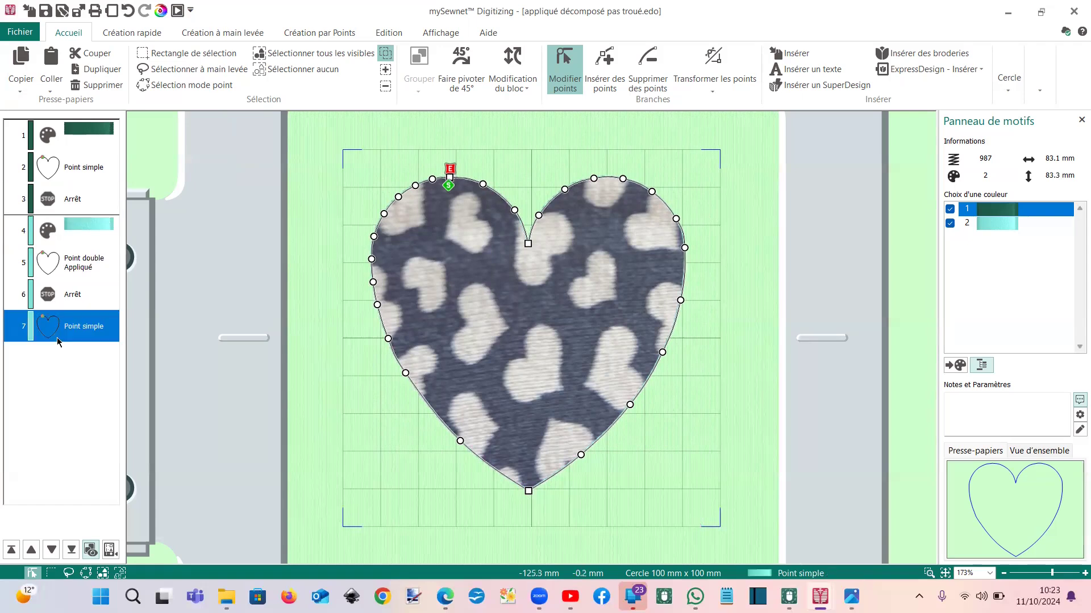
{"action": "left_click", "coordinate": [49, 304]}
{"action": "right_click", "coordinate": [50, 305]}
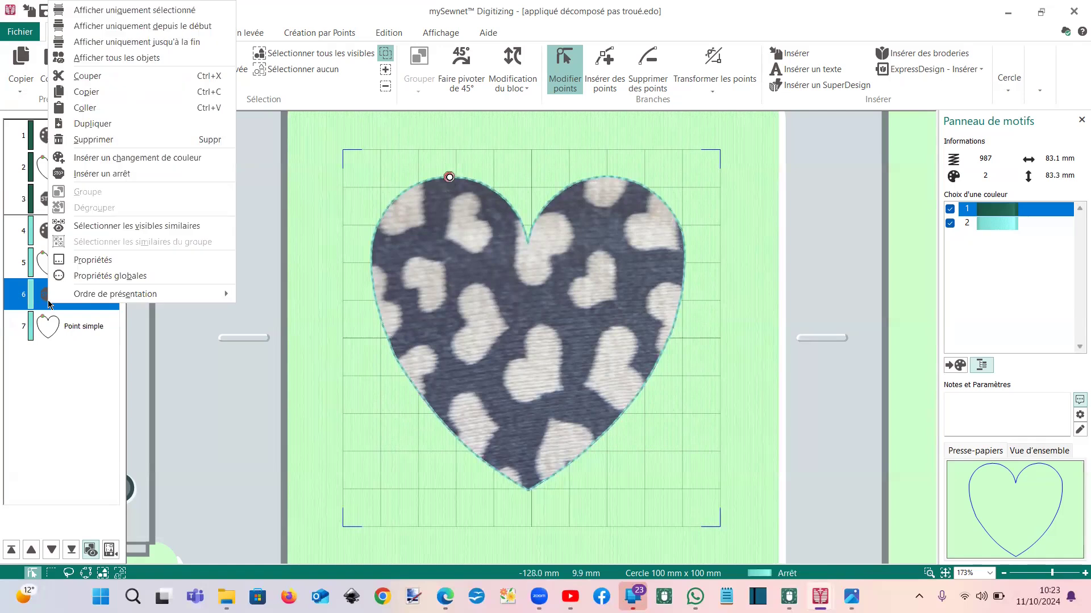
{"action": "left_click", "coordinate": [114, 159]}
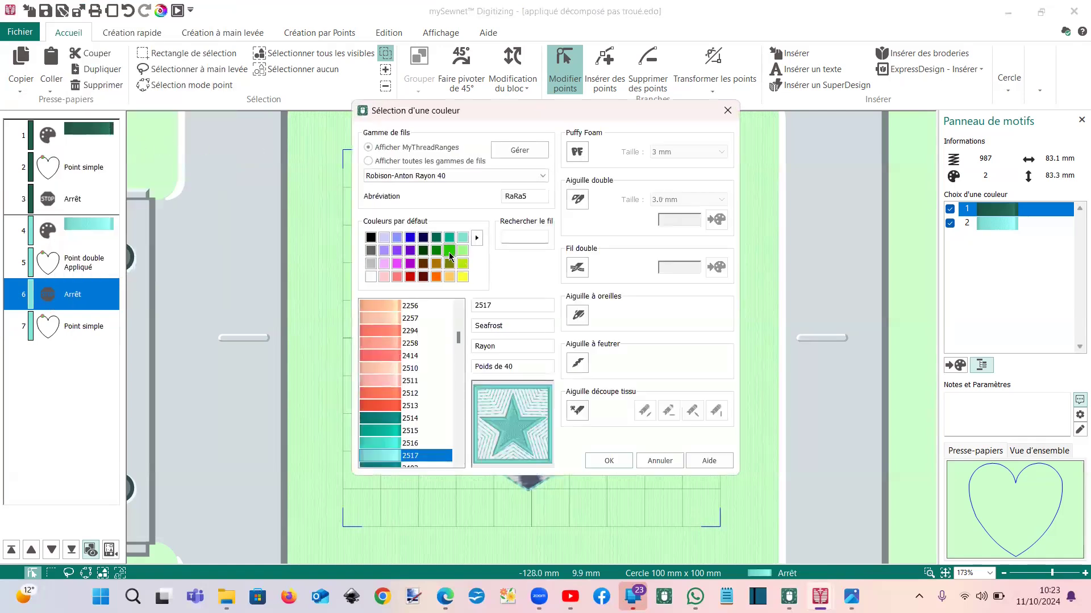
{"action": "double_click", "coordinate": [450, 251]}
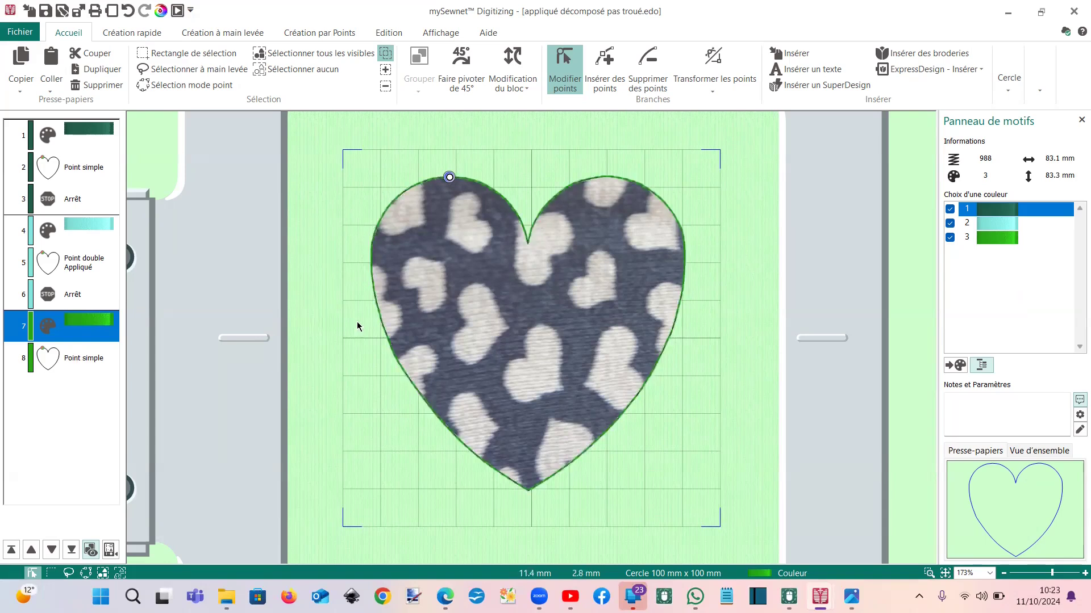
Paste a copy of the green single-stitch heart after it, and change the copy's line type to satin (Ligne satin)
{"action": "left_click", "coordinate": [66, 361]}
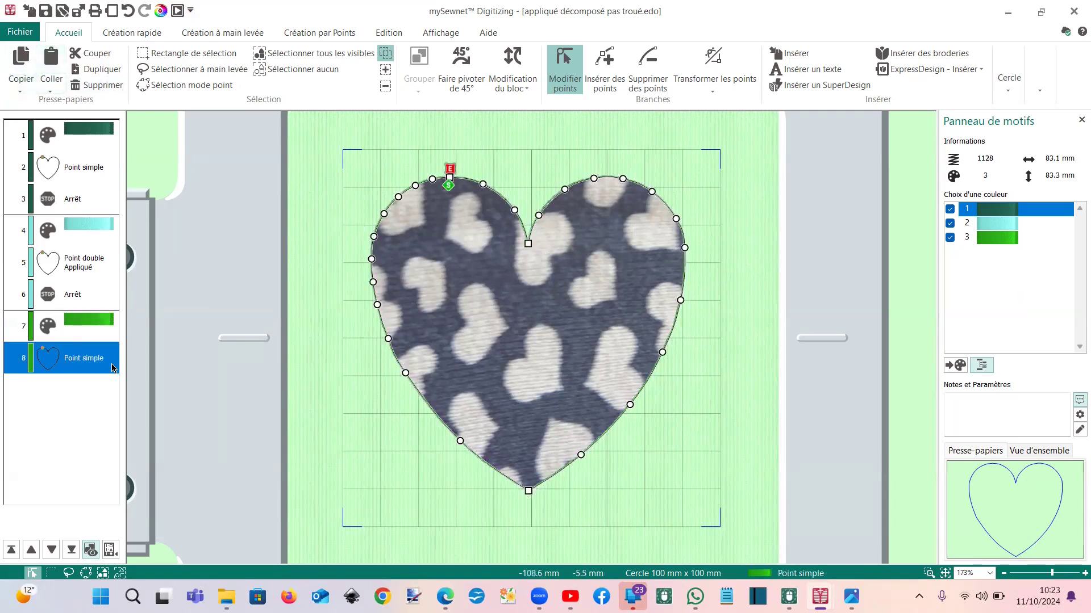
{"action": "right_click", "coordinate": [100, 389]}
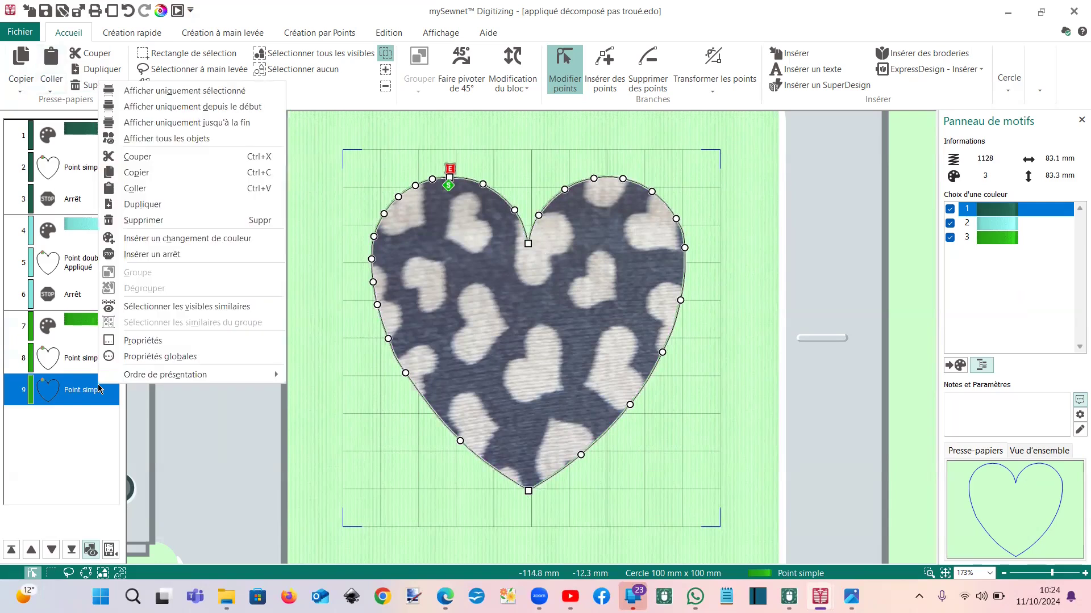
{"action": "left_click", "coordinate": [142, 348]}
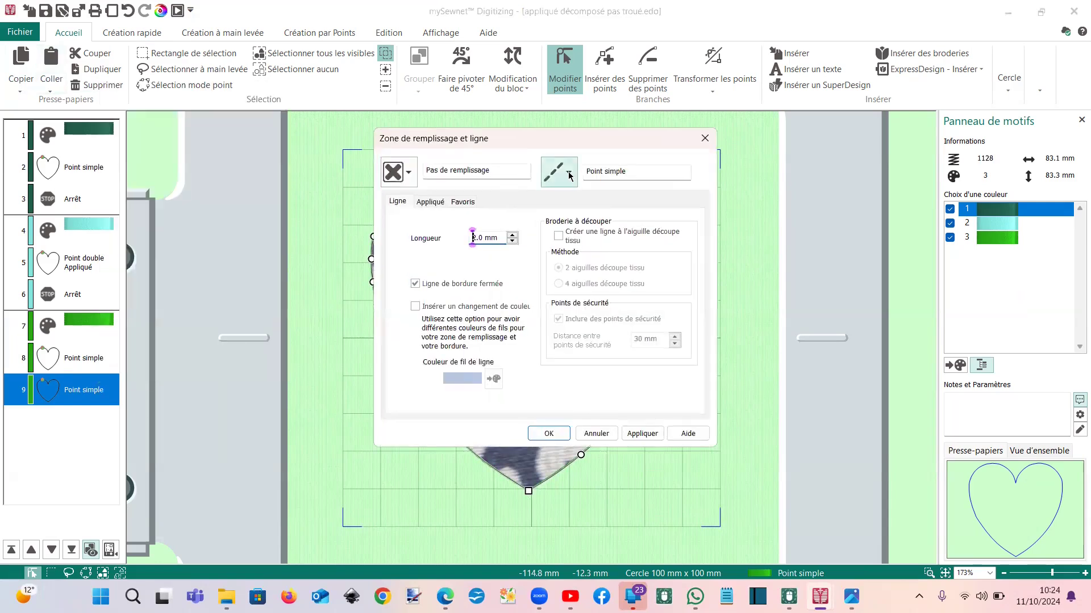
{"action": "left_click", "coordinate": [568, 172]}
{"action": "left_click", "coordinate": [570, 282]}
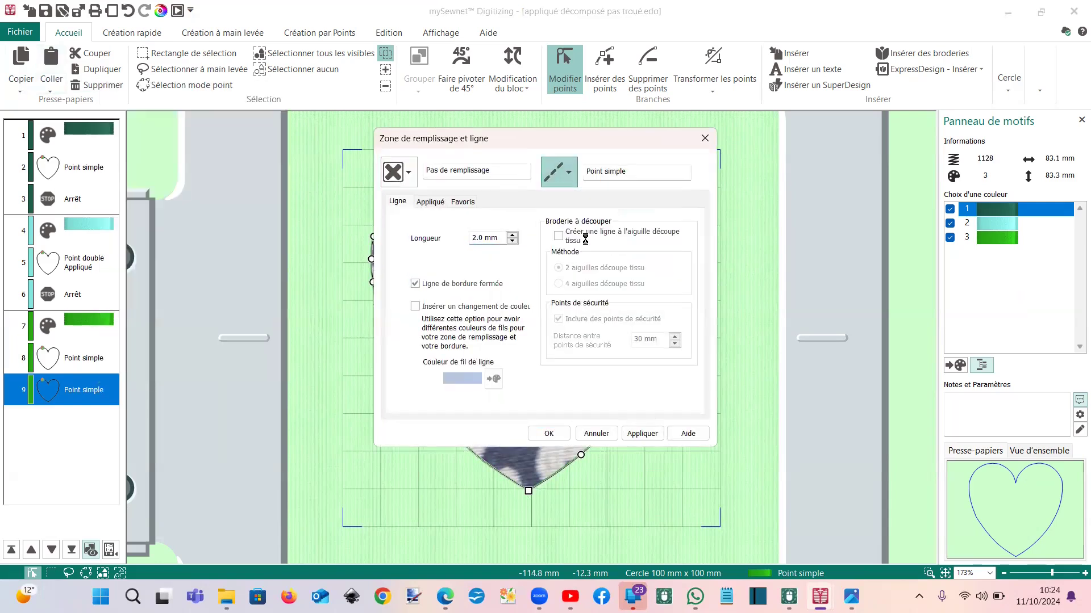
{"action": "left_click", "coordinate": [544, 438]}
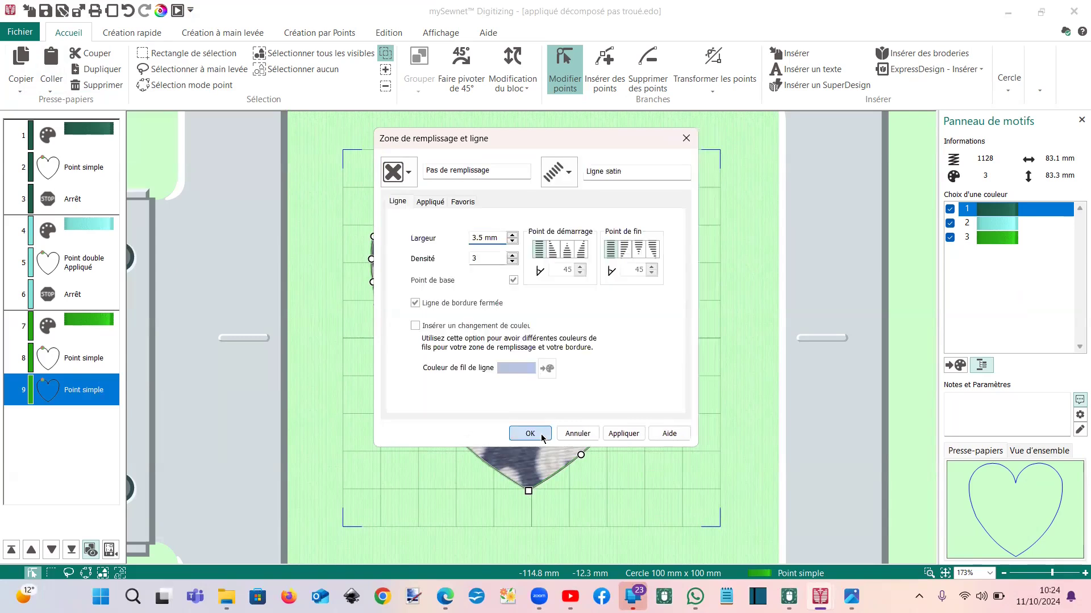
Play back the appliqué's stitch-out in the design player, rewinding to review the placement outline and stop remarks, and close the player
{"action": "left_click", "coordinate": [178, 12]}
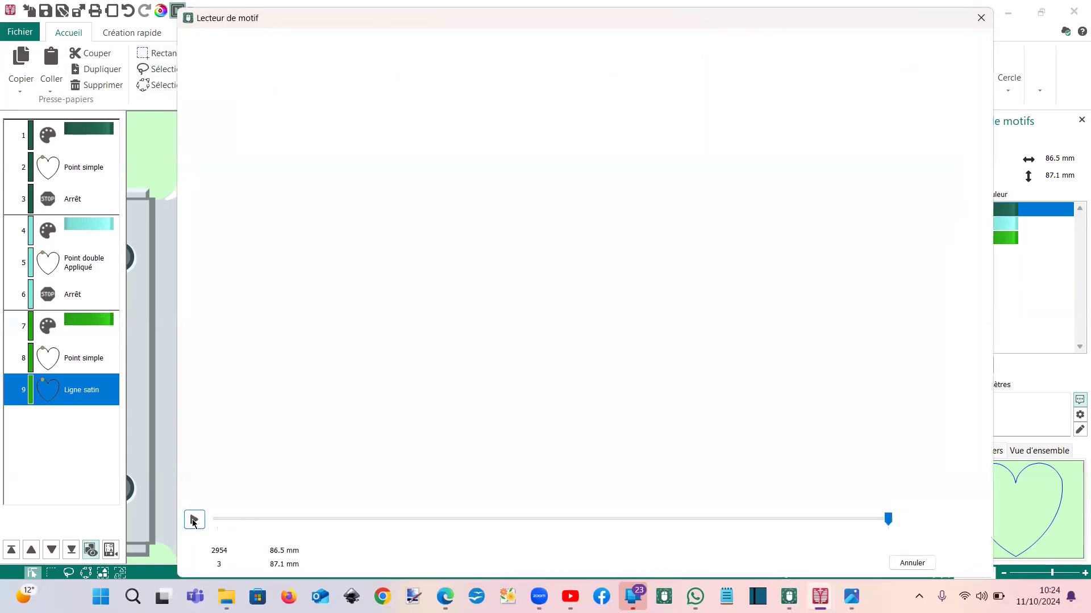
{"action": "left_click", "coordinate": [193, 520]}
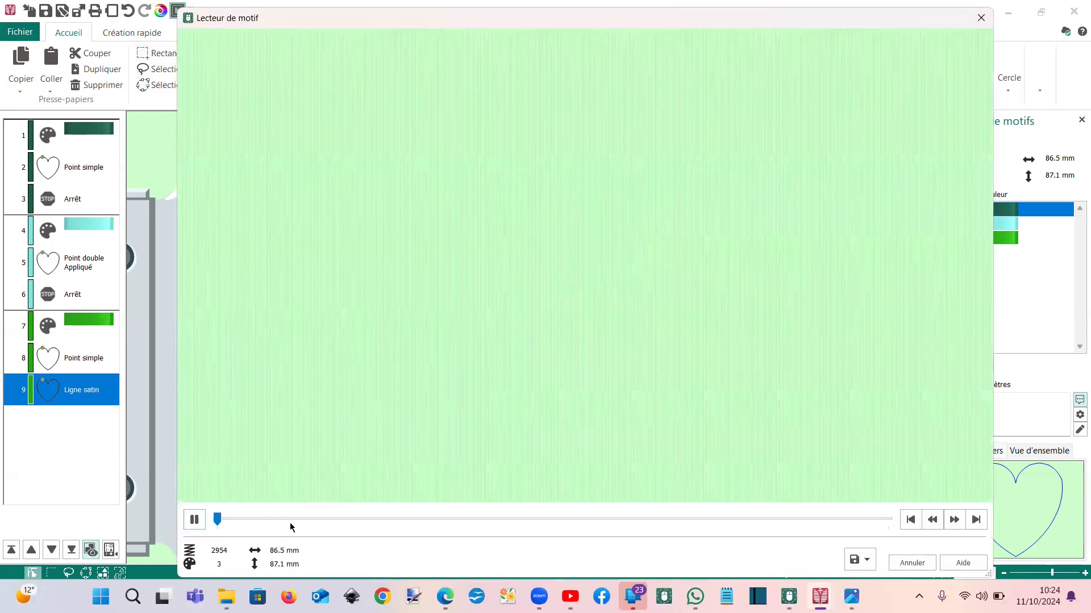
{"action": "left_click", "coordinate": [955, 520]}
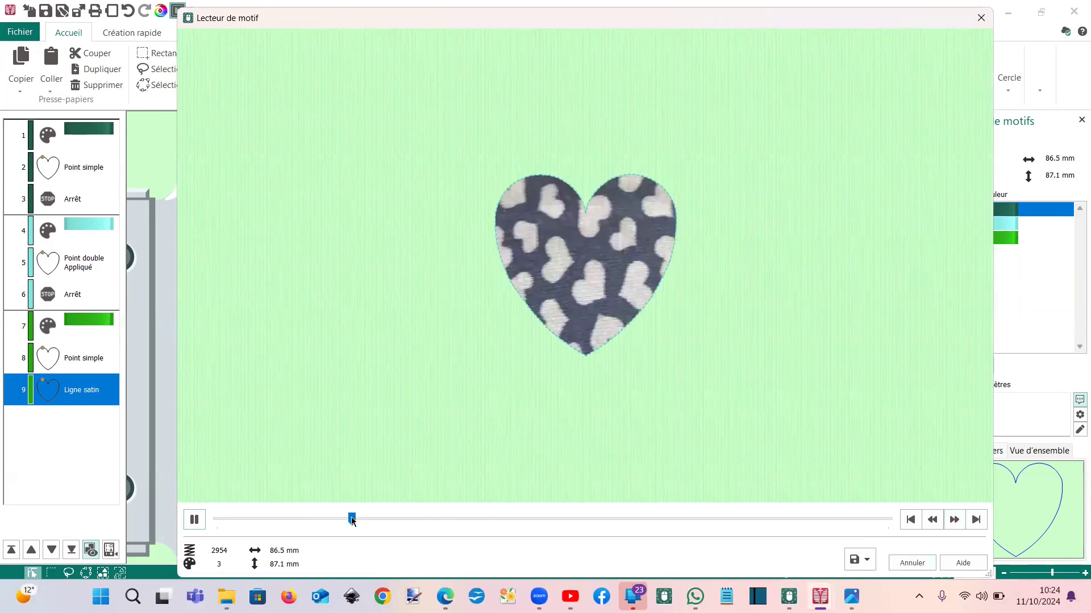
{"action": "left_click", "coordinate": [271, 520]}
{"action": "left_click", "coordinate": [264, 522]}
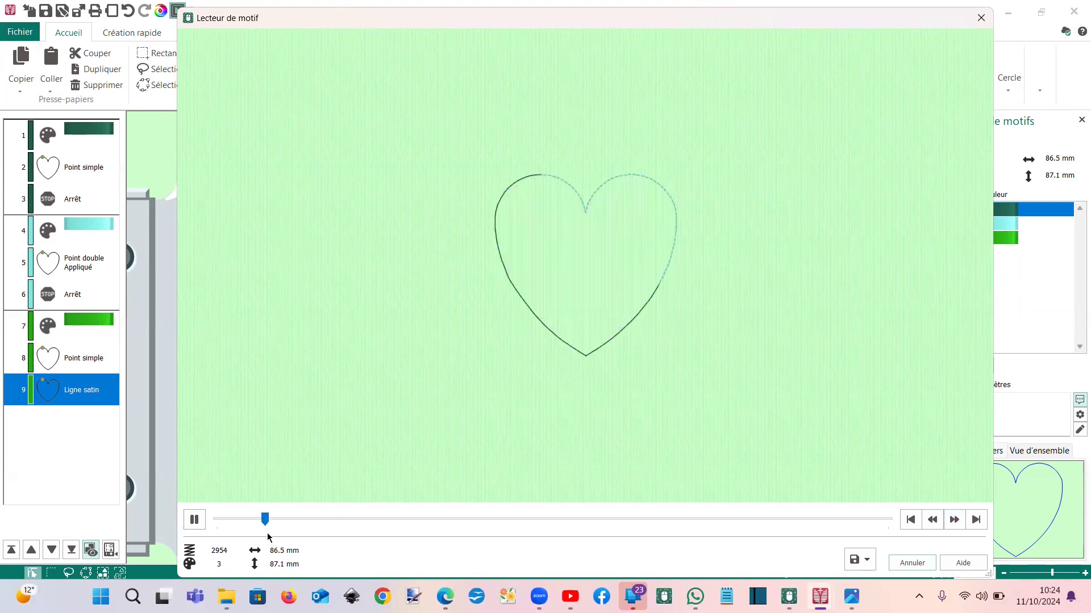
{"action": "left_click", "coordinate": [222, 520]}
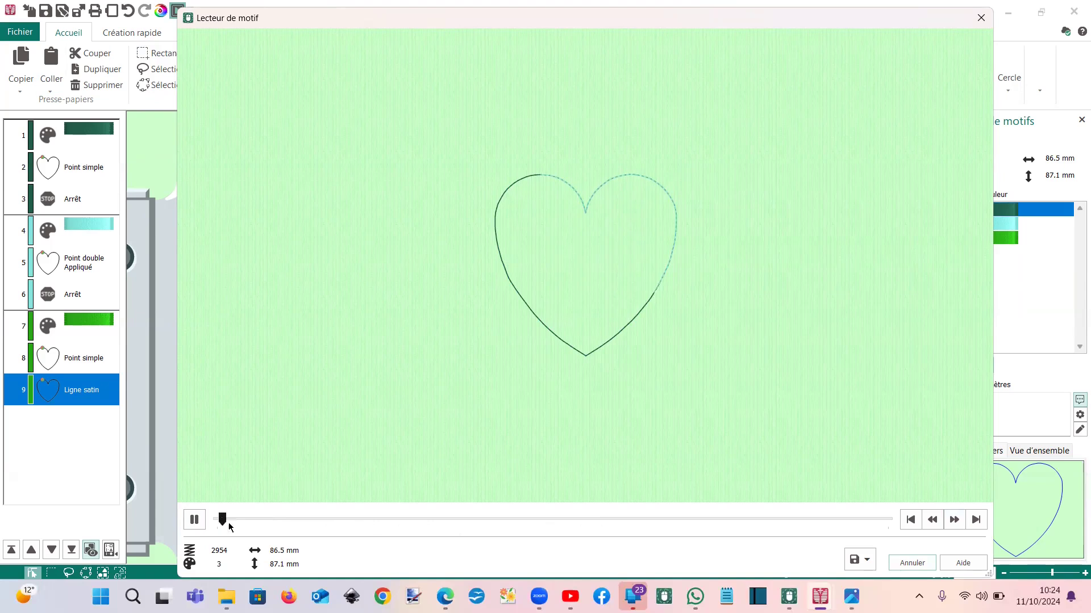
{"action": "left_click", "coordinate": [954, 520]}
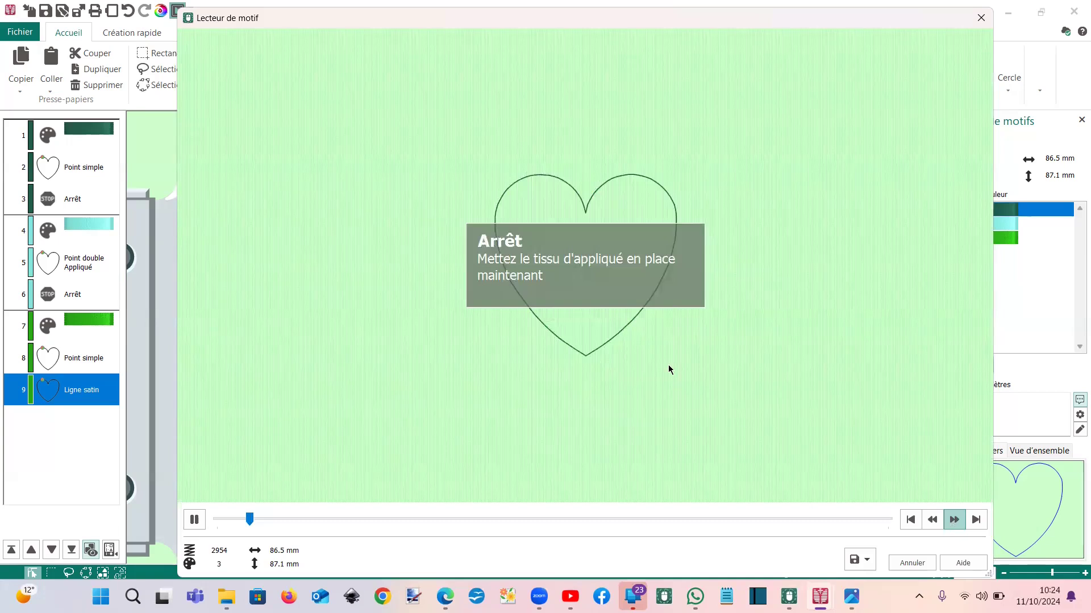
{"action": "left_click", "coordinate": [491, 273]}
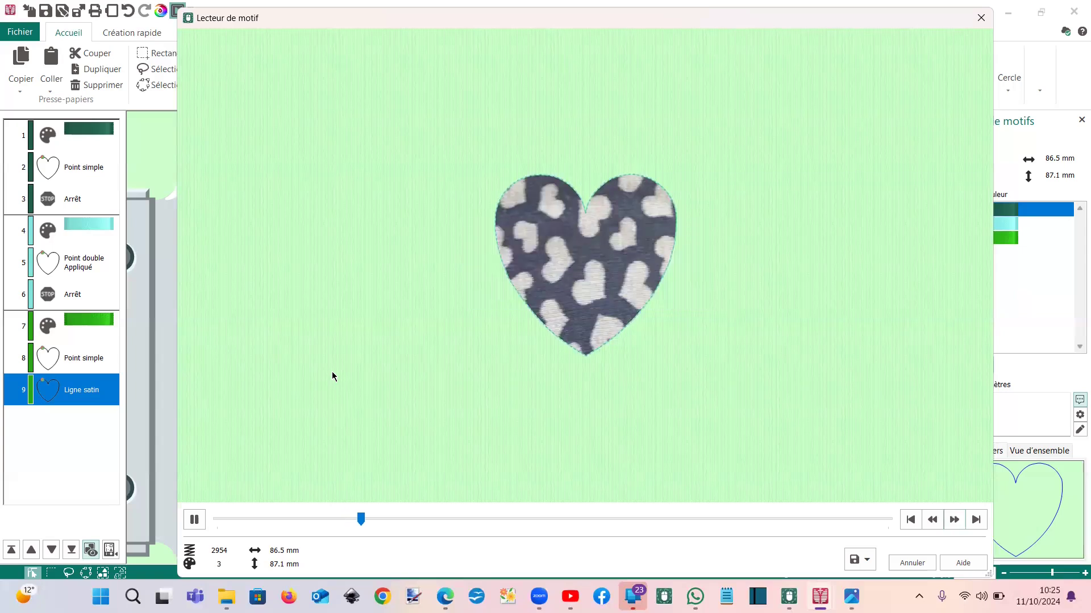
{"action": "left_click", "coordinate": [980, 19]}
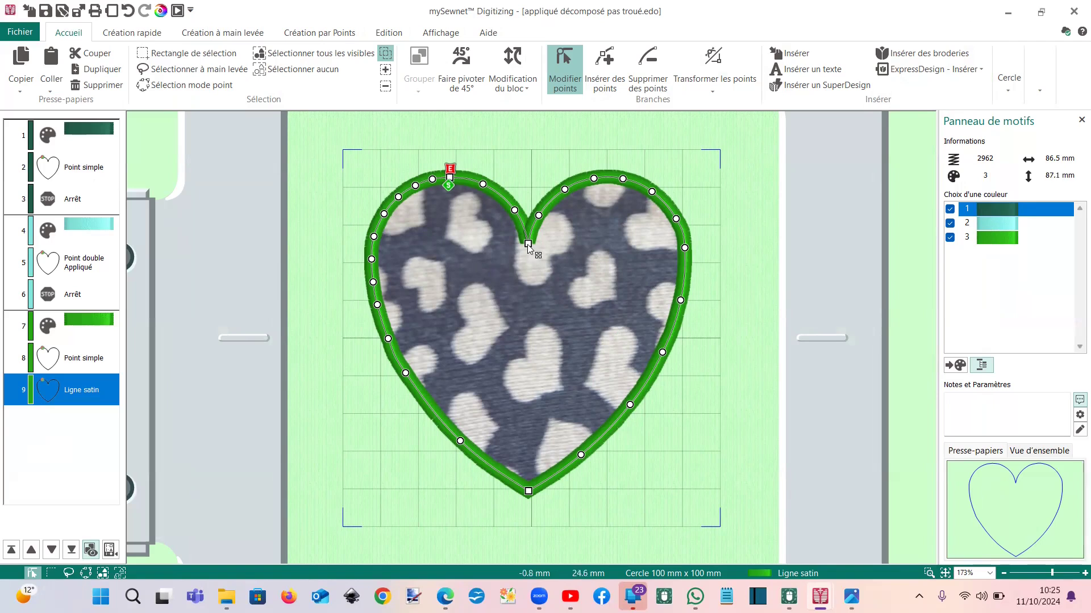
Move the satin heart's cleft point slightly upward, and delete all the design's stitch objects to leave only the background hearts
{"action": "mouse_move", "coordinate": [527, 249]}
{"action": "left_mouse_down"}
{"action": "mouse_move", "coordinate": [529, 259]}
{"action": "mouse_move", "coordinate": [528, 241]}
{"action": "left_mouse_up"}
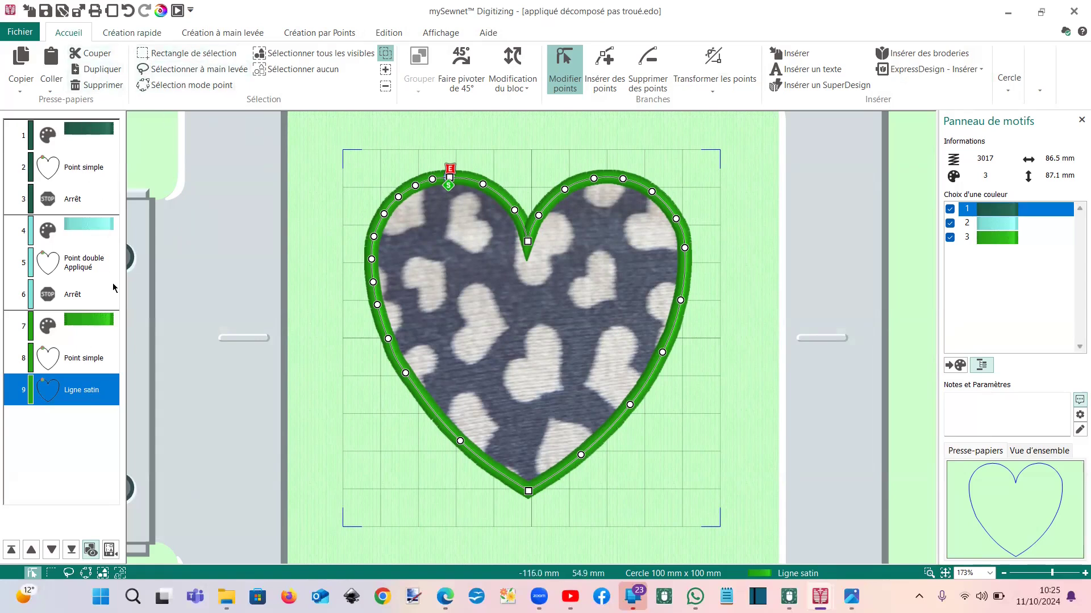
{"action": "left_click", "coordinate": [176, 53]}
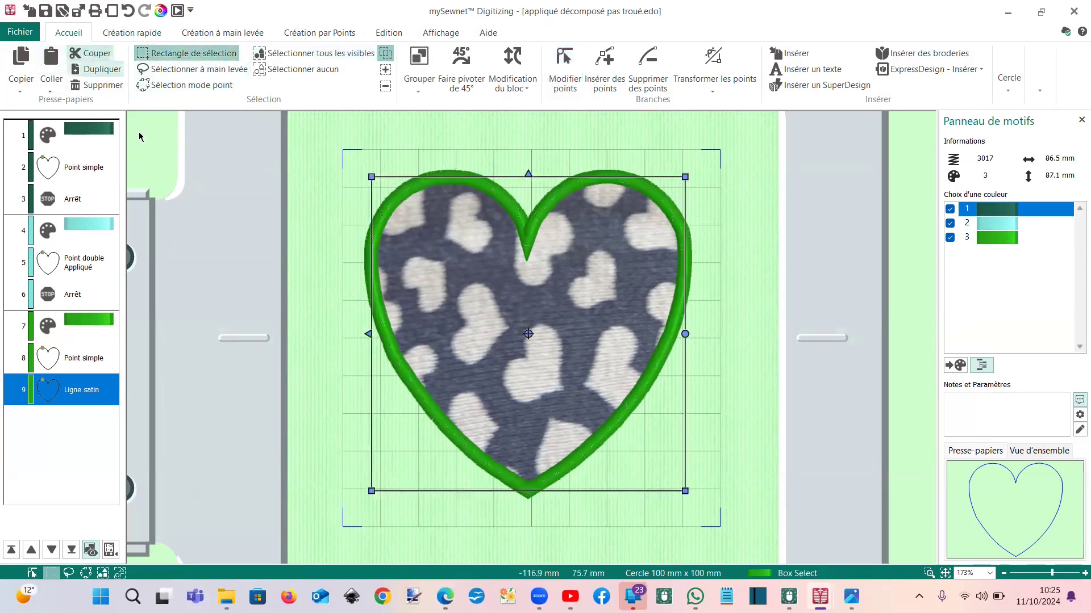
{"action": "key", "text": "Delete"}
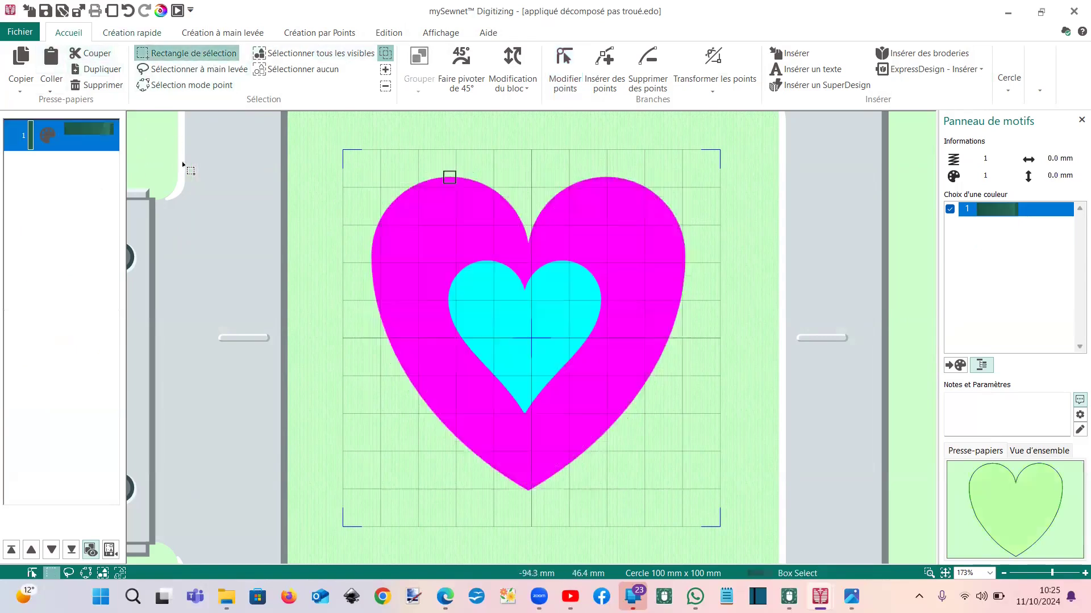
Create a single-stitch (Point simple) appliqué outline from the small cyan background heart with QuickStitch
{"action": "left_click", "coordinate": [127, 34]}
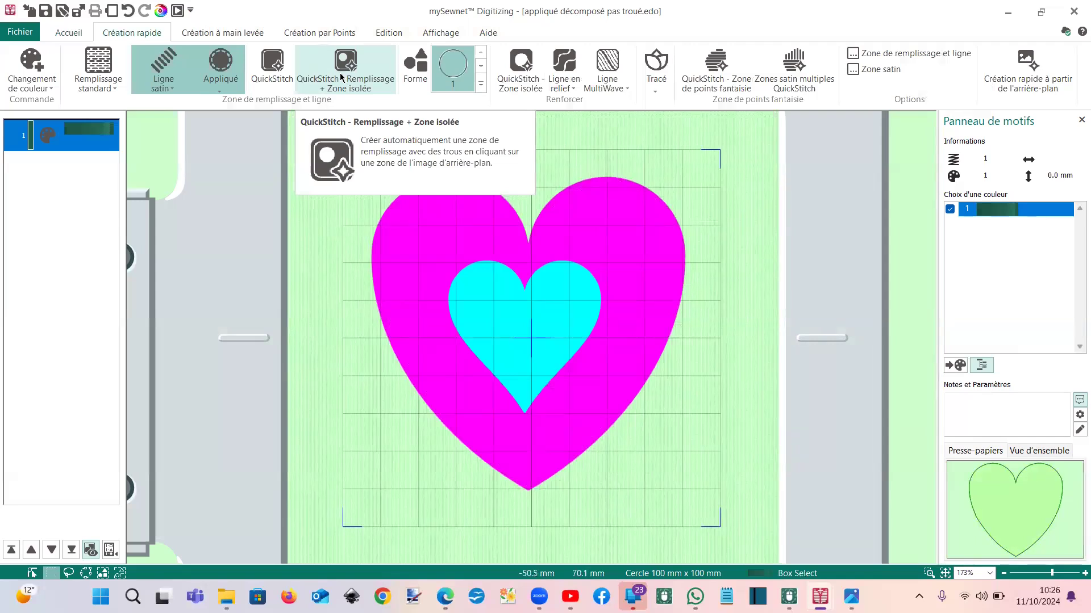
{"action": "left_click", "coordinate": [272, 65]}
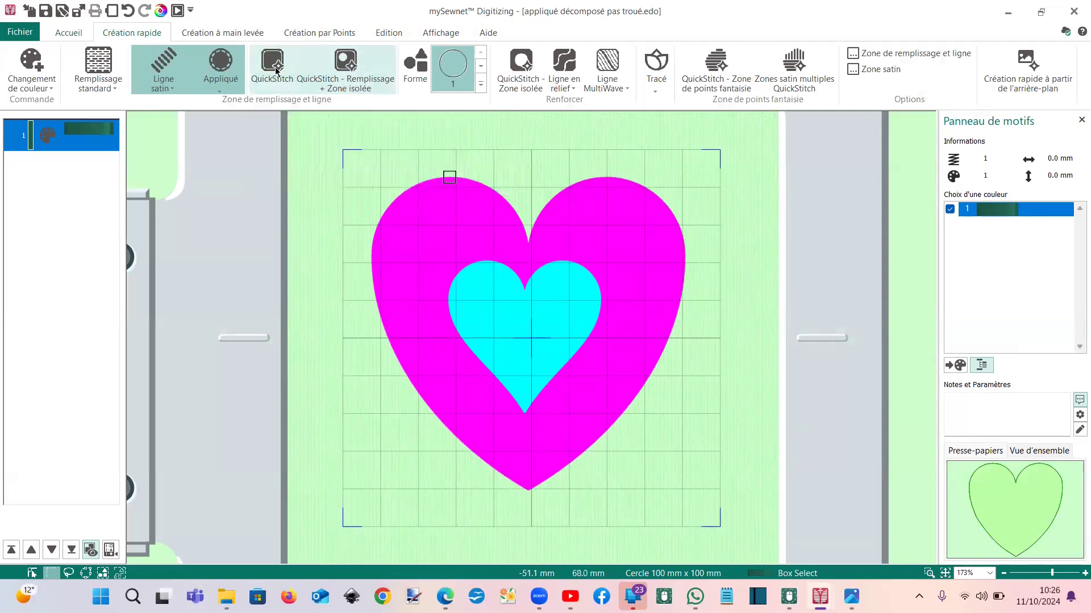
{"action": "left_click", "coordinate": [163, 84]}
{"action": "left_click", "coordinate": [190, 123]}
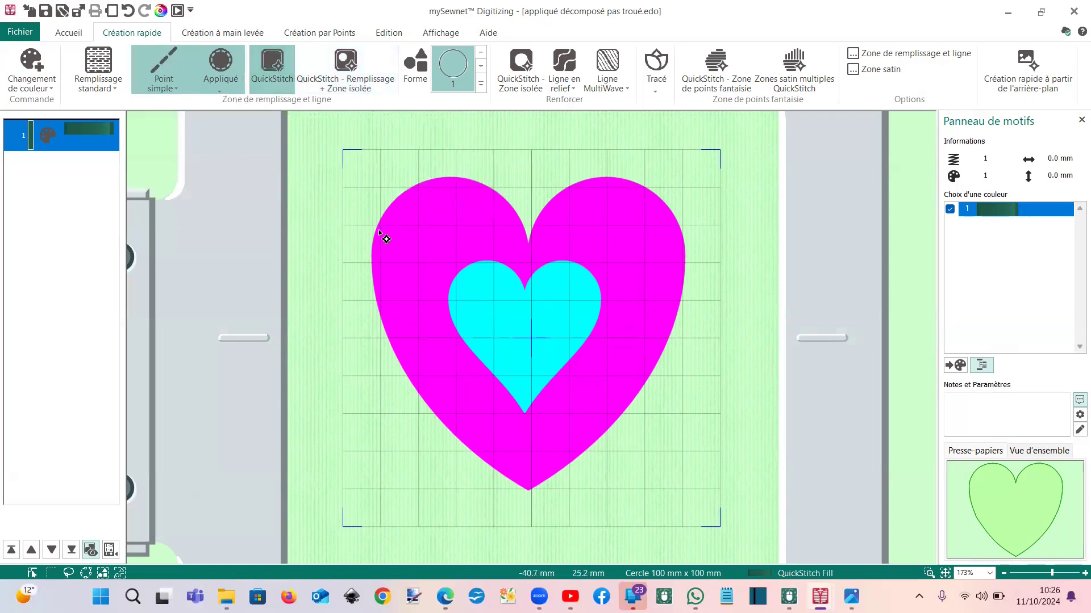
{"action": "left_click", "coordinate": [491, 311]}
{"action": "left_click", "coordinate": [508, 344]}
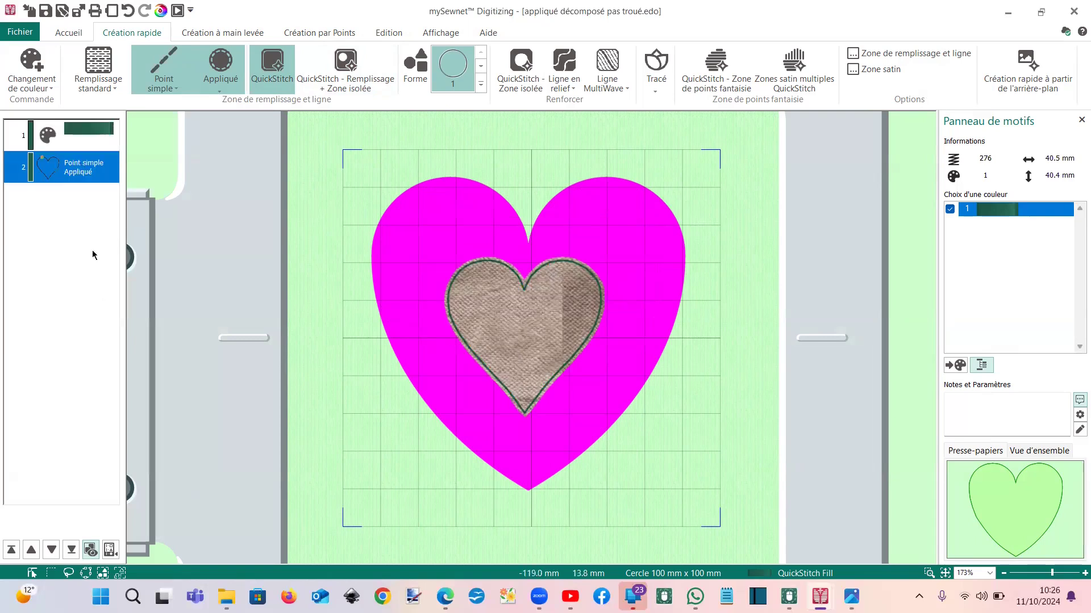
Set the small heart's appliqué piece margin to 0.1 mm and its fabric to the multicoloured recent sample at a 92° angle
{"action": "right_click", "coordinate": [78, 168]}
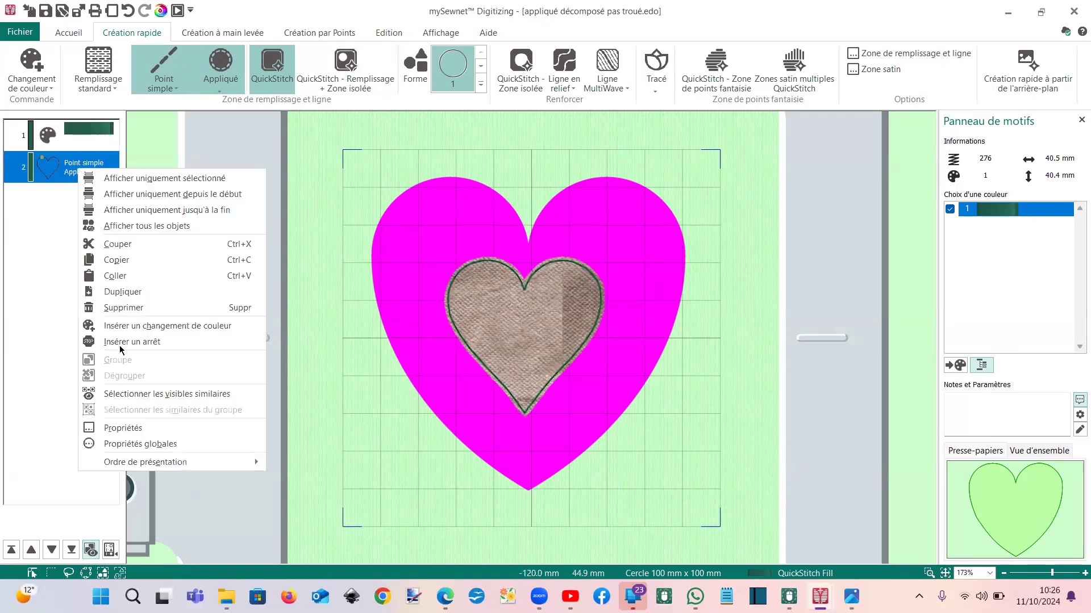
{"action": "left_click", "coordinate": [128, 432]}
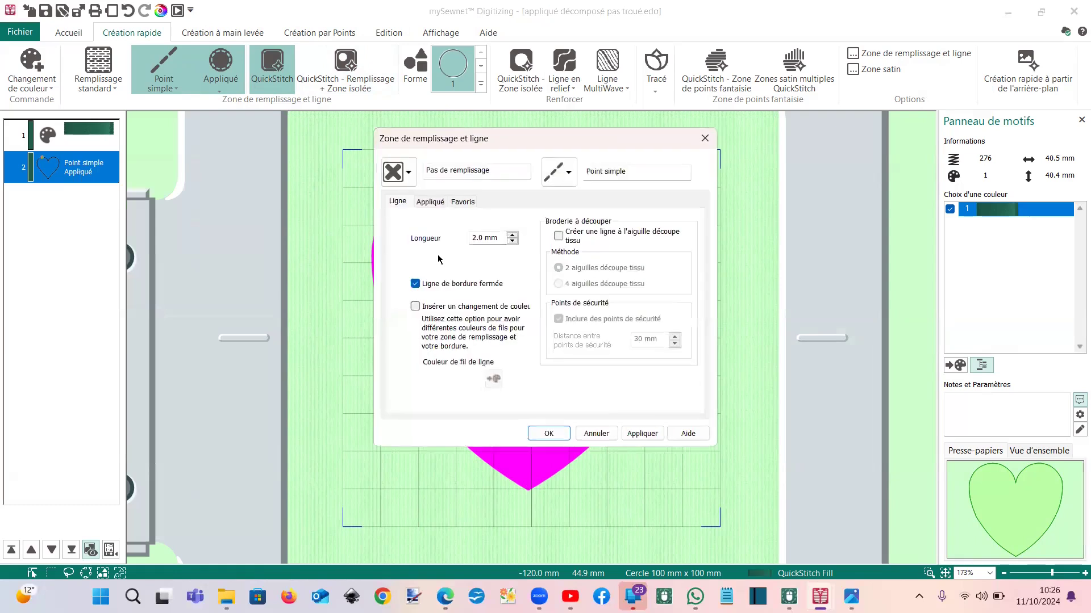
{"action": "left_click", "coordinate": [432, 203]}
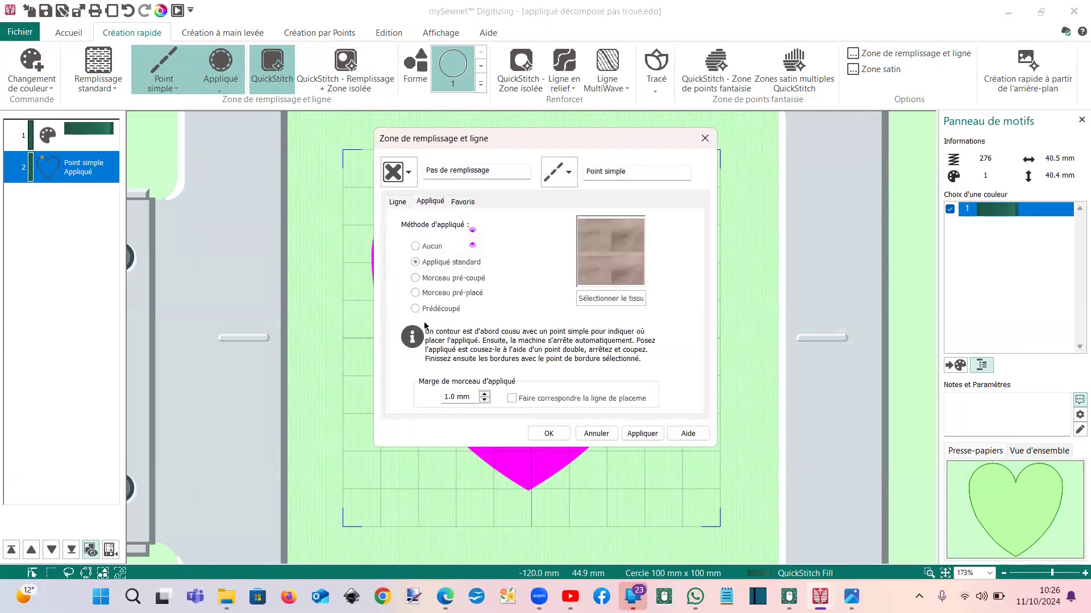
{"action": "left_click_drag", "start_coordinate": [454, 395], "coordinate": [444, 397]}
{"action": "type", "text": "0.1"}
{"action": "left_click", "coordinate": [601, 300]}
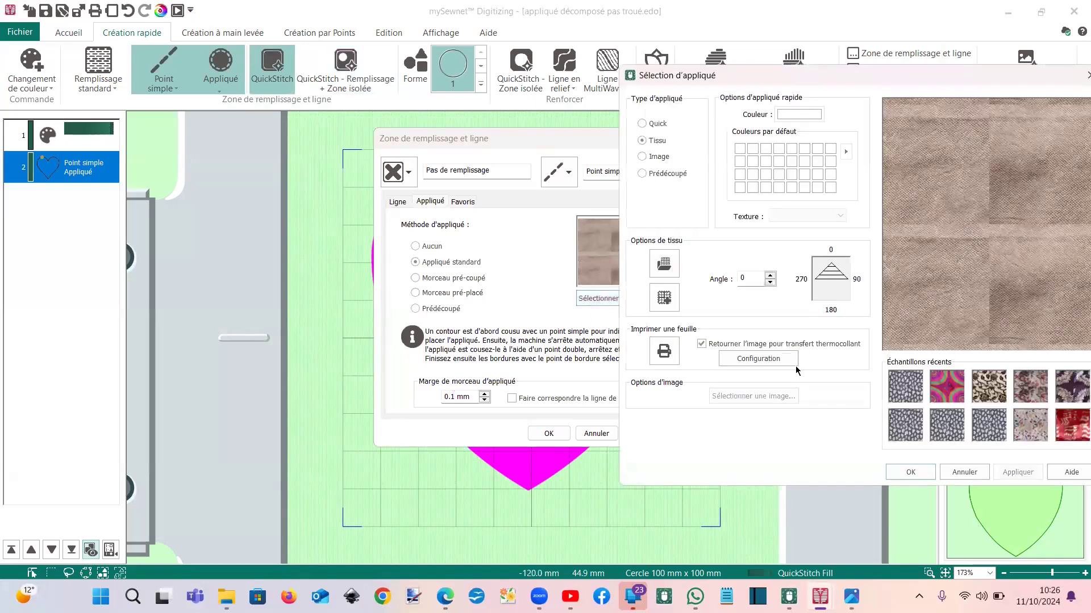
{"action": "left_click", "coordinate": [909, 473]}
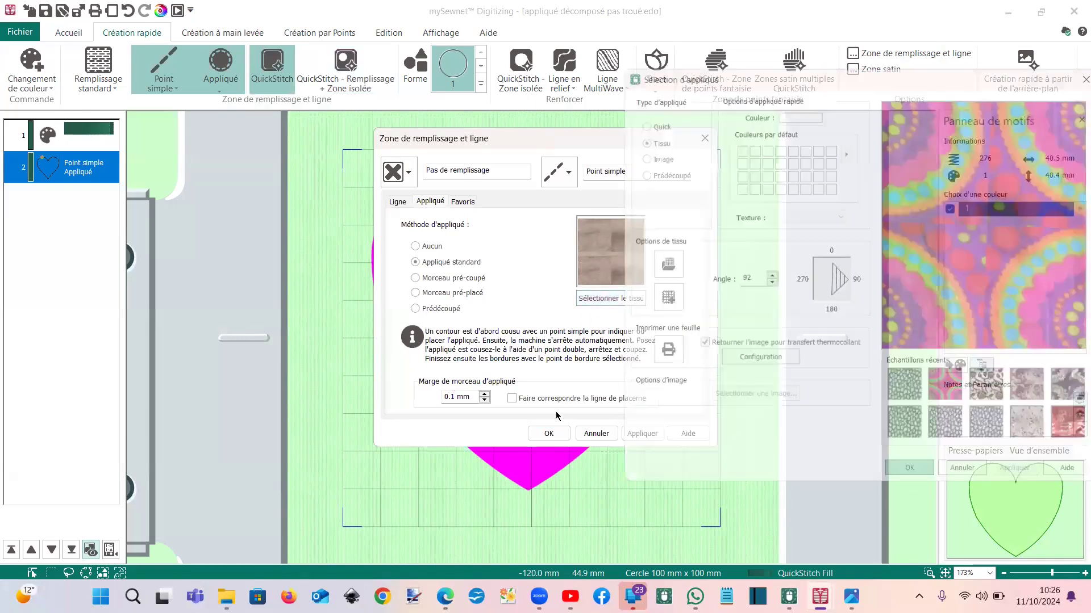
{"action": "left_click", "coordinate": [549, 434]}
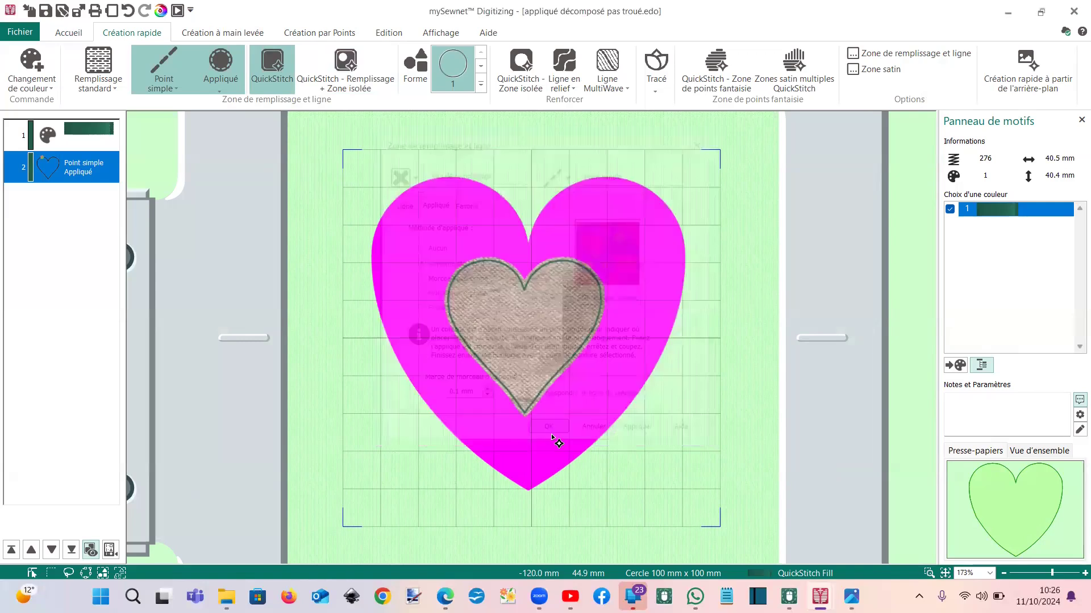
Move the small heart's fabric handle near the hoop's lower-right corner, and insert a light turquoise thread colour change after the heart
{"action": "right_click", "coordinate": [532, 364]}
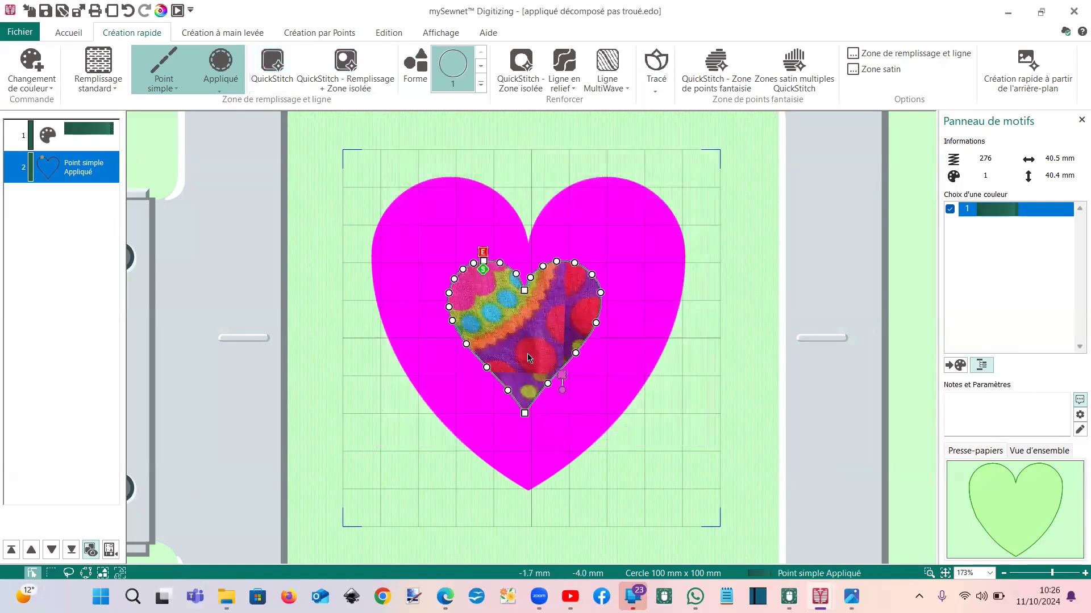
{"action": "left_click_drag", "start_coordinate": [565, 373], "coordinate": [694, 503]}
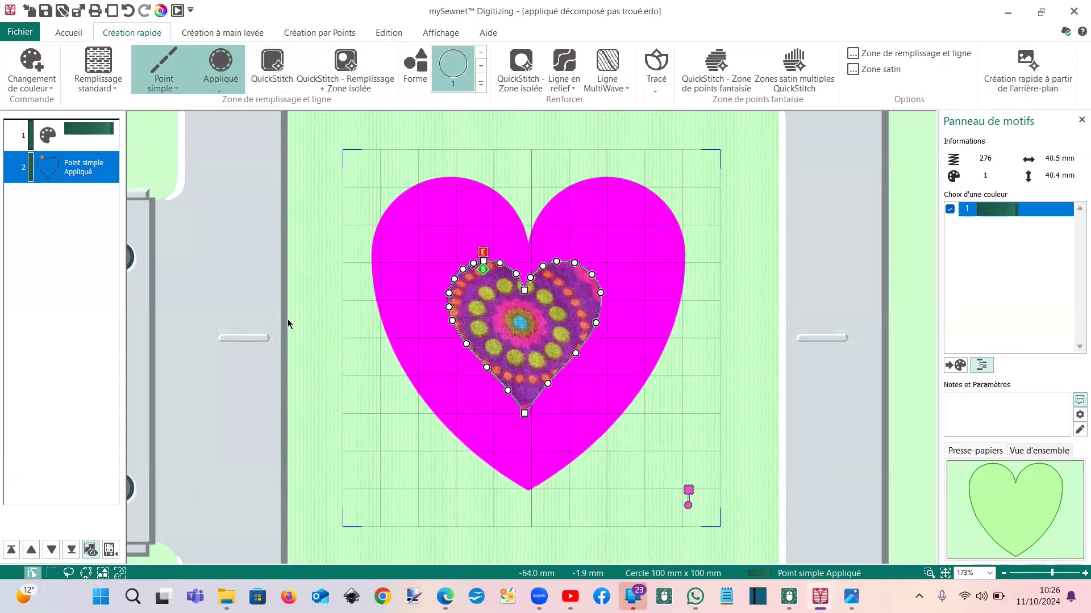
{"action": "right_click", "coordinate": [80, 166]}
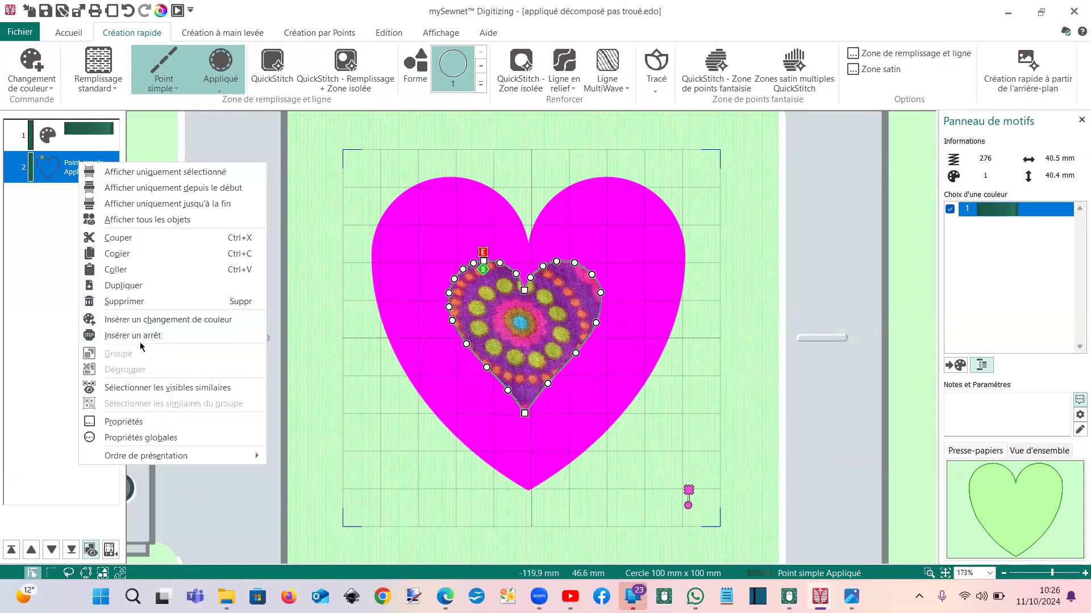
{"action": "left_click", "coordinate": [147, 320]}
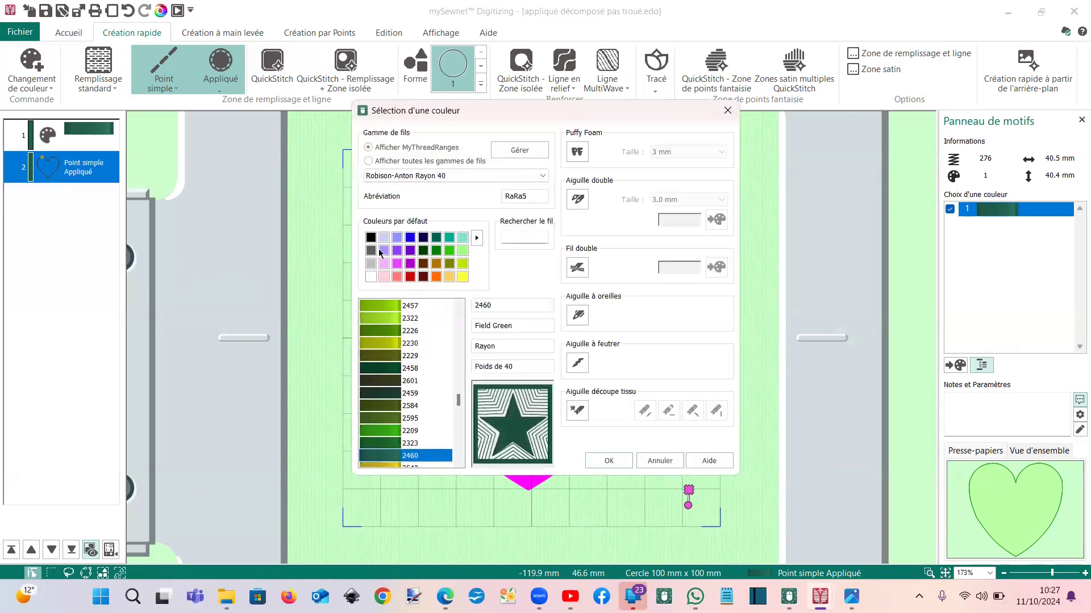
{"action": "left_click", "coordinate": [463, 238]}
{"action": "left_click", "coordinate": [601, 461]}
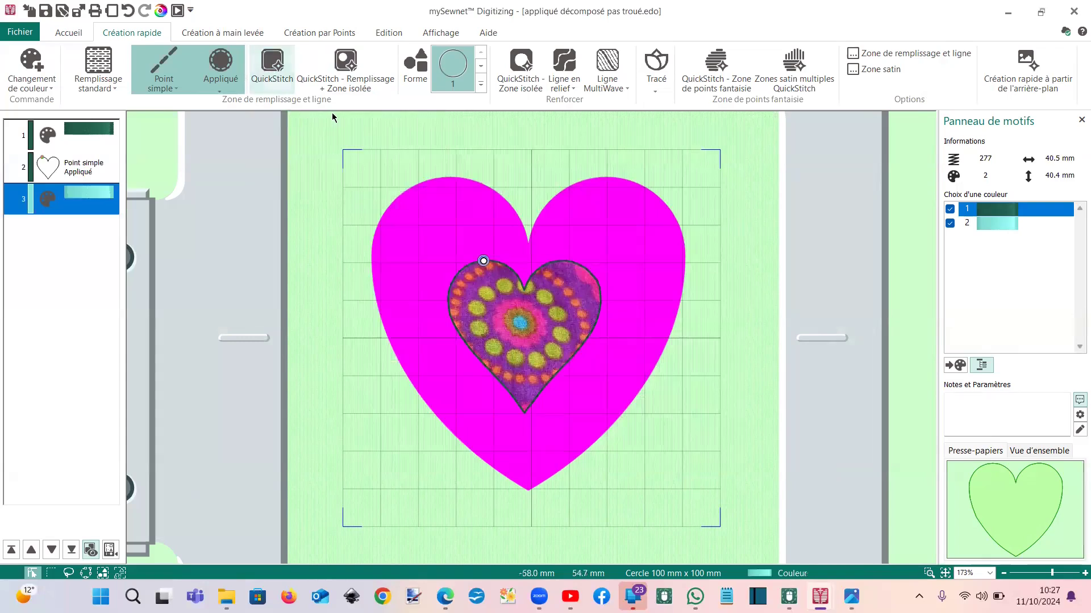
Create a satin-line appliqué from the large magenta background heart with QuickStitch Fill + AutoHole, using colour tolerance 10 and low point count
{"action": "left_click", "coordinate": [346, 75]}
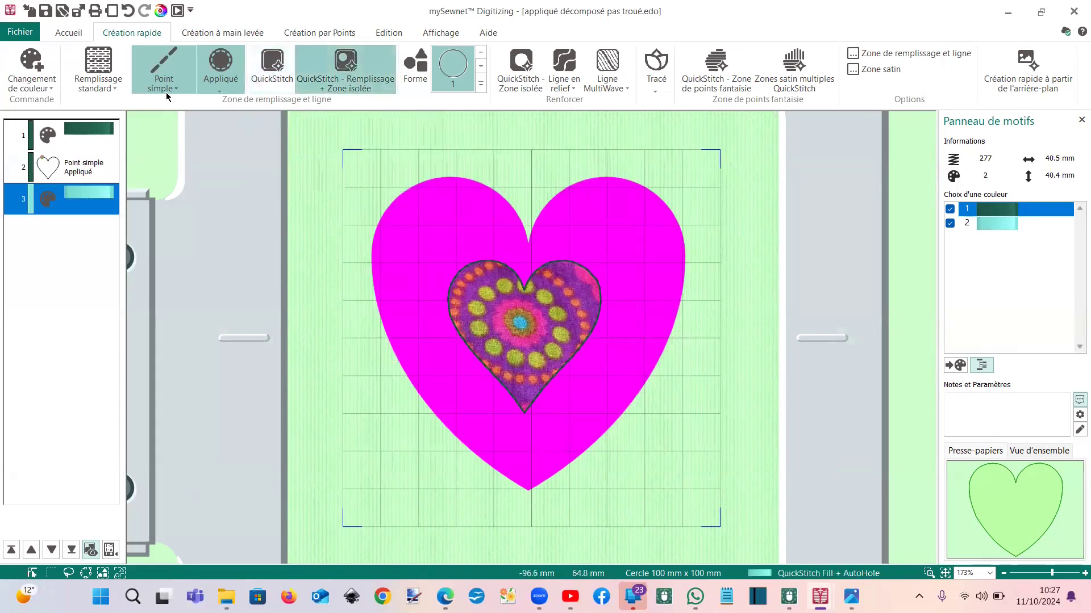
{"action": "left_click", "coordinate": [164, 91]}
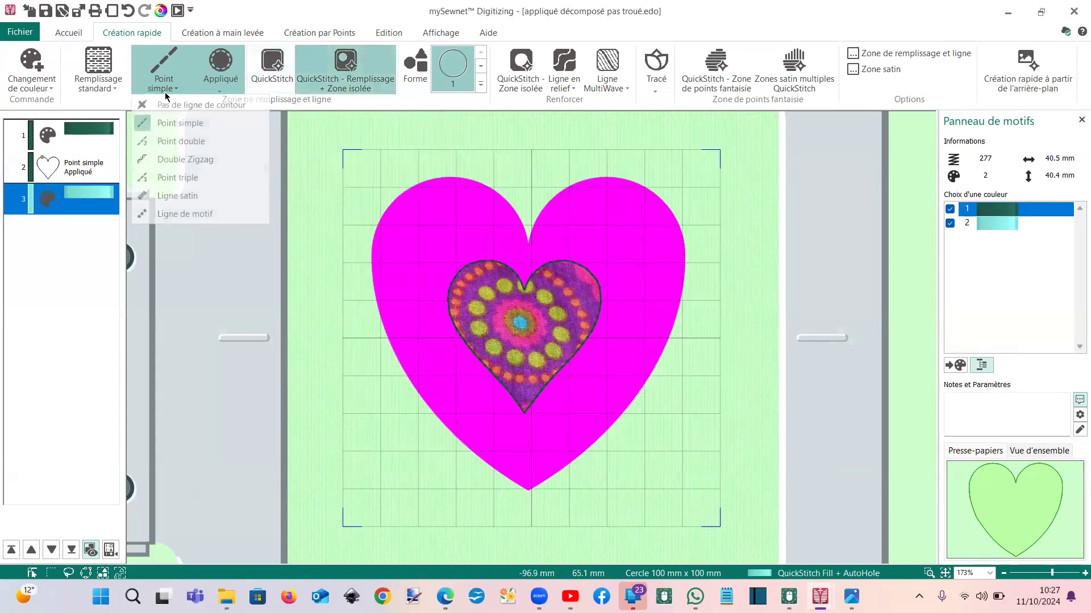
{"action": "left_click", "coordinate": [172, 195]}
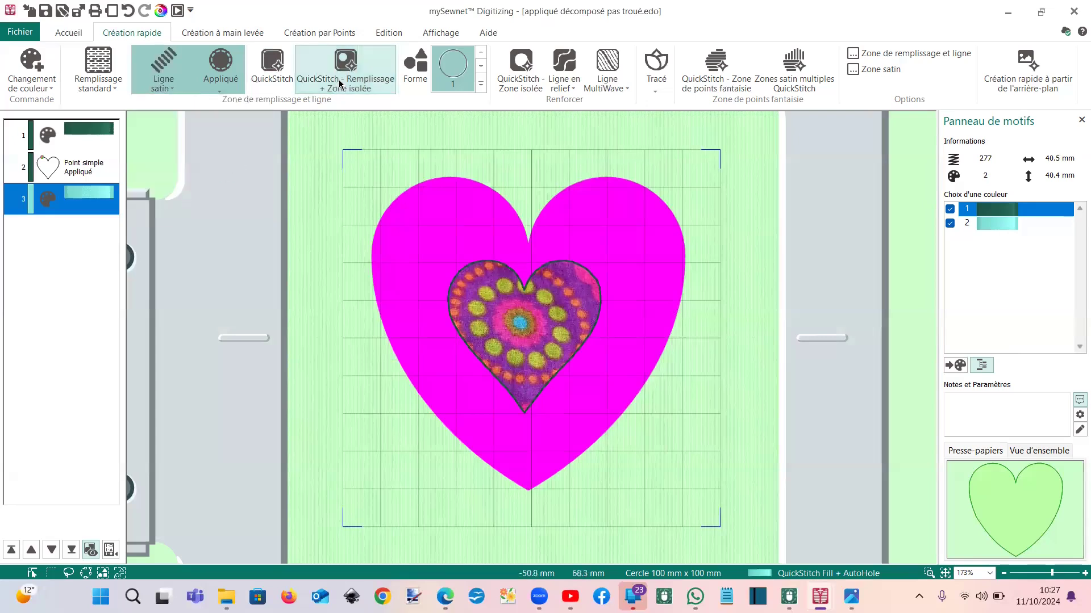
{"action": "left_click", "coordinate": [408, 205]}
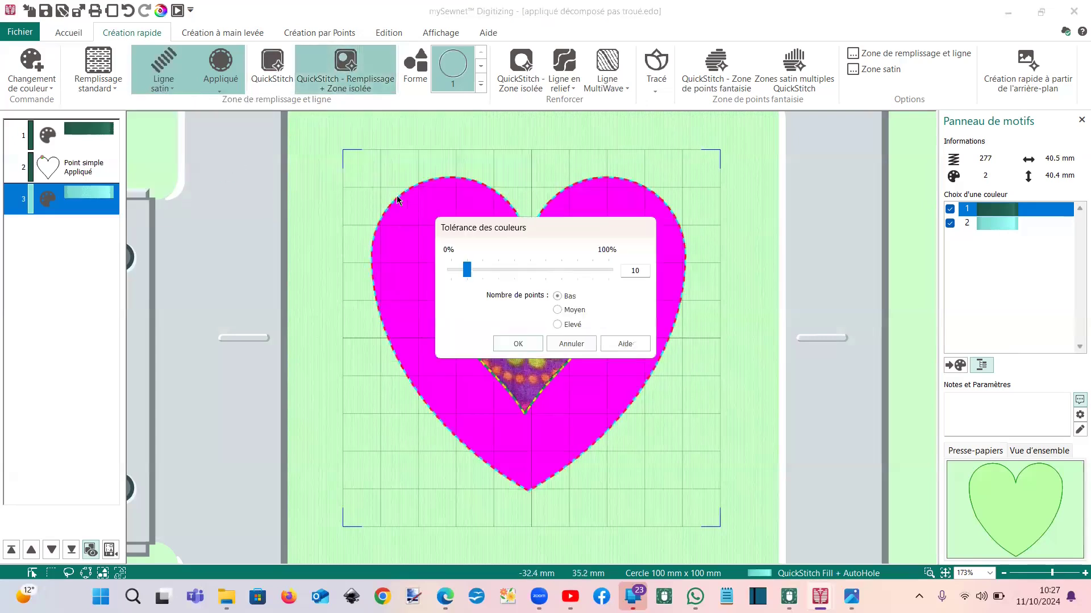
{"action": "left_click", "coordinate": [514, 341]}
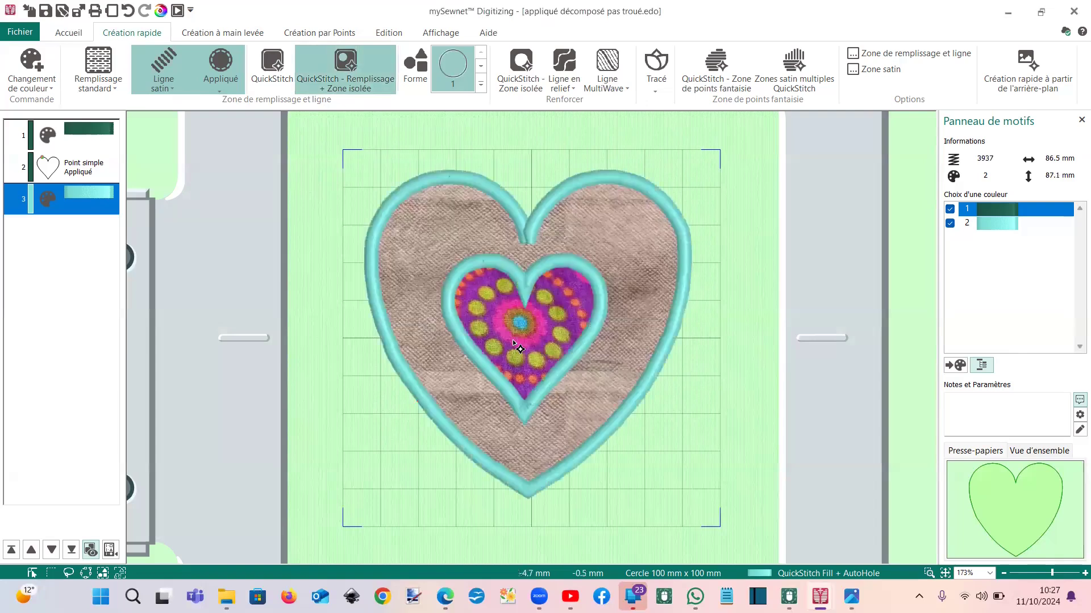
{"action": "right_click", "coordinate": [431, 220]}
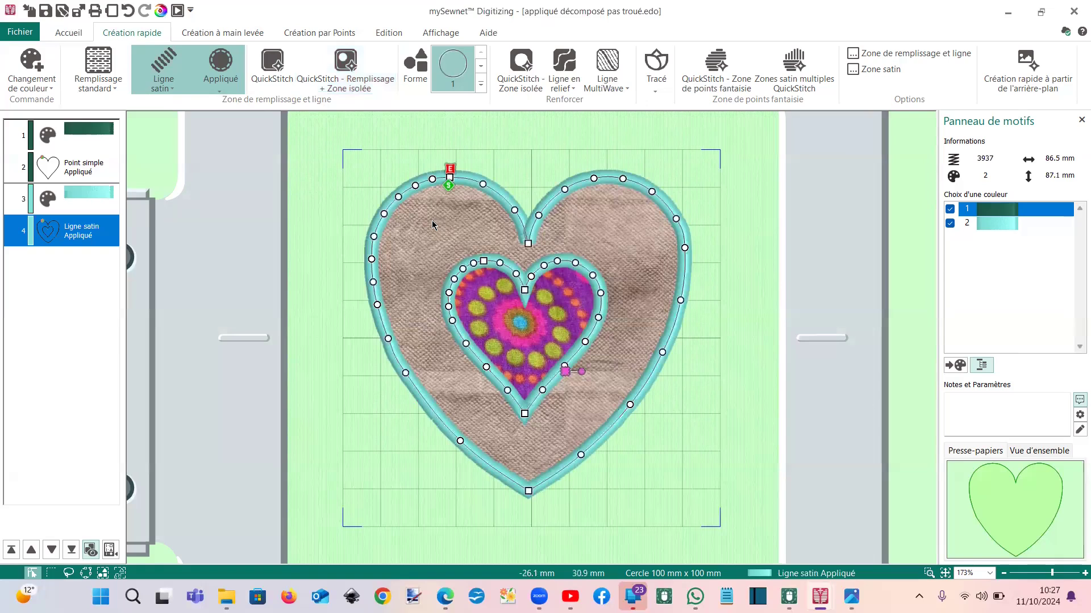
Set the large heart's appliqué piece margin to 0.1 mm and its fabric to the navy-and-white recent sample beside the multicoloured one
{"action": "double_click", "coordinate": [431, 220]}
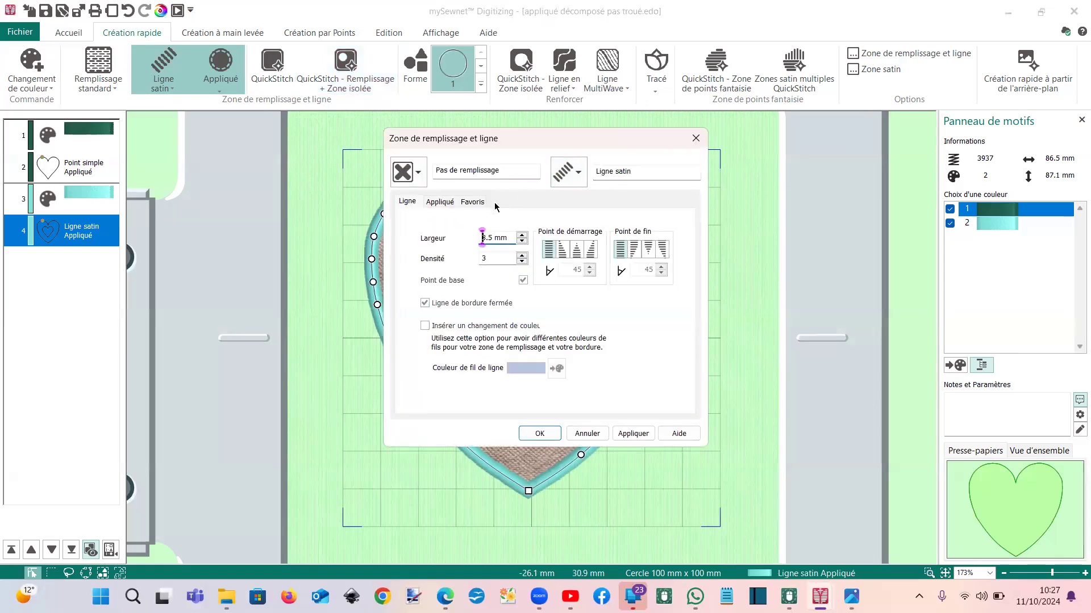
{"action": "left_click", "coordinate": [441, 202]}
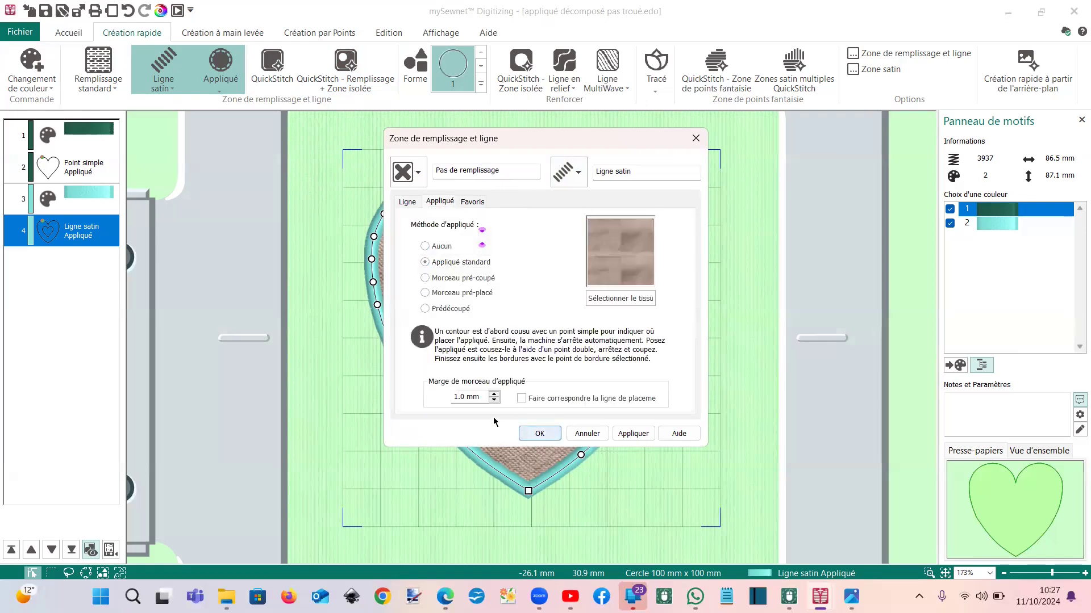
{"action": "left_click_drag", "start_coordinate": [464, 400], "coordinate": [452, 399]}
{"action": "type", "text": "0.1"}
{"action": "left_click", "coordinate": [622, 301]}
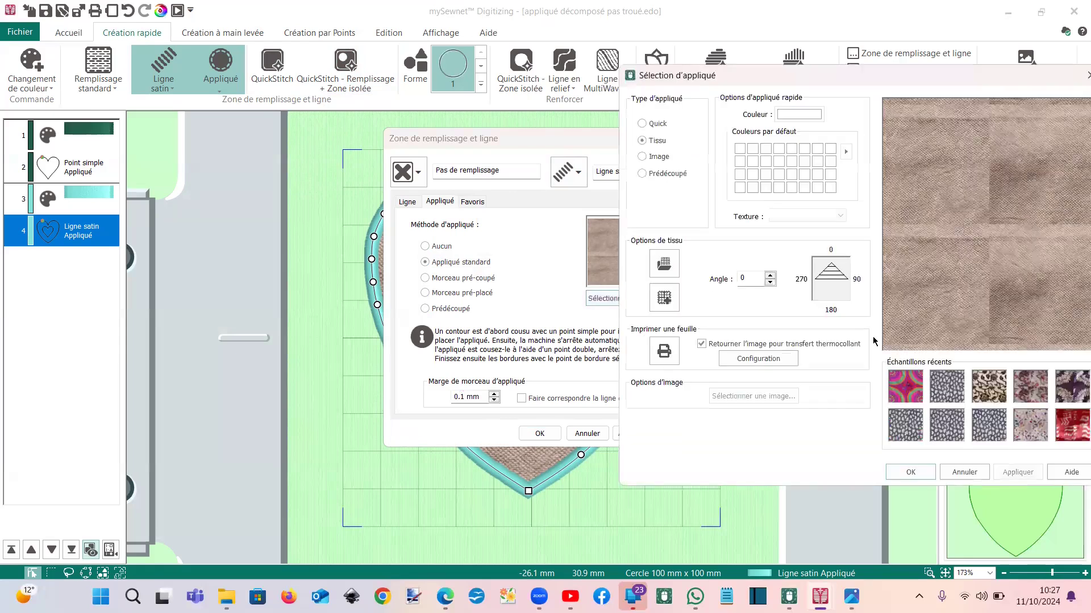
{"action": "double_click", "coordinate": [951, 396]}
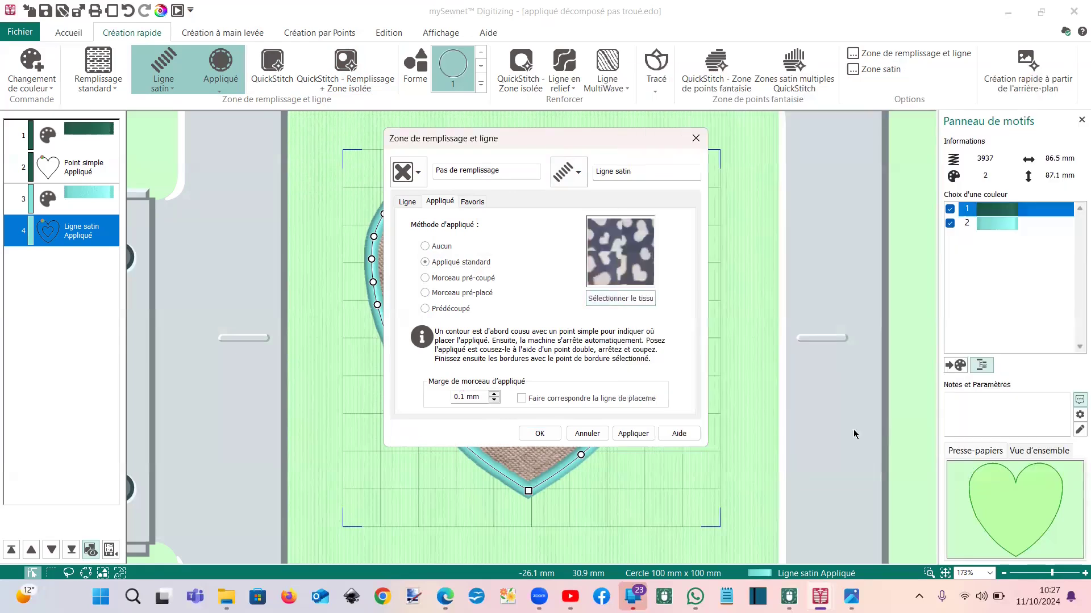
{"action": "left_click", "coordinate": [539, 433]}
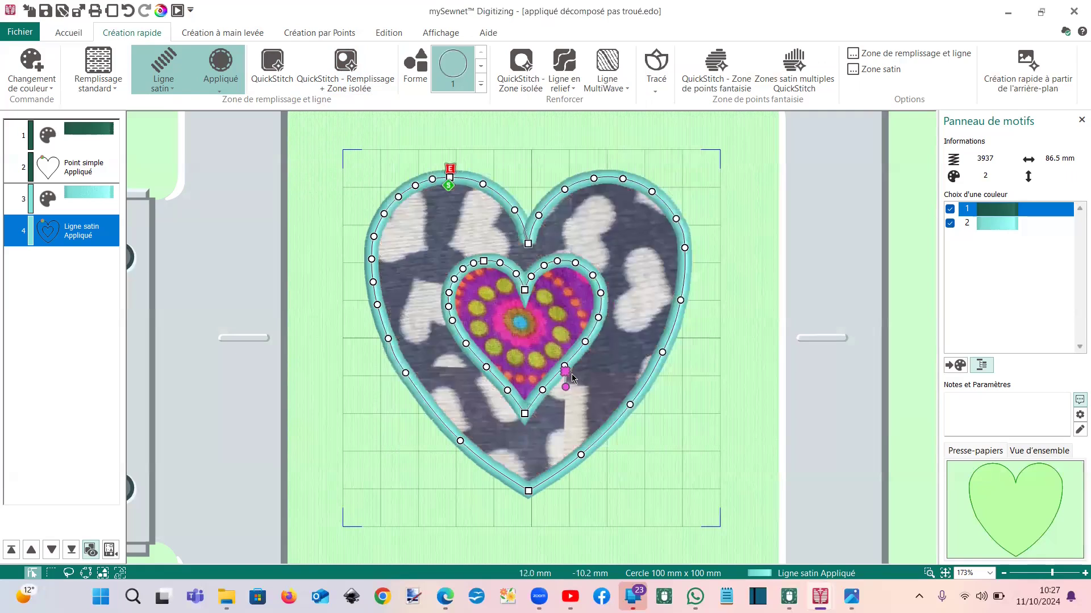
Turn the large heart's fabric handle to point downward and move it just outside the hoop's edge near the lower-right corner
{"action": "left_click_drag", "start_coordinate": [571, 378], "coordinate": [613, 456]}
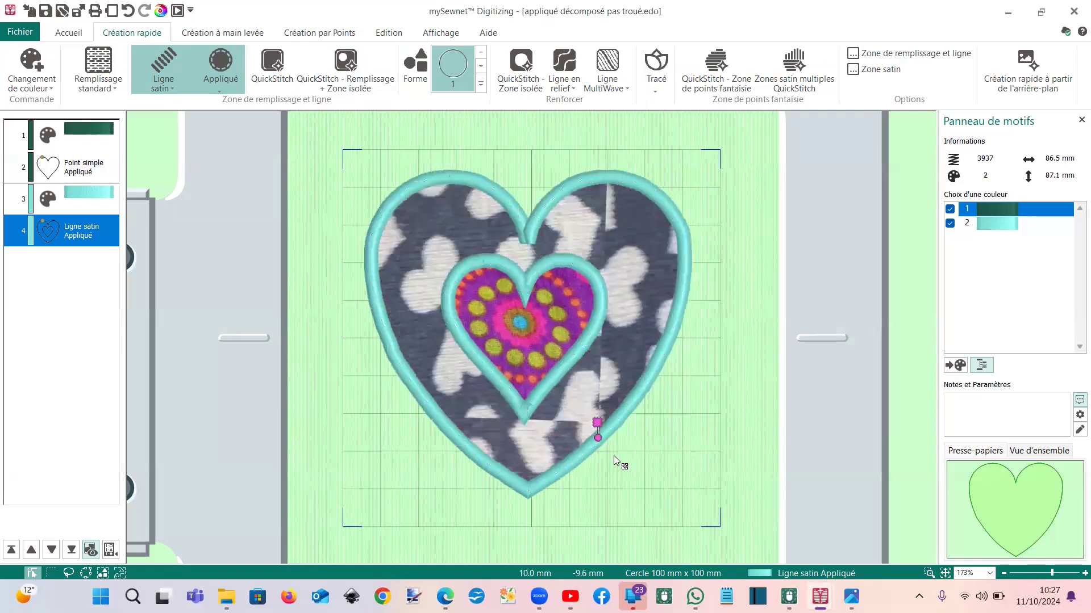
{"action": "left_click_drag", "start_coordinate": [669, 483], "coordinate": [737, 490]}
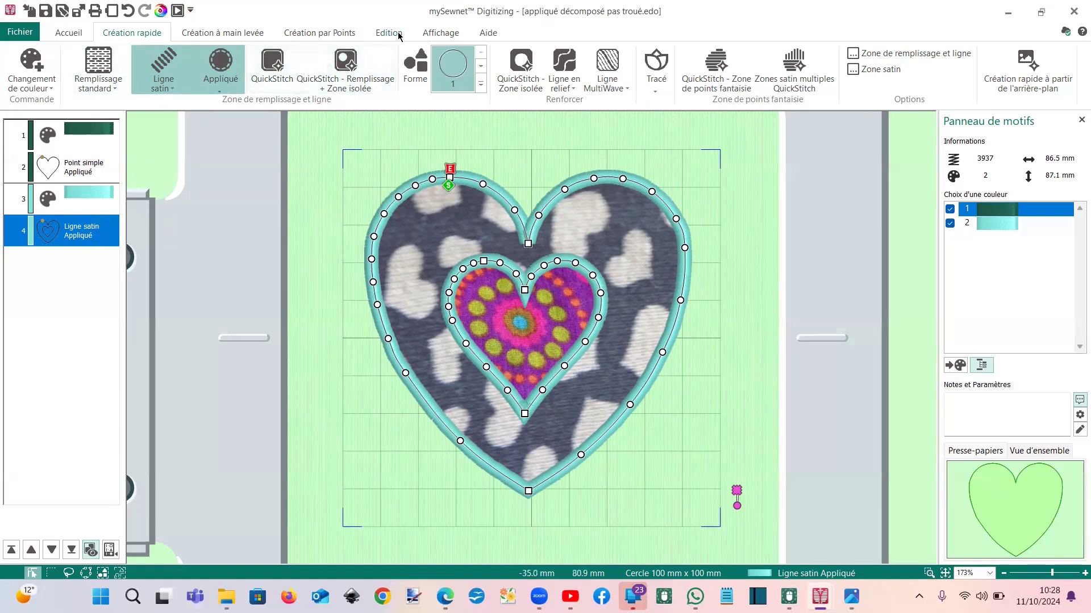
Separate the small heart's Point simple appliqué into its individual stitch, stop and fabric-piece objects
{"action": "left_click", "coordinate": [80, 163]}
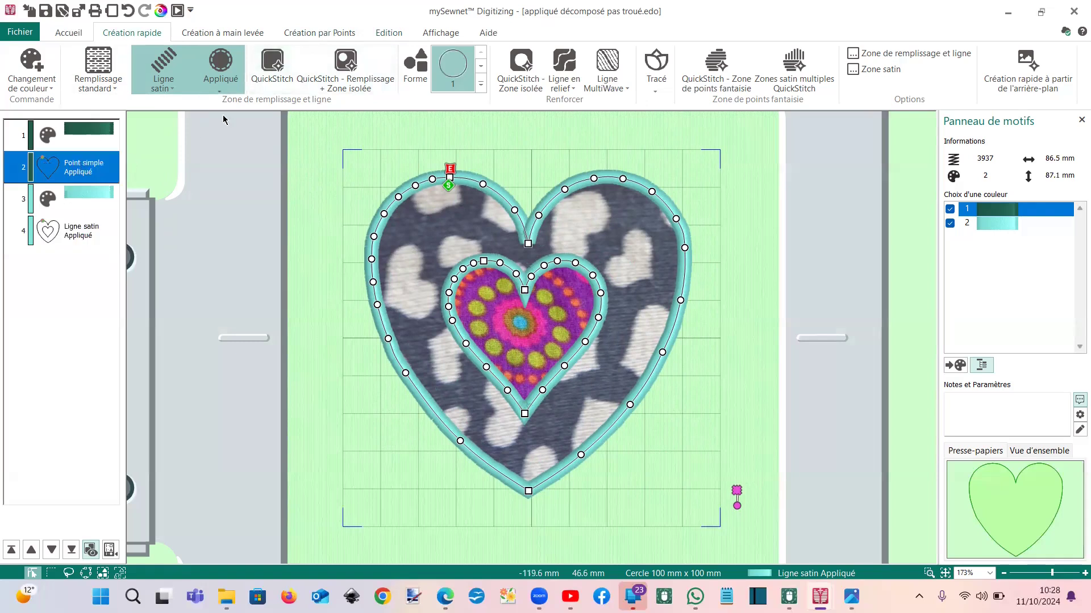
{"action": "left_click", "coordinate": [389, 34]}
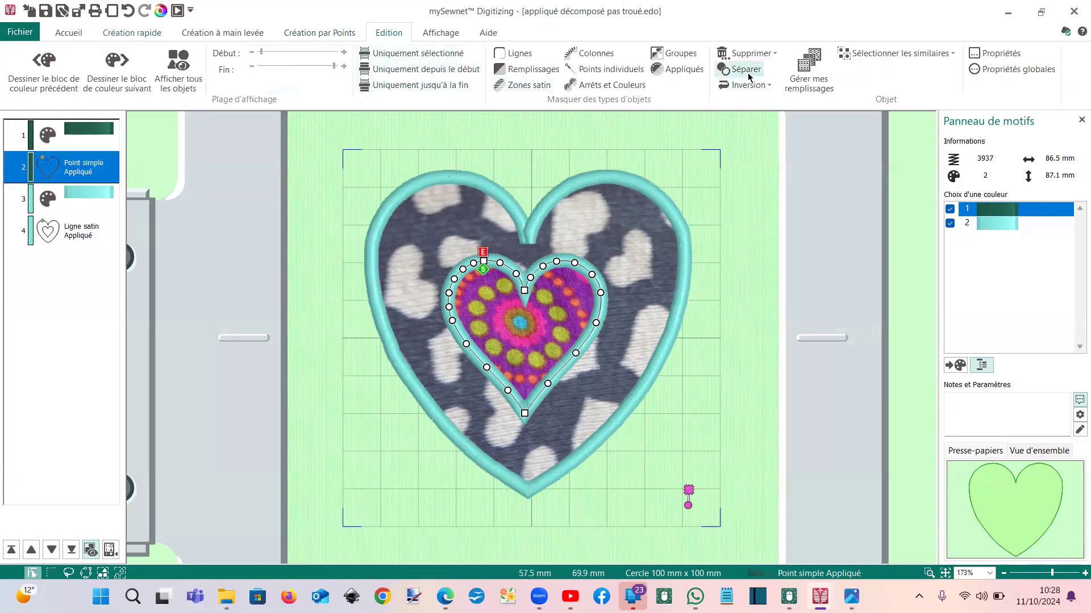
{"action": "left_click", "coordinate": [749, 75]}
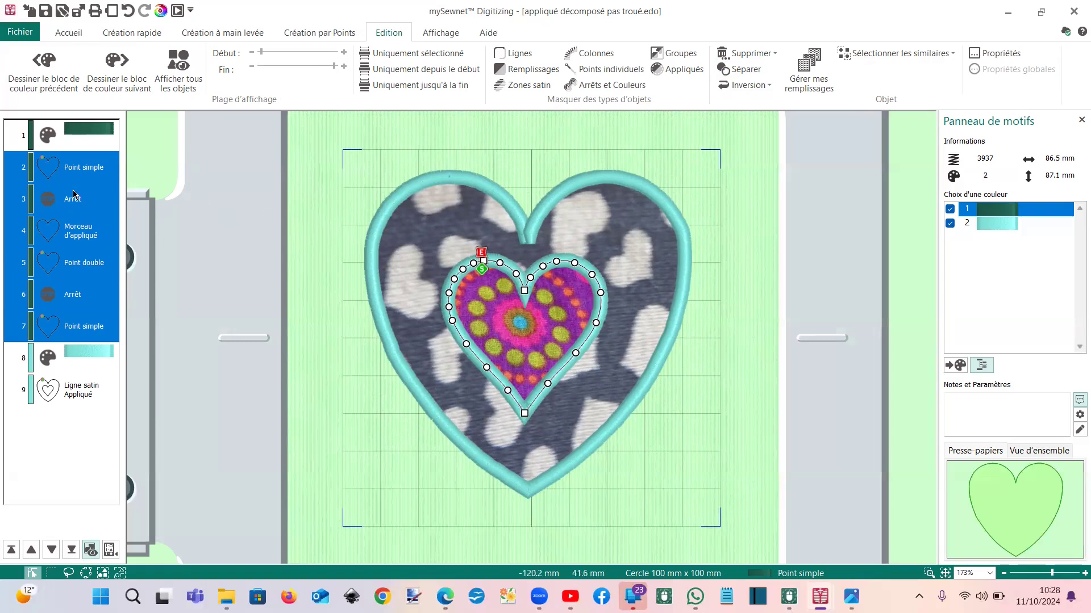
Examine the line and appliqué properties of the small heart's double-stitch outline, and leave them without changes
{"action": "left_click", "coordinate": [82, 264]}
{"action": "right_click", "coordinate": [82, 264]}
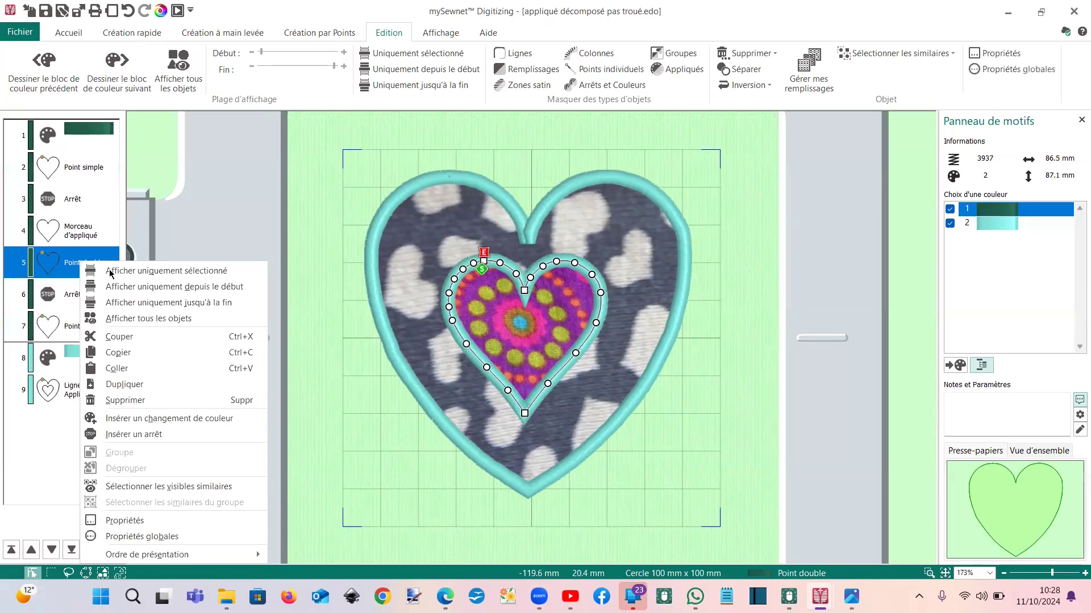
{"action": "left_click", "coordinate": [147, 519]}
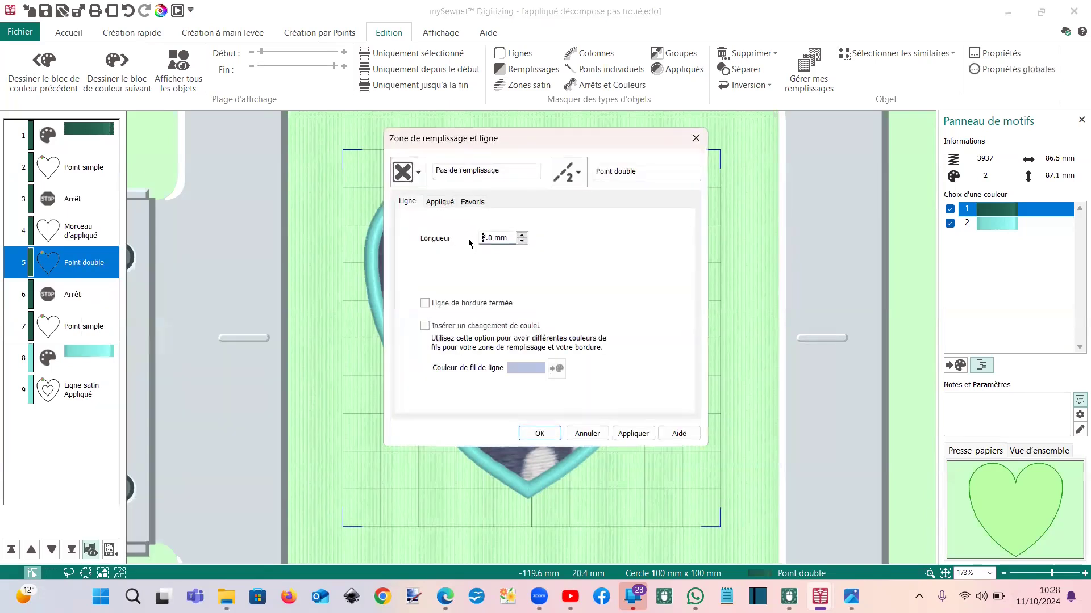
{"action": "left_click", "coordinate": [442, 203]}
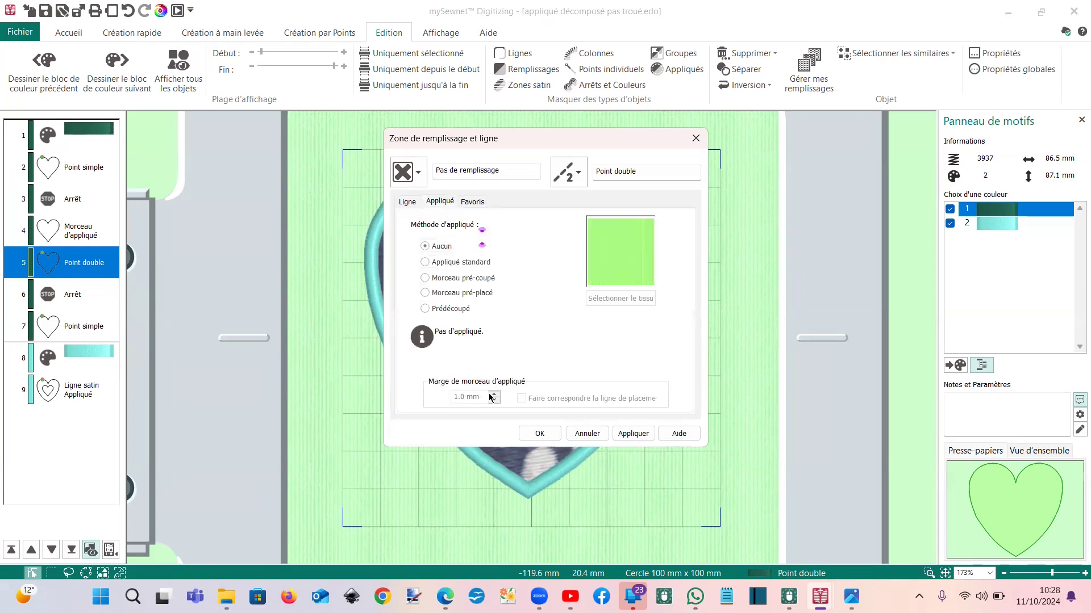
{"action": "left_click", "coordinate": [585, 435]}
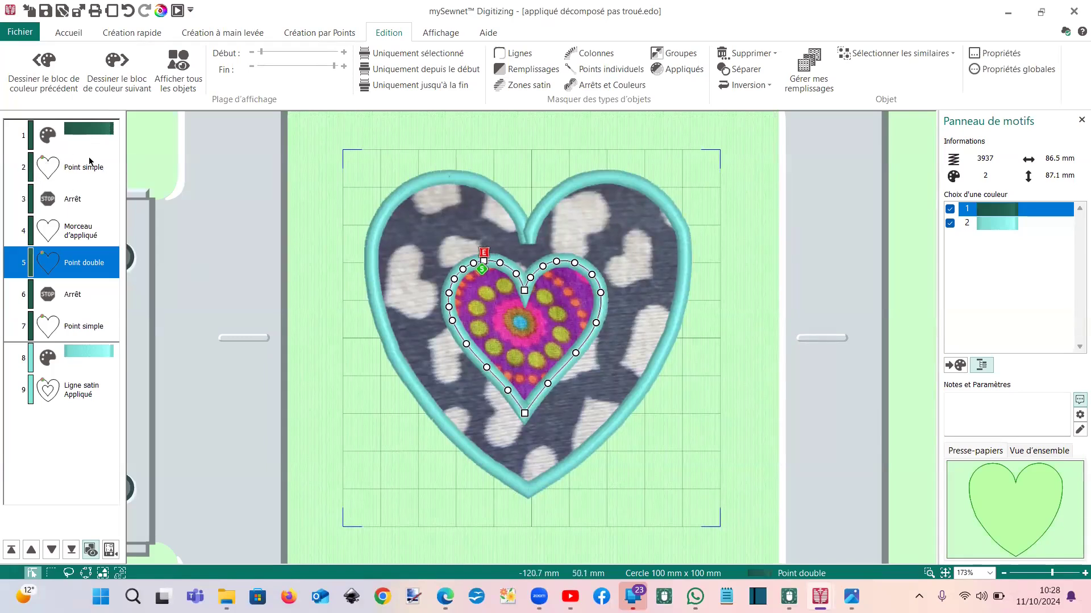
Insert an orange thread colour change (2328 Pumpkin, Robison-Anton Rayon 40) right after the small heart's first stop
{"action": "left_click", "coordinate": [33, 187]}
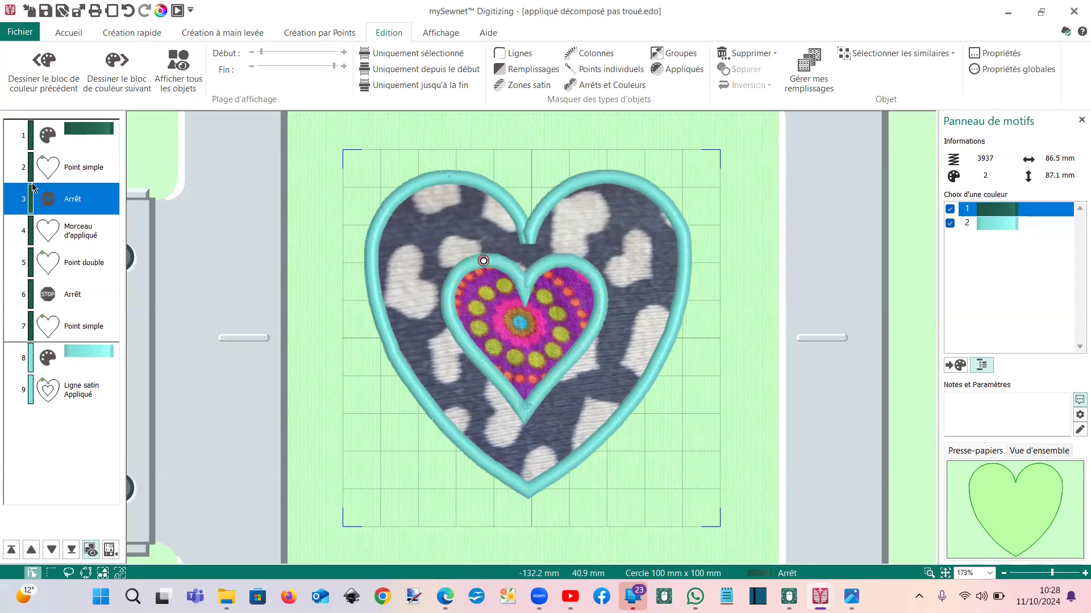
{"action": "right_click", "coordinate": [32, 187]}
{"action": "left_click", "coordinate": [75, 342]}
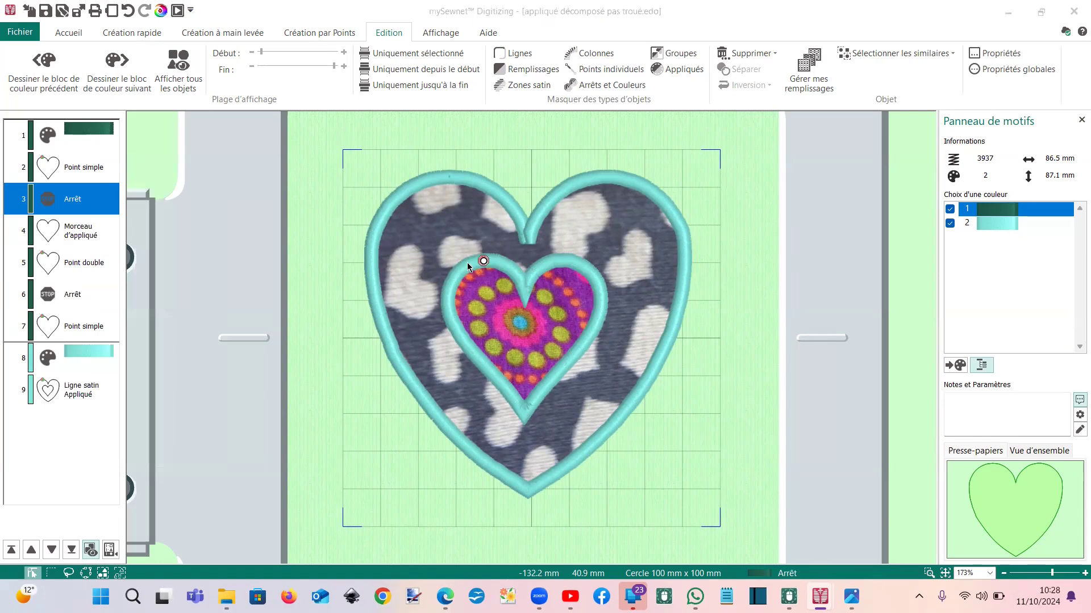
{"action": "left_click", "coordinate": [436, 276]}
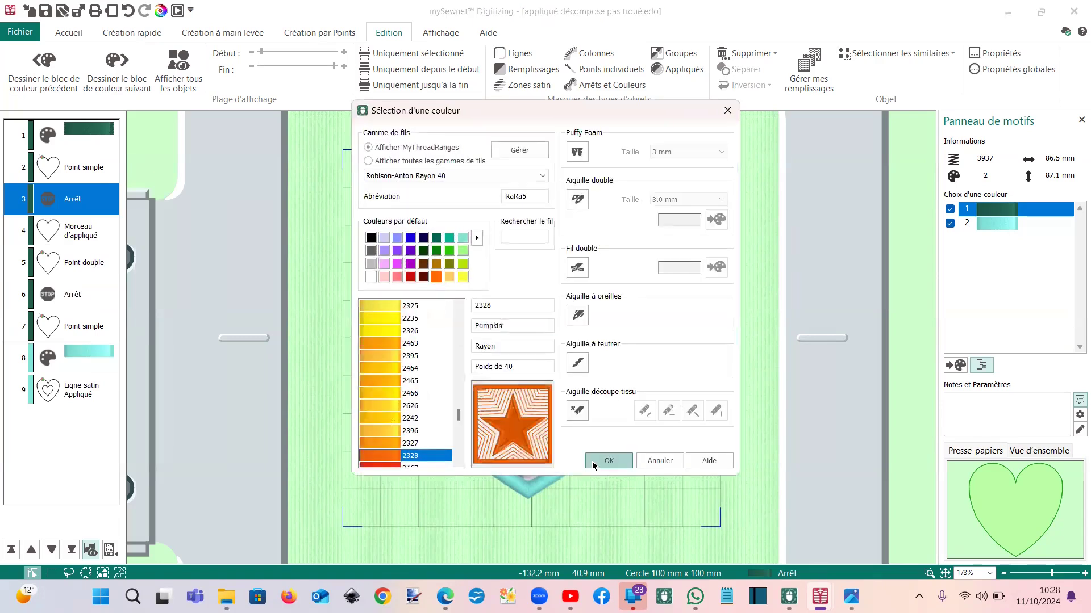
{"action": "left_click", "coordinate": [598, 459]}
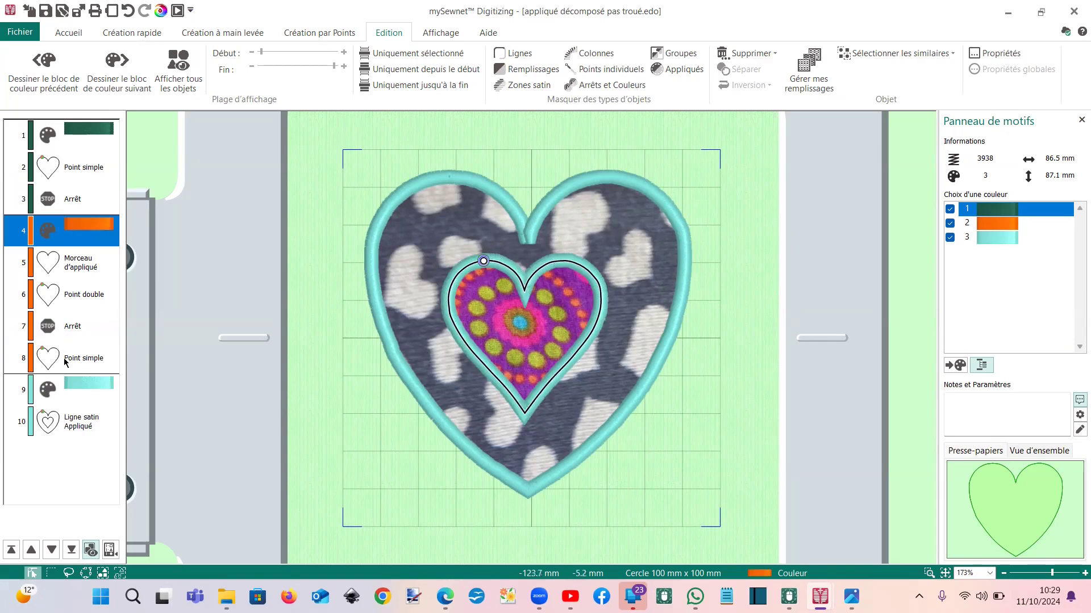
Check the remark attached to the small heart's second stop, and keep it as it is
{"action": "left_click", "coordinate": [64, 326]}
{"action": "right_click", "coordinate": [62, 325]}
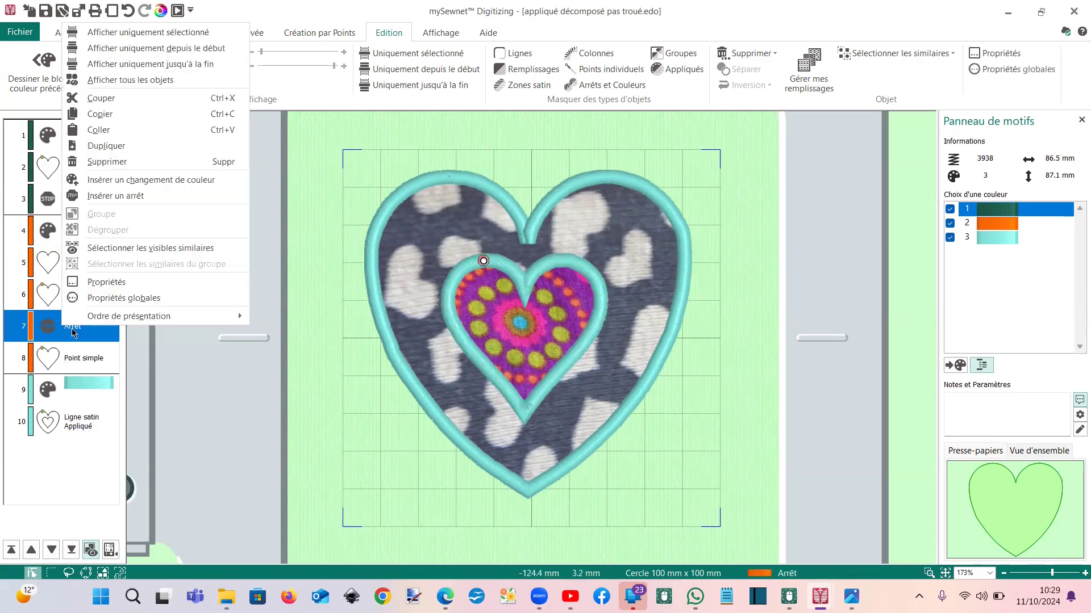
{"action": "left_click", "coordinate": [108, 282]}
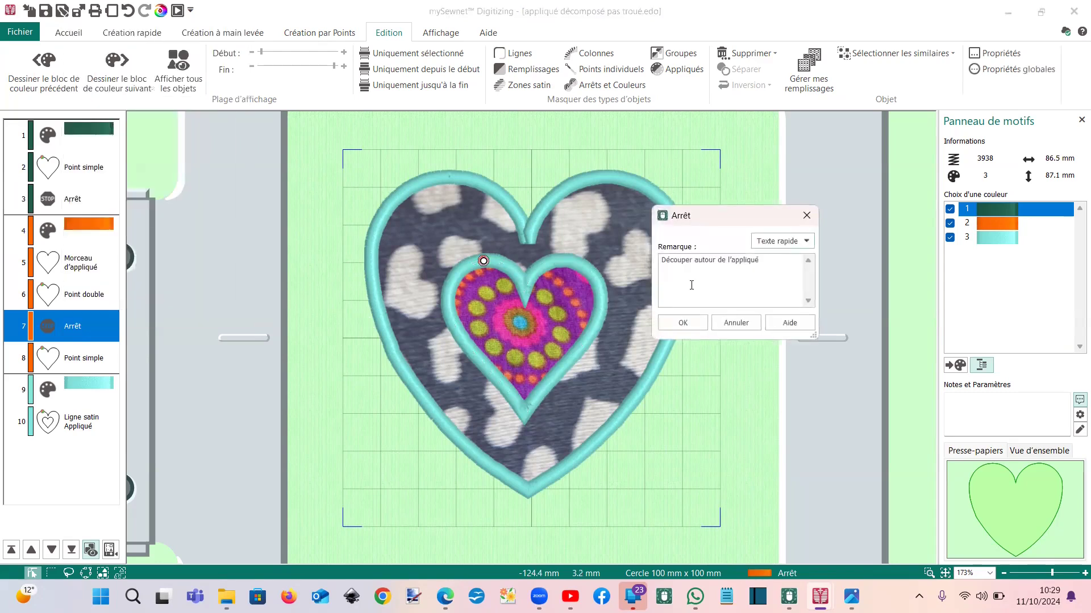
{"action": "left_click", "coordinate": [686, 322]}
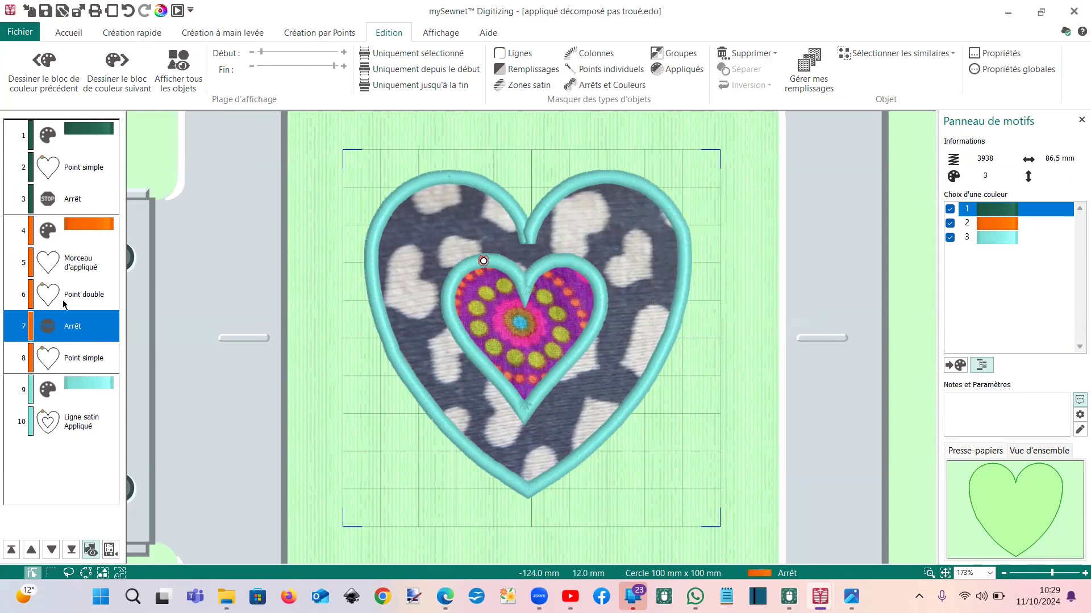
Insert a bright green thread colour change after the small heart's double-stitch outline, just before the second stop
{"action": "right_click", "coordinate": [35, 309]}
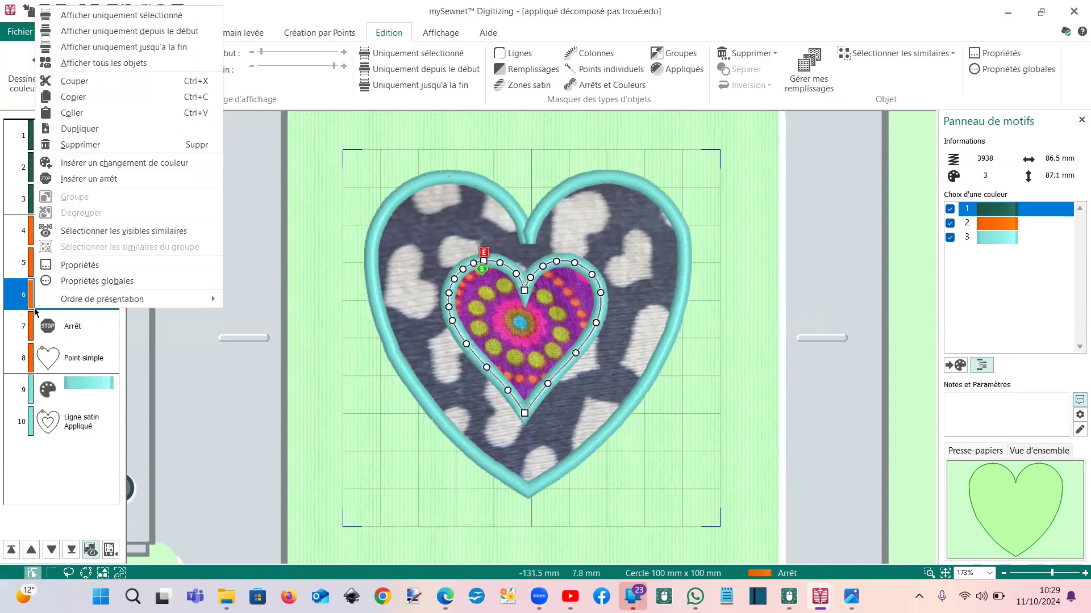
{"action": "left_click", "coordinate": [89, 167]}
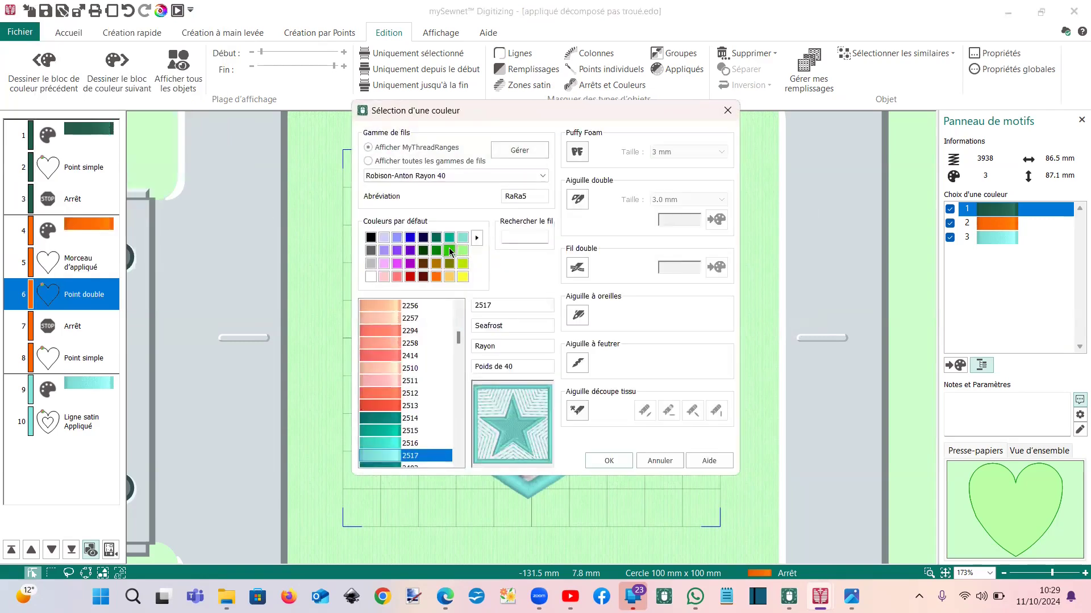
{"action": "left_click", "coordinate": [448, 251]}
{"action": "left_click", "coordinate": [607, 460]}
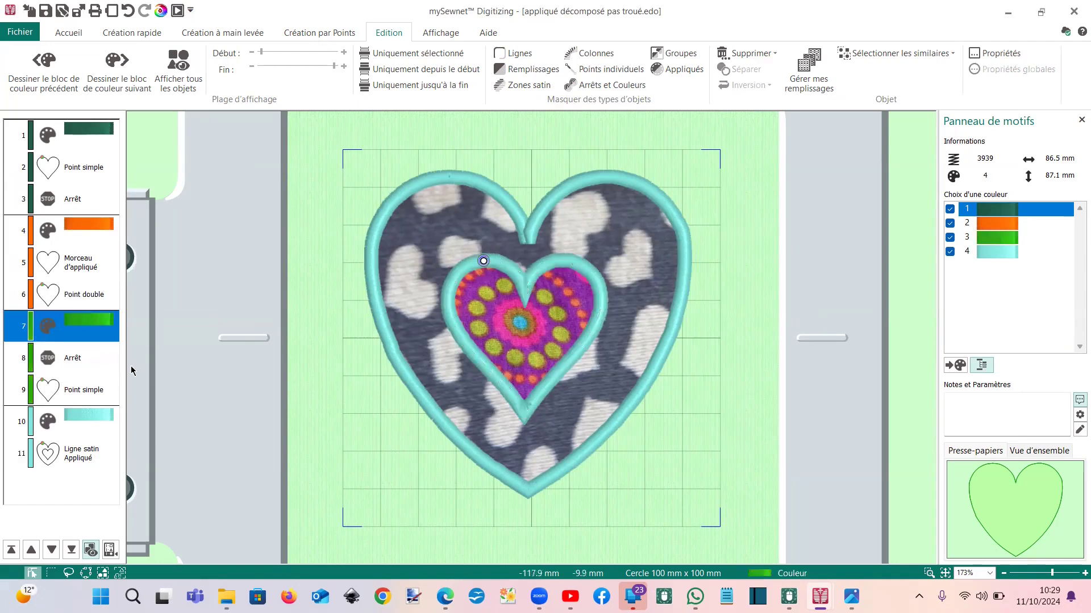
Move the cleft point of the large heart's satin outline slightly upward
{"action": "left_click", "coordinate": [526, 234]}
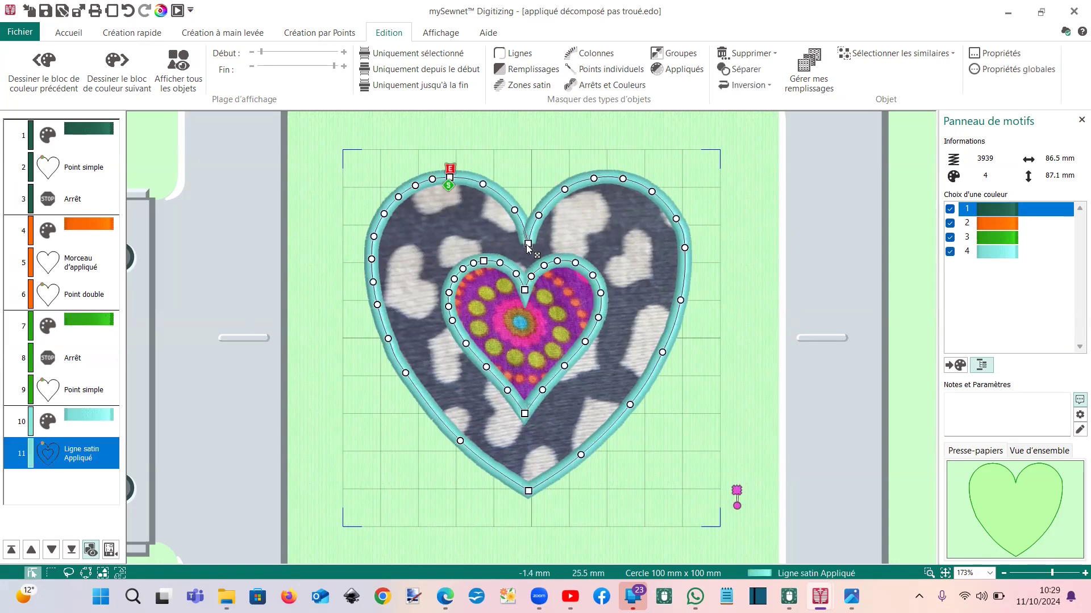
{"action": "left_click", "coordinate": [528, 245]}
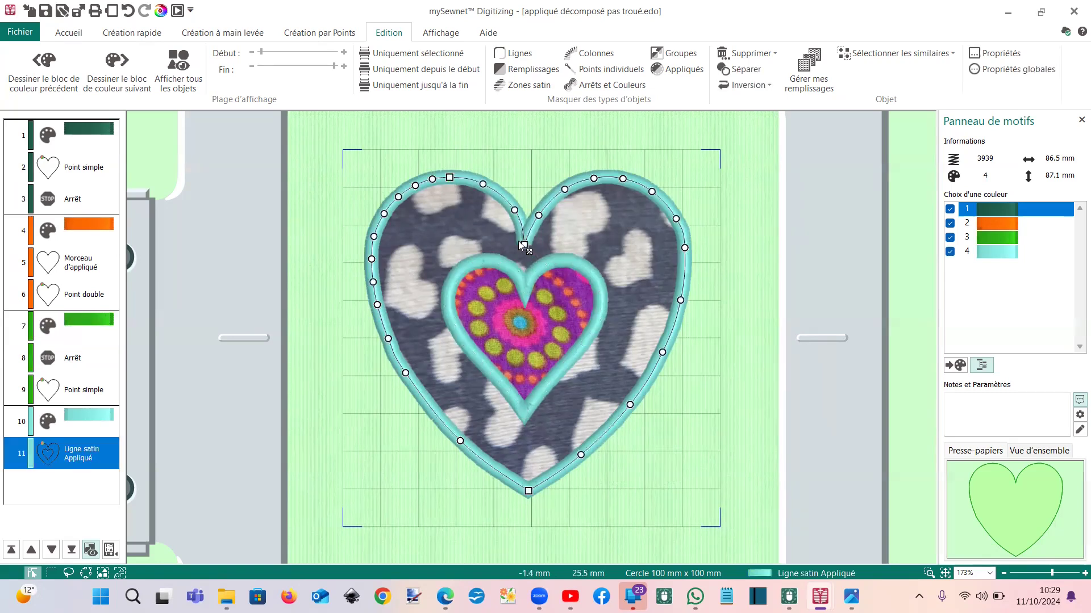
{"action": "left_click_drag", "start_coordinate": [516, 243], "coordinate": [526, 245]}
{"action": "left_click_drag", "start_coordinate": [527, 254], "coordinate": [527, 235]}
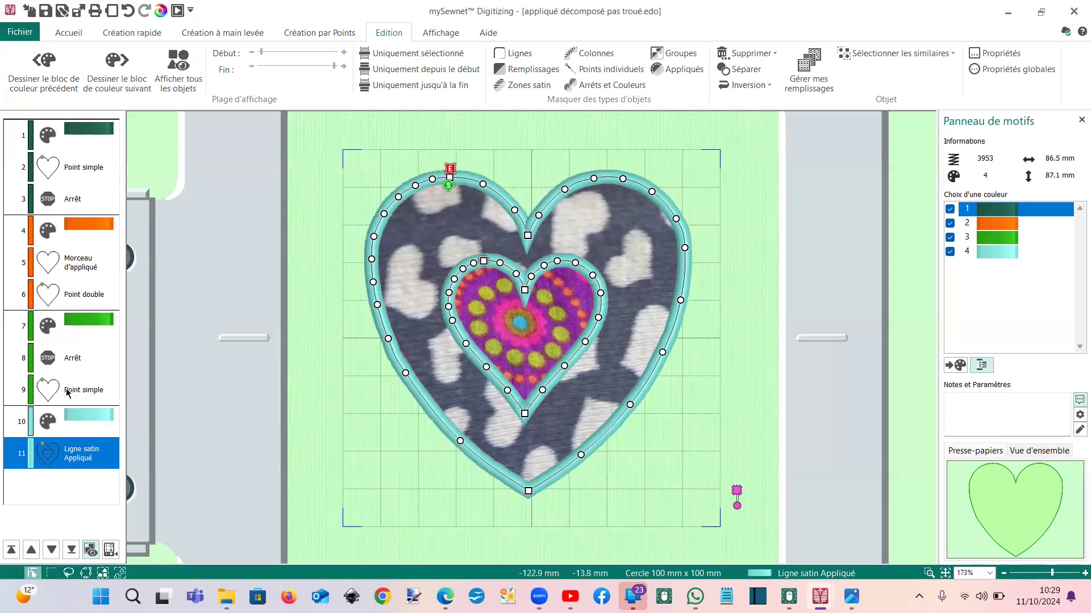
Delete the light turquoise colour change that precedes the satin-line appliqué
{"action": "left_click", "coordinate": [67, 419]}
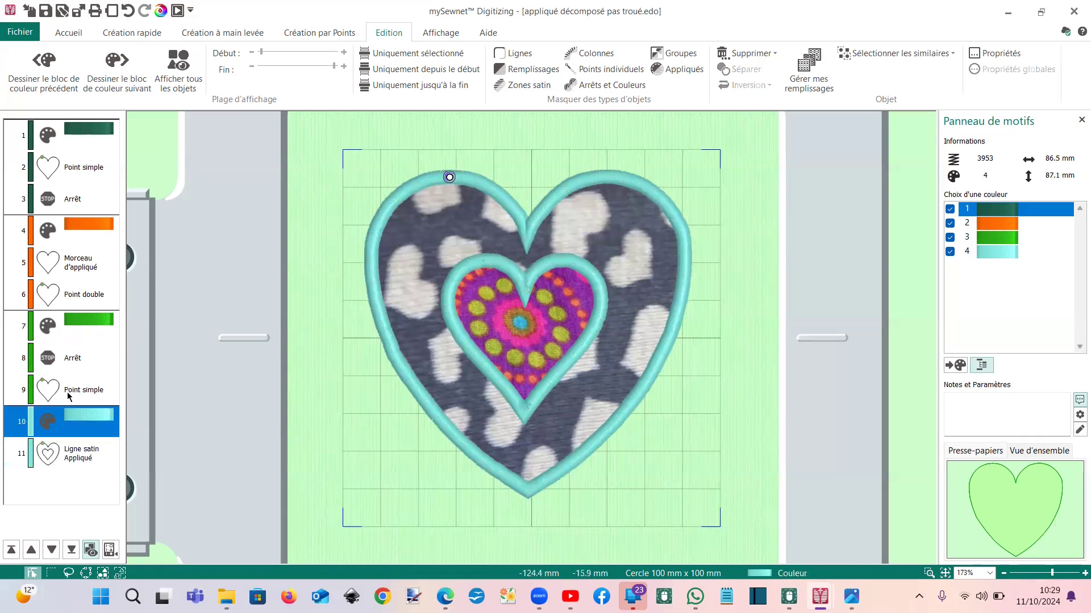
{"action": "key", "text": "Delete"}
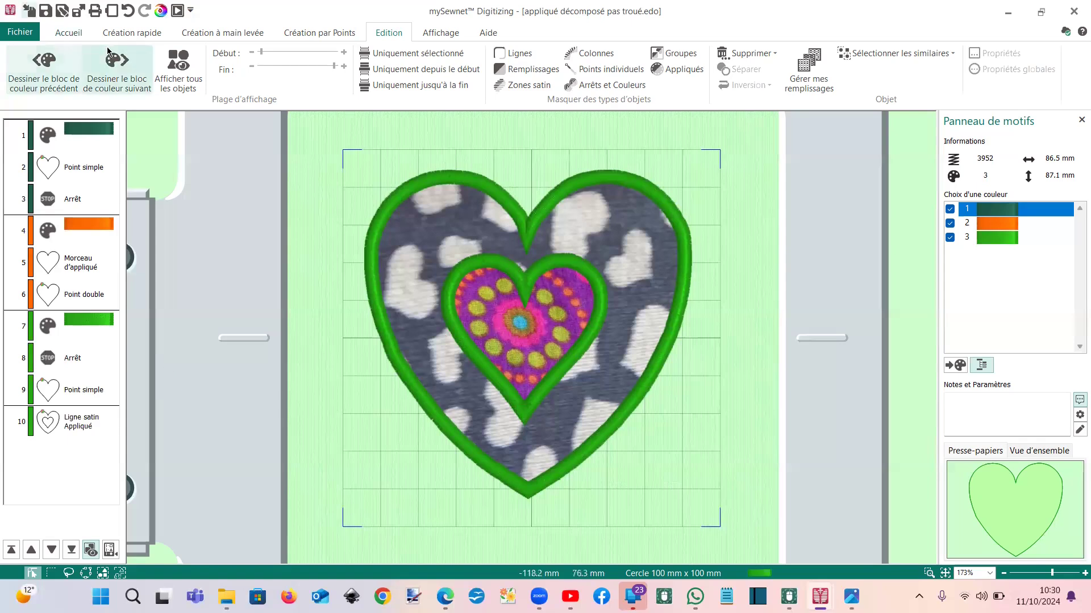
Delete the stop, the single-stitch outline and the double-heart satin appliqué that follow the bright green colour change
{"action": "left_click", "coordinate": [131, 33]}
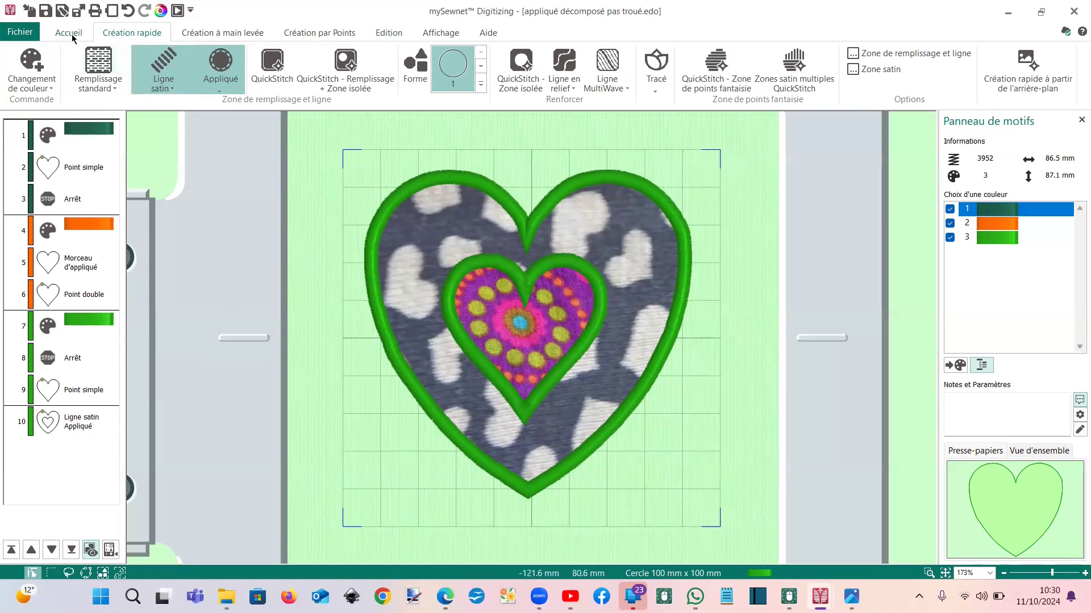
{"action": "left_click", "coordinate": [87, 421]}
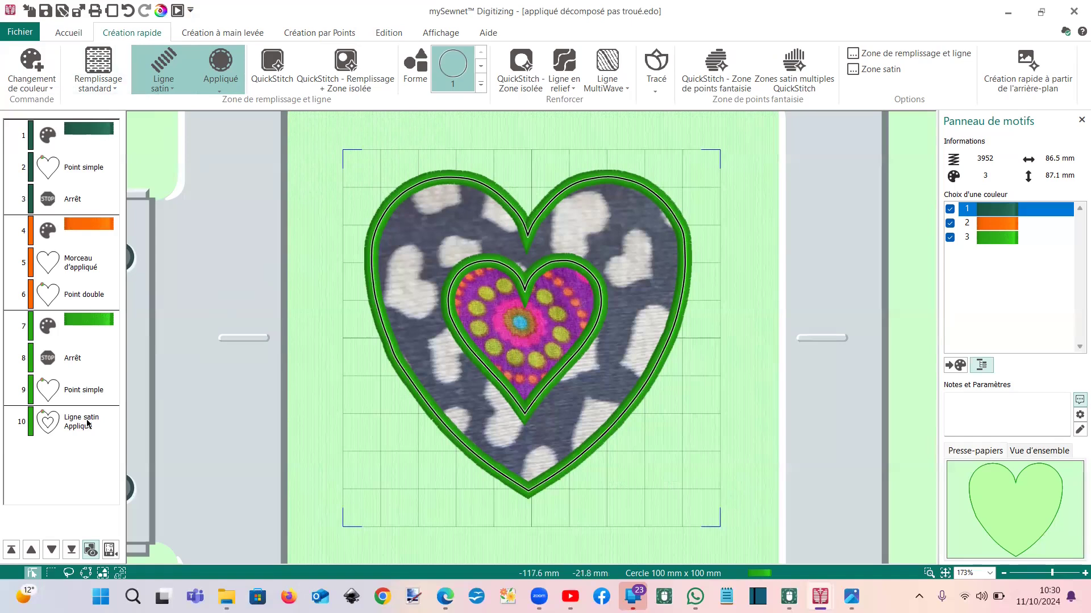
{"action": "left_click", "coordinate": [189, 225]}
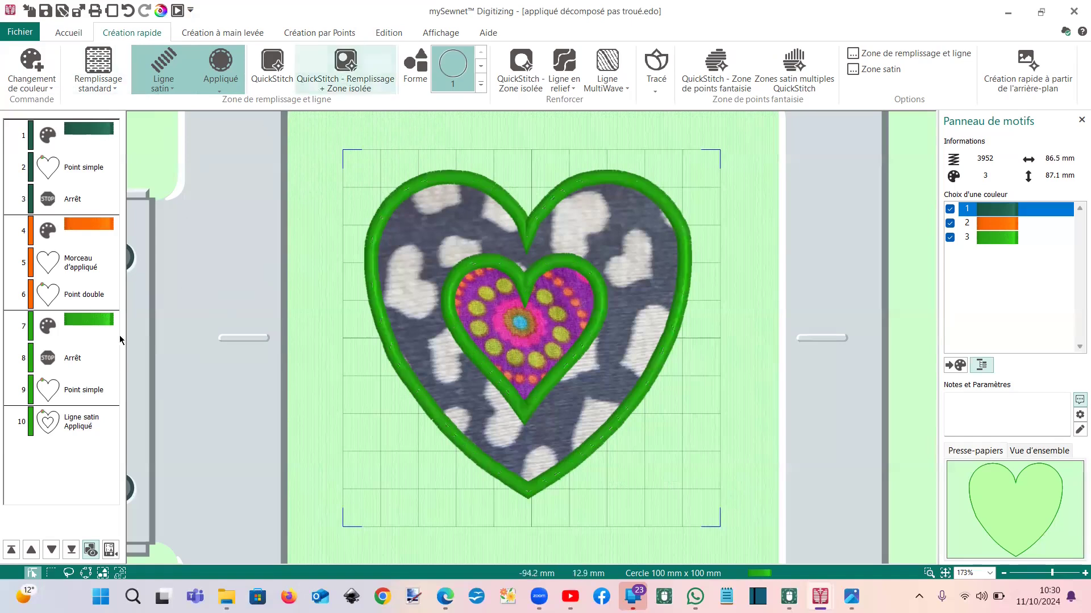
{"action": "left_click", "coordinate": [62, 366]}
{"action": "key", "text": "Delete"}
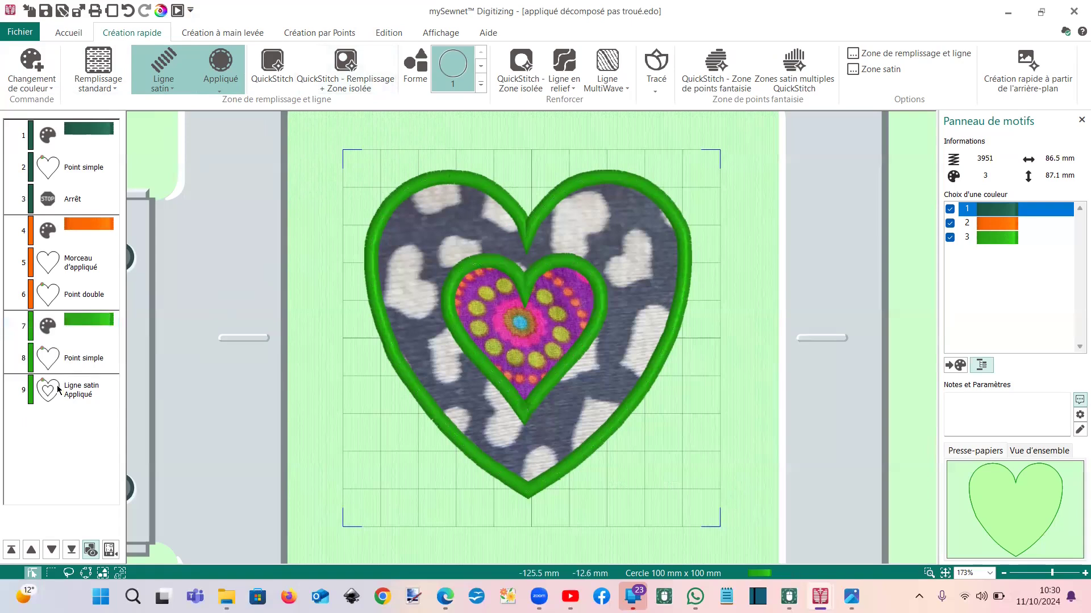
{"action": "key", "text": "Delete"}
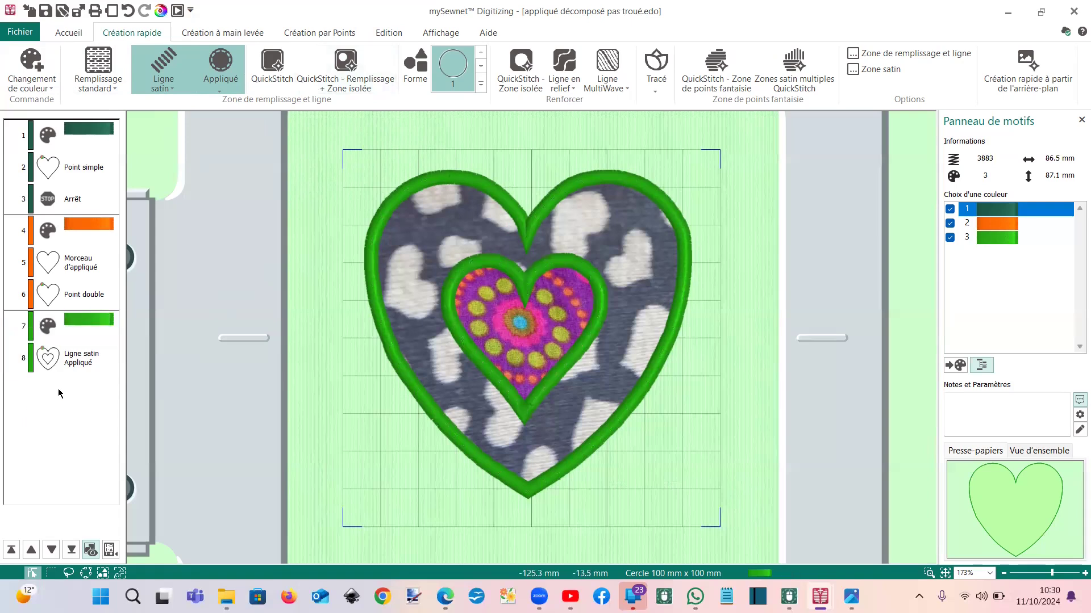
{"action": "left_click", "coordinate": [68, 368]}
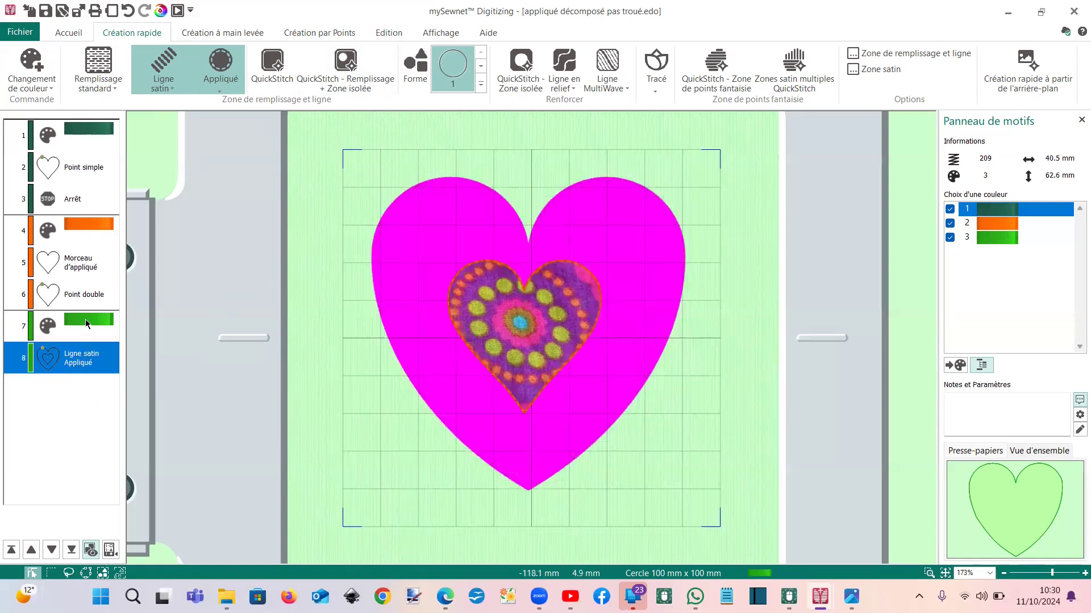
{"action": "key", "text": "Delete"}
Try to create a satin-line appliqué from the large magenta heart with QuickStitch, and move it with its green colour change to the sequence start
{"action": "left_click", "coordinate": [85, 319]}
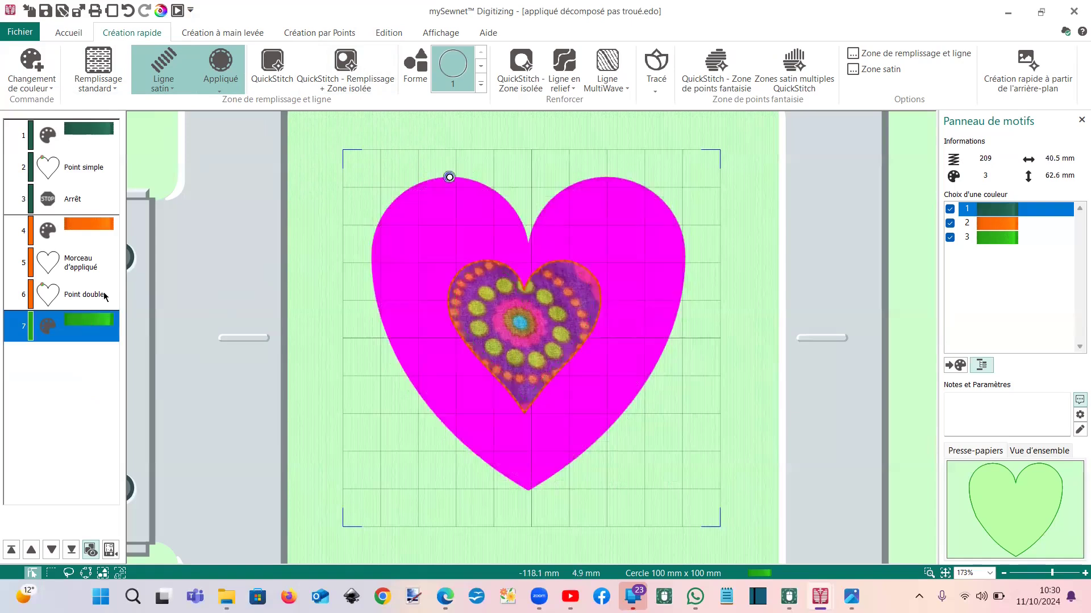
{"action": "left_click", "coordinate": [271, 67]}
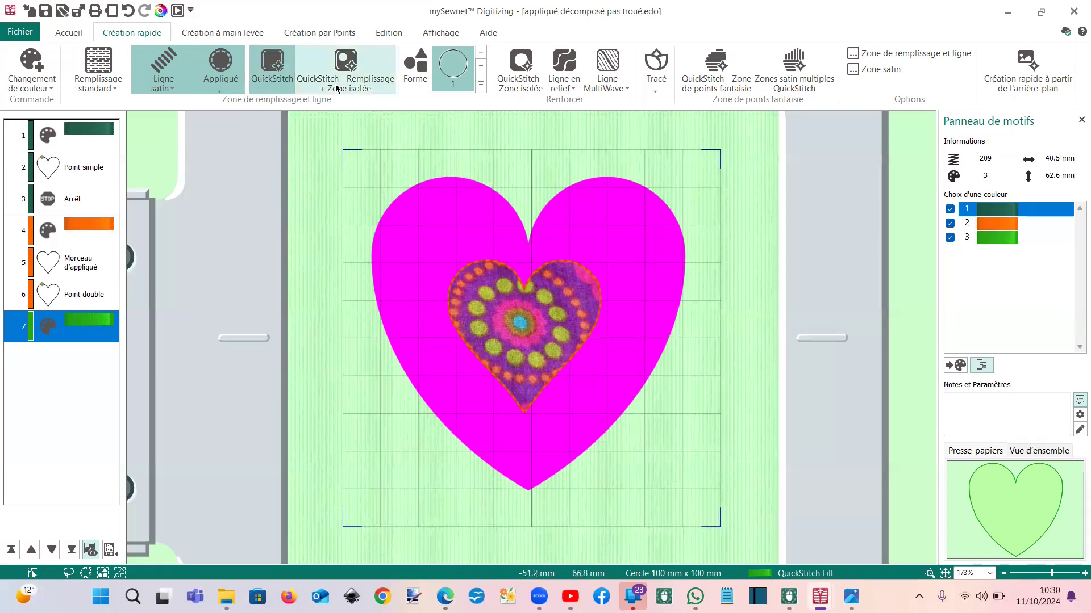
{"action": "left_click", "coordinate": [423, 226]}
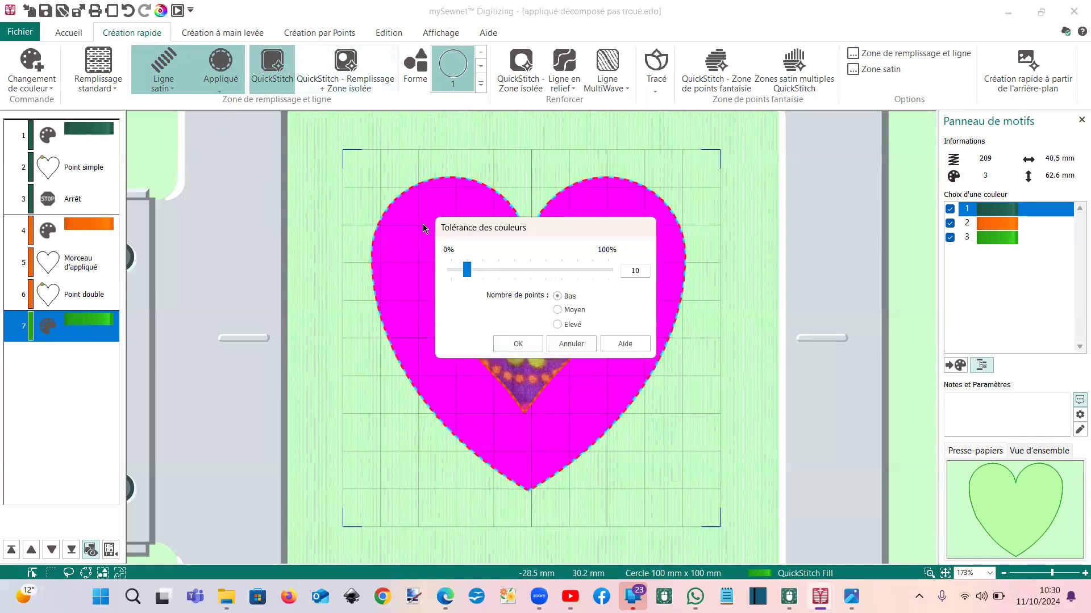
{"action": "left_click", "coordinate": [508, 343]}
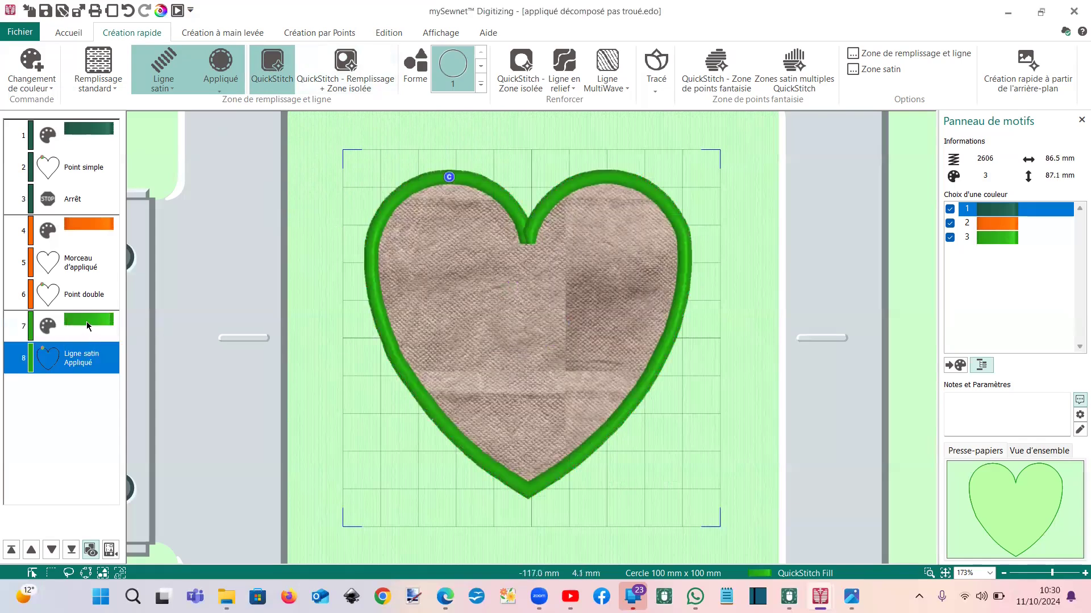
{"action": "left_click", "coordinate": [86, 322], "text": "shift"}
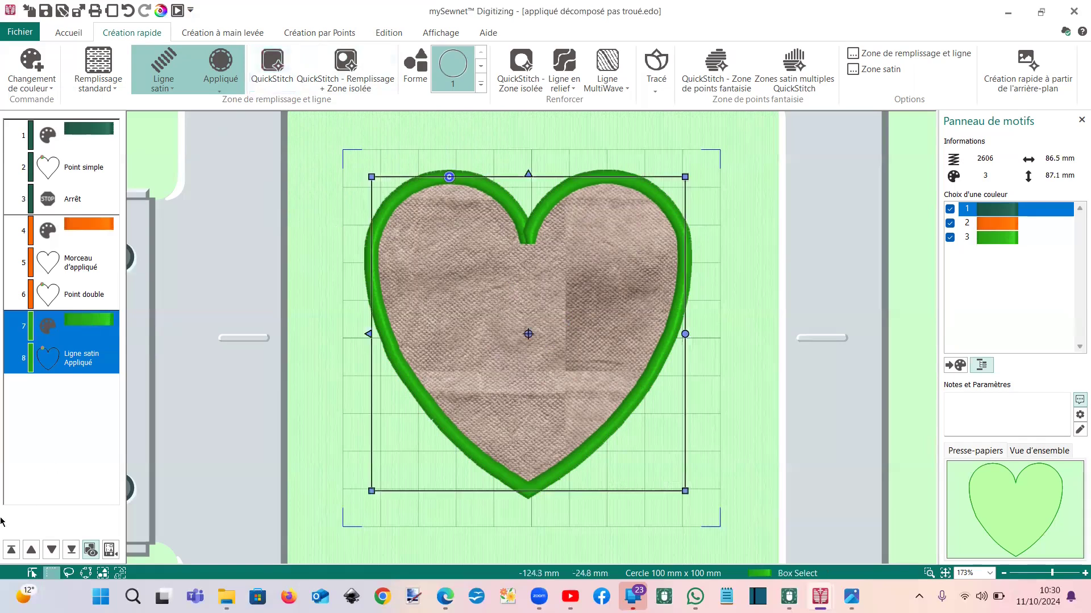
{"action": "left_click", "coordinate": [11, 551]}
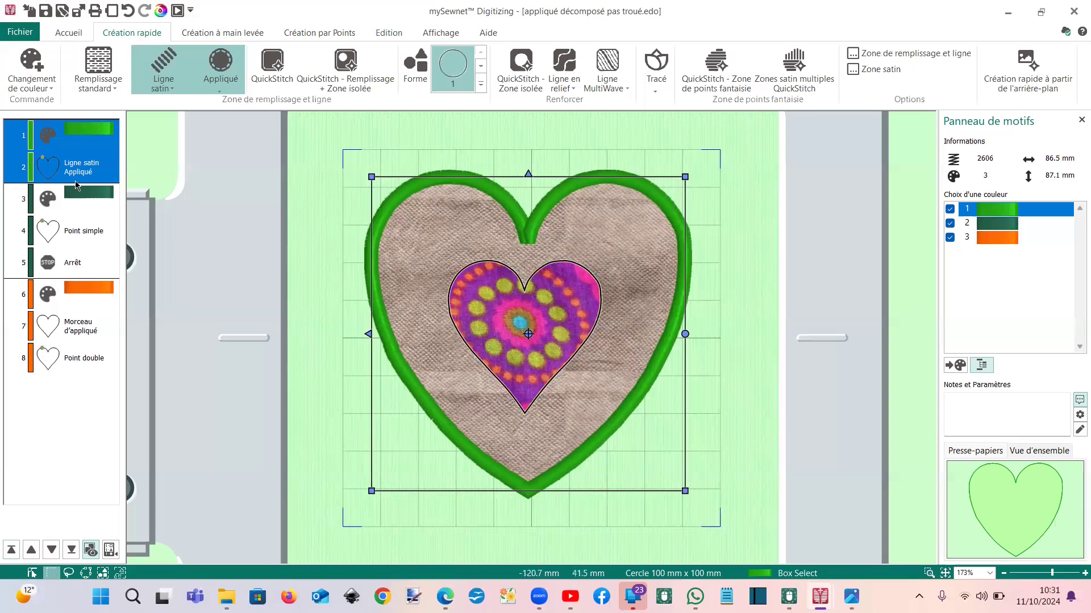
Delete the large heart appliqué, its green colour change and all the small heart's objects, keeping only the dark green colour change
{"action": "key", "text": "Delete"}
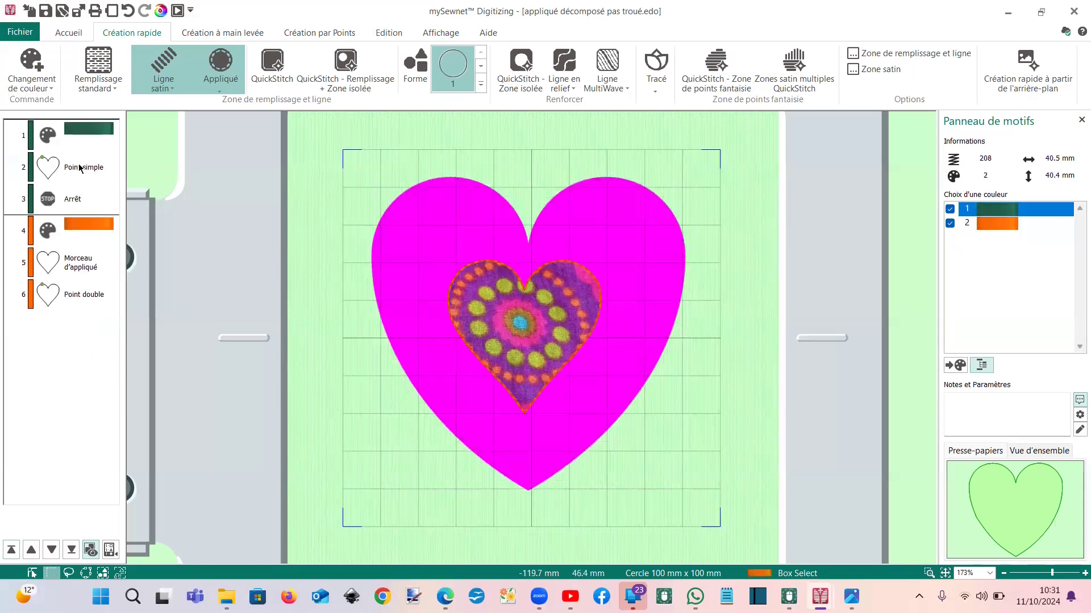
{"action": "left_click", "coordinate": [80, 168]}
{"action": "key", "text": "Delete"}
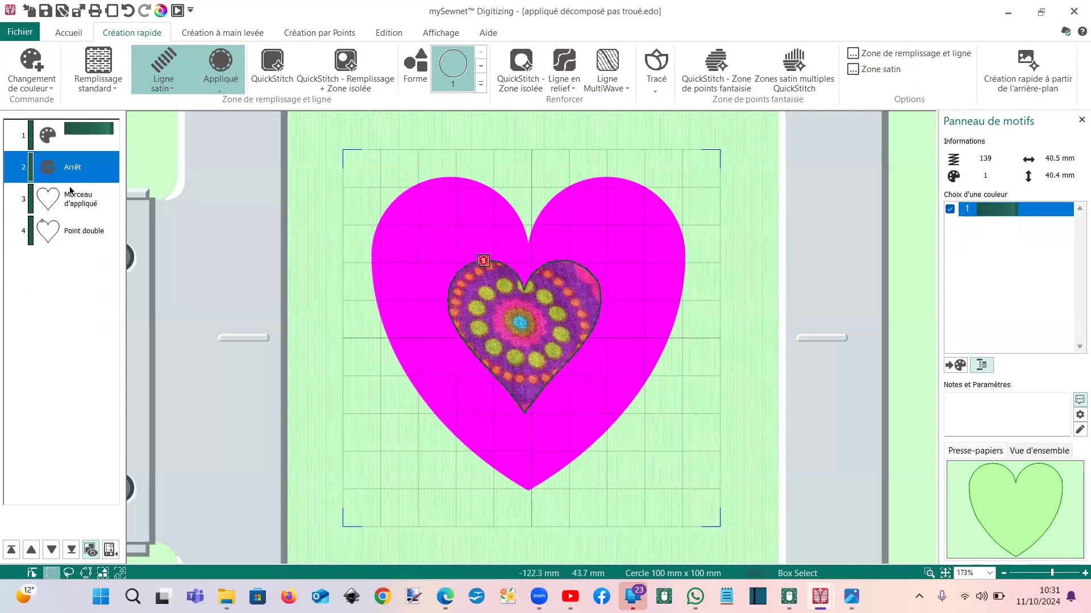
{"action": "key", "text": "Delete"}
{"action": "key", "text": "Delete"}
{"action": "key", "text": "Delete"}
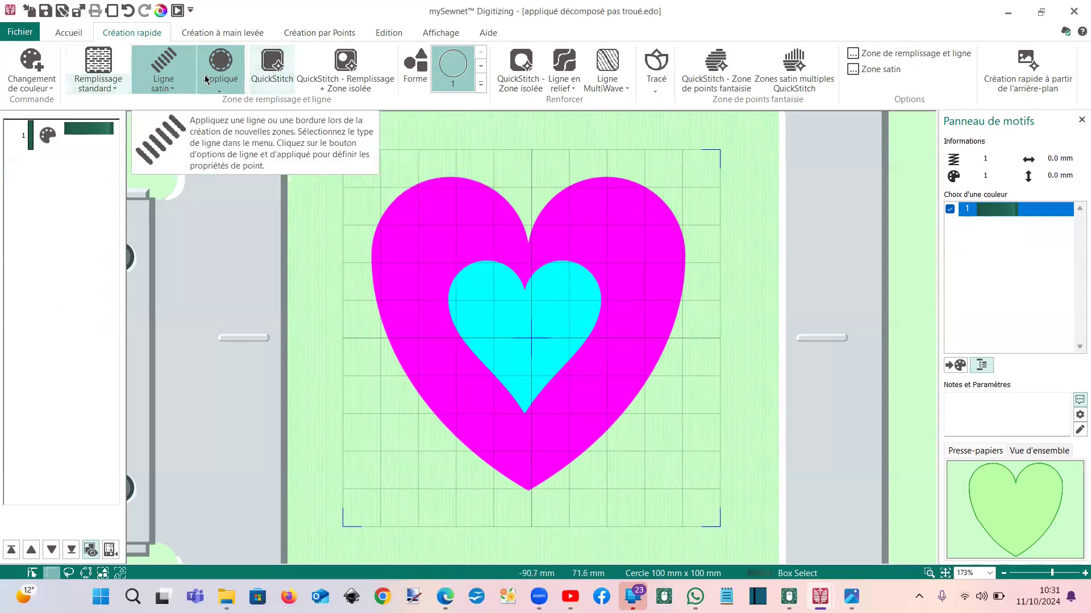
Create a satin-line appliqué from the large magenta heart with QuickStitch, using colour tolerance 10 and a low number of points
{"action": "left_click", "coordinate": [272, 67]}
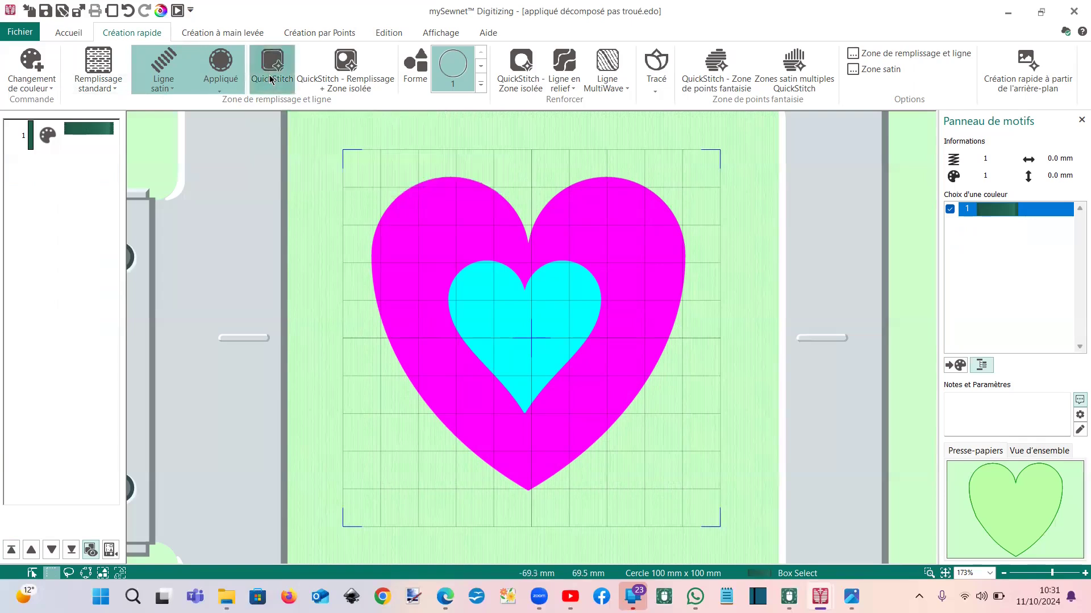
{"action": "left_click", "coordinate": [418, 243]}
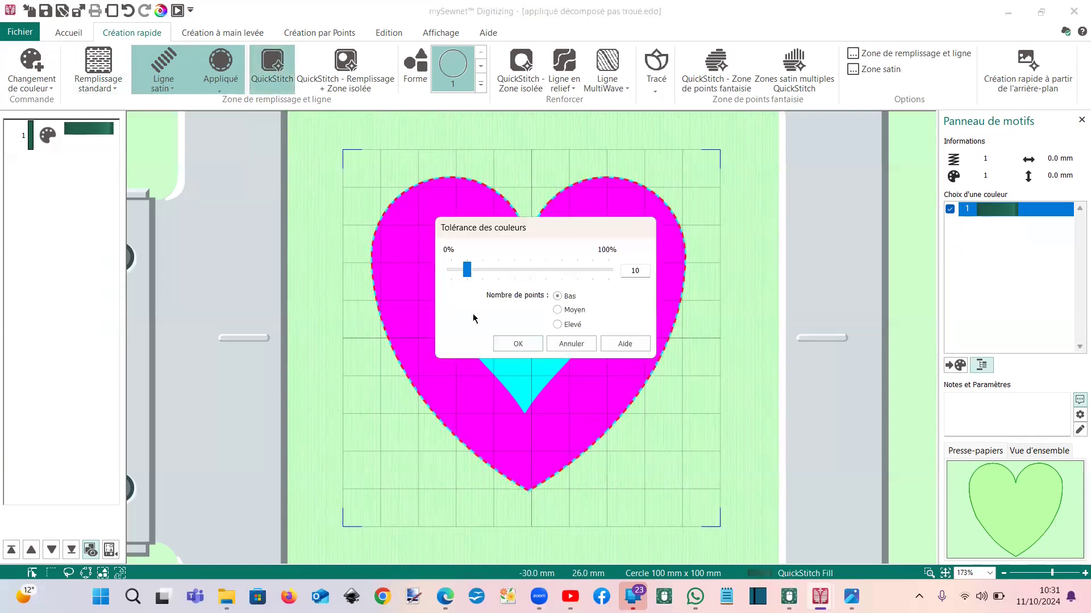
{"action": "left_click", "coordinate": [511, 344]}
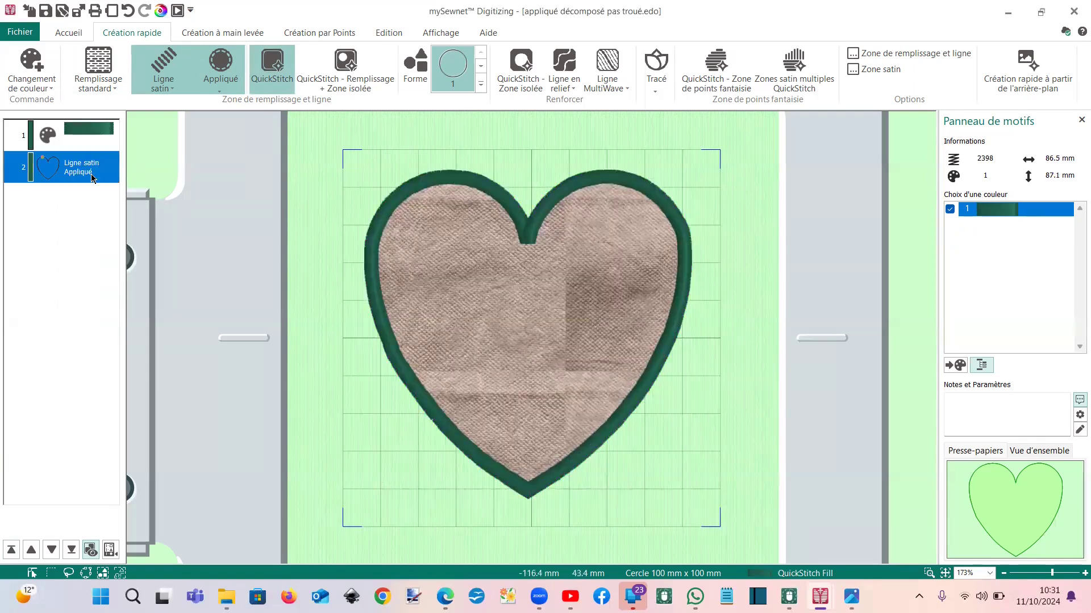
Set the large heart's appliqué piece margin to 0.1 mm, with the standard appliqué method
{"action": "right_click", "coordinate": [91, 175]}
{"action": "left_click", "coordinate": [152, 434]}
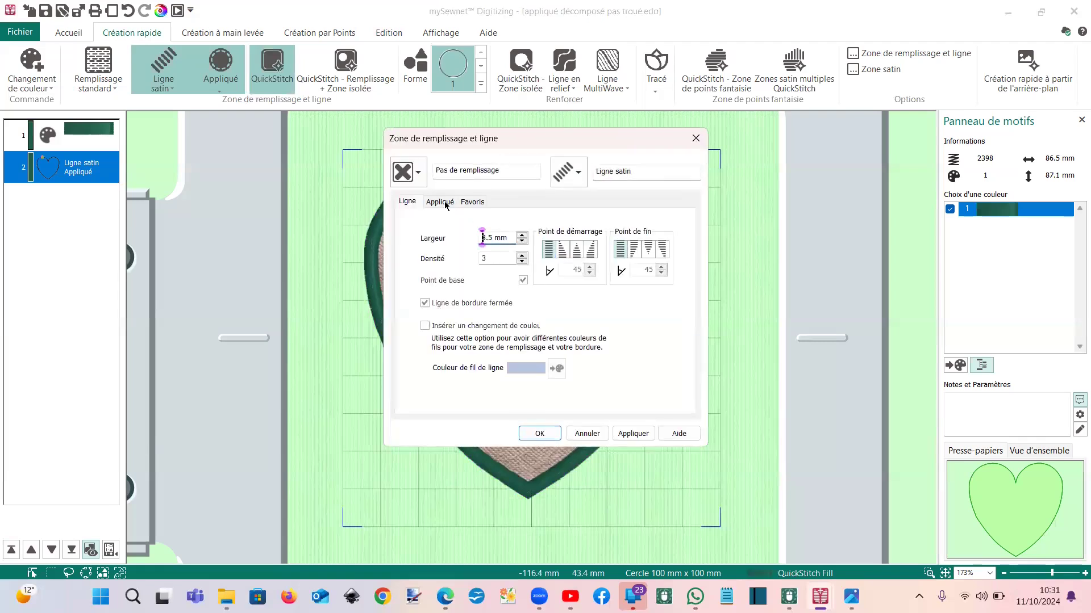
{"action": "left_click", "coordinate": [441, 202]}
{"action": "left_click_drag", "start_coordinate": [466, 397], "coordinate": [453, 398]}
{"action": "type", "text": "0.1"}
Assign the multicoloured circle-patterned fabric to the large heart appliqué and shift the fabric so a circle motif sits near the centre
{"action": "left_click", "coordinate": [620, 298]}
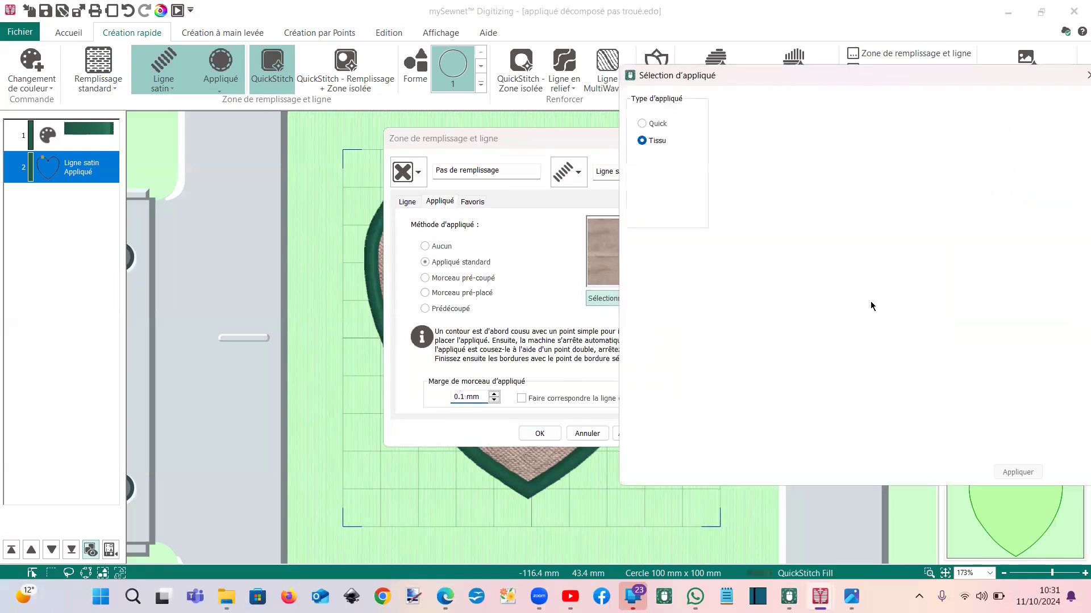
{"action": "left_click", "coordinate": [944, 388]}
{"action": "left_click", "coordinate": [911, 472]}
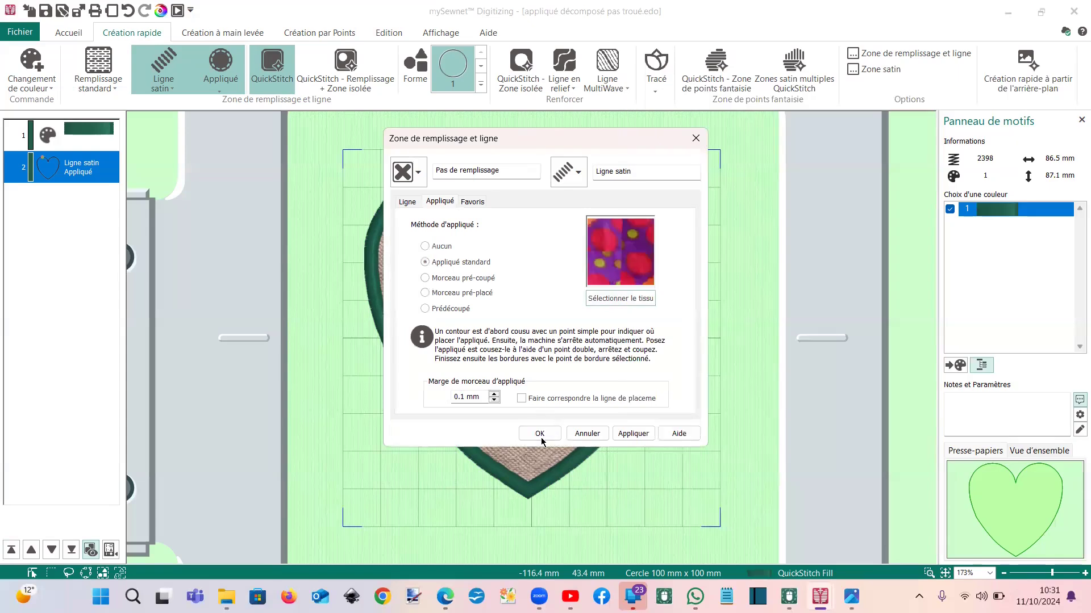
{"action": "left_click", "coordinate": [540, 433]}
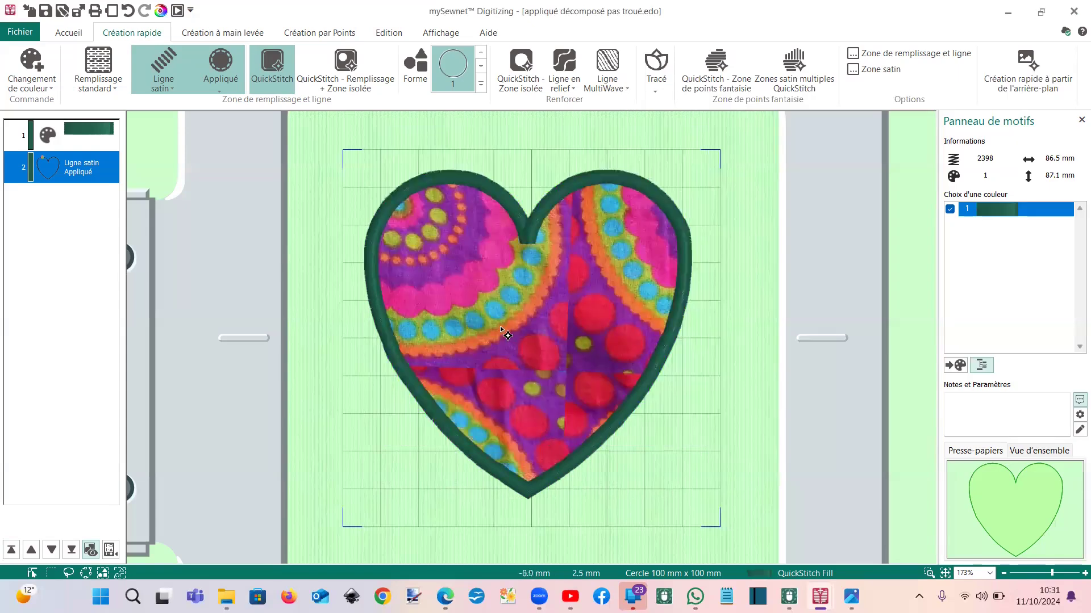
{"action": "right_click", "coordinate": [501, 327]}
{"action": "left_click_drag", "start_coordinate": [565, 372], "coordinate": [669, 484]}
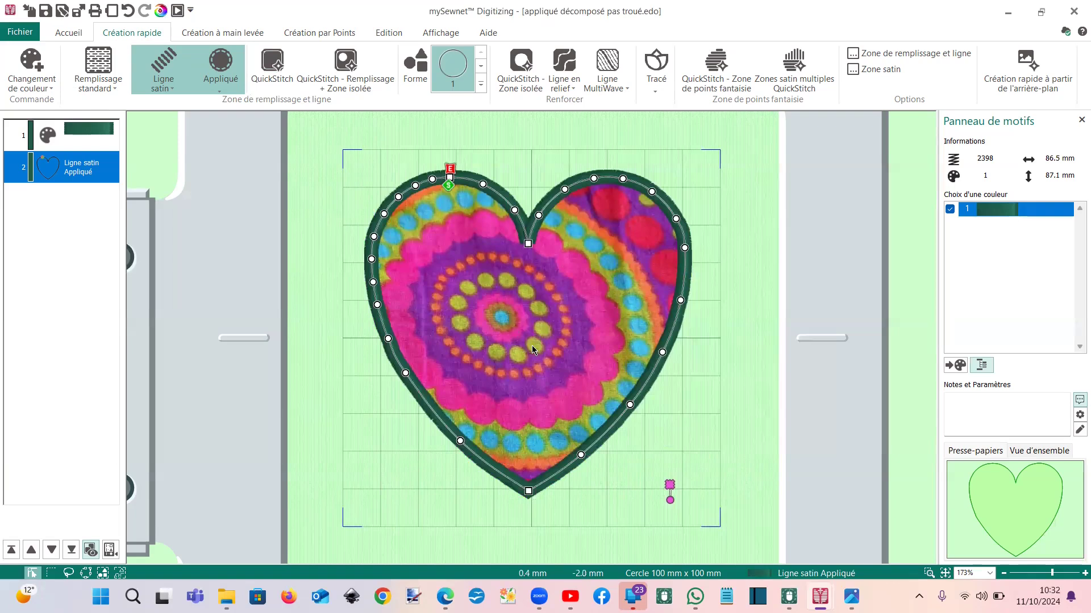
Insert a light turquoise thread colour change after the large heart appliqué
{"action": "right_click", "coordinate": [79, 173]}
{"action": "left_click", "coordinate": [199, 331]}
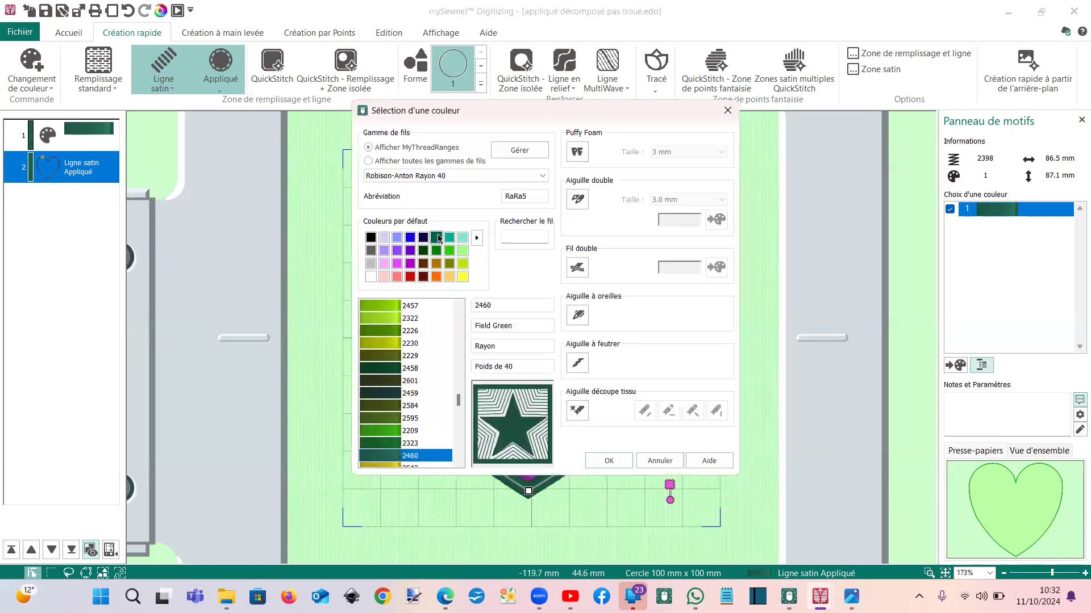
{"action": "left_click", "coordinate": [598, 459]}
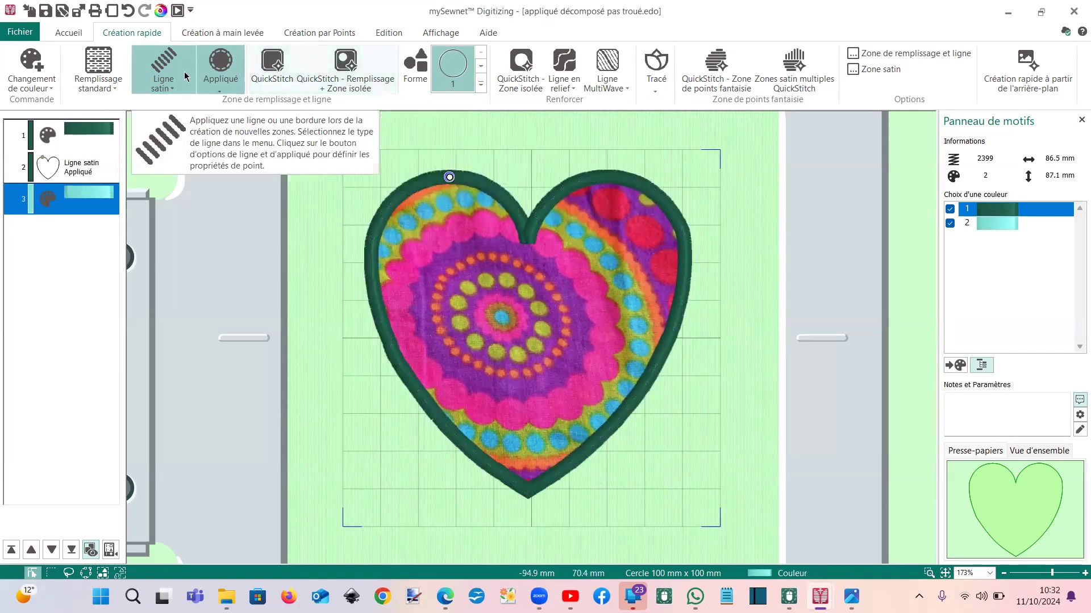
Create a satin-line appliqué from the small inner heart with QuickStitch fill plus isolated zone
{"action": "left_click", "coordinate": [344, 86]}
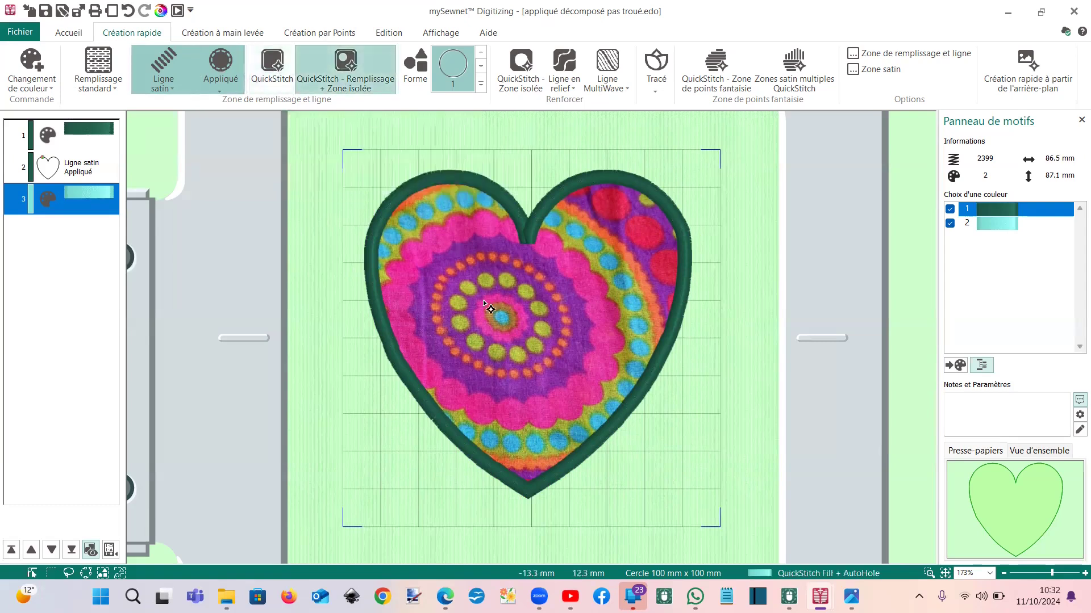
{"action": "left_click", "coordinate": [516, 332]}
{"action": "left_click", "coordinate": [517, 343]}
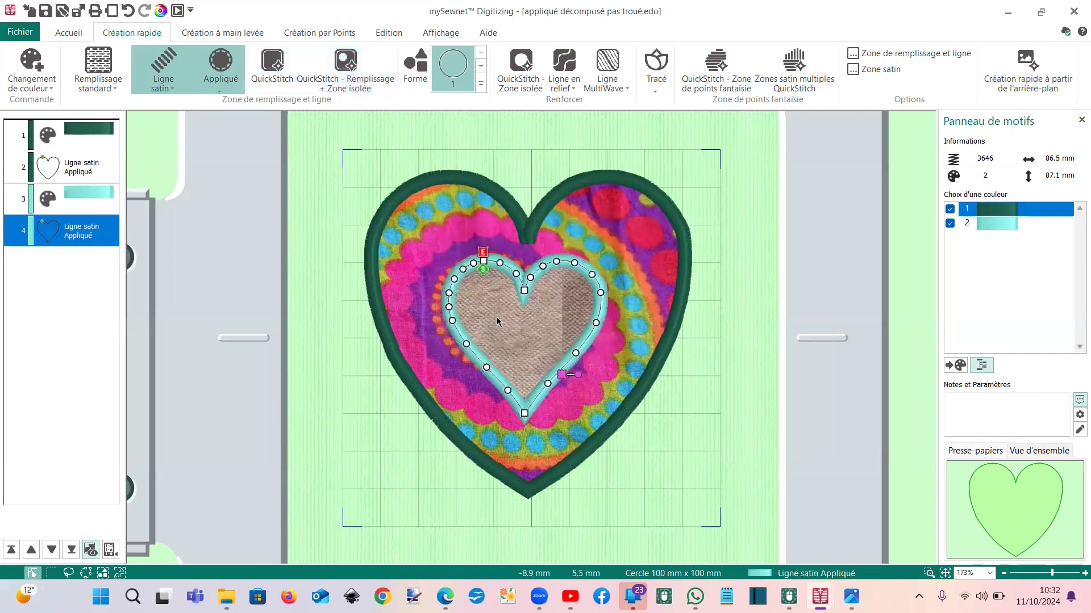
Set the small heart's appliqué piece margin to 0.1 mm in its line properties
{"action": "double_click", "coordinate": [497, 322]}
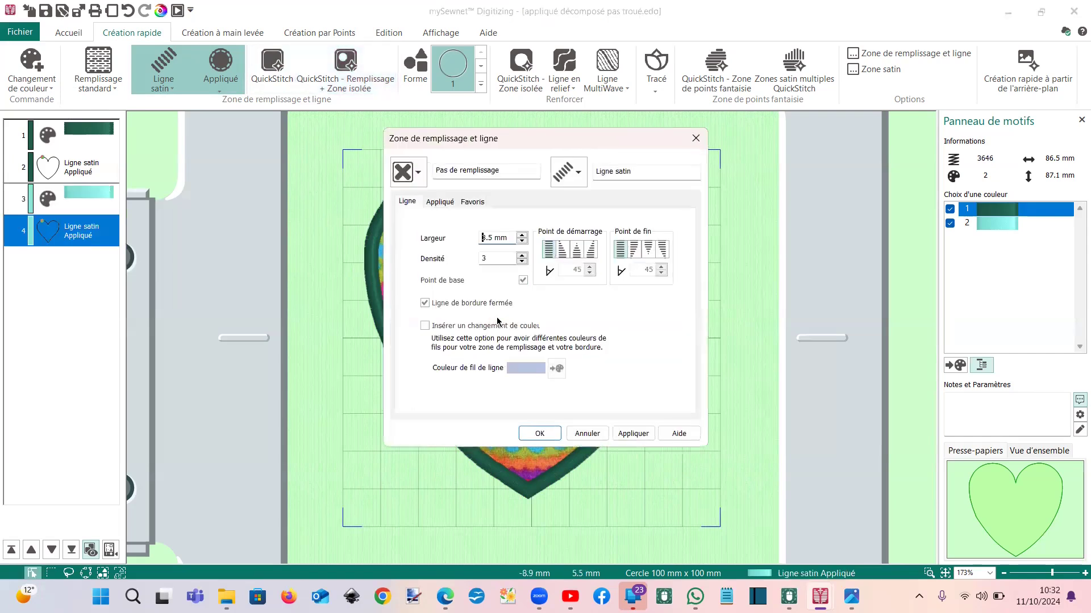
{"action": "left_click", "coordinate": [437, 202]}
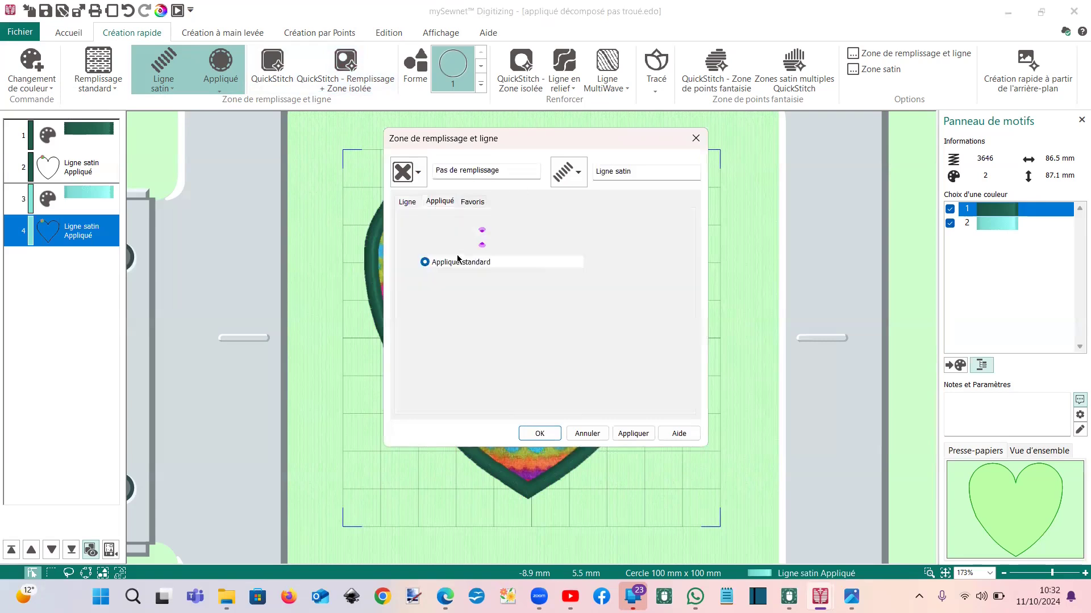
{"action": "double_click", "coordinate": [463, 396]}
{"action": "type", "text": "0.1"}
Assign the grey fabric with white hearts to the small heart appliqué and shift the fabric so whole white motifs fill it
{"action": "left_click", "coordinate": [620, 298]}
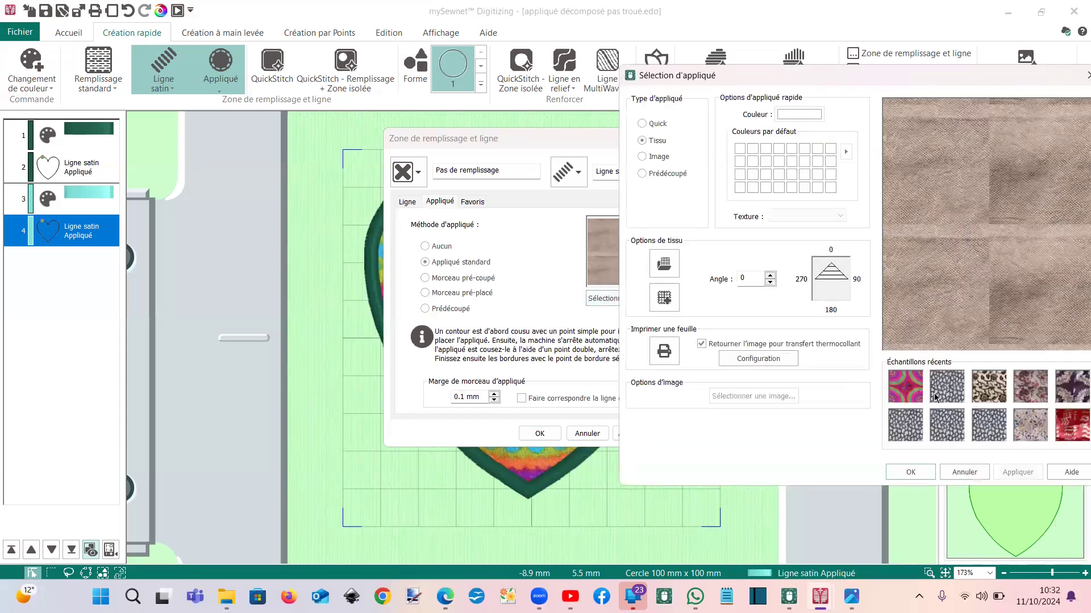
{"action": "double_click", "coordinate": [936, 396]}
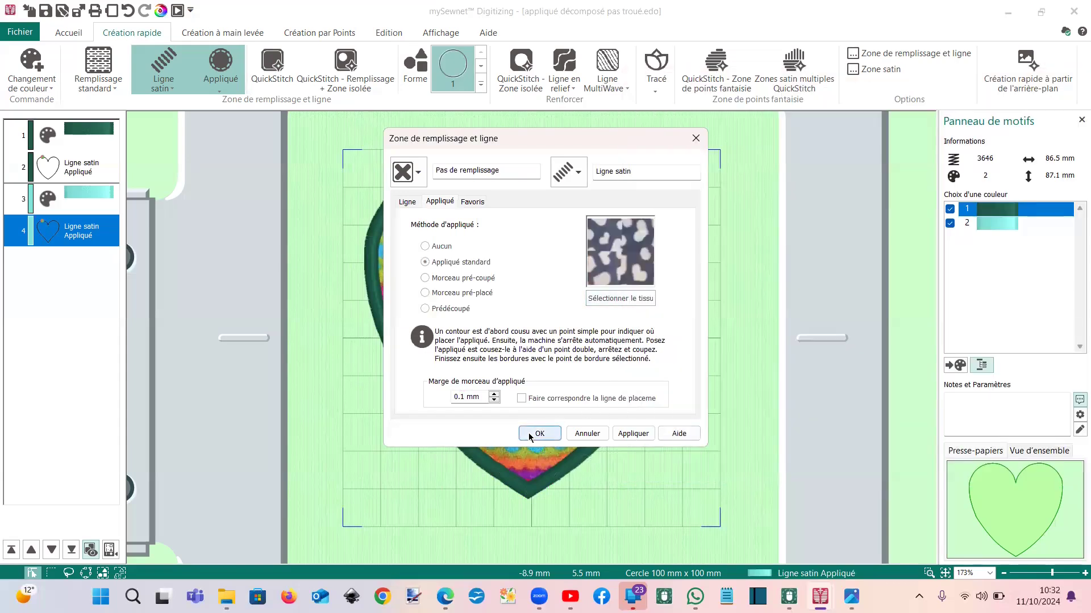
{"action": "left_click", "coordinate": [528, 433]}
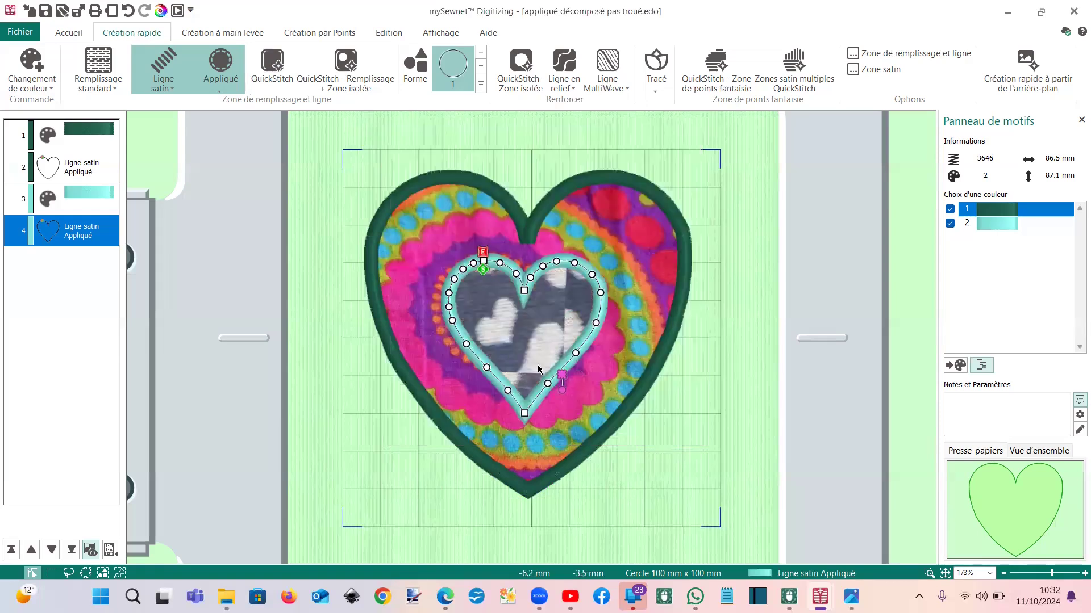
{"action": "left_click_drag", "start_coordinate": [560, 374], "coordinate": [655, 441]}
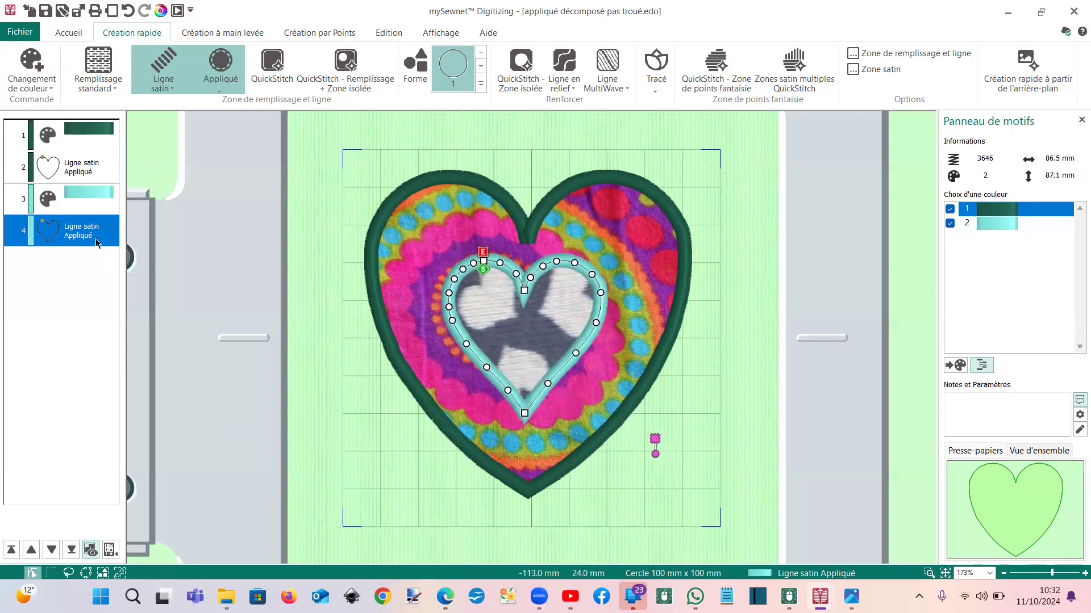
Separate the large heart's satin-line appliqué into its individual stitching, stop and fabric objects
{"action": "left_click", "coordinate": [90, 174]}
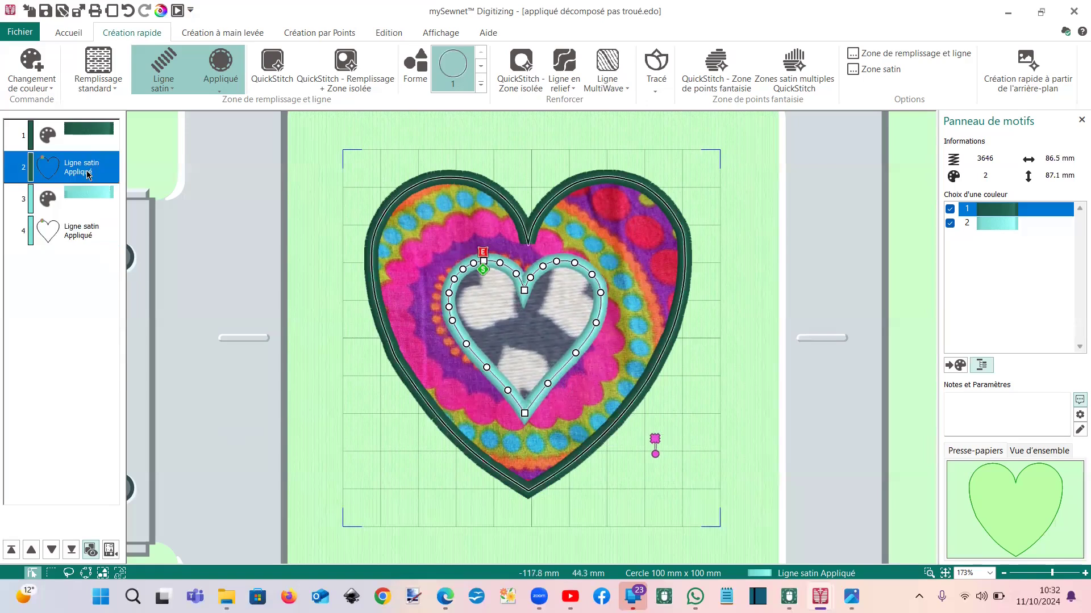
{"action": "left_click", "coordinate": [387, 36]}
{"action": "left_click", "coordinate": [738, 68]}
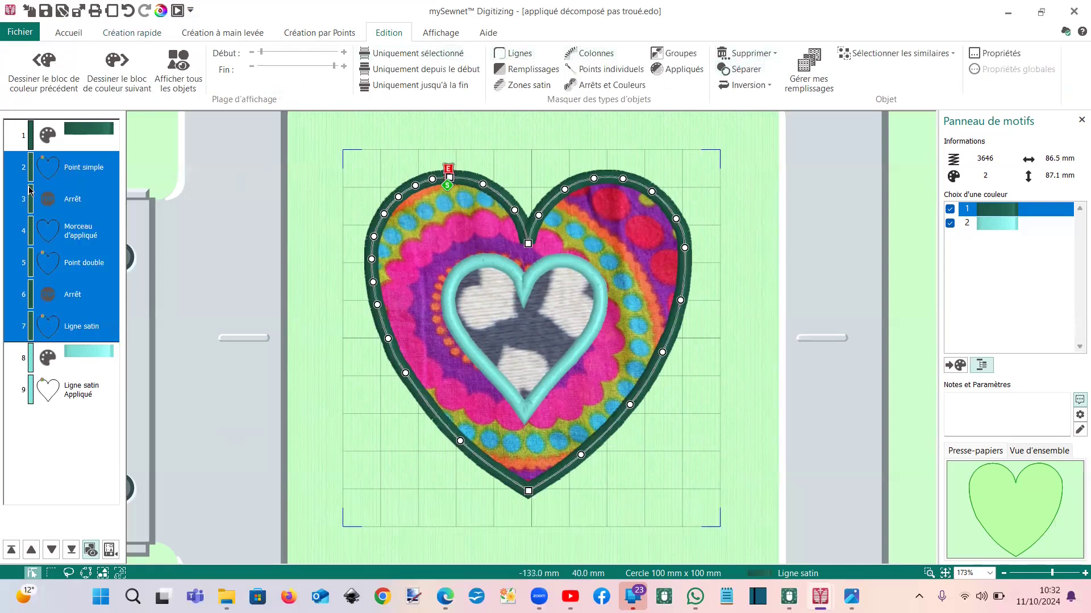
Insert a bright green colour change after the first stop in the large heart's separated appliqué
{"action": "left_click", "coordinate": [30, 190]}
{"action": "right_click", "coordinate": [29, 188]}
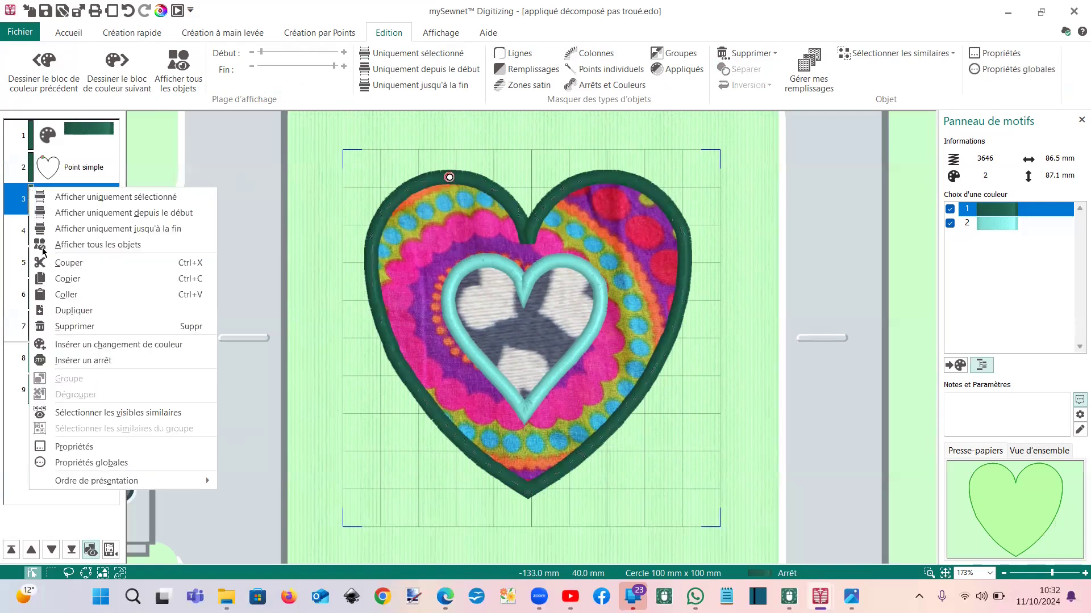
{"action": "left_click", "coordinate": [100, 347]}
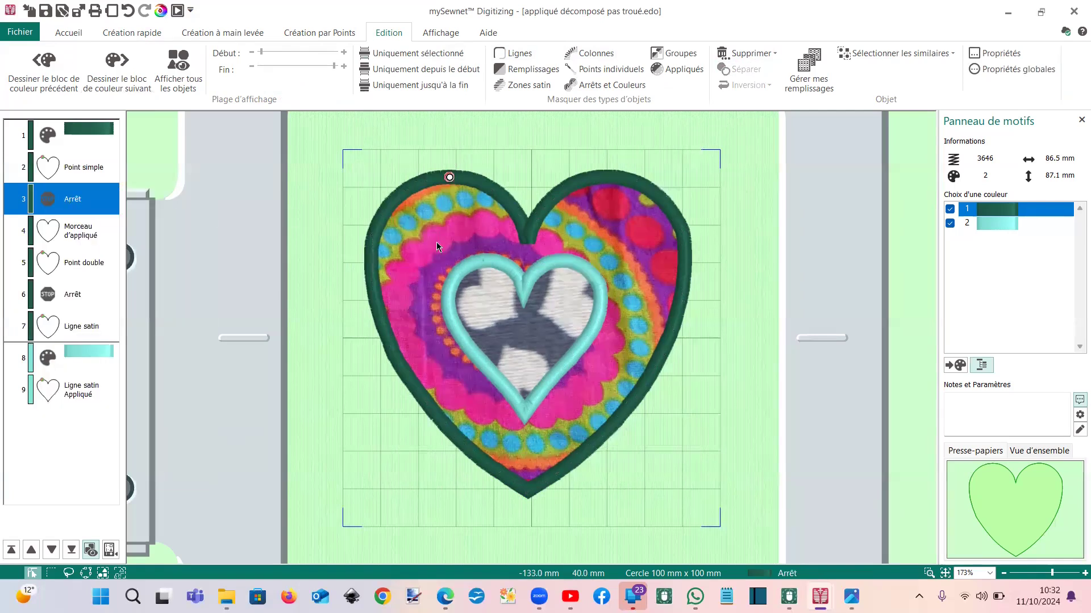
{"action": "double_click", "coordinate": [448, 251]}
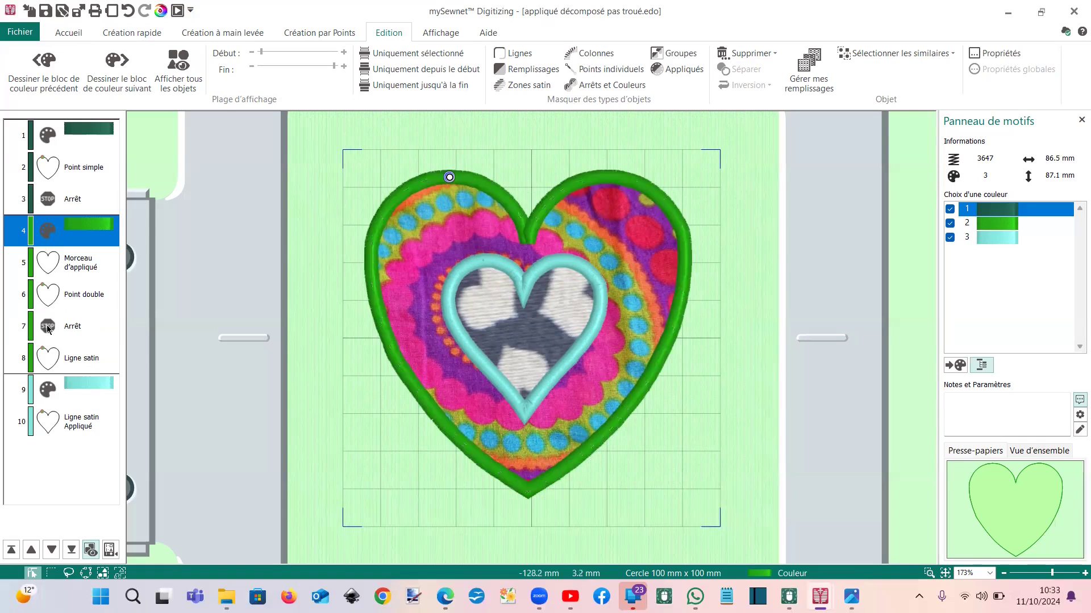
Insert an orange colour change after the large heart's second stop, just before its satin line
{"action": "left_click", "coordinate": [29, 309]}
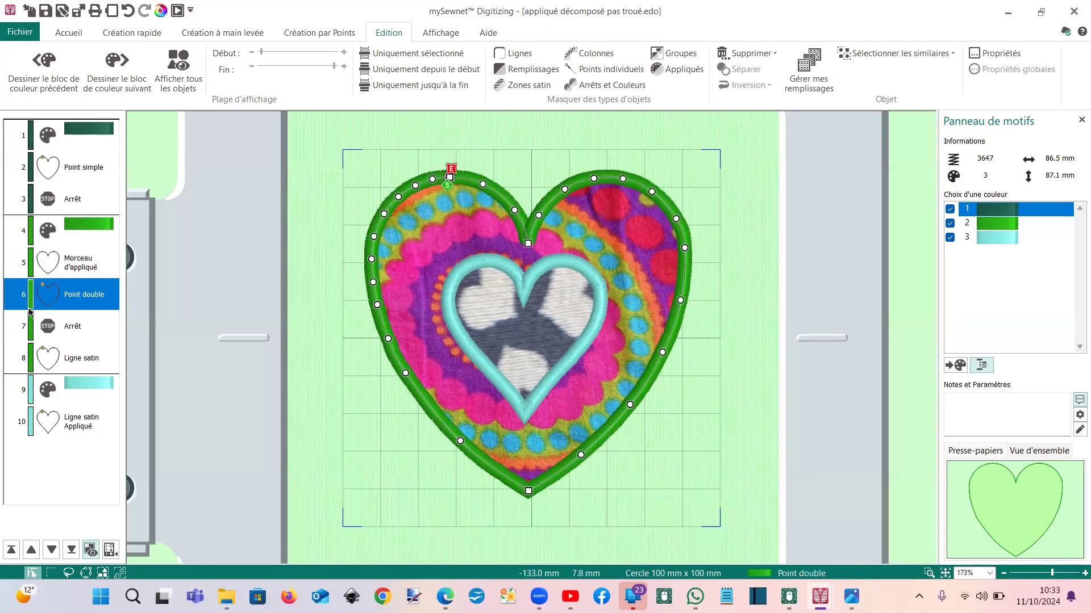
{"action": "left_click", "coordinate": [68, 390]}
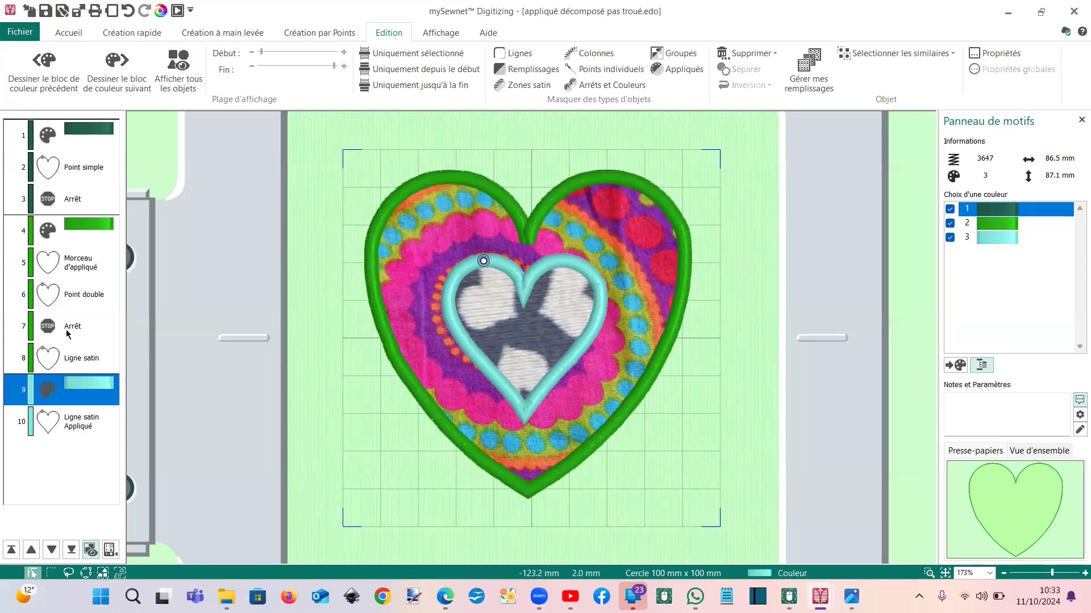
{"action": "mouse_move", "coordinate": [77, 393]}
{"action": "left_mouse_down"}
{"action": "mouse_move", "coordinate": [68, 325]}
{"action": "mouse_move", "coordinate": [79, 409]}
{"action": "mouse_move", "coordinate": [71, 385]}
{"action": "left_mouse_up"}
{"action": "left_click", "coordinate": [50, 317]}
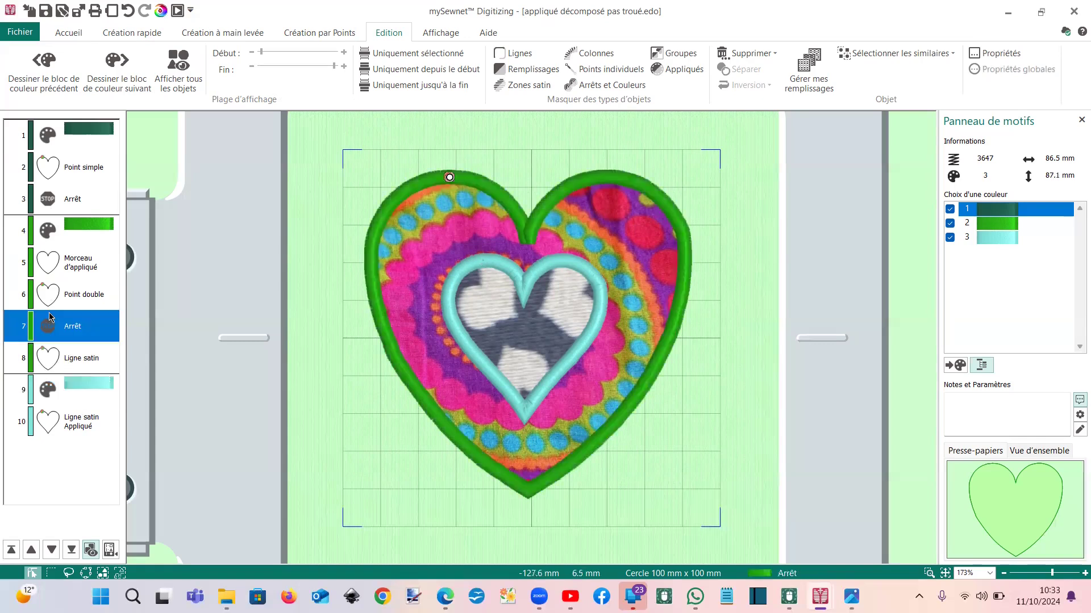
{"action": "right_click", "coordinate": [51, 317]}
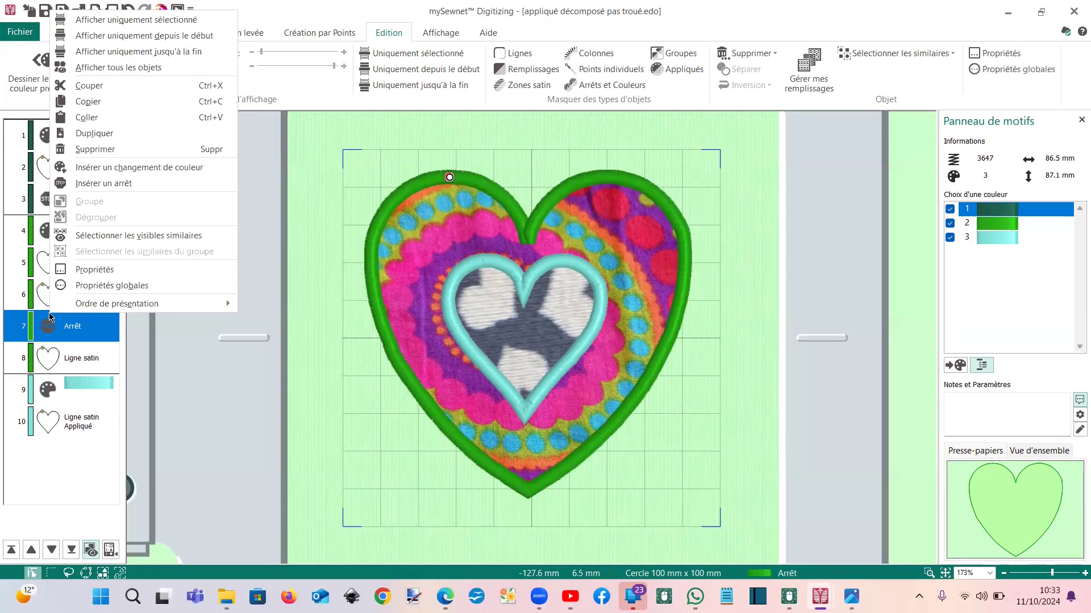
{"action": "left_click", "coordinate": [192, 358]}
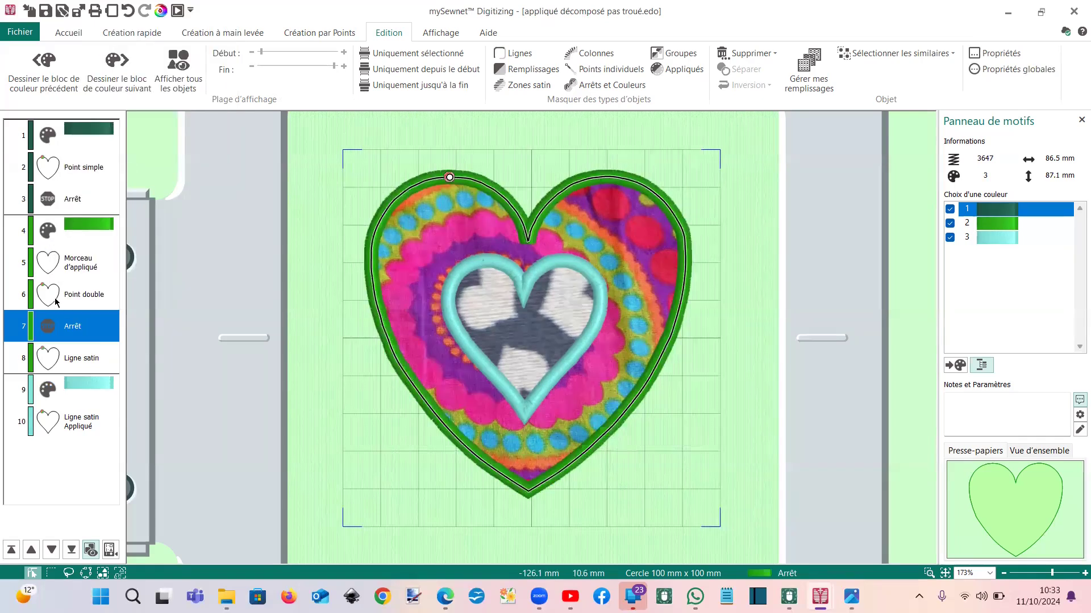
{"action": "right_click", "coordinate": [76, 328]}
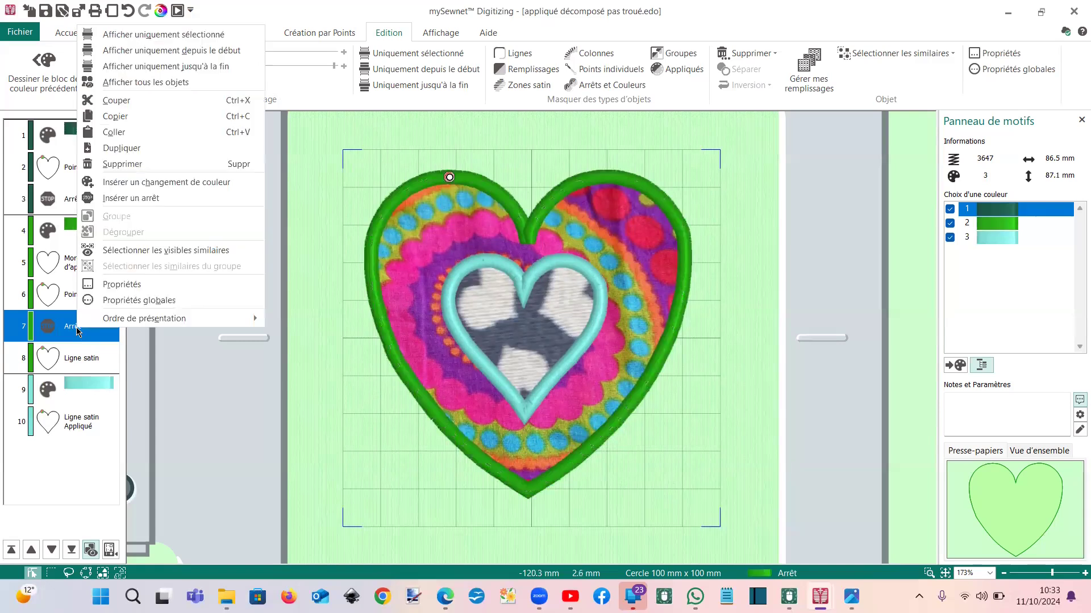
{"action": "left_click", "coordinate": [115, 185]}
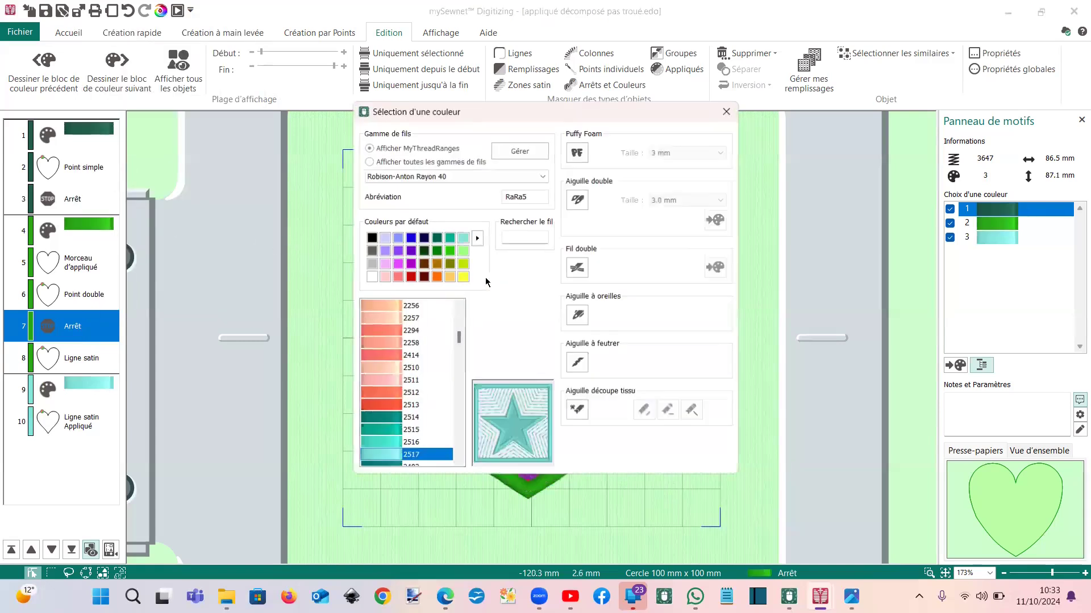
{"action": "double_click", "coordinate": [436, 276]}
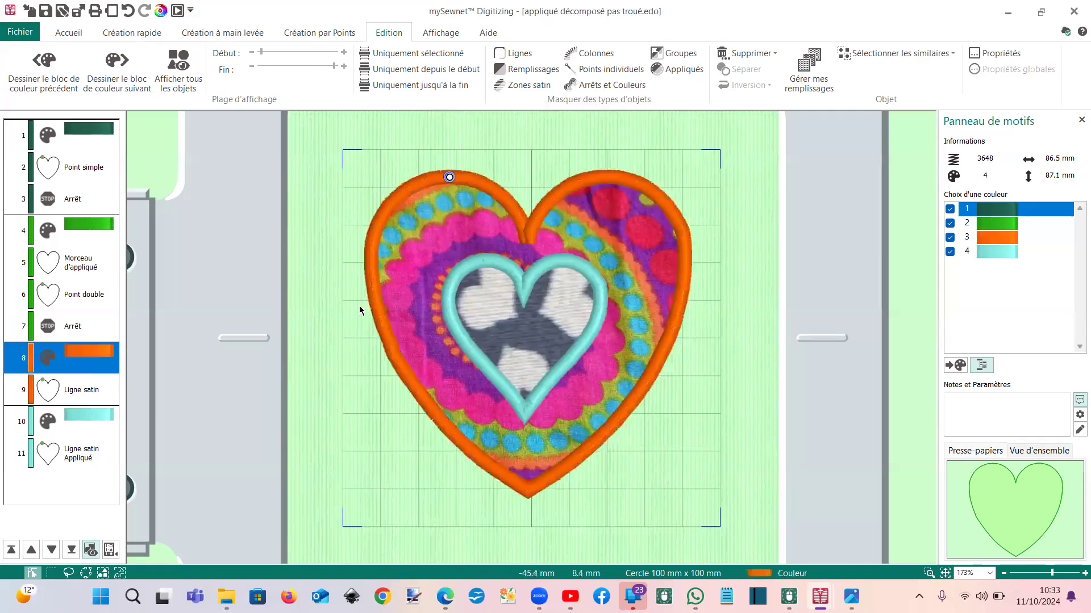
Separate the small heart's satin-line appliqué into individual objects and insert an orange colour change after its first stop
{"action": "left_click", "coordinate": [80, 458]}
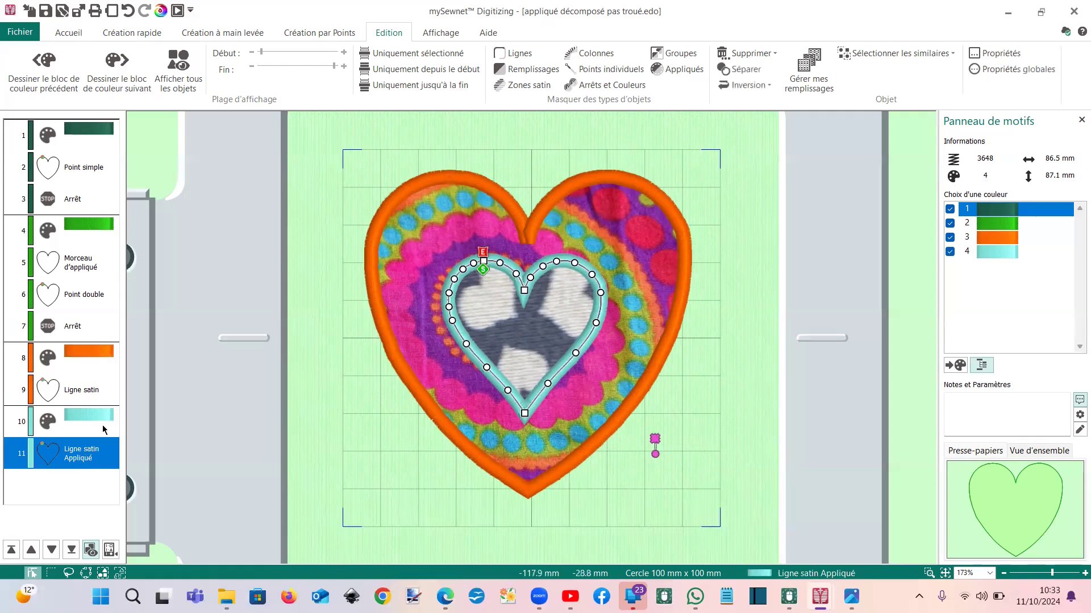
{"action": "left_click", "coordinate": [736, 70]}
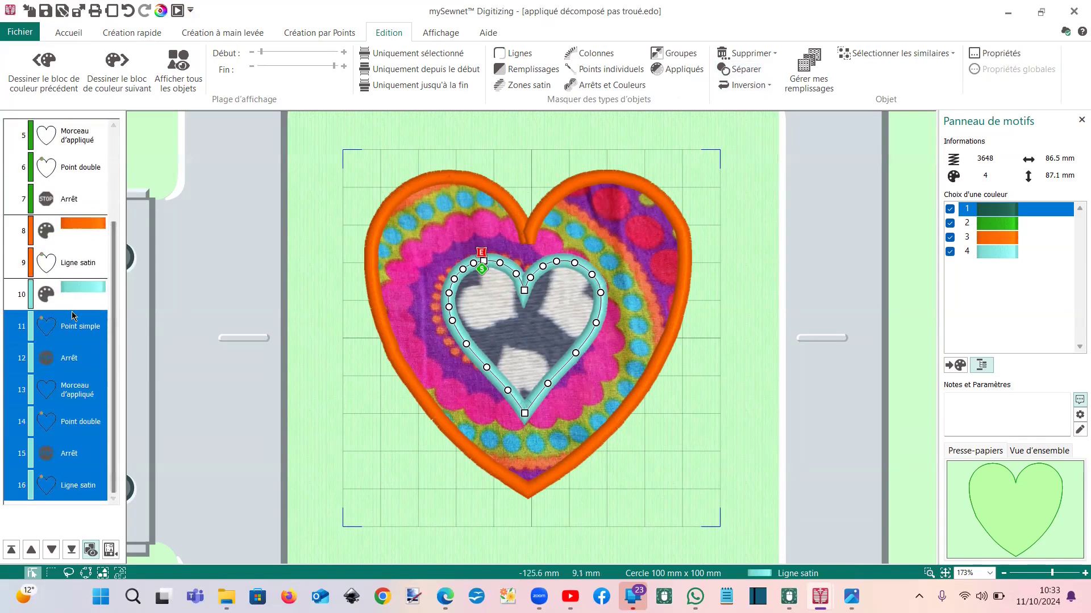
{"action": "left_click", "coordinate": [31, 348]}
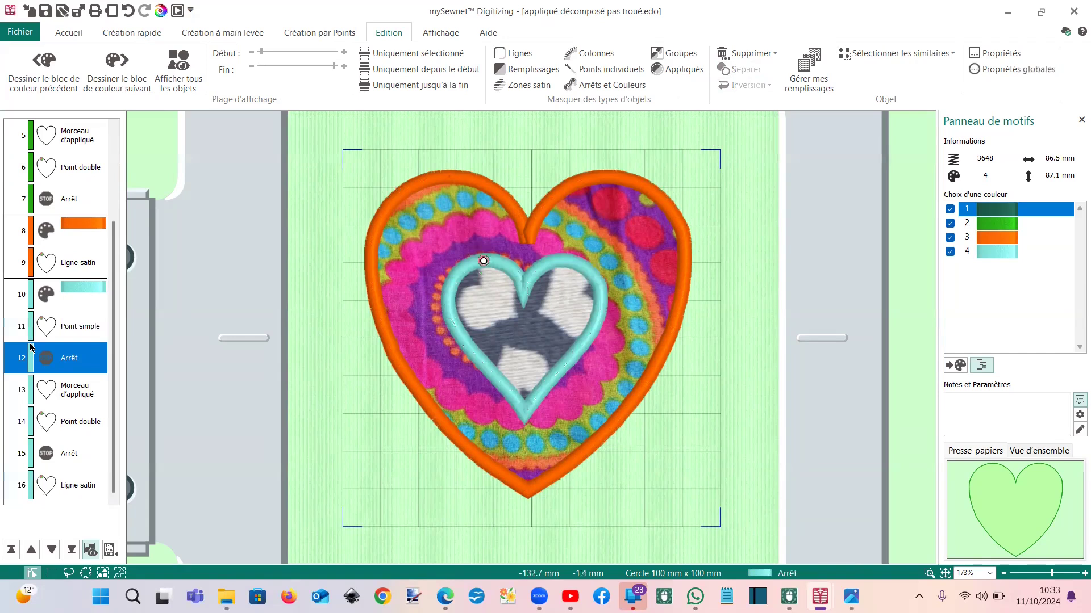
{"action": "right_click", "coordinate": [31, 348]}
{"action": "left_click", "coordinate": [114, 200]}
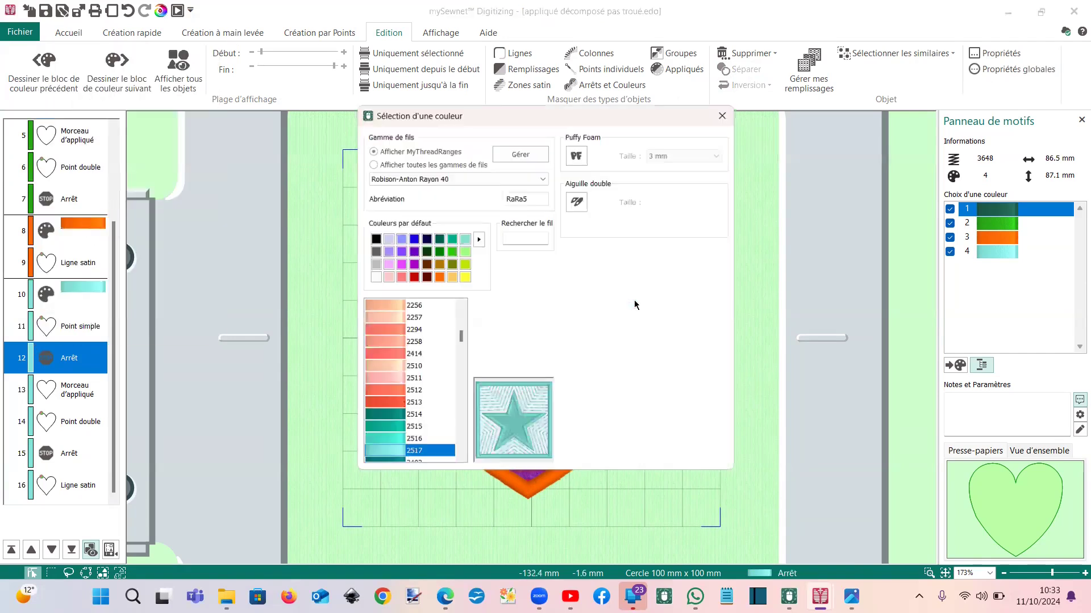
{"action": "double_click", "coordinate": [437, 277]}
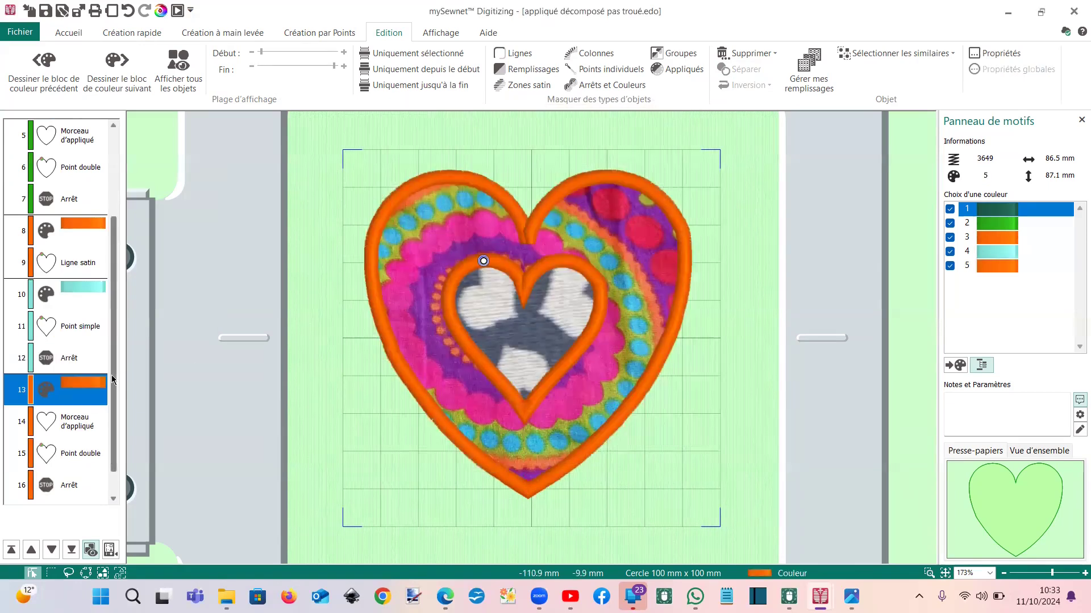
Insert a colour change to blue thread 2527 Soldier Blue after the small heart's double stitch
{"action": "scroll", "coordinate": [51, 398], "scroll_direction": "down", "scroll_amount": 1}
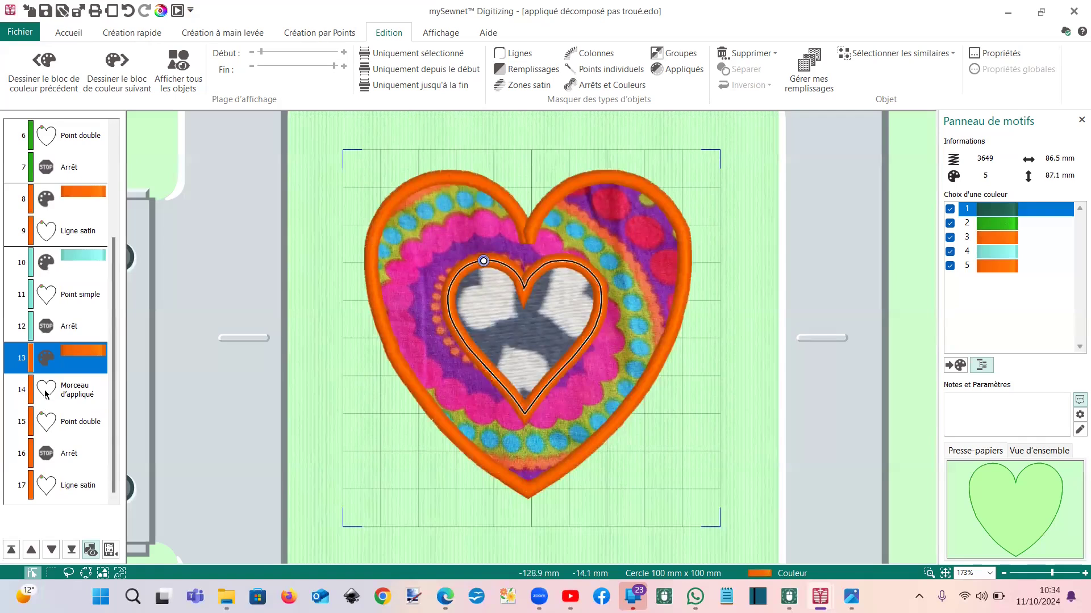
{"action": "left_click", "coordinate": [36, 438]}
{"action": "right_click", "coordinate": [36, 437]}
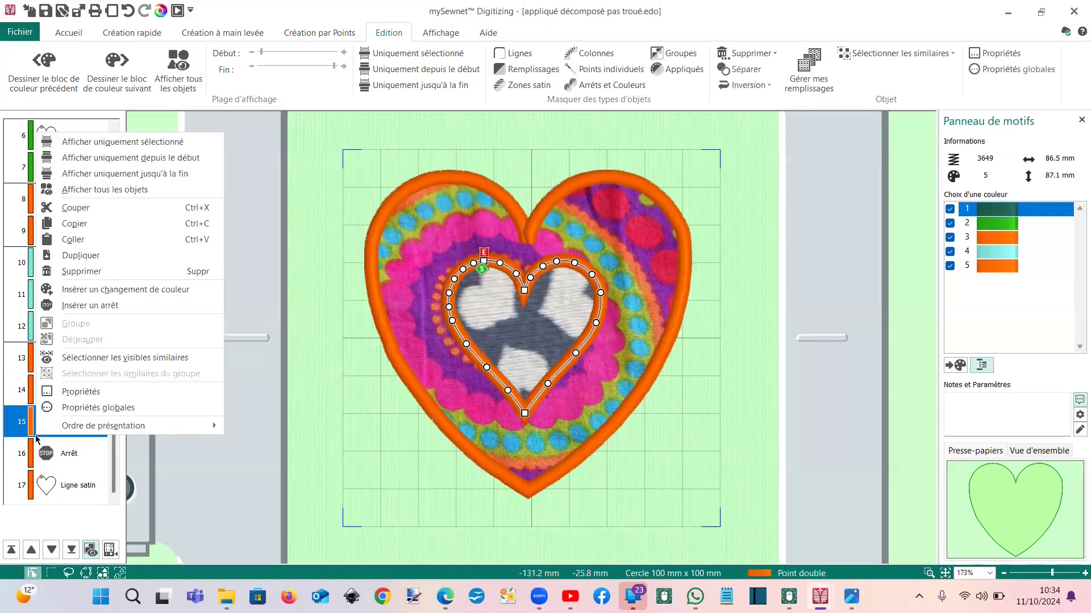
{"action": "left_click", "coordinate": [120, 290]}
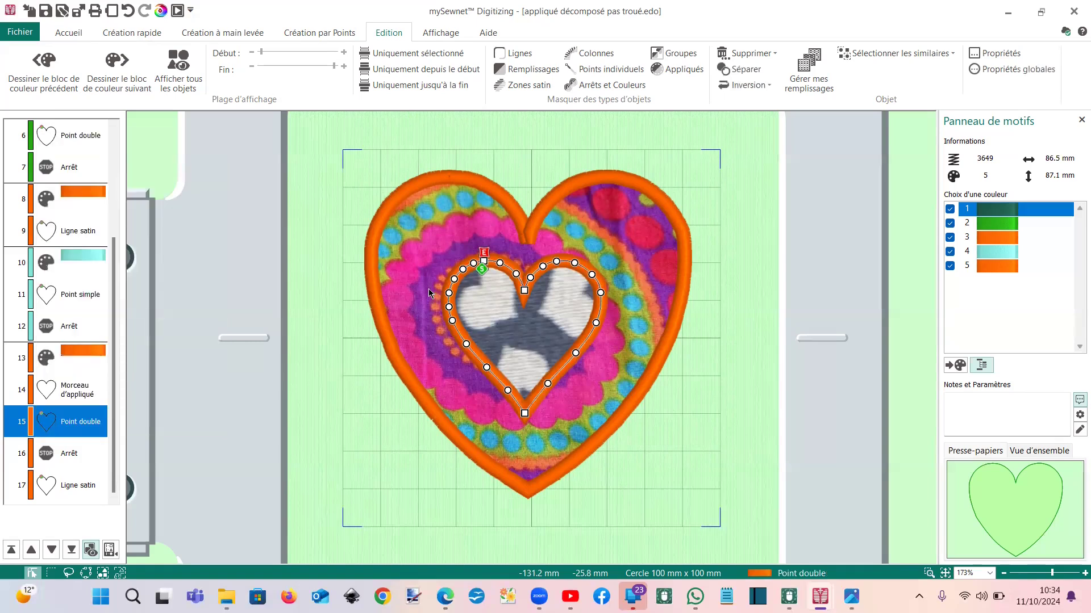
{"action": "left_click", "coordinate": [411, 240]}
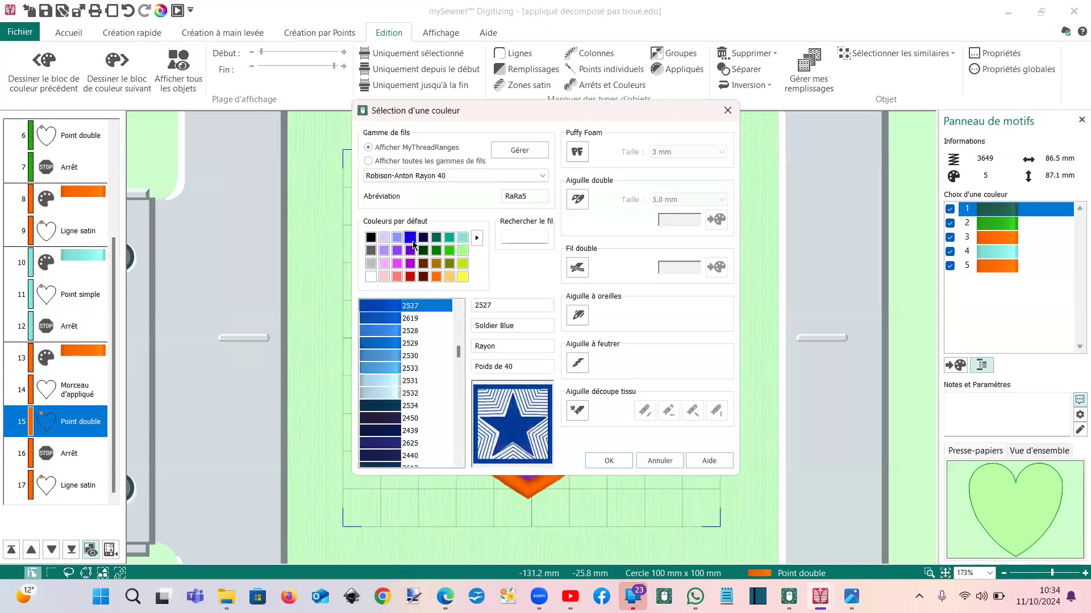
{"action": "left_click", "coordinate": [609, 461]}
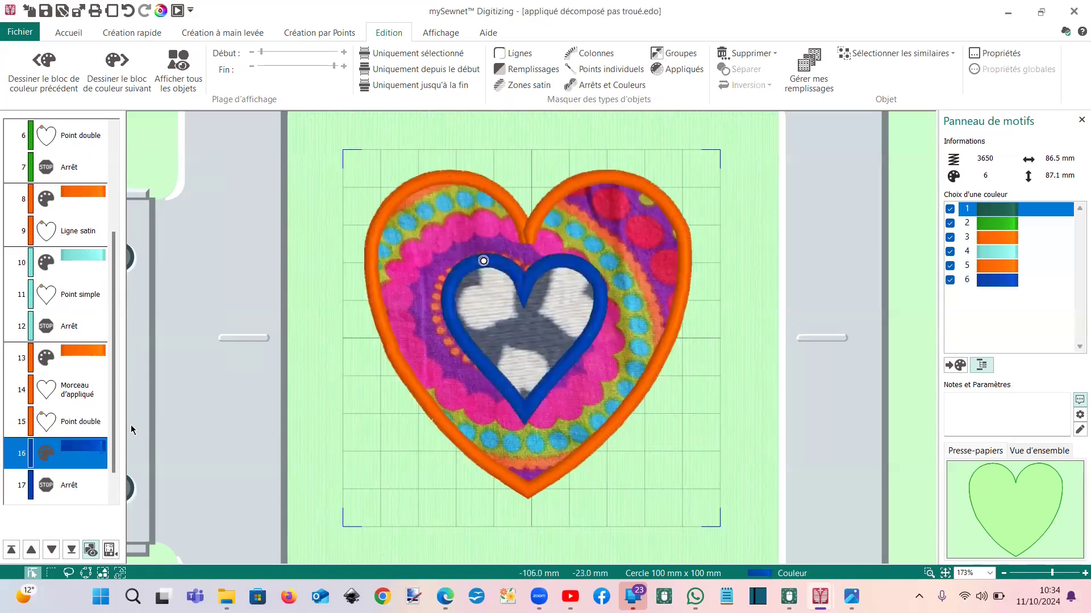
Switch to the open coeur auto.edo design
{"action": "scroll", "coordinate": [116, 458], "scroll_direction": "down", "scroll_amount": 1}
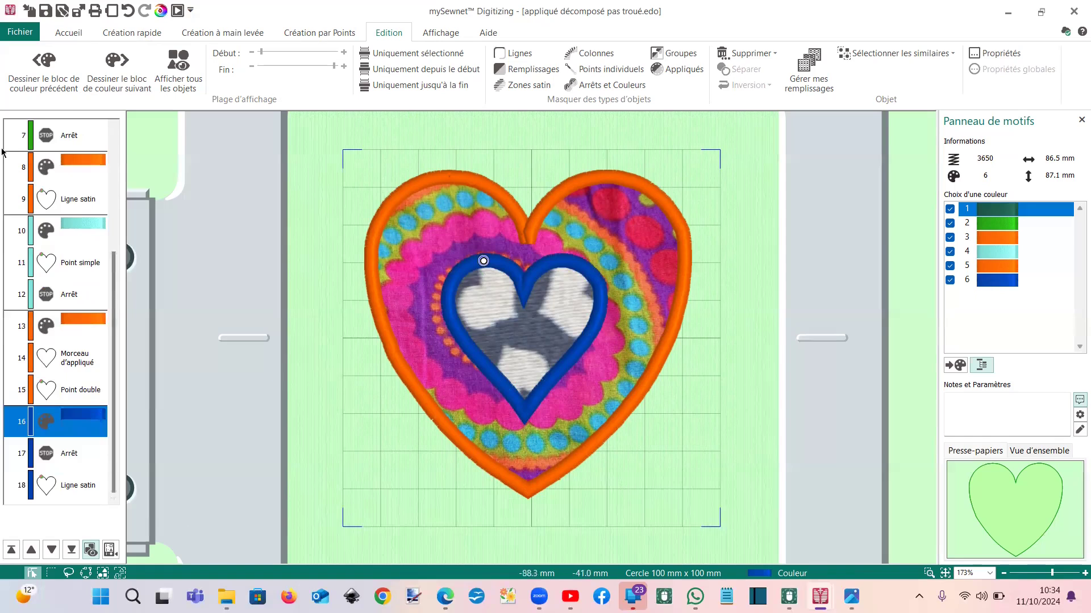
{"action": "scroll", "coordinate": [115, 239], "scroll_direction": "up", "scroll_amount": 4}
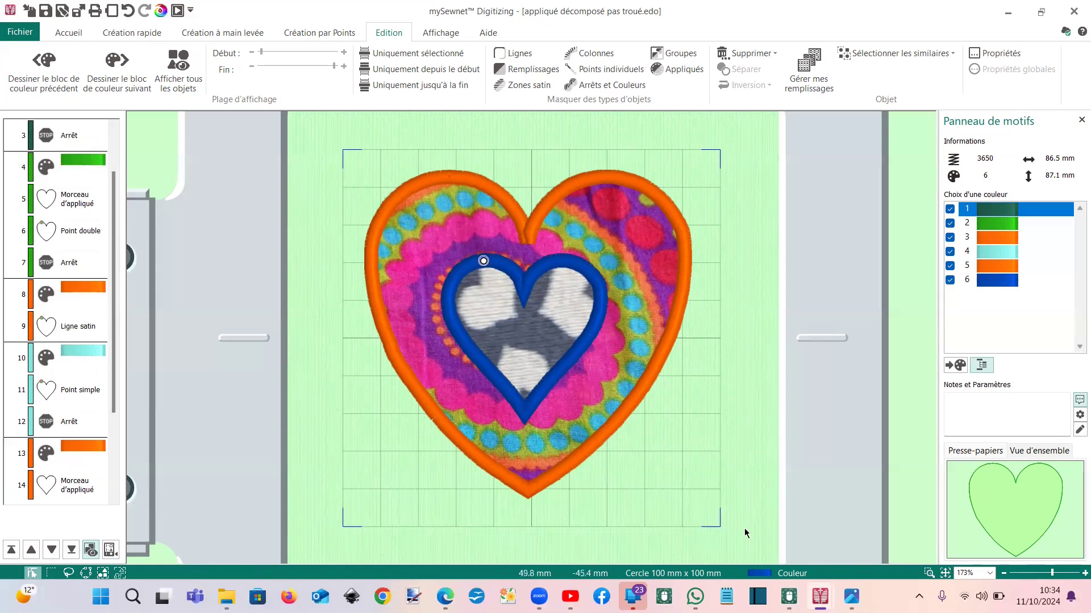
{"action": "mouse_move", "coordinate": [820, 596]}
{"action": "left_click", "coordinate": [995, 534]}
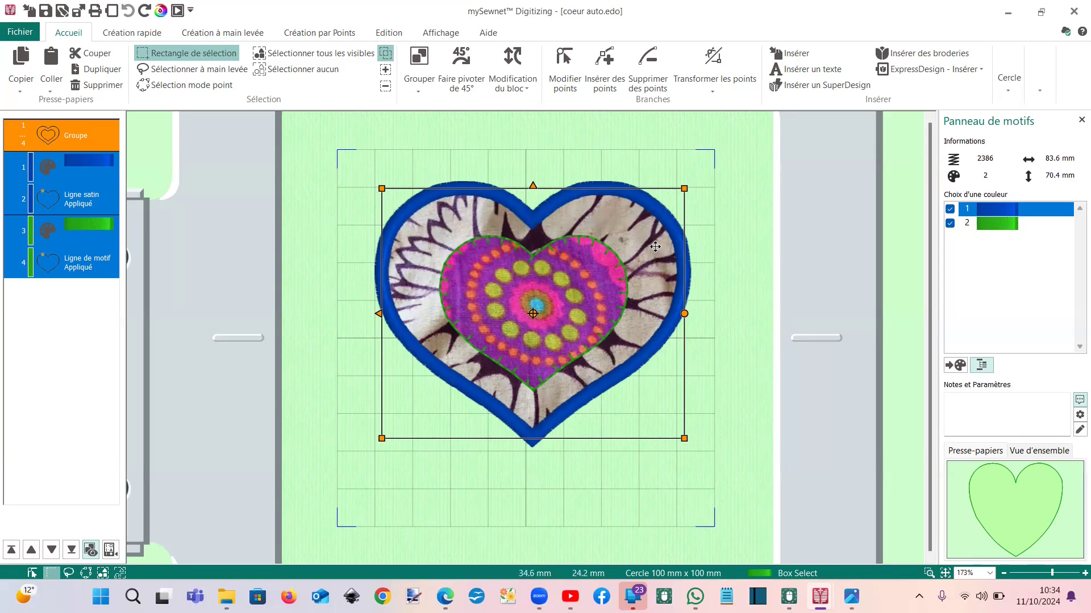
{"action": "left_click", "coordinate": [73, 209]}
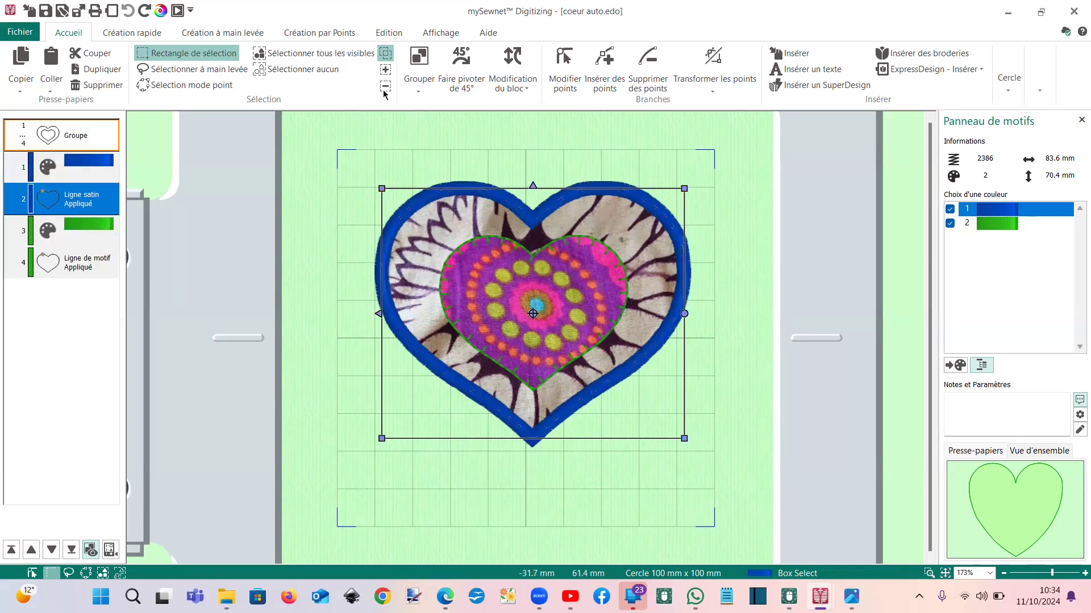
{"action": "left_click", "coordinate": [389, 33]}
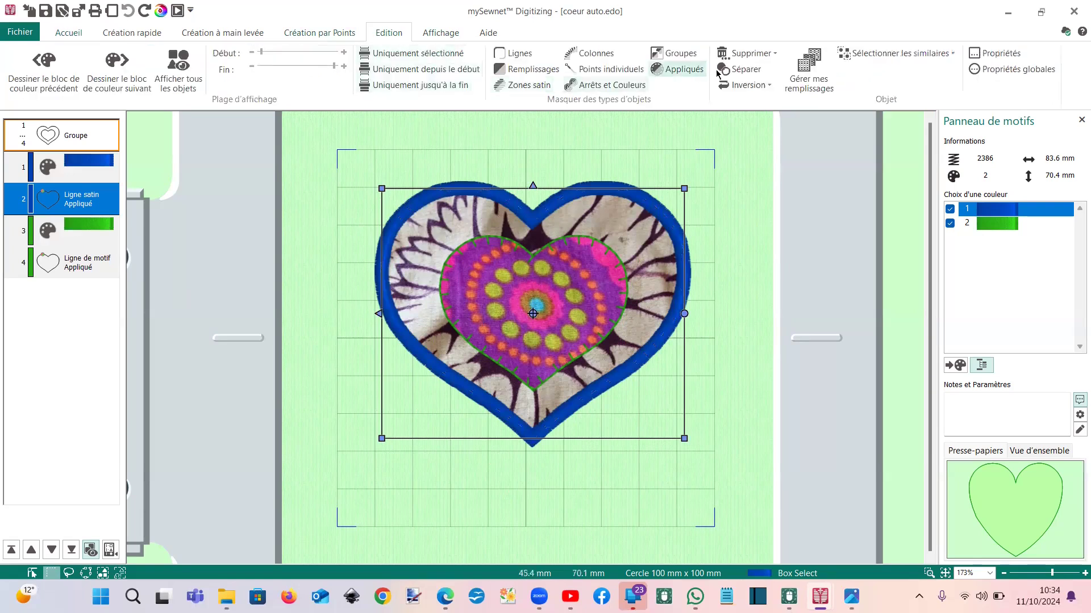
{"action": "left_click", "coordinate": [744, 69]}
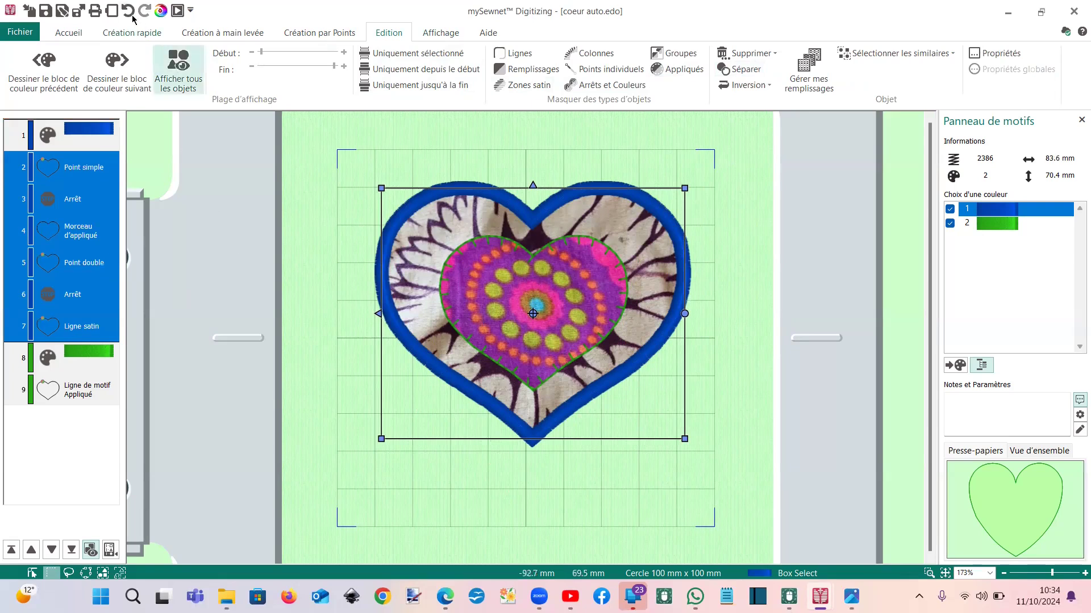
{"action": "key", "text": "ctrl+z"}
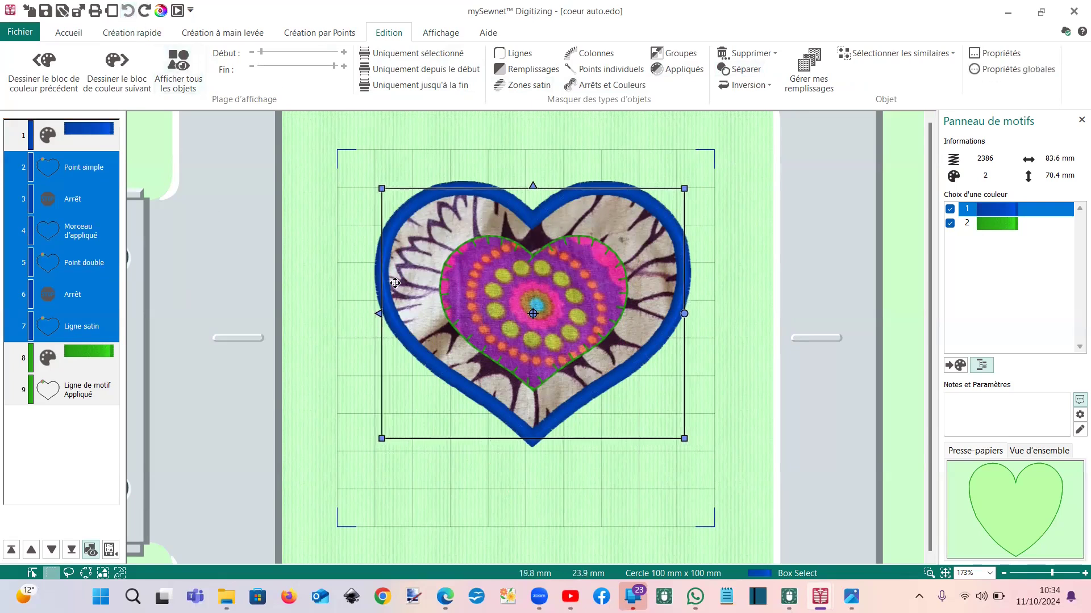
Separate the small heart's motif-line appliqué and delete its two stops, appliqué piece and double stitch
{"action": "left_click", "coordinate": [76, 264]}
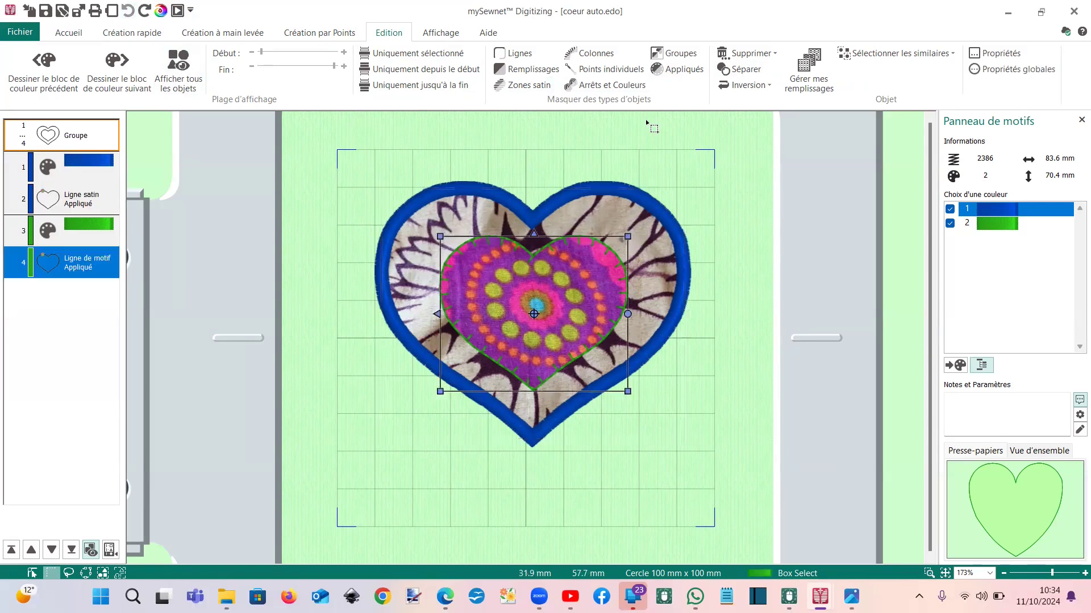
{"action": "left_click", "coordinate": [756, 70]}
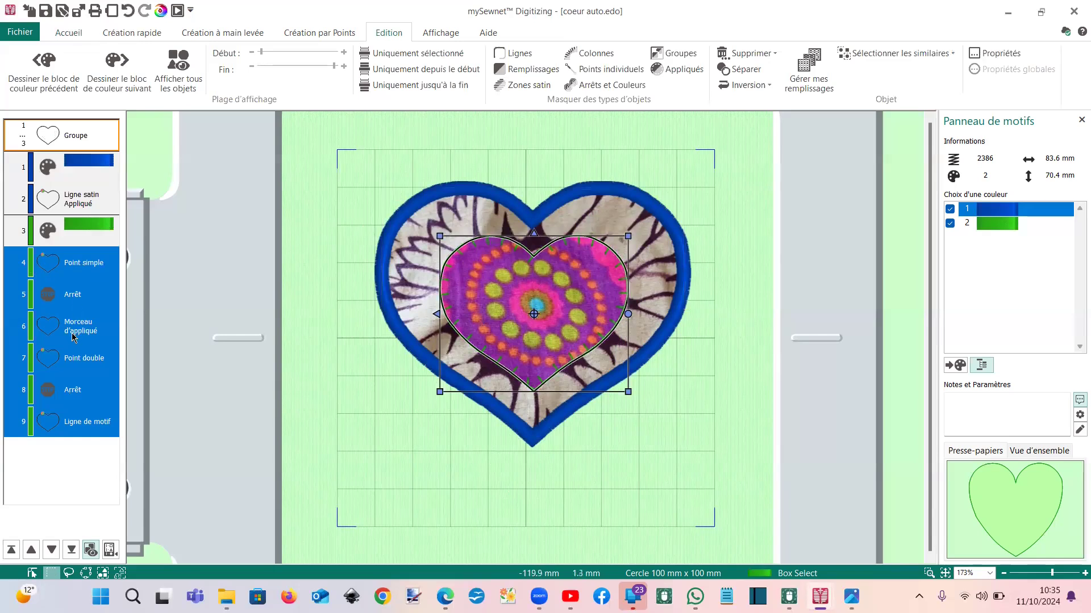
{"action": "left_click", "coordinate": [68, 304]}
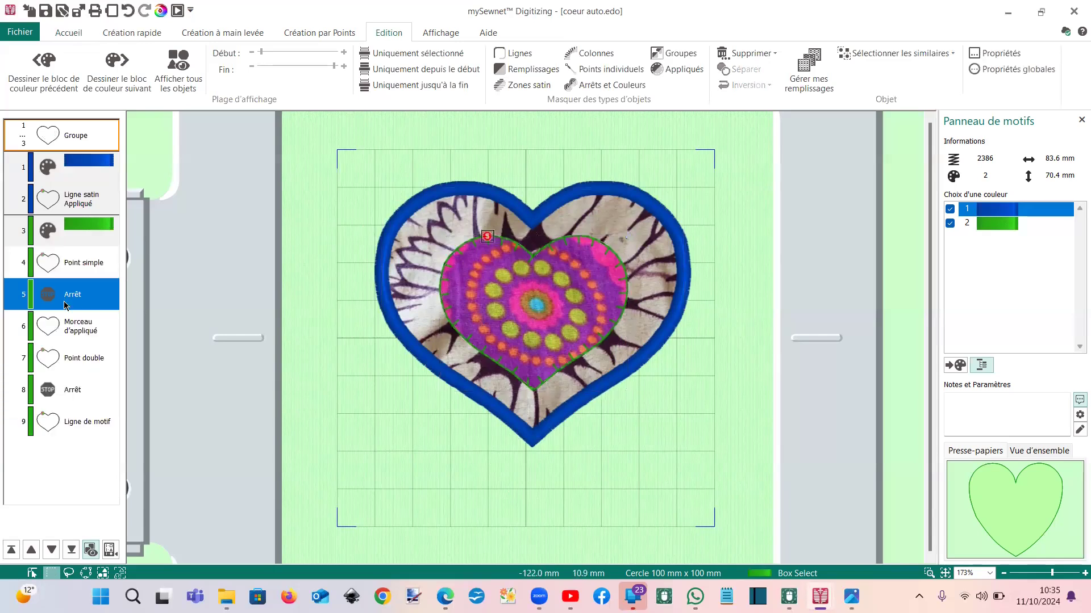
{"action": "left_click", "coordinate": [79, 328]}
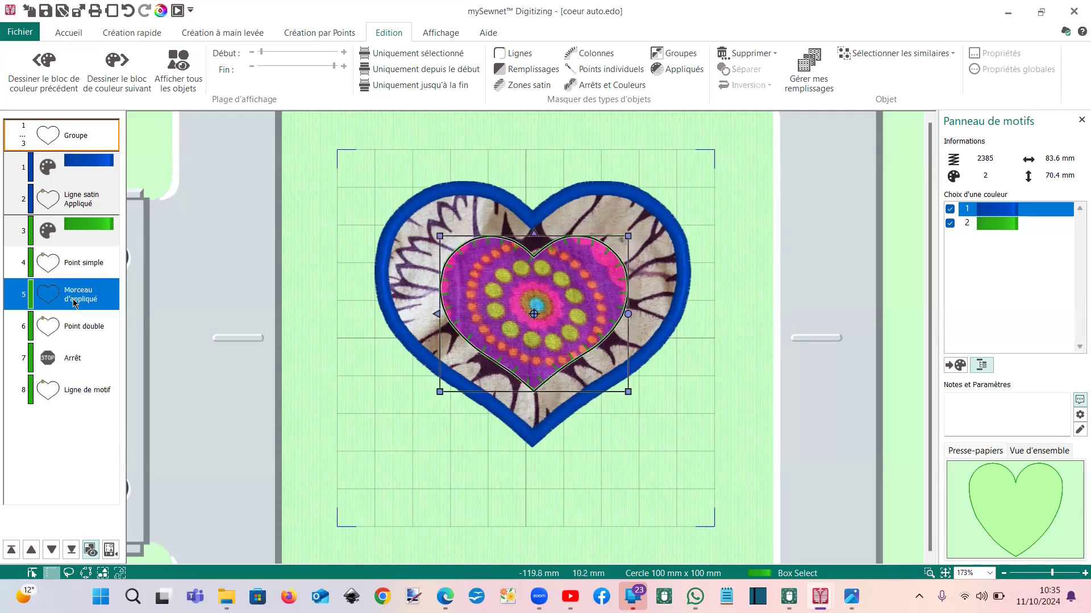
{"action": "key", "text": "Delete"}
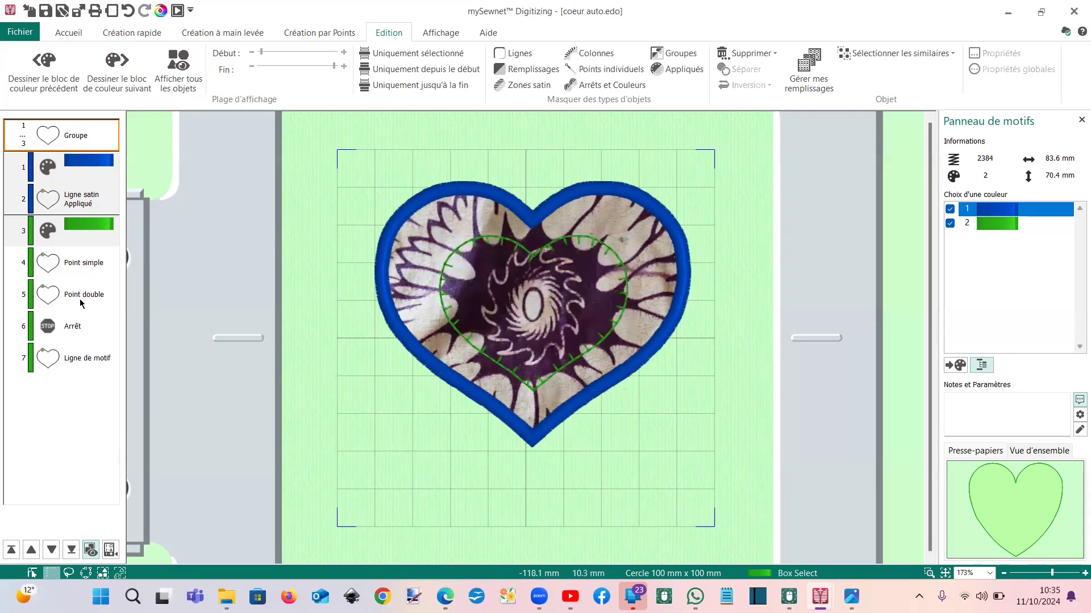
{"action": "left_click", "coordinate": [82, 304]}
{"action": "key", "text": "Delete"}
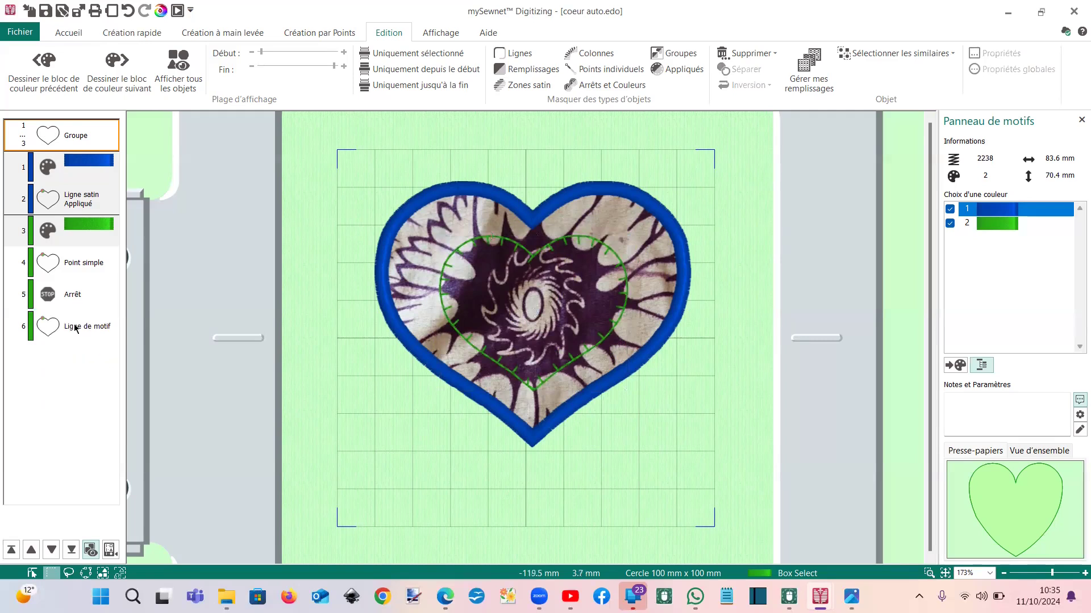
{"action": "left_click", "coordinate": [72, 307]}
{"action": "key", "text": "Delete"}
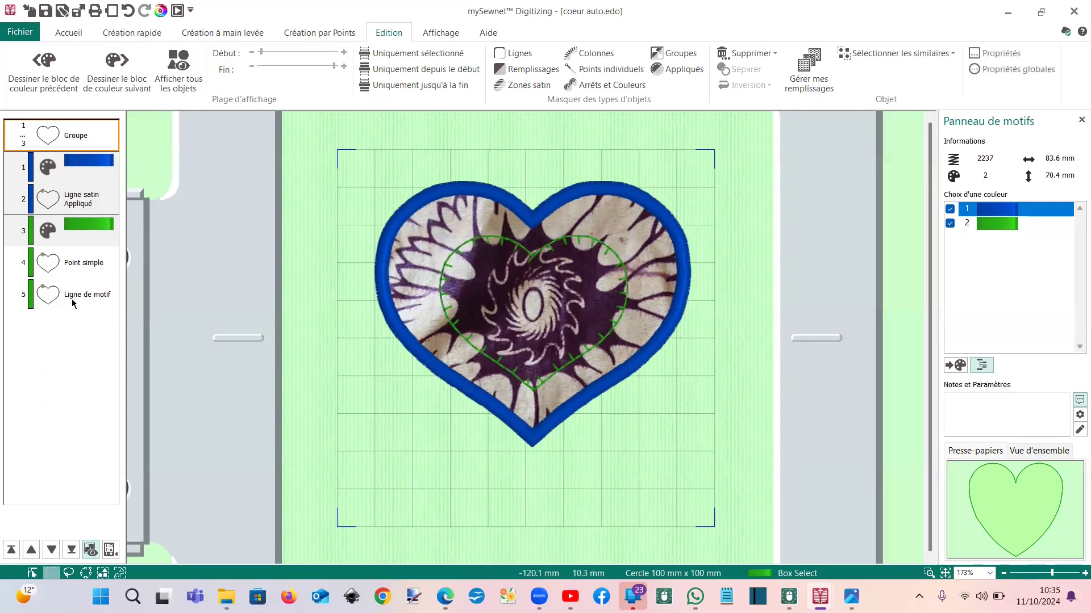
Change the small heart's motif line to a satin line (Ligne satin)
{"action": "left_click", "coordinate": [73, 302]}
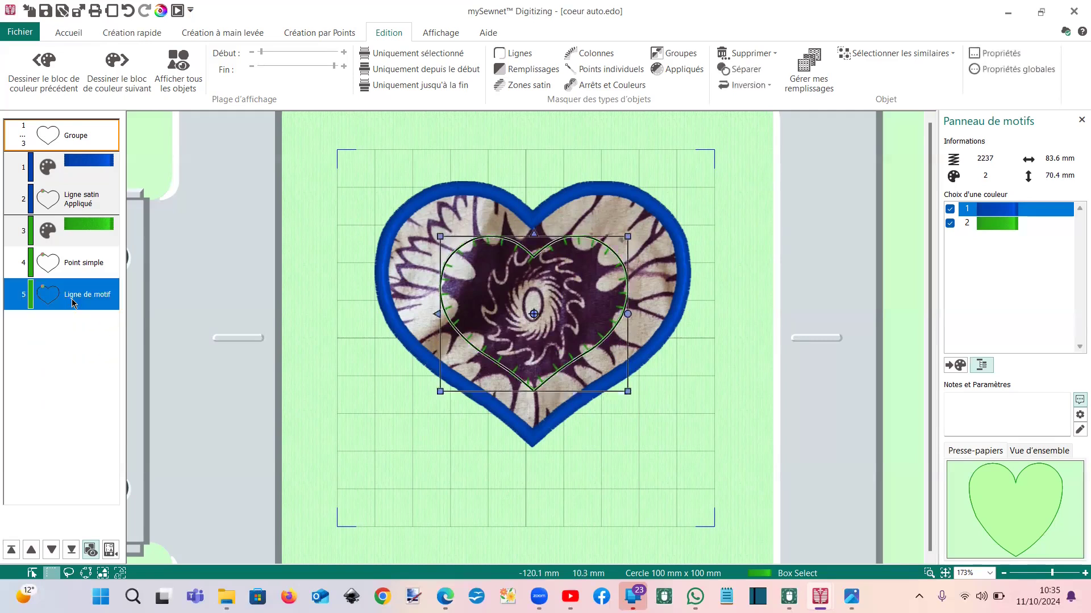
{"action": "right_click", "coordinate": [73, 302]}
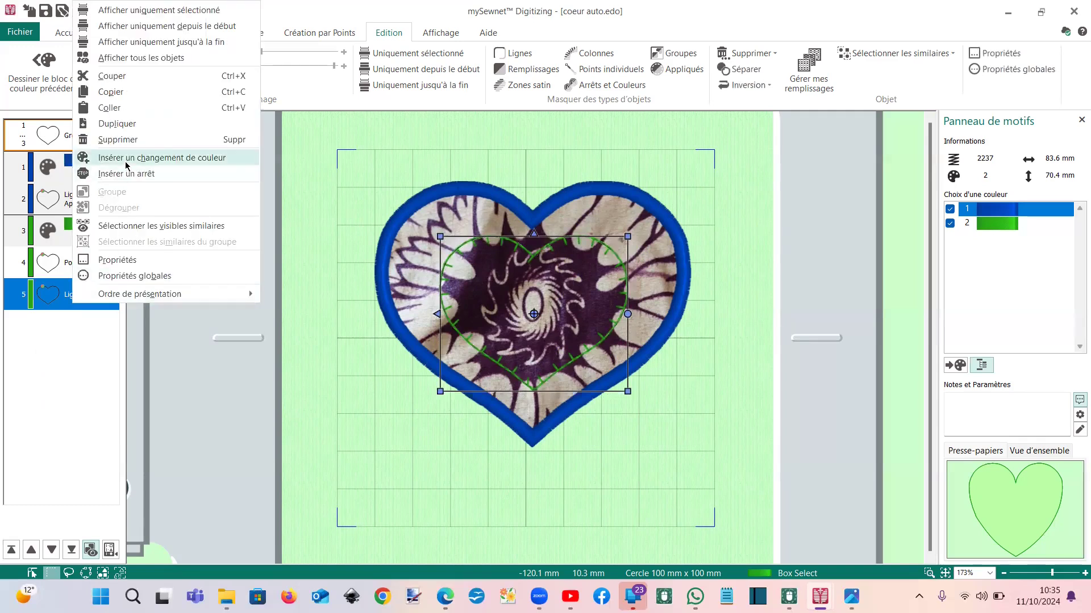
{"action": "left_click", "coordinate": [122, 258]}
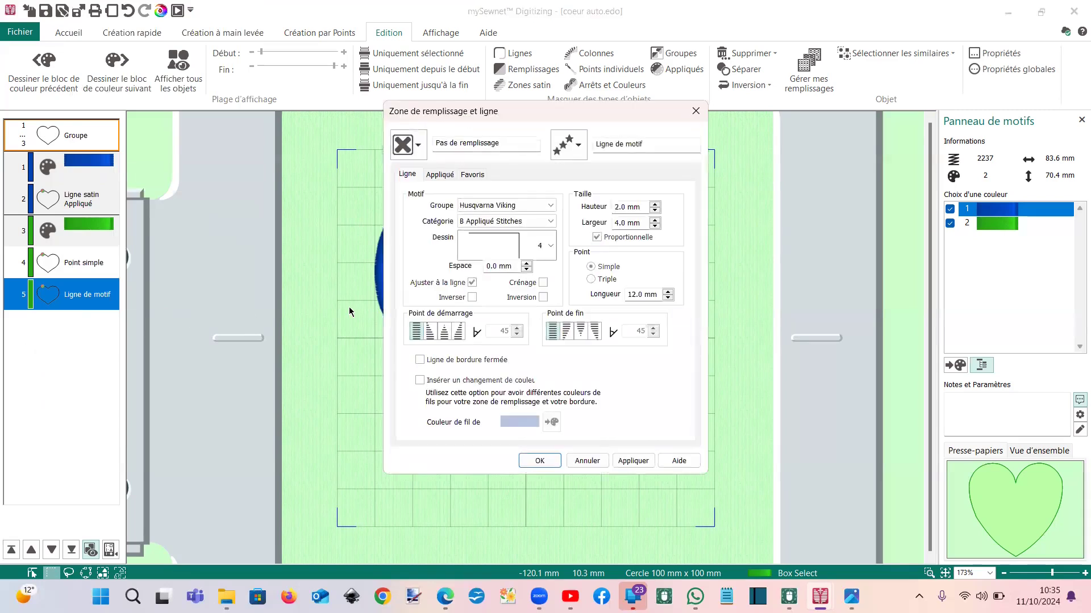
{"action": "left_click", "coordinate": [577, 146]}
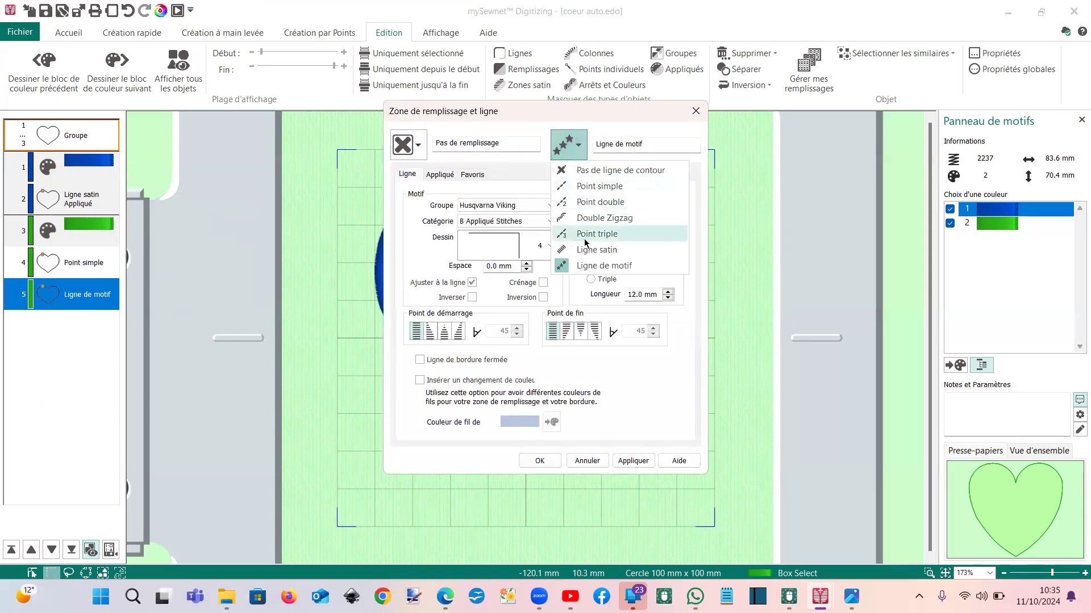
{"action": "left_click", "coordinate": [585, 249]}
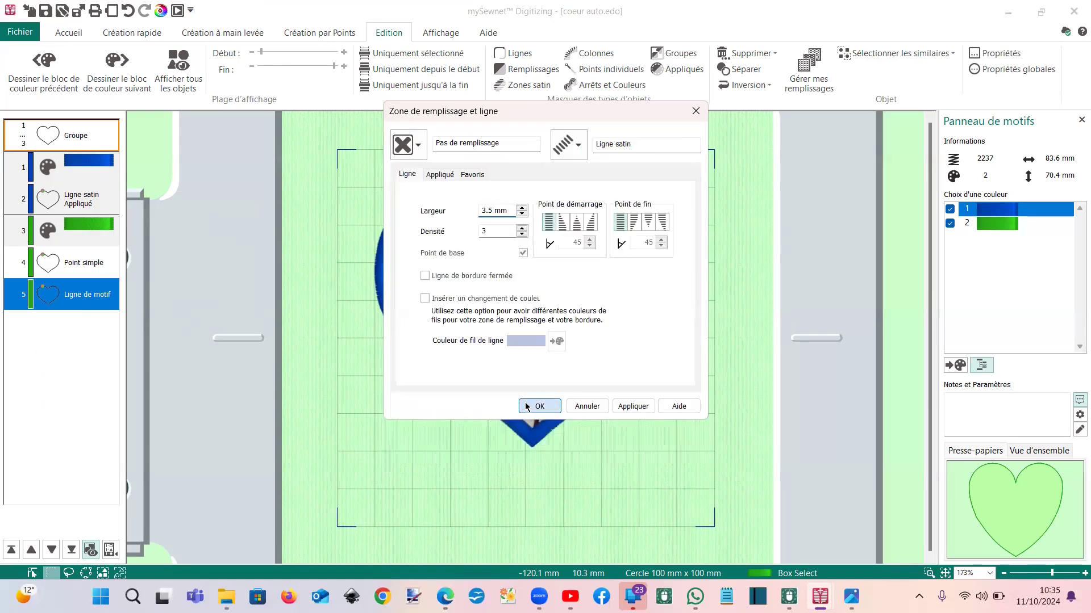
{"action": "left_click", "coordinate": [538, 407]}
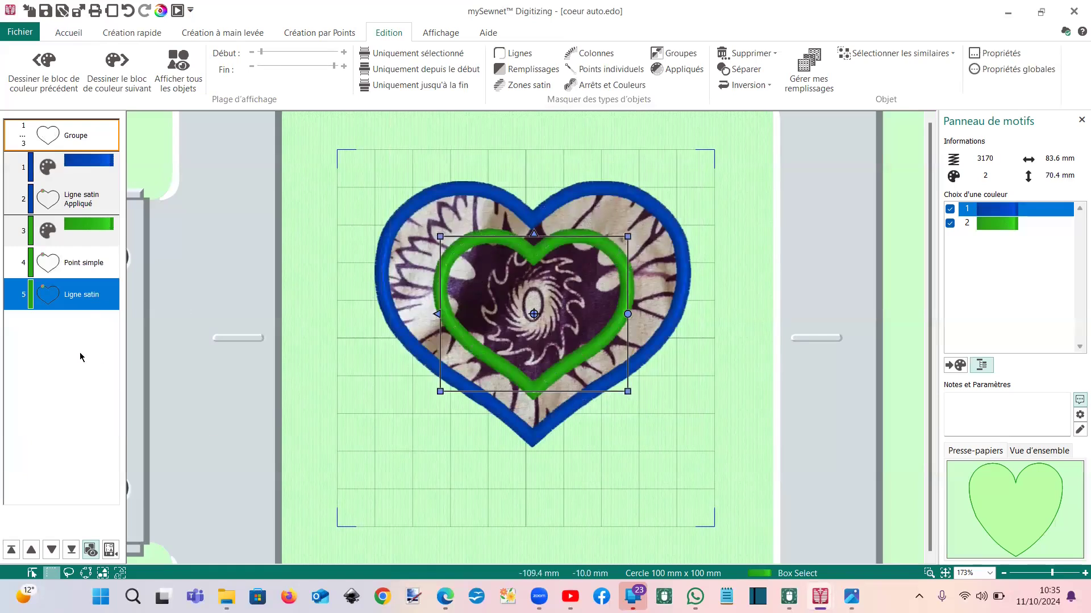
Give the small heart's simple-stitch object a shape fill (Remplissage de forme) with density 17
{"action": "left_click", "coordinate": [61, 268]}
{"action": "right_click", "coordinate": [61, 268]}
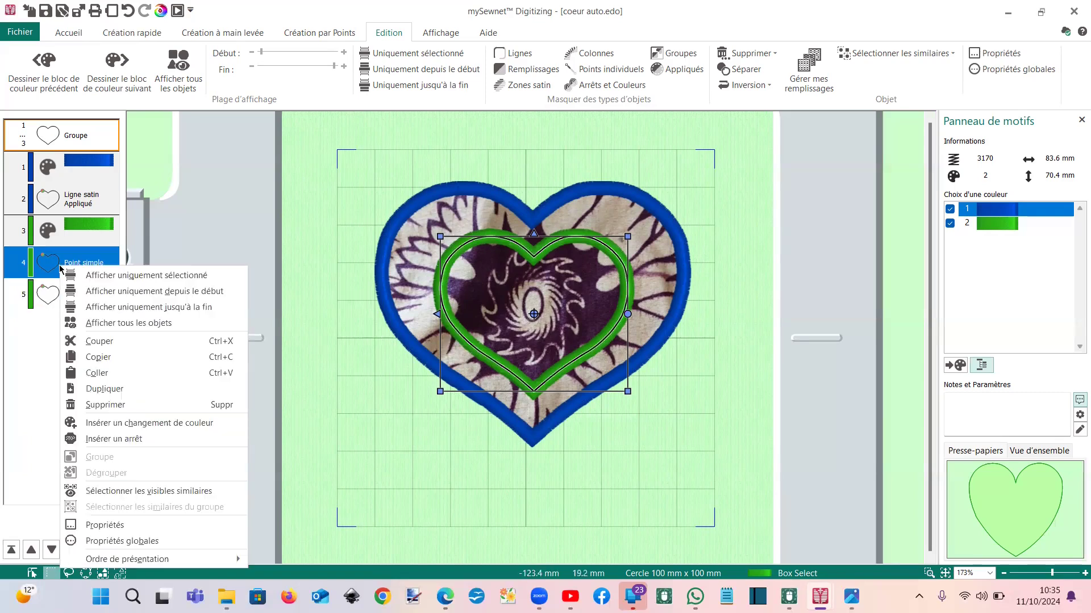
{"action": "left_click", "coordinate": [129, 528]}
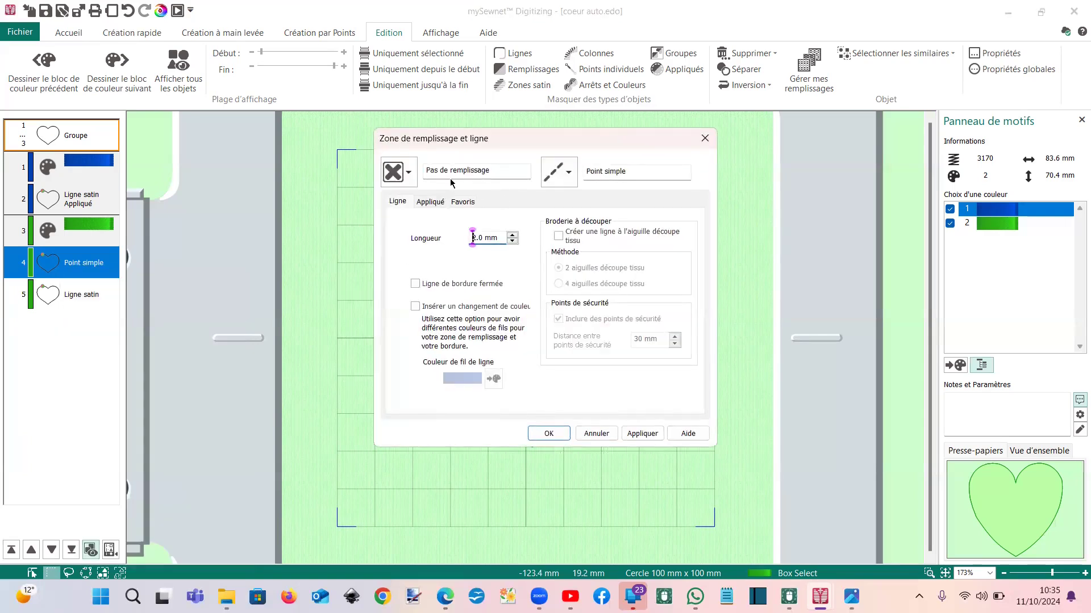
{"action": "left_click", "coordinate": [408, 173]}
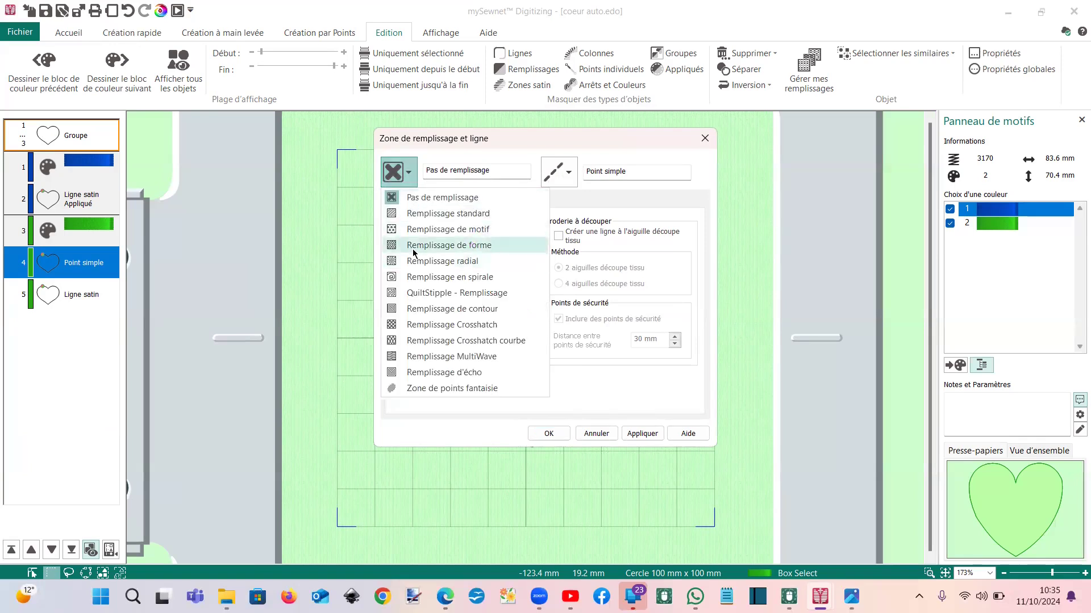
{"action": "left_click", "coordinate": [590, 274]}
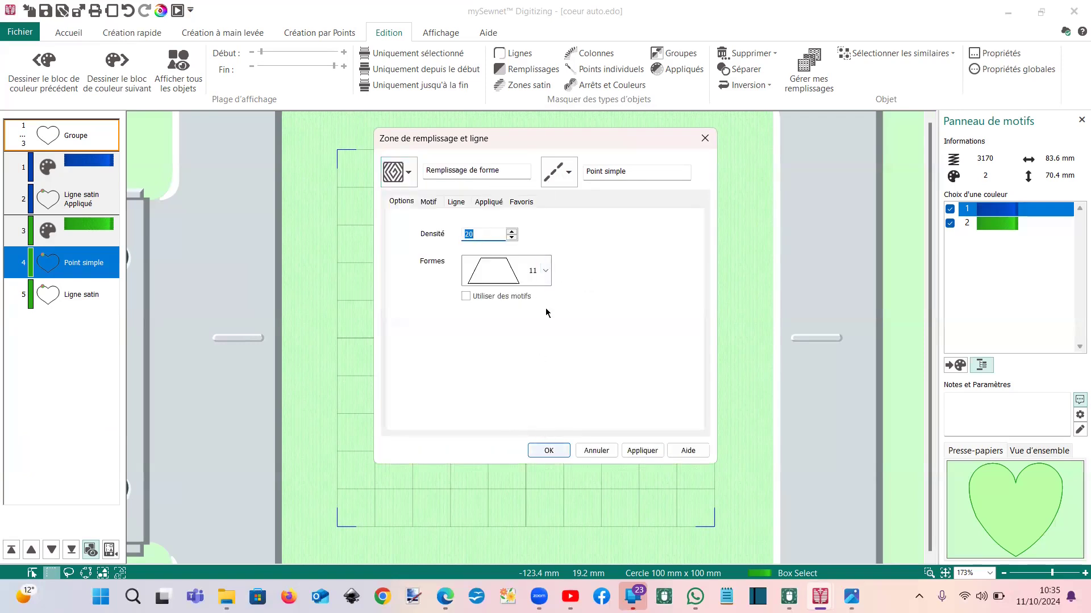
{"action": "left_click", "coordinate": [515, 239]}
{"action": "left_click", "coordinate": [514, 239]}
{"action": "left_click", "coordinate": [544, 455]}
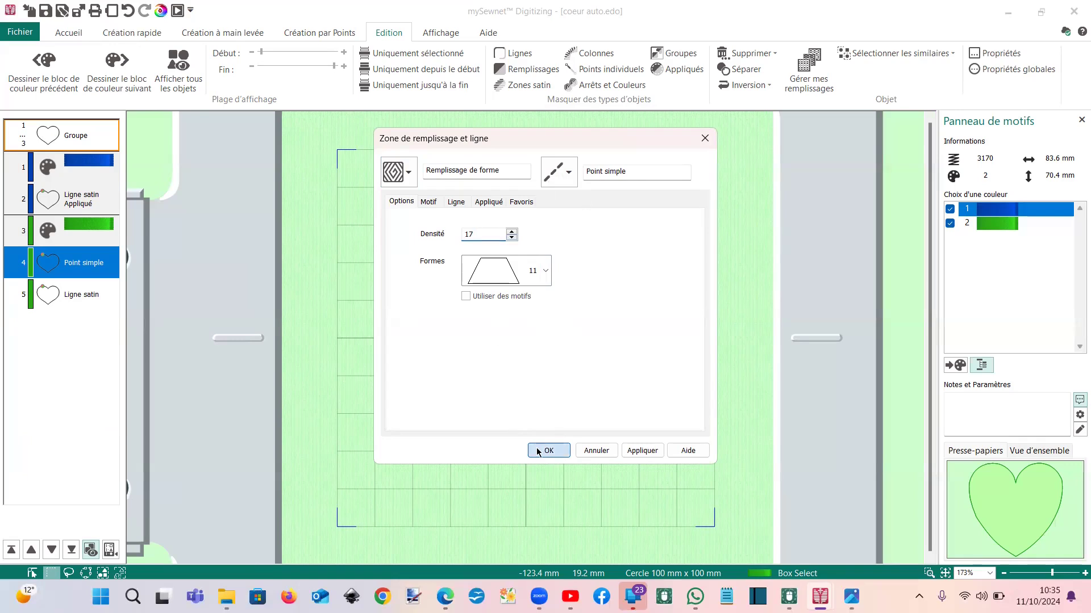
{"action": "left_click", "coordinate": [538, 450]}
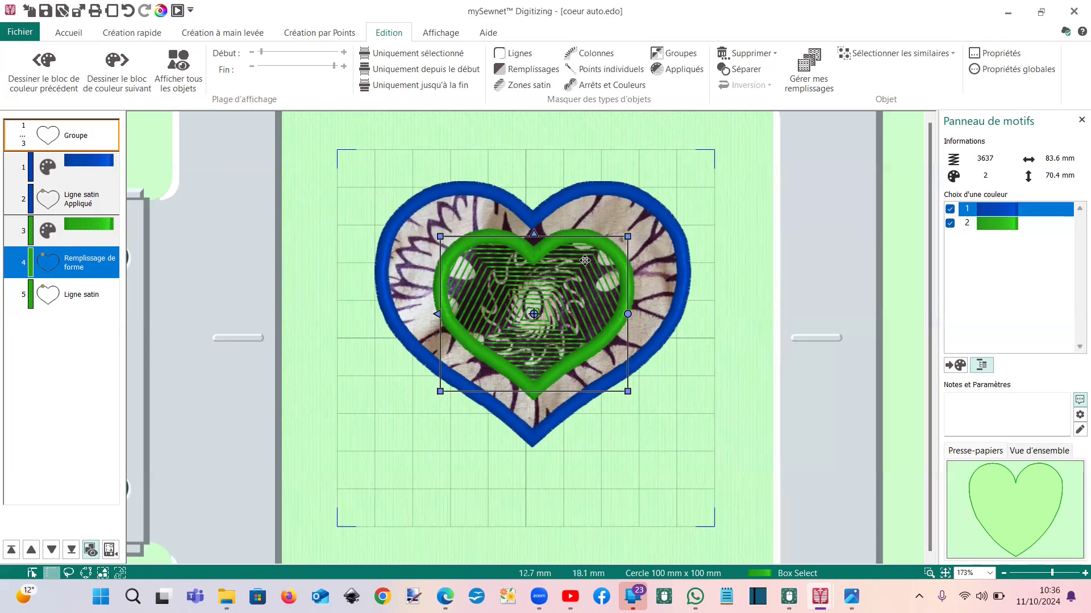
Cut a QuickStitch hole in the large heart's appliqué inside the small heart, with colour tolerance 10 and a low number of points
{"action": "left_click", "coordinate": [73, 203]}
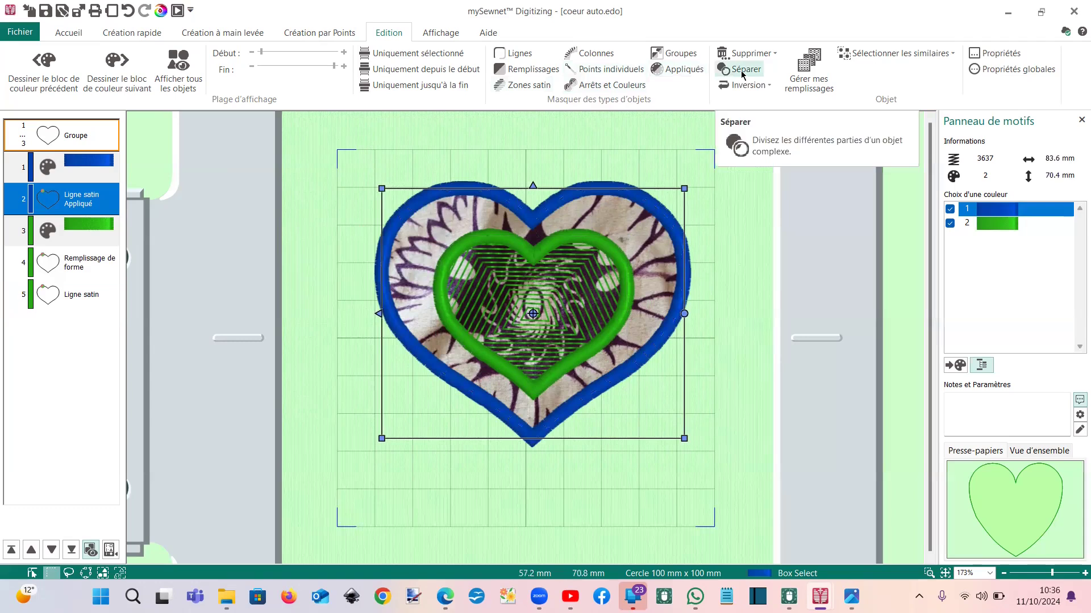
{"action": "left_click", "coordinate": [132, 33]}
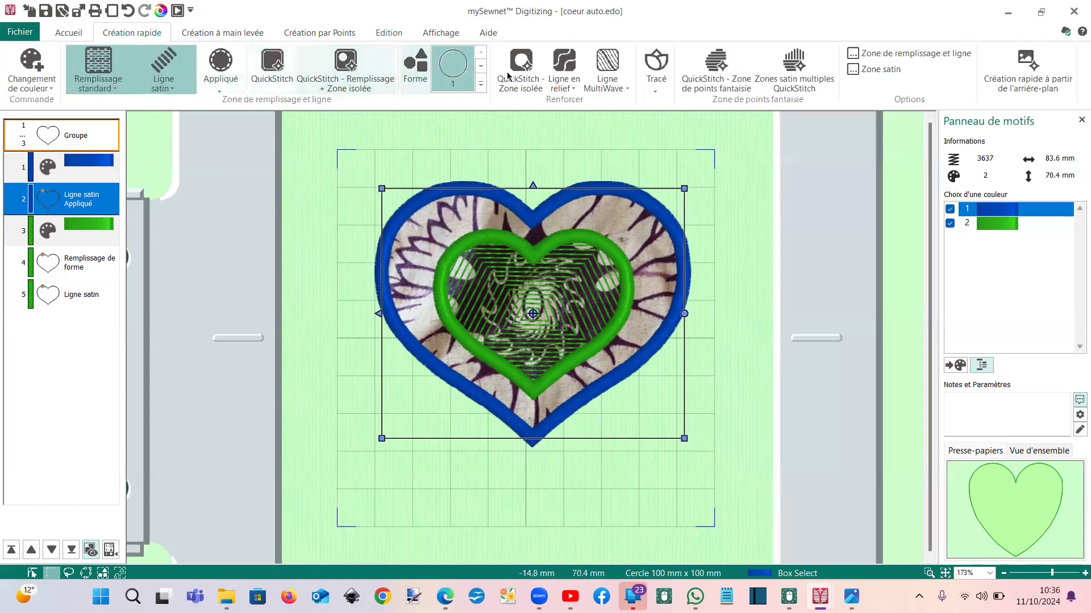
{"action": "left_click", "coordinate": [520, 70]}
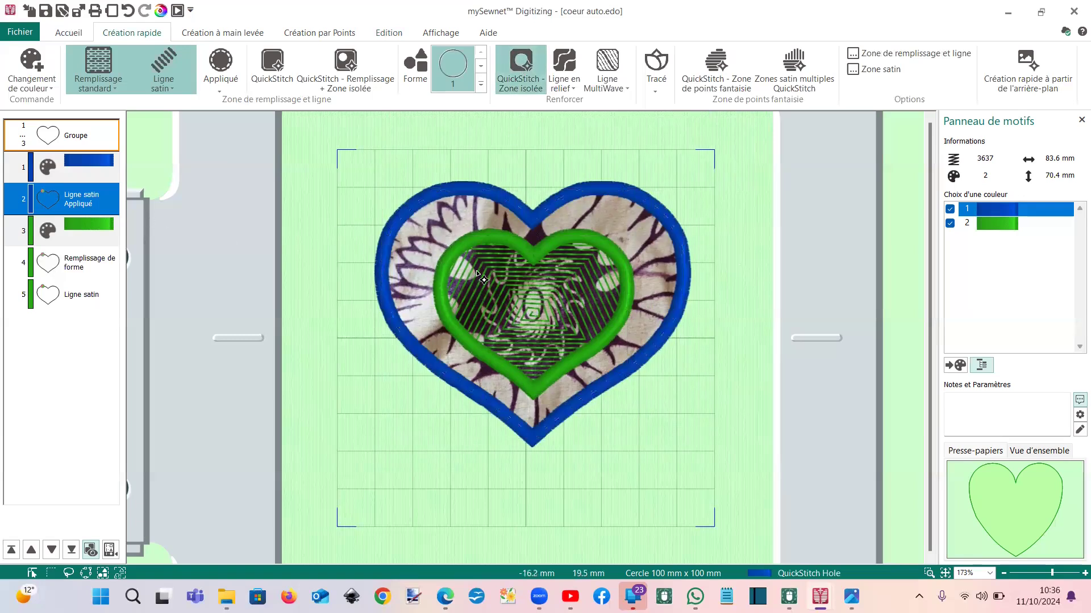
{"action": "left_click", "coordinate": [487, 278]}
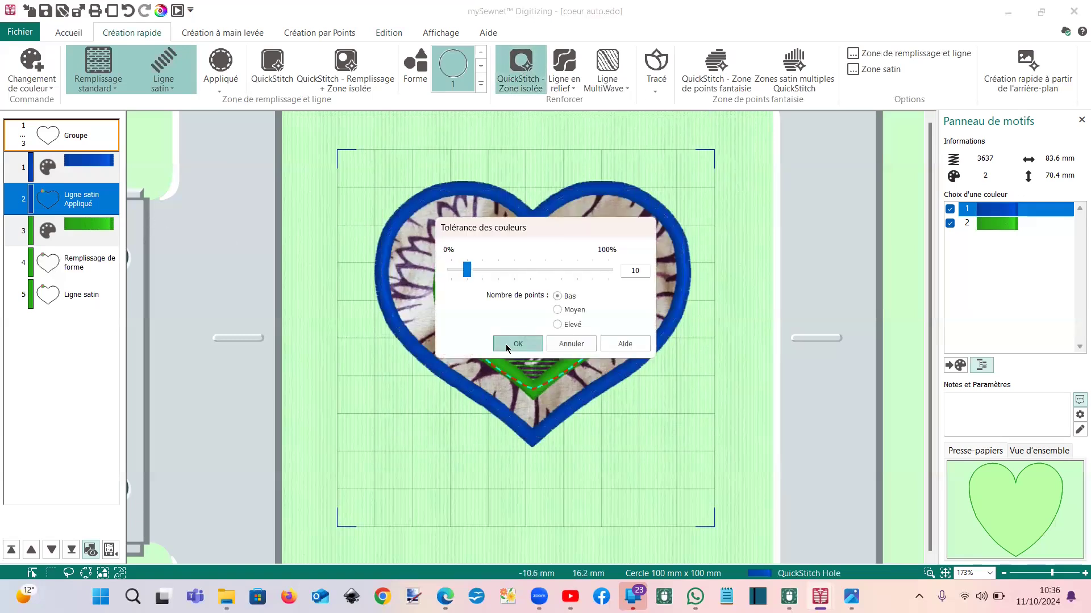
{"action": "left_click", "coordinate": [507, 348]}
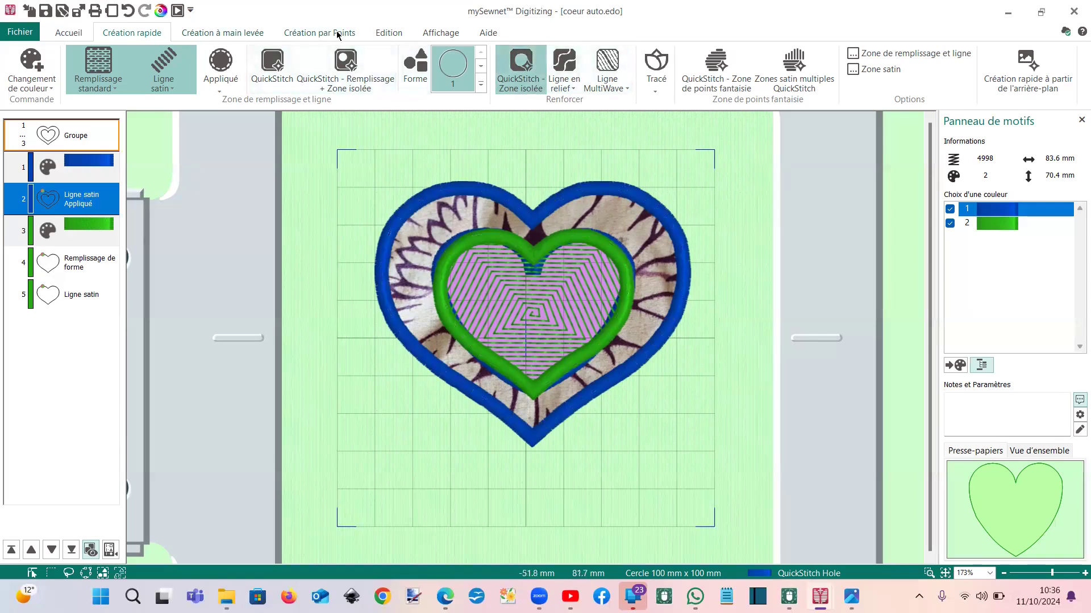
Separate the large heart's satin-line appliqué into individual objects
{"action": "left_click", "coordinate": [381, 35]}
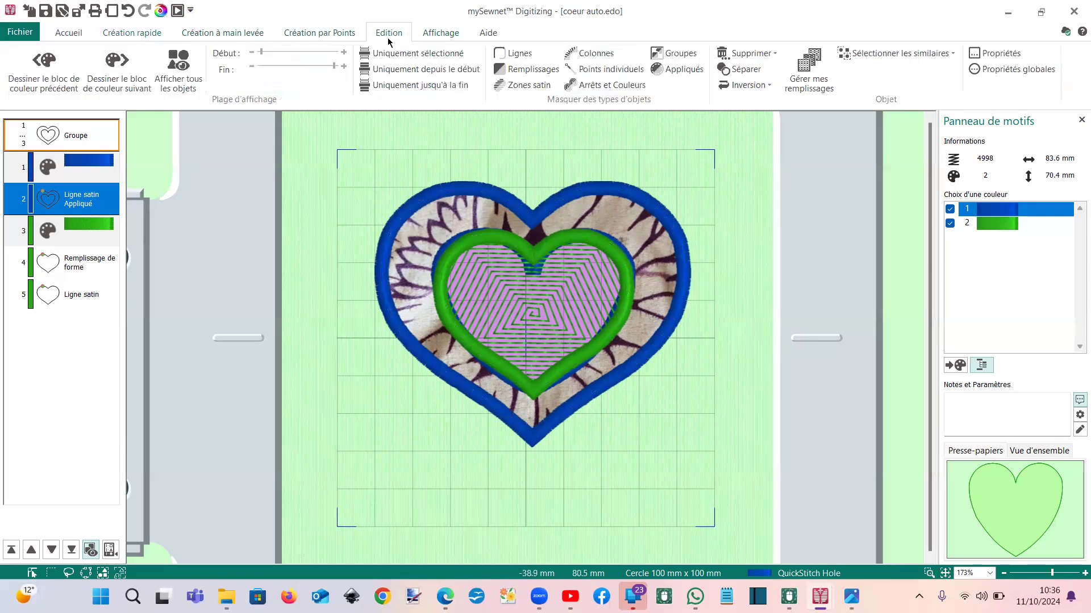
{"action": "left_click", "coordinate": [735, 70]}
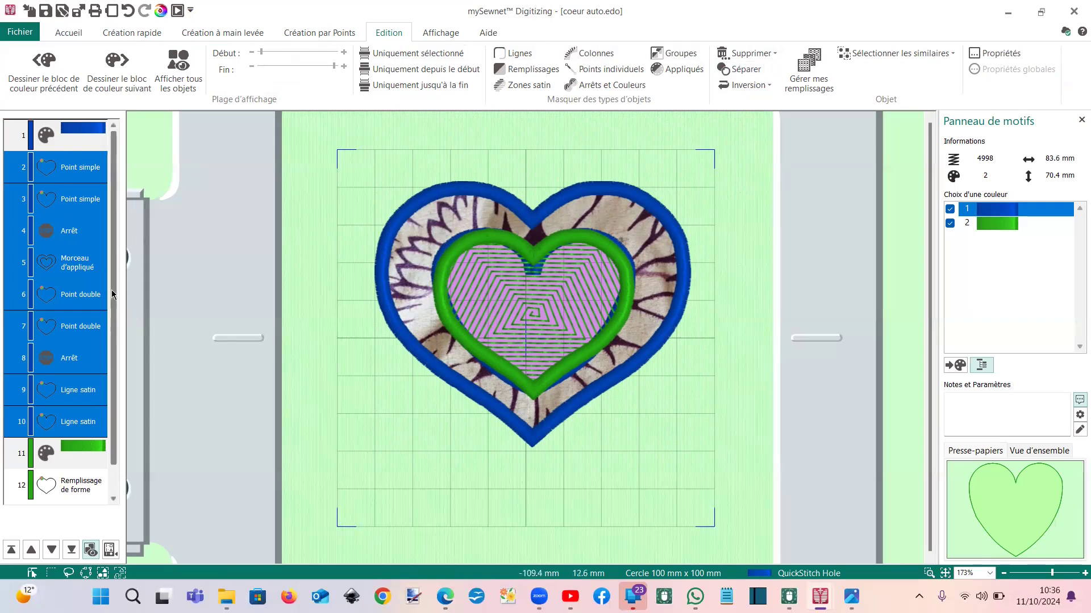
{"action": "left_click_drag", "start_coordinate": [113, 295], "coordinate": [111, 385]}
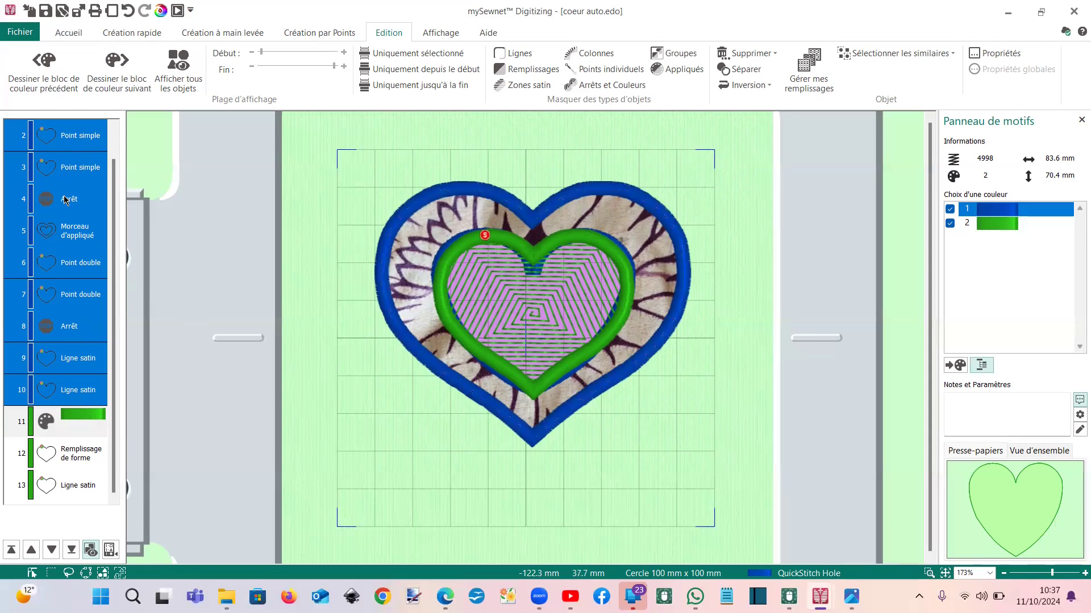
Delete the blue satin line around the inner heart-shaped hole, keeping the large heart's outer satin line
{"action": "left_click", "coordinate": [76, 391]}
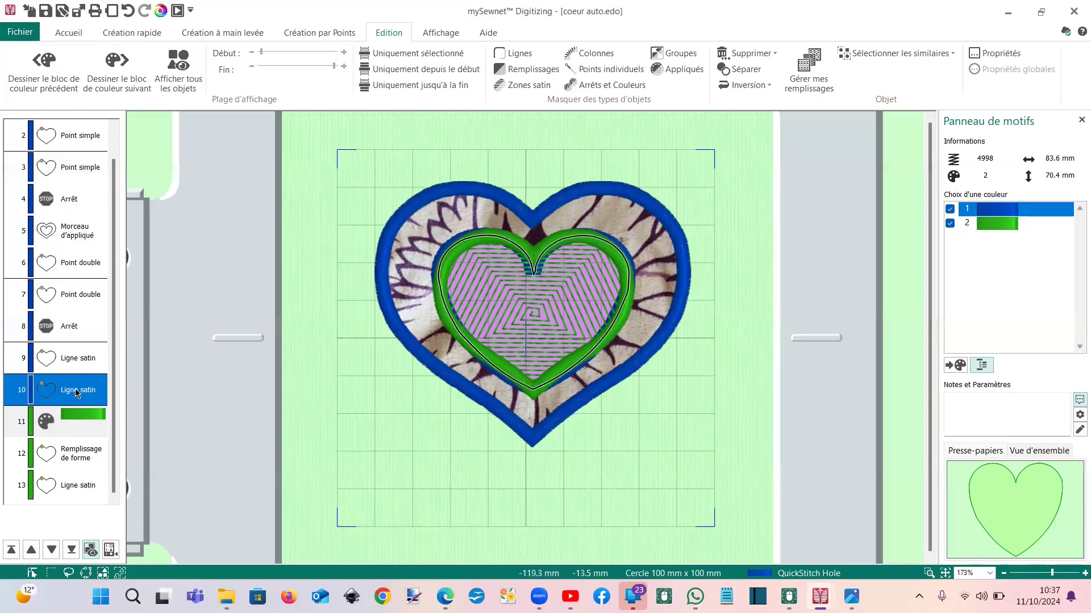
{"action": "left_click", "coordinate": [74, 360]}
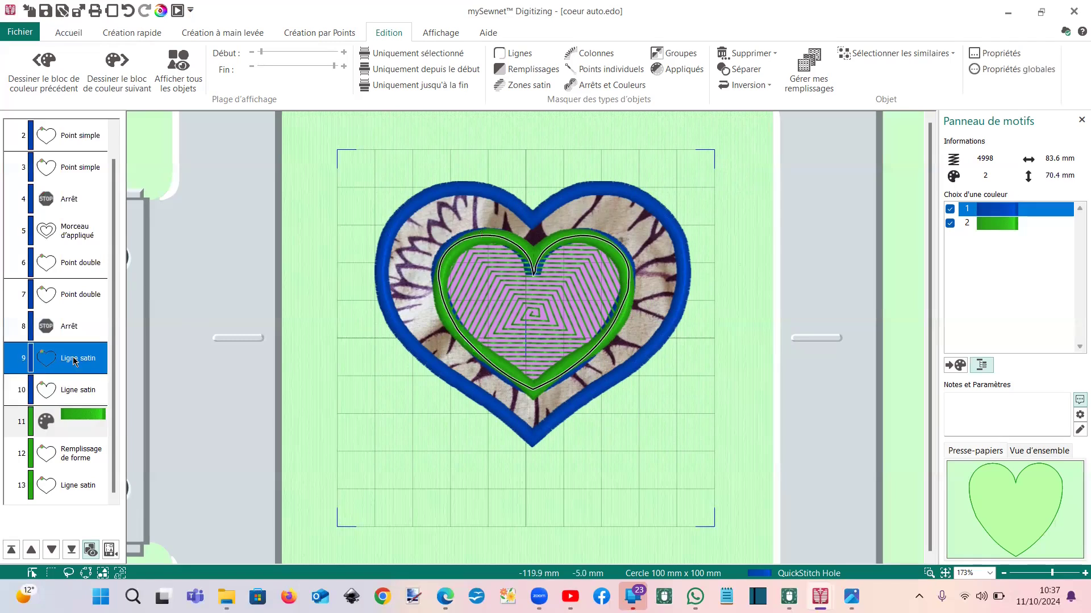
{"action": "right_click", "coordinate": [366, 328]}
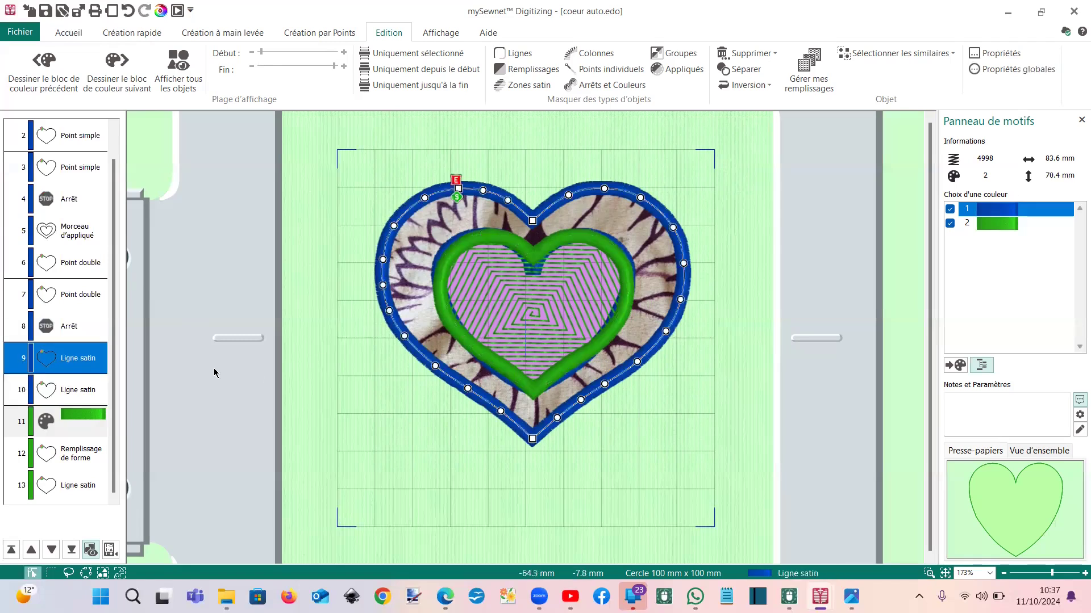
{"action": "left_click", "coordinate": [88, 394]}
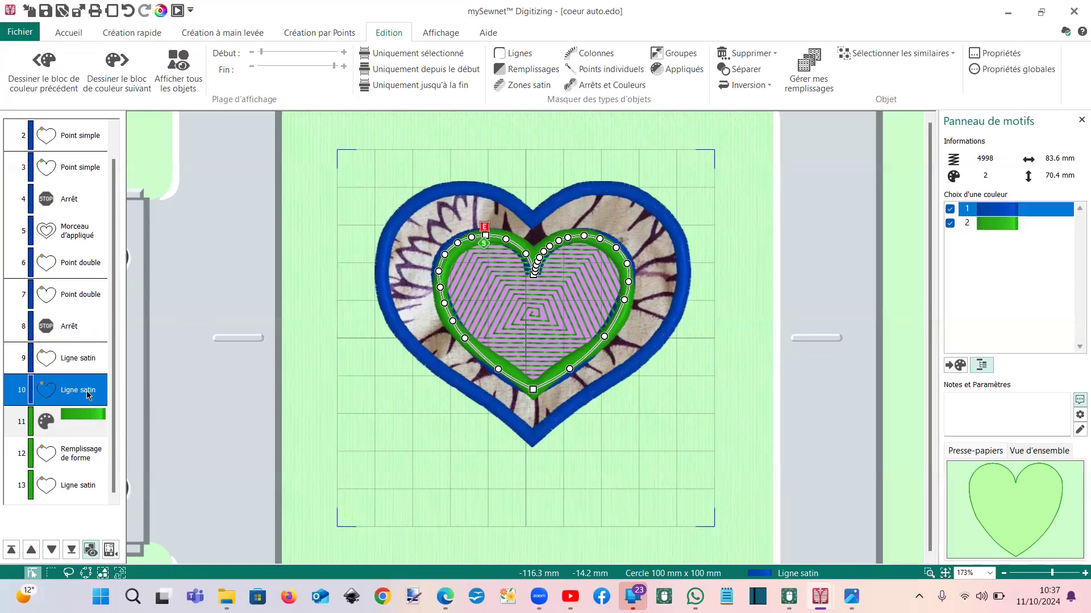
{"action": "key", "text": "Delete"}
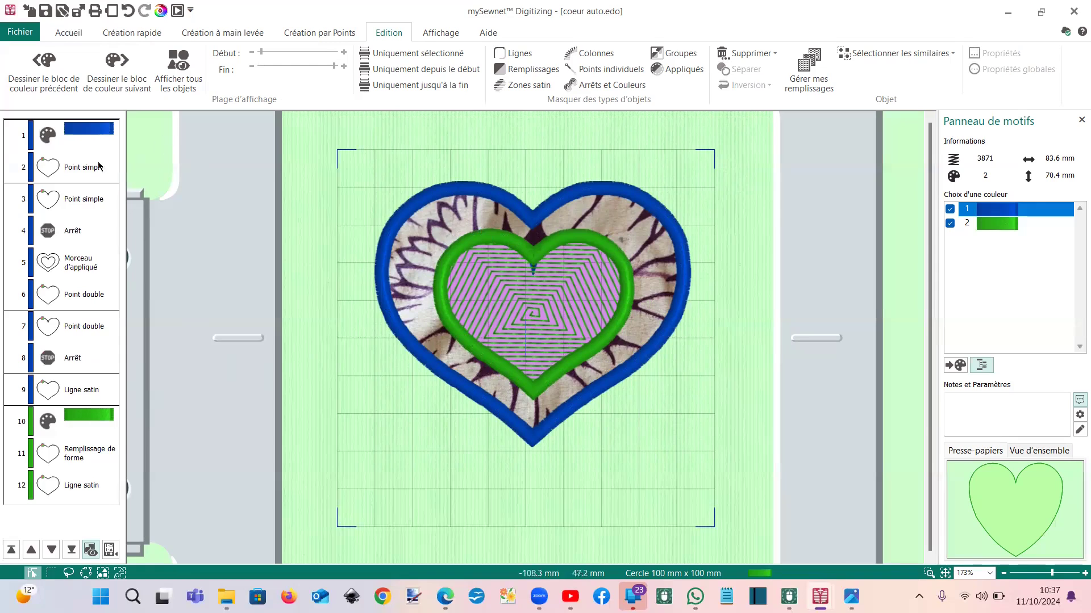
Delete two points at the notch tip of the inner blue simple-stitch line and raise the remaining notch points under the green satin border
{"action": "left_click", "coordinate": [94, 198]}
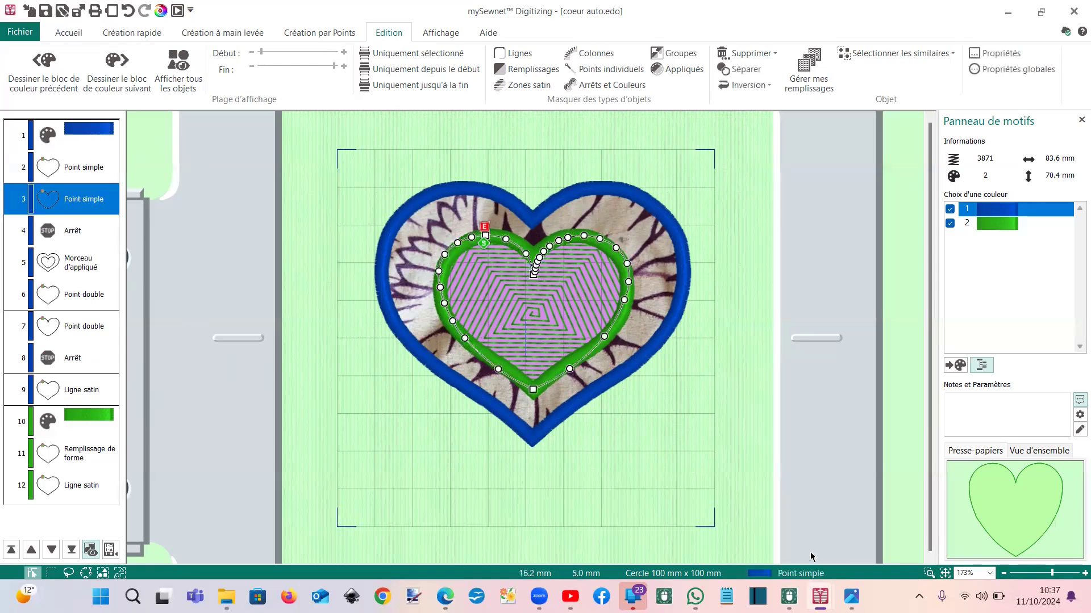
{"action": "left_click", "coordinate": [928, 573]}
{"action": "left_click_drag", "start_coordinate": [490, 216], "coordinate": [587, 321]}
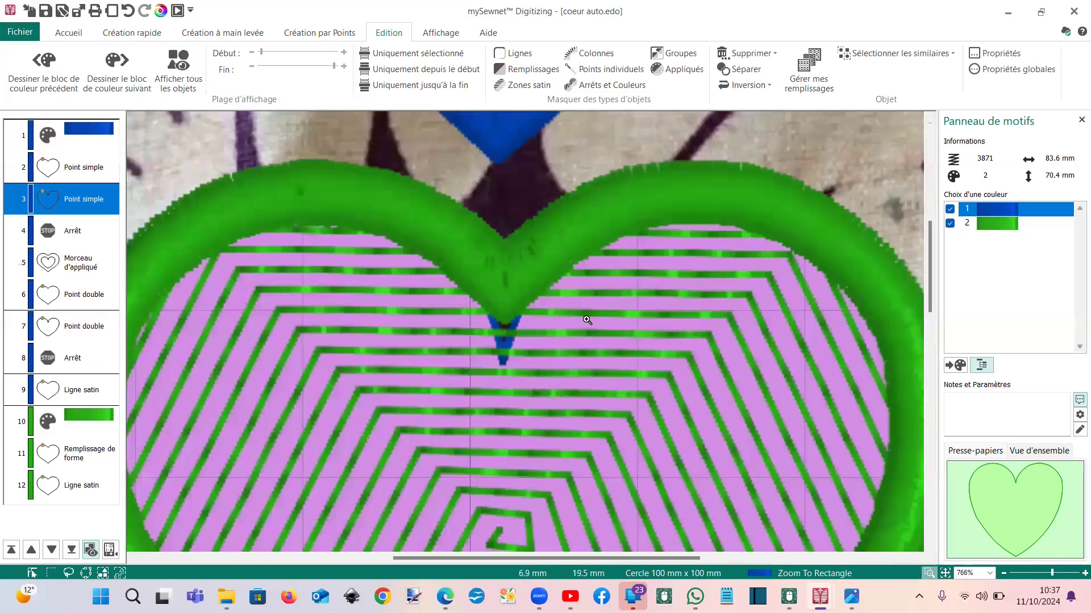
{"action": "right_click", "coordinate": [501, 344]}
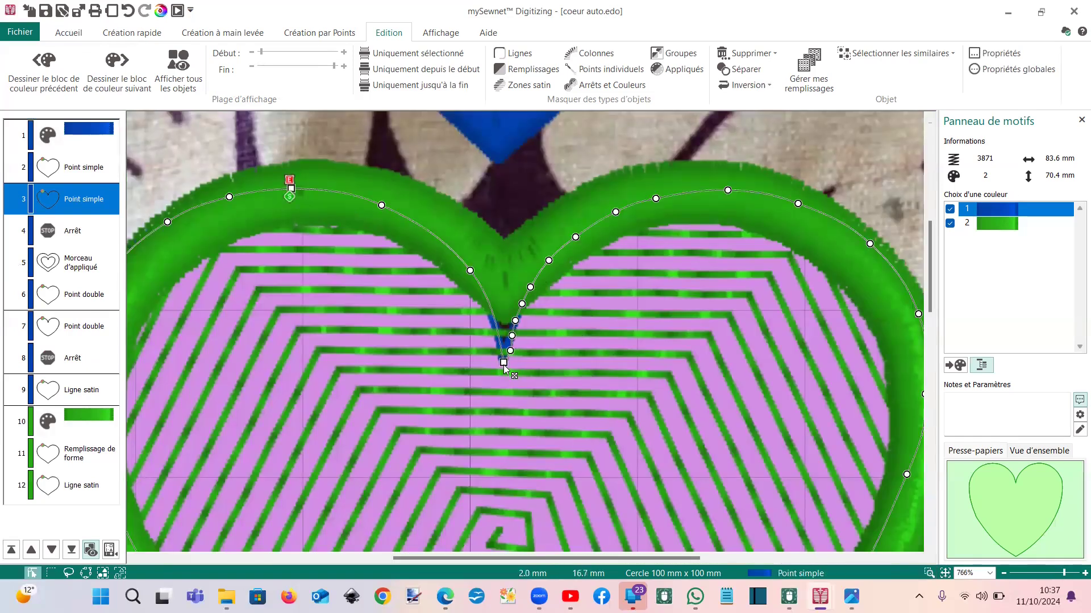
{"action": "left_click", "coordinate": [71, 34]}
{"action": "left_click", "coordinate": [648, 67]}
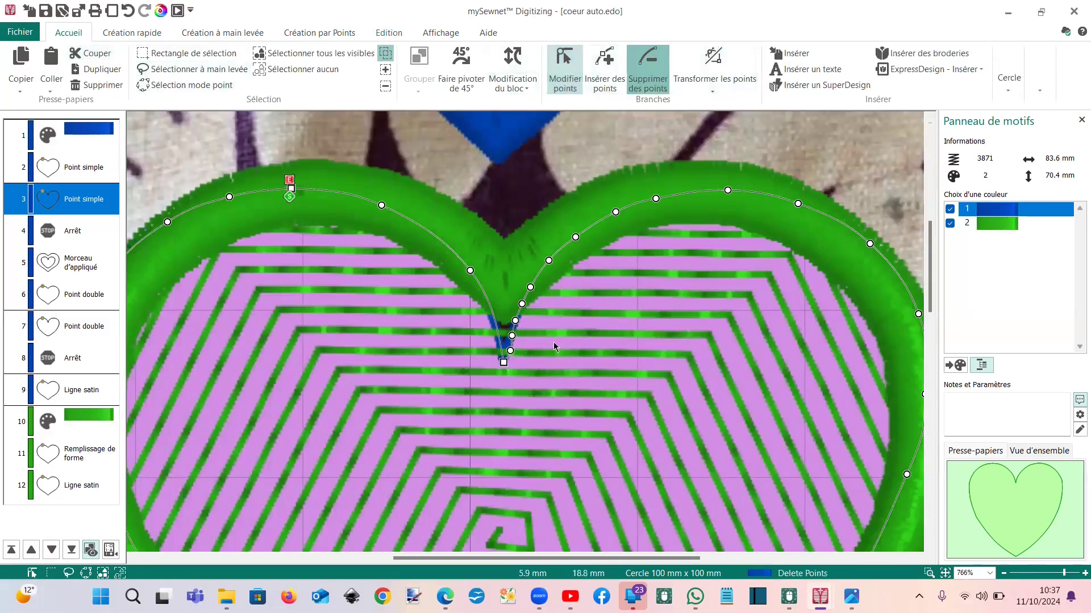
{"action": "left_click", "coordinate": [504, 365]}
{"action": "left_click", "coordinate": [510, 352]}
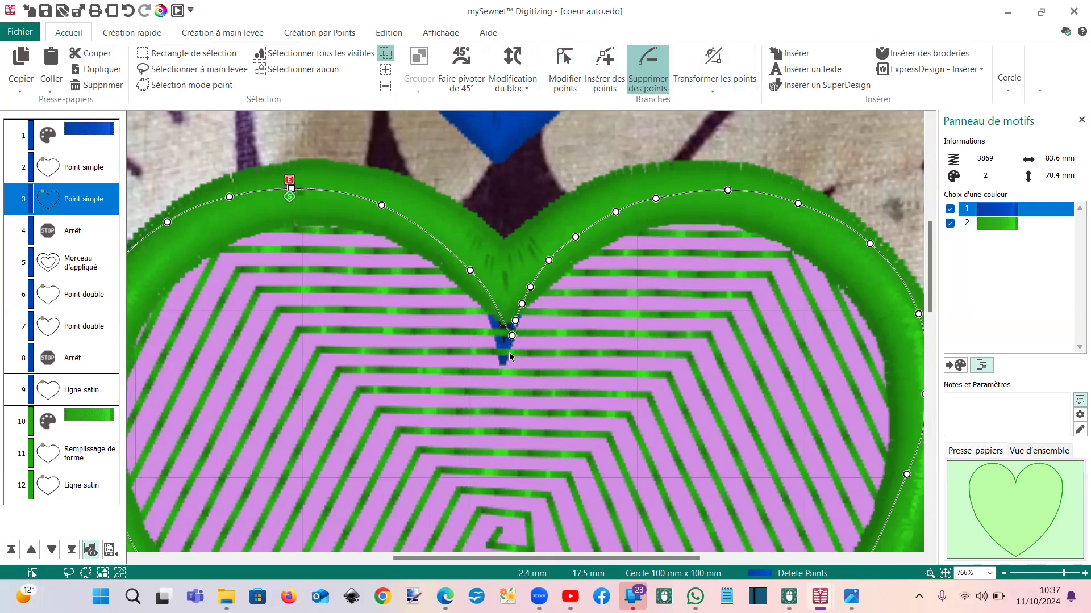
{"action": "right_click", "coordinate": [512, 352]}
{"action": "left_click_drag", "start_coordinate": [512, 336], "coordinate": [513, 309]}
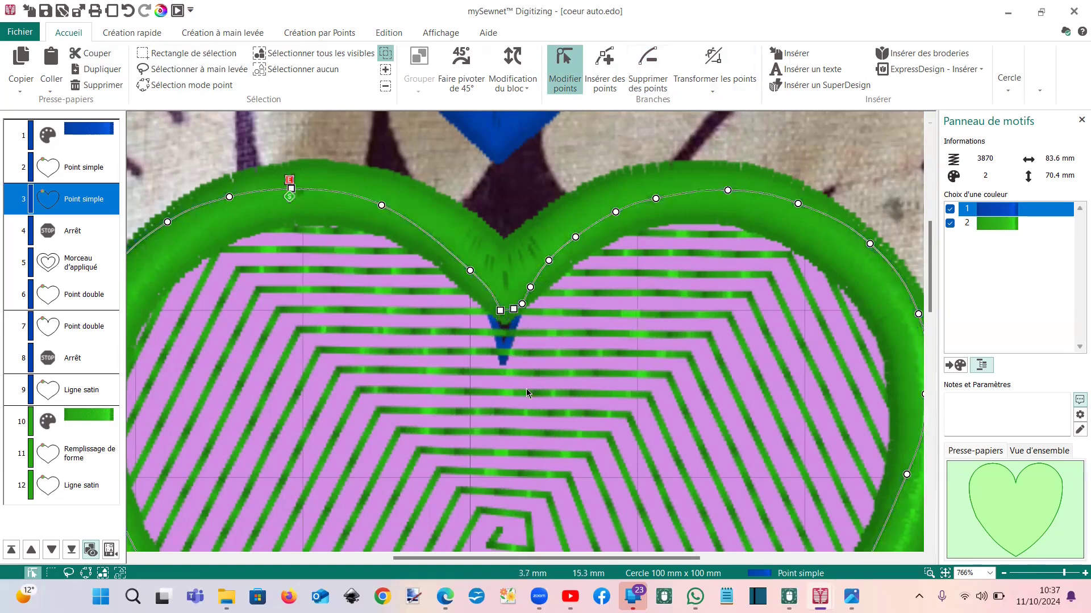
Delete the four lowest notch points from the inner outline of the large heart's appliqué piece
{"action": "left_click", "coordinate": [78, 268]}
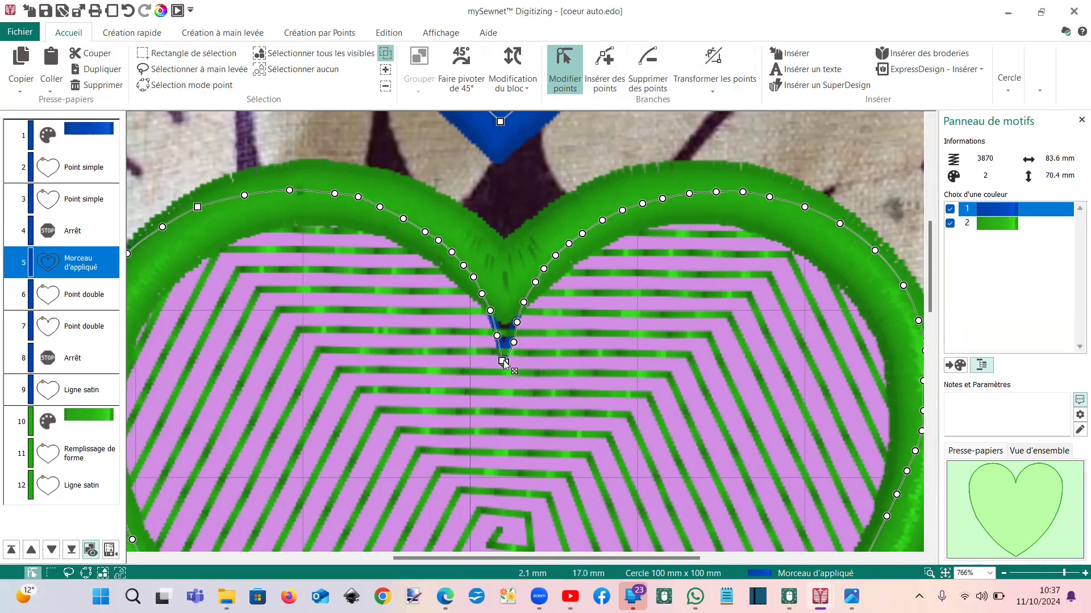
{"action": "left_click", "coordinate": [635, 62]}
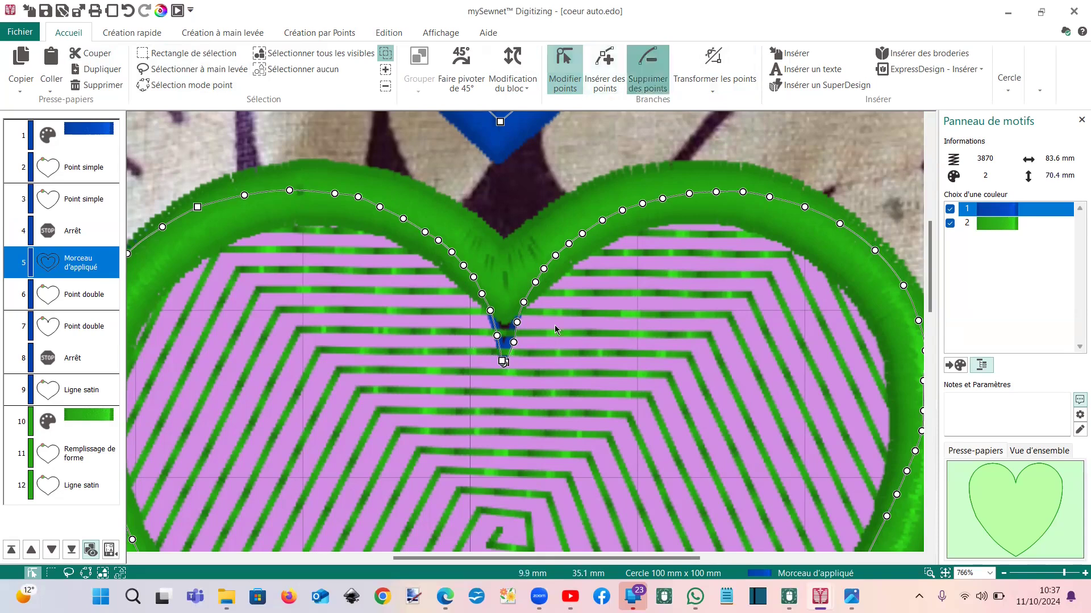
{"action": "left_click", "coordinate": [503, 362]}
{"action": "left_click", "coordinate": [505, 362]}
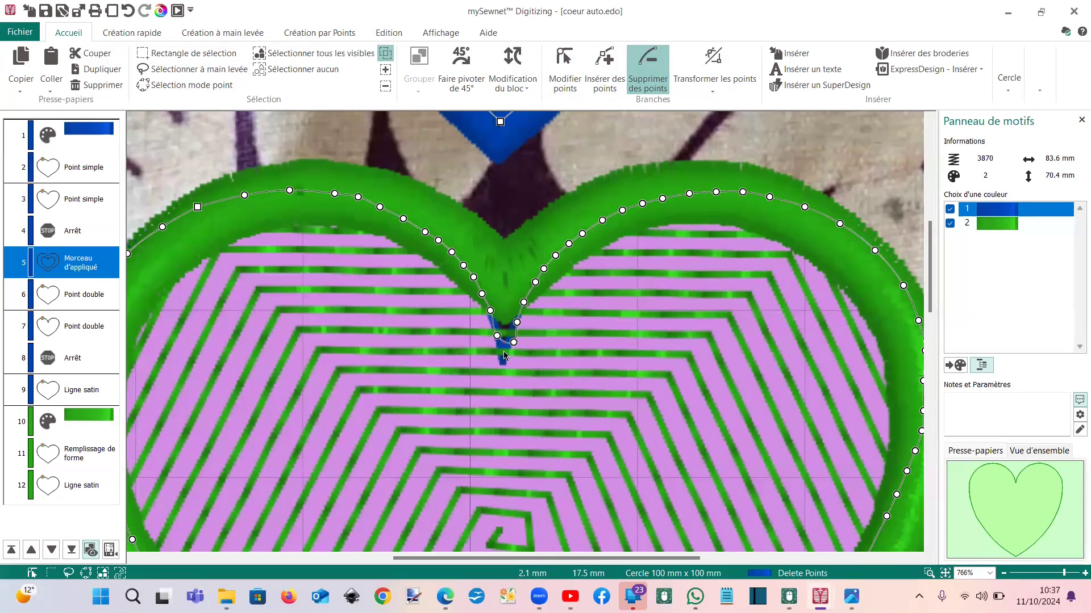
{"action": "left_click", "coordinate": [514, 343]}
{"action": "left_click", "coordinate": [497, 336]}
{"action": "key", "text": "Escape"}
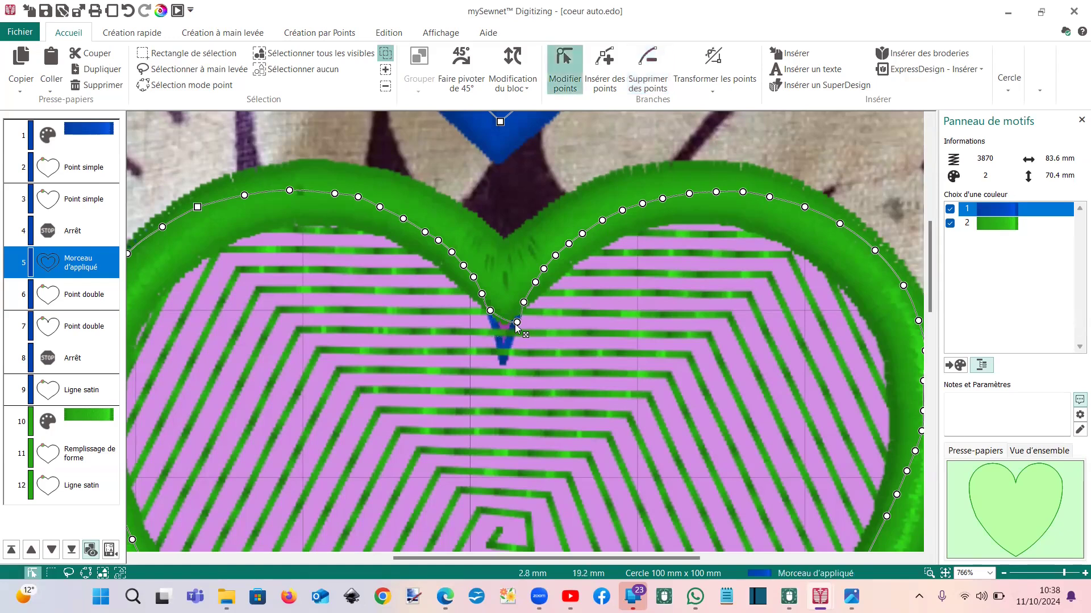
Move the notch tip point of the large appliqué piece's inner outline up under the green satin border
{"action": "left_click", "coordinate": [513, 323]}
{"action": "left_click_drag", "start_coordinate": [503, 342], "coordinate": [502, 343]}
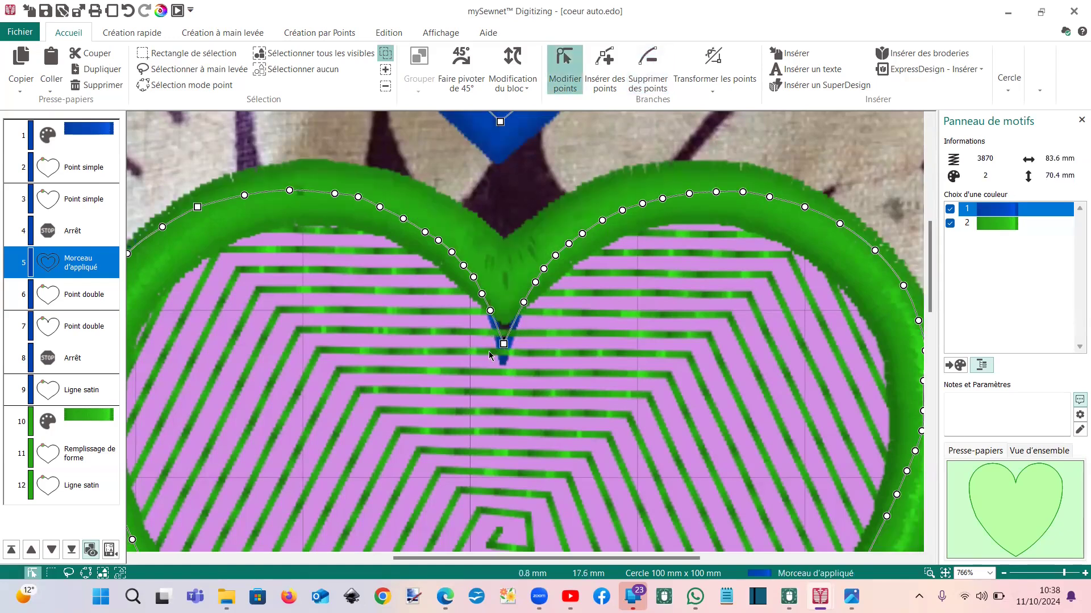
{"action": "left_click_drag", "start_coordinate": [502, 348], "coordinate": [505, 314]}
{"action": "left_click", "coordinate": [60, 296]}
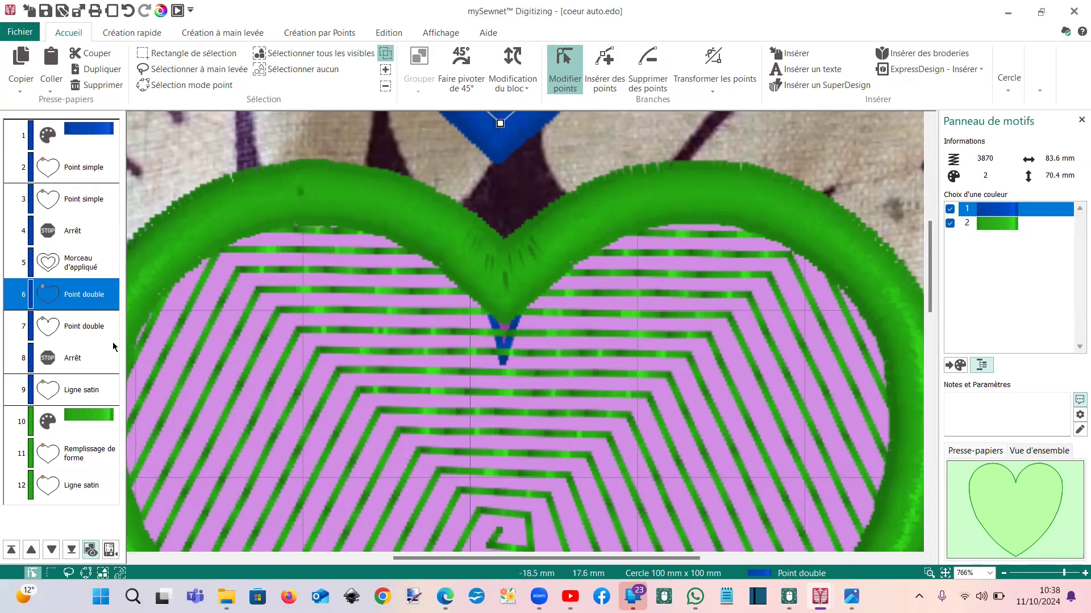
{"action": "left_click", "coordinate": [72, 304]}
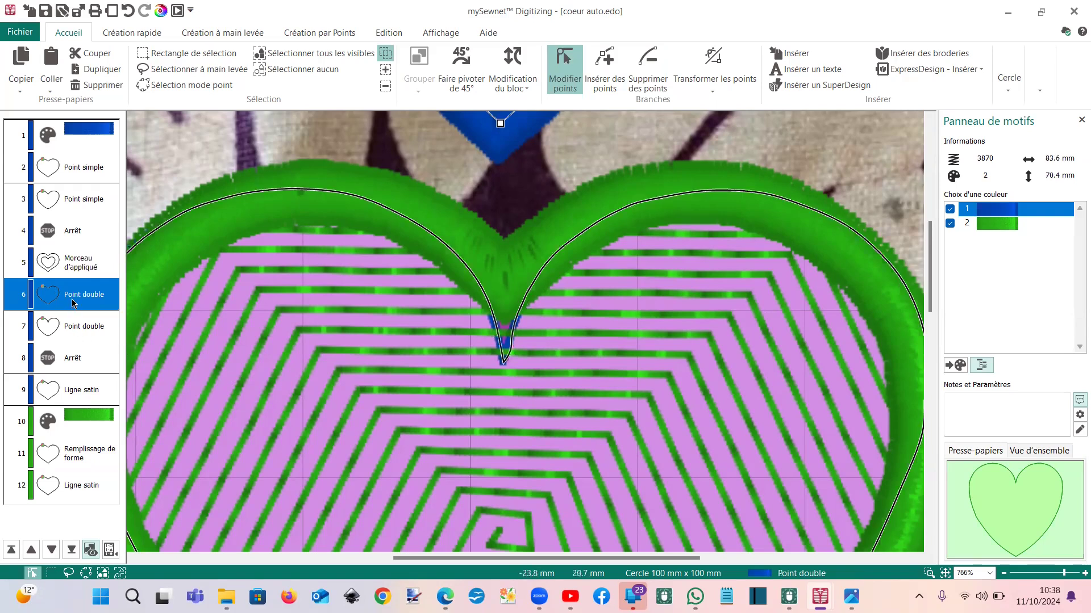
{"action": "right_click", "coordinate": [212, 311]}
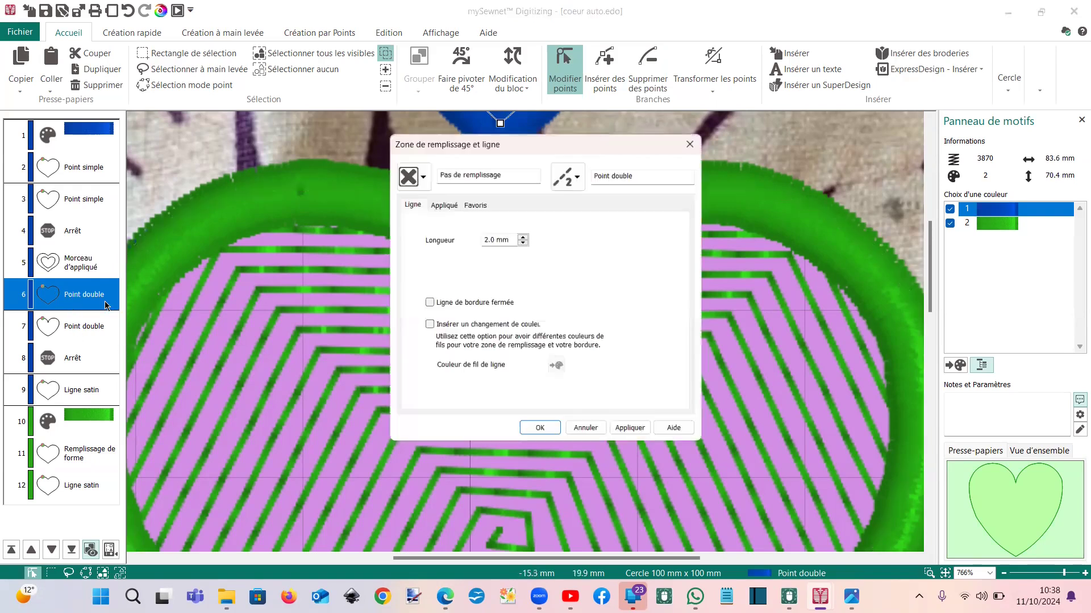
{"action": "left_click", "coordinate": [587, 434]}
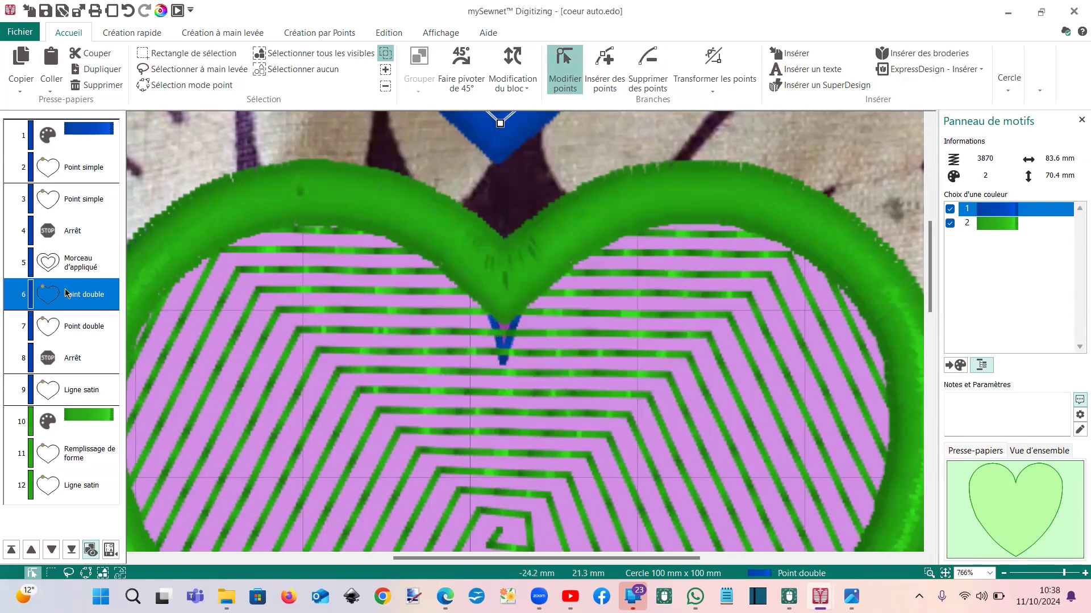
Delete the lowest notch points of the inner double-stitch line and raise its remaining tip point under the green satin border
{"action": "left_click", "coordinate": [188, 53]}
{"action": "left_click", "coordinate": [565, 65]}
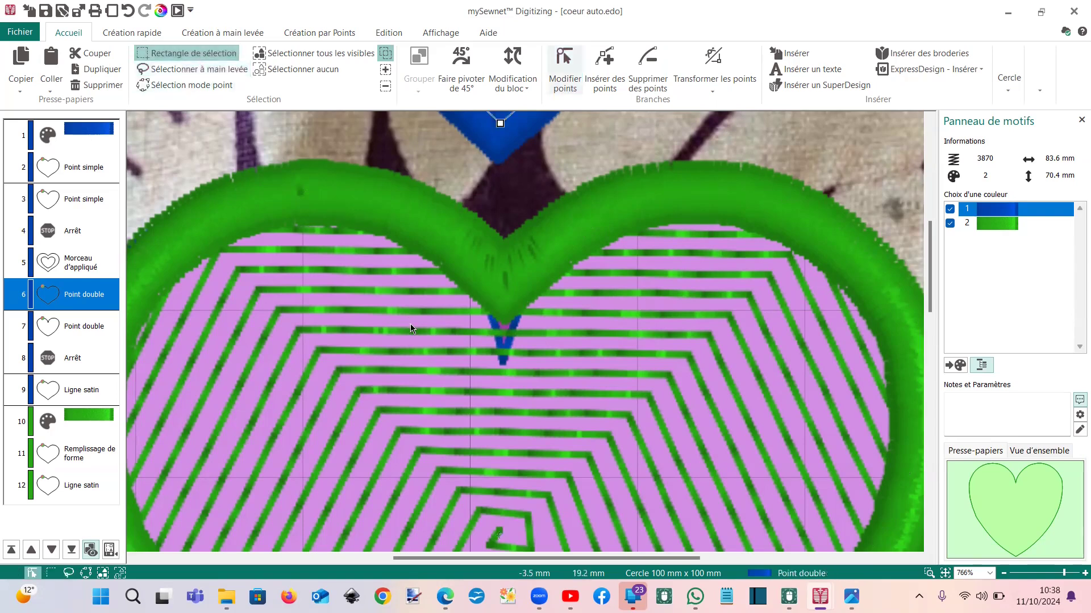
{"action": "left_click", "coordinate": [502, 362]}
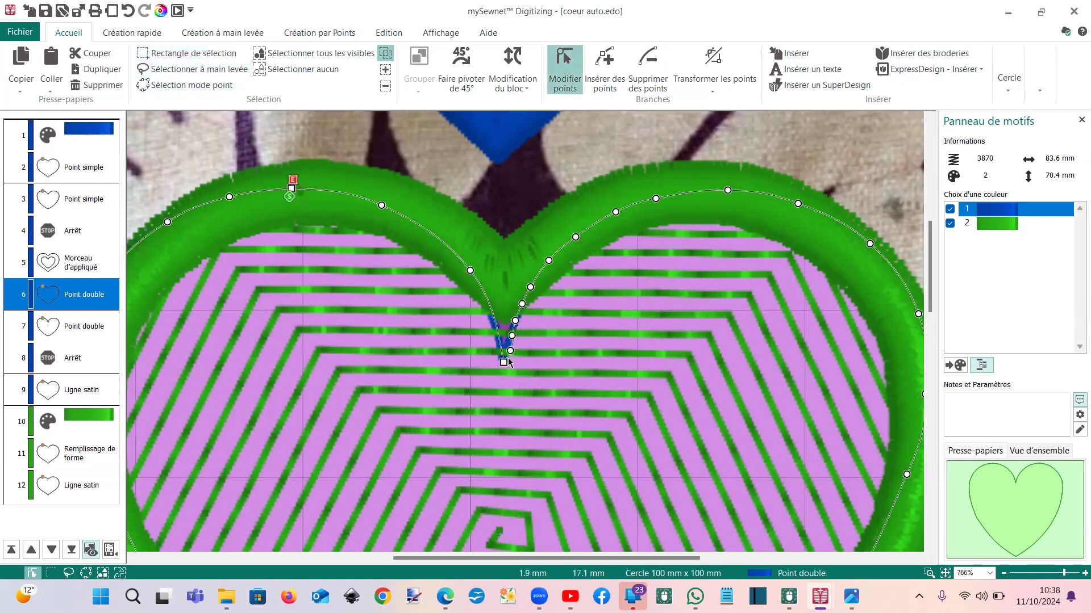
{"action": "left_click", "coordinate": [648, 80]}
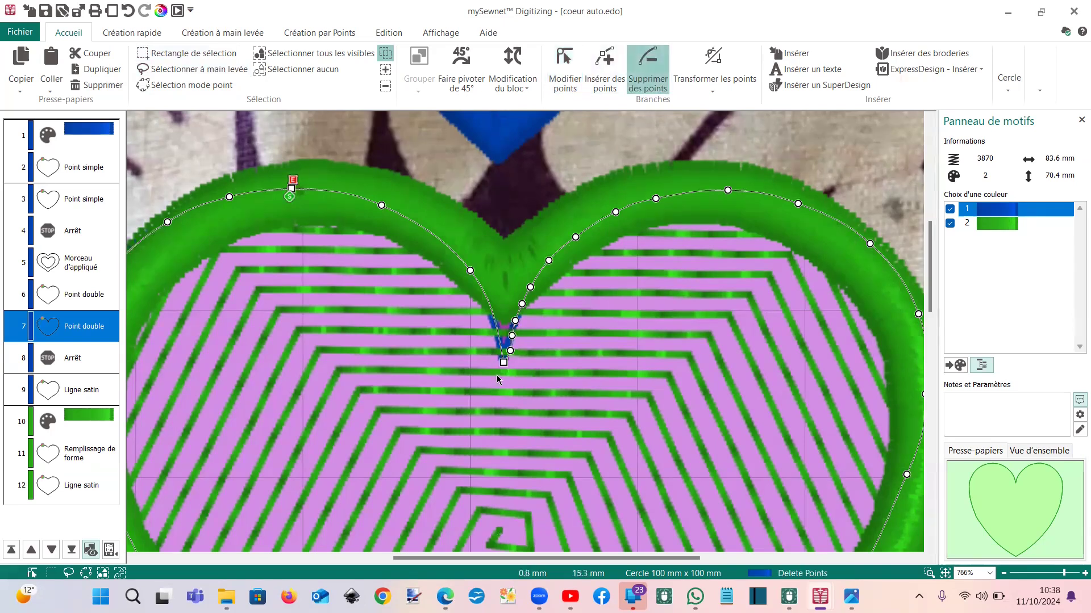
{"action": "left_click", "coordinate": [510, 352]}
{"action": "left_click", "coordinate": [512, 337]}
{"action": "left_click", "coordinate": [511, 339]}
{"action": "key", "text": "Escape"}
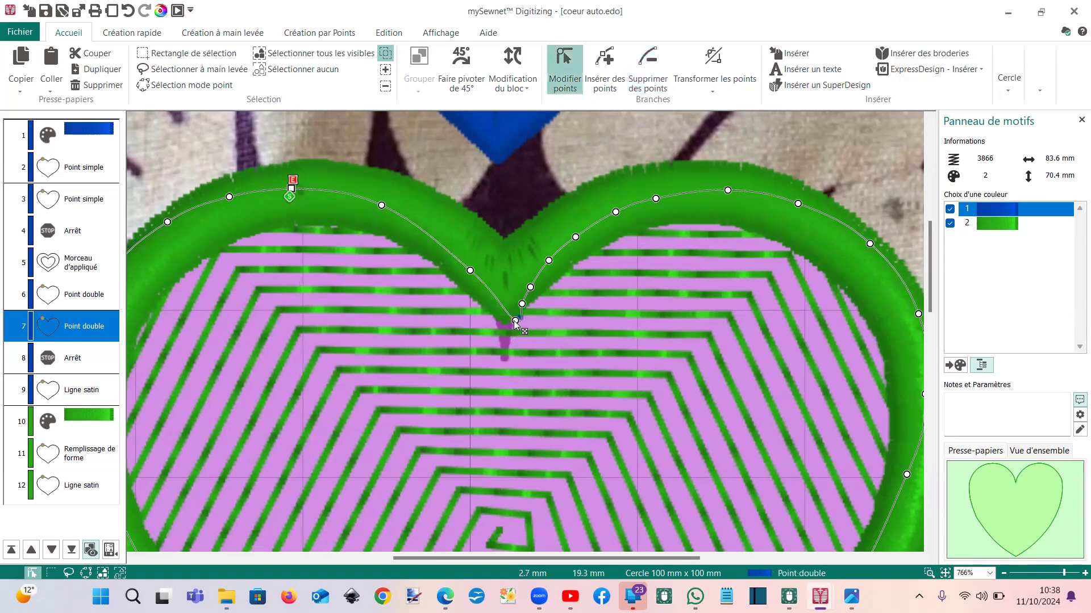
{"action": "left_click_drag", "start_coordinate": [516, 321], "coordinate": [520, 299]}
Check the blue outer satin line's settings, then examine the notch and the whole stacked heart design
{"action": "left_click", "coordinate": [68, 392]}
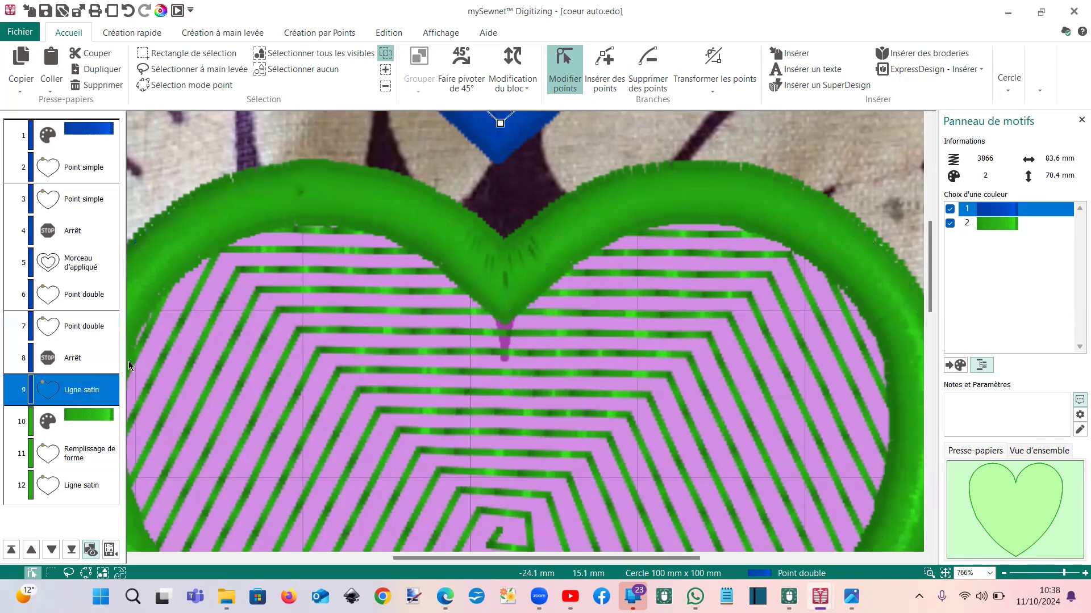
{"action": "double_click", "coordinate": [300, 336]}
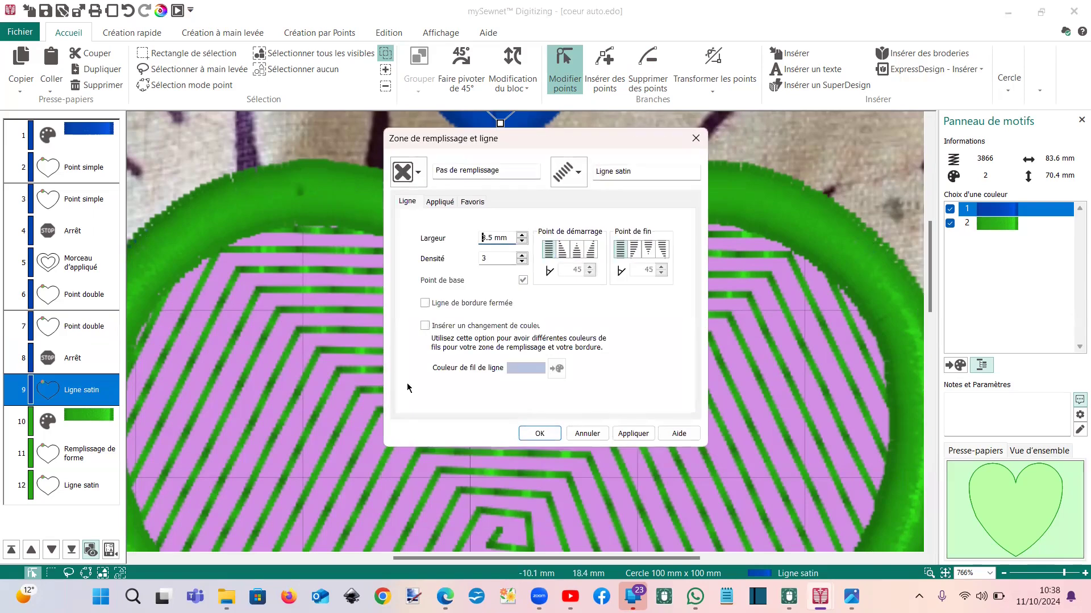
{"action": "left_click", "coordinate": [569, 437]}
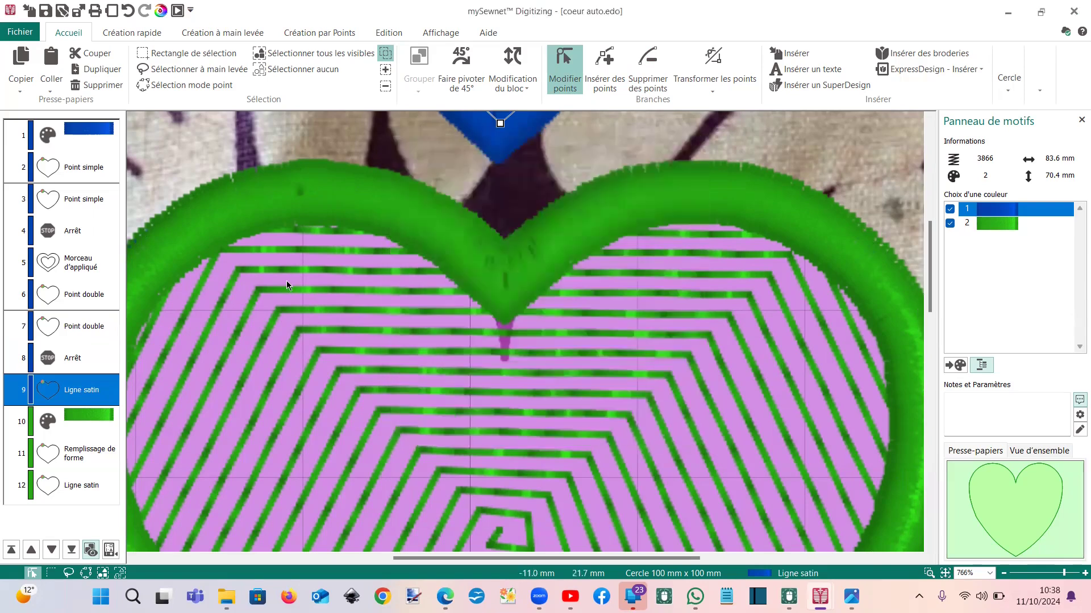
{"action": "double_click", "coordinate": [276, 202]}
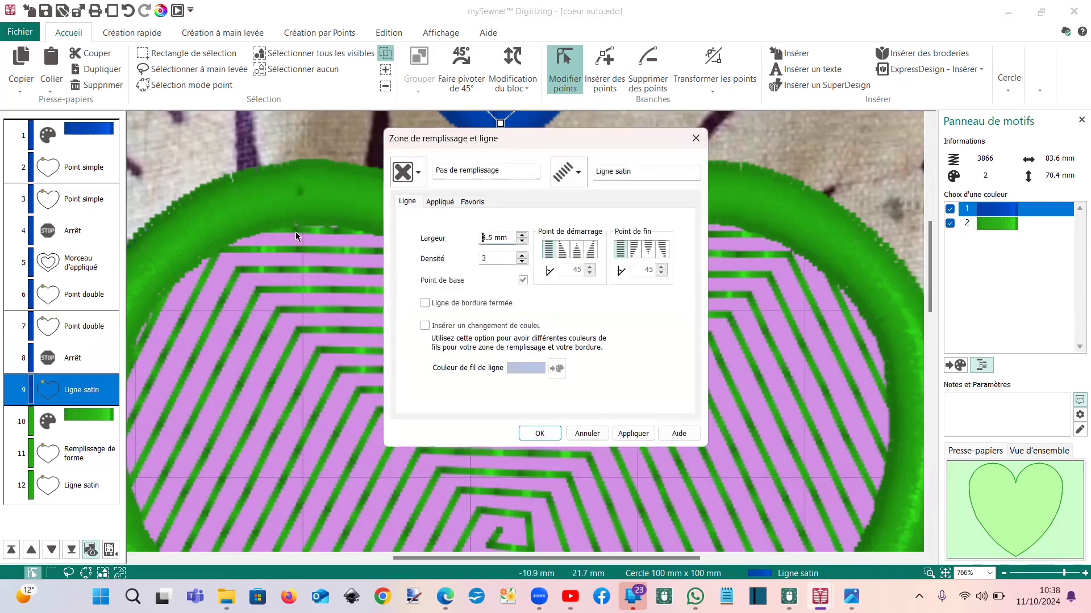
{"action": "left_click", "coordinate": [588, 434]}
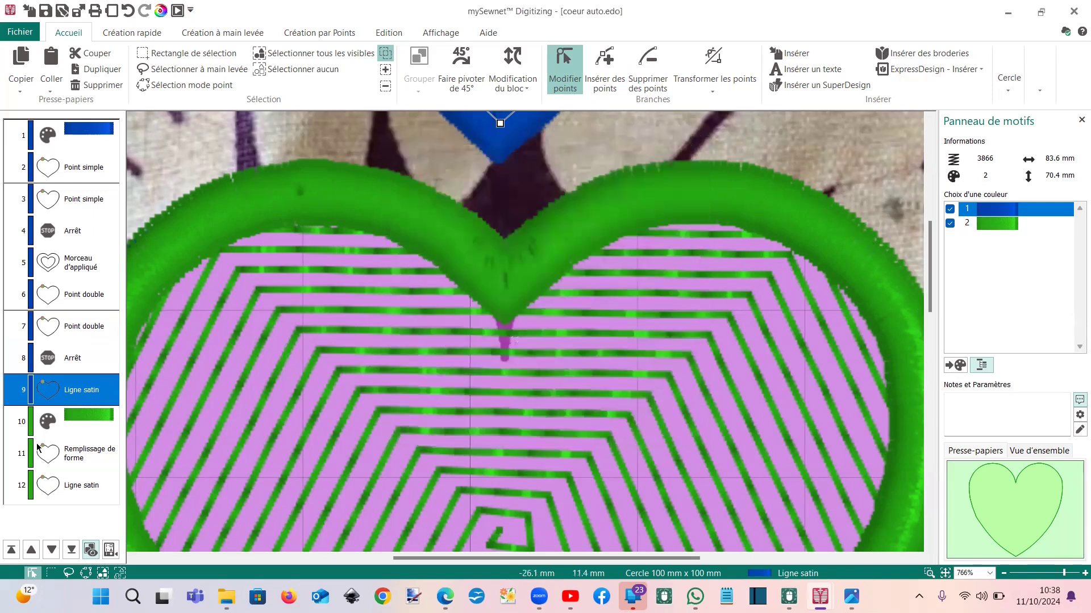
{"action": "right_click", "coordinate": [56, 384]}
{"action": "left_click", "coordinate": [193, 55]}
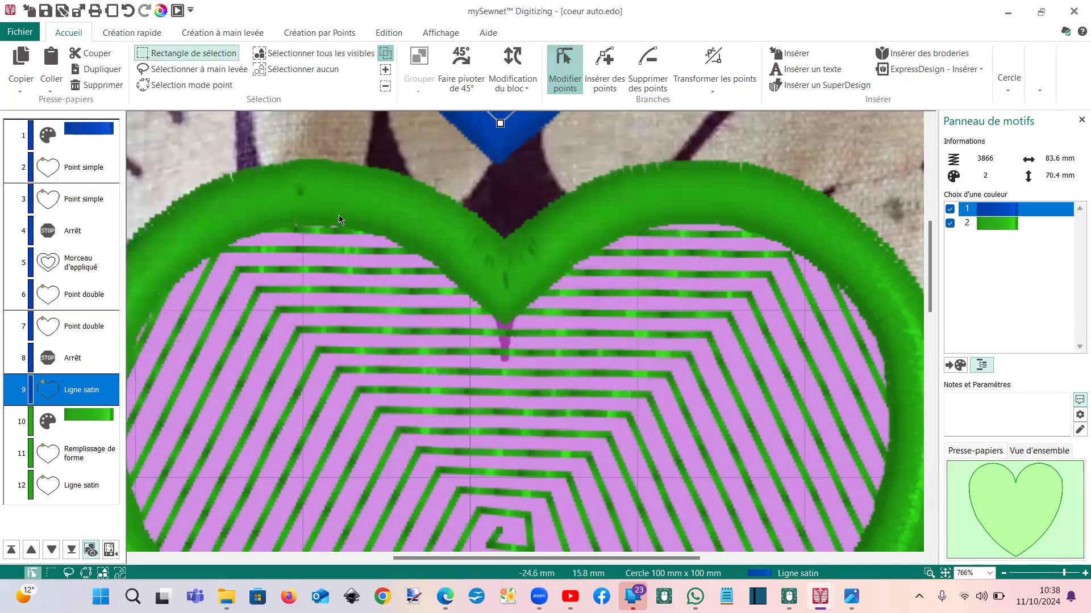
{"action": "left_click", "coordinate": [417, 267]}
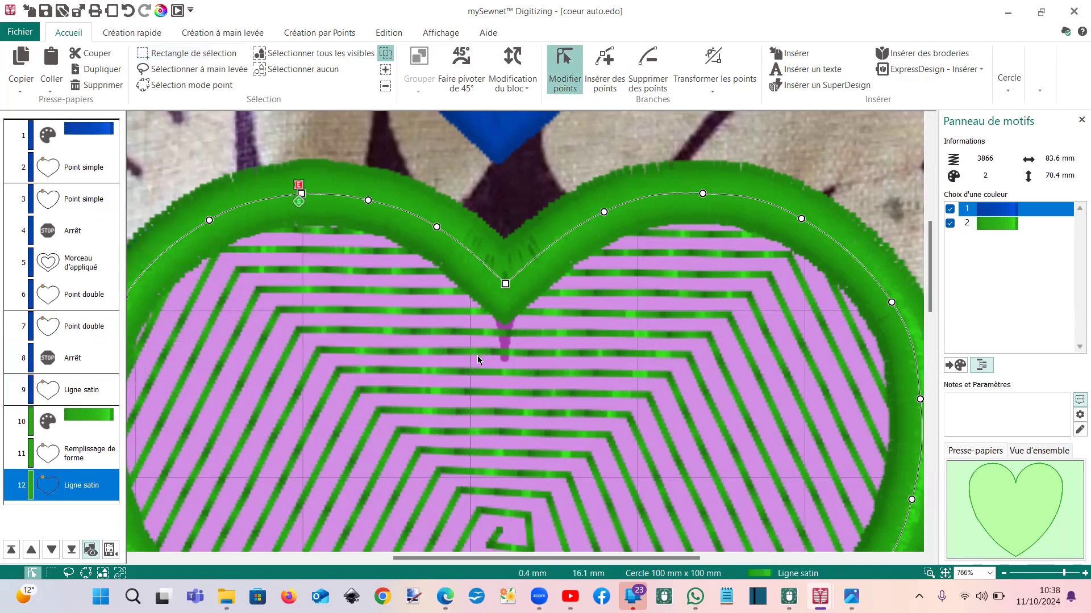
{"action": "scroll", "coordinate": [473, 346], "scroll_direction": "down", "scroll_amount": 3}
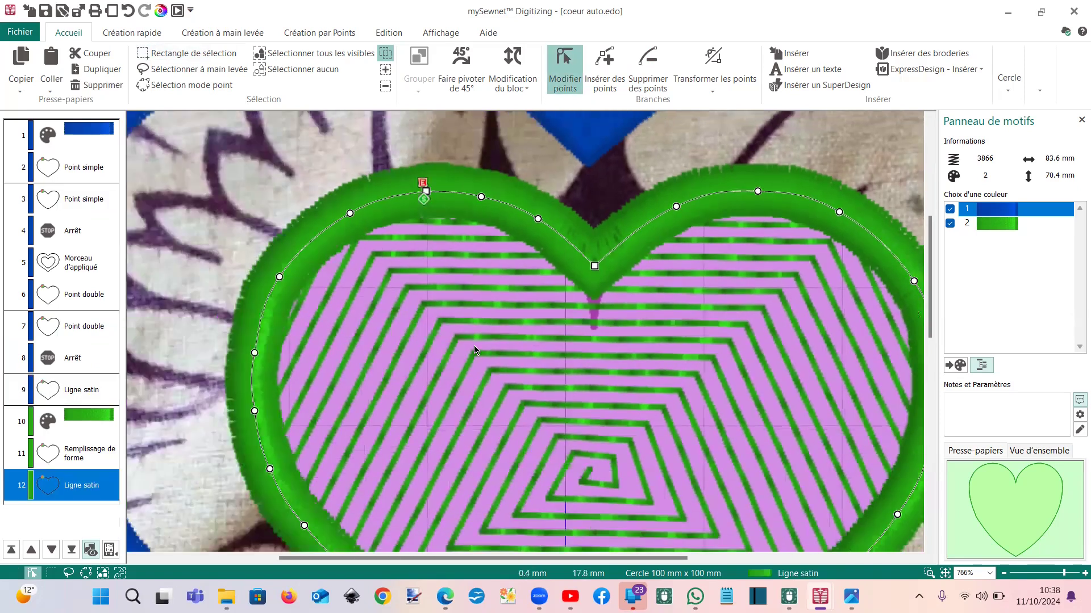
{"action": "scroll", "coordinate": [474, 345], "scroll_direction": "up", "scroll_amount": 2}
{"action": "scroll", "coordinate": [474, 343], "scroll_direction": "down", "scroll_amount": 3}
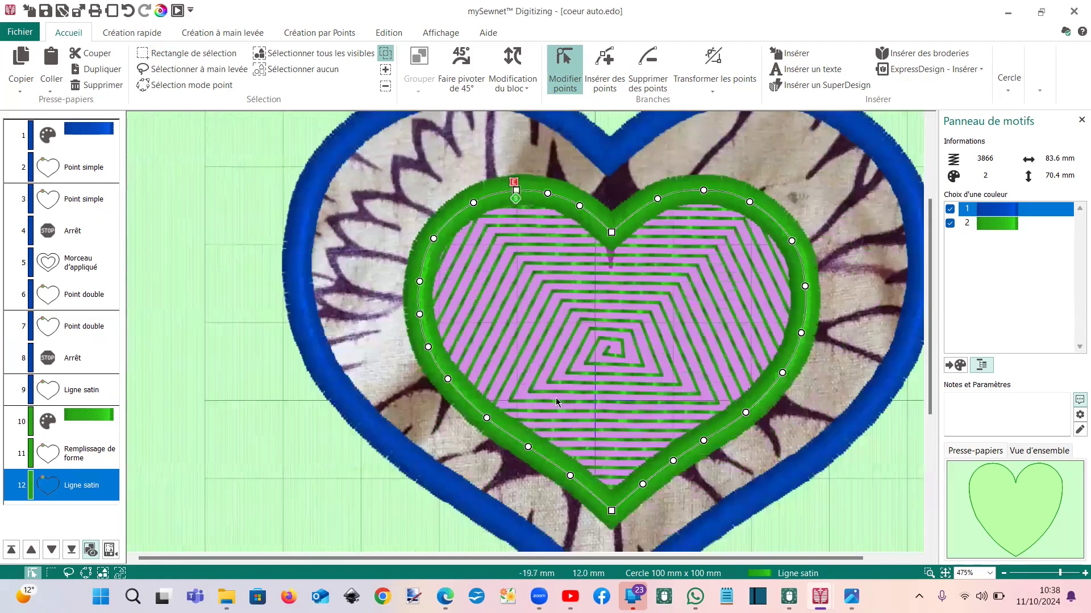
{"action": "scroll", "coordinate": [562, 392], "scroll_direction": "down", "scroll_amount": 1}
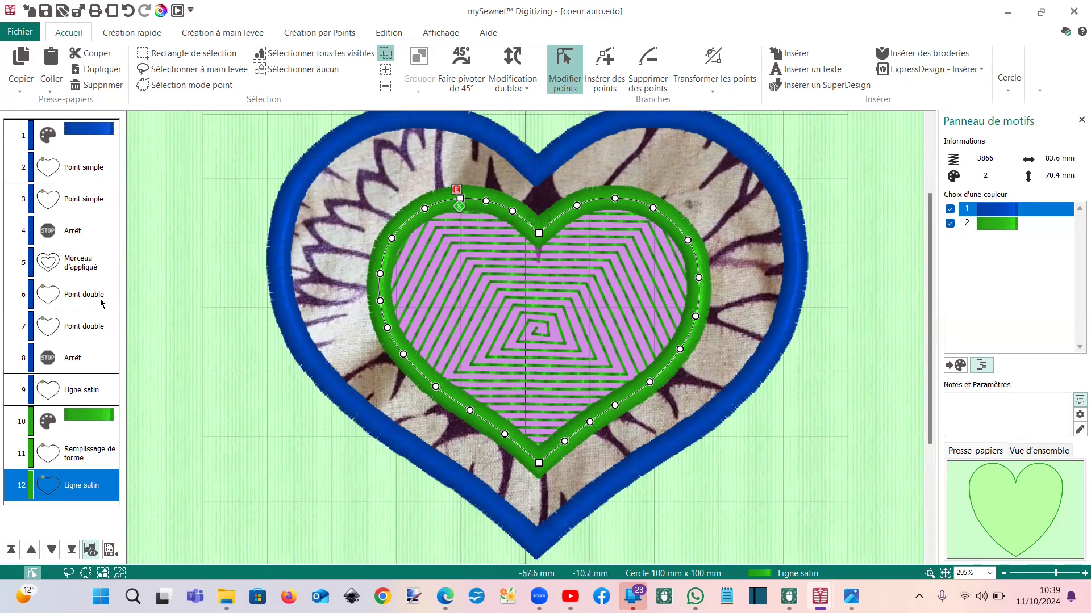
Undo the point edits, hole and decomposition changes back to the grouped satin-line and motif-line heart appliqués
{"action": "left_click", "coordinate": [130, 14]}
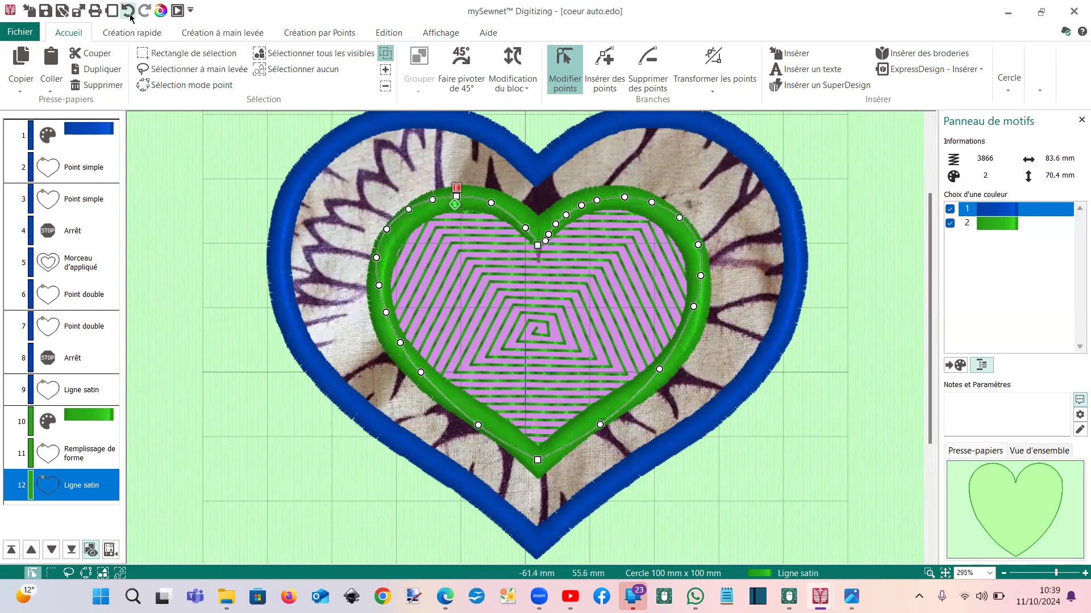
{"action": "left_click", "coordinate": [129, 14]}
{"action": "left_click", "coordinate": [130, 13]}
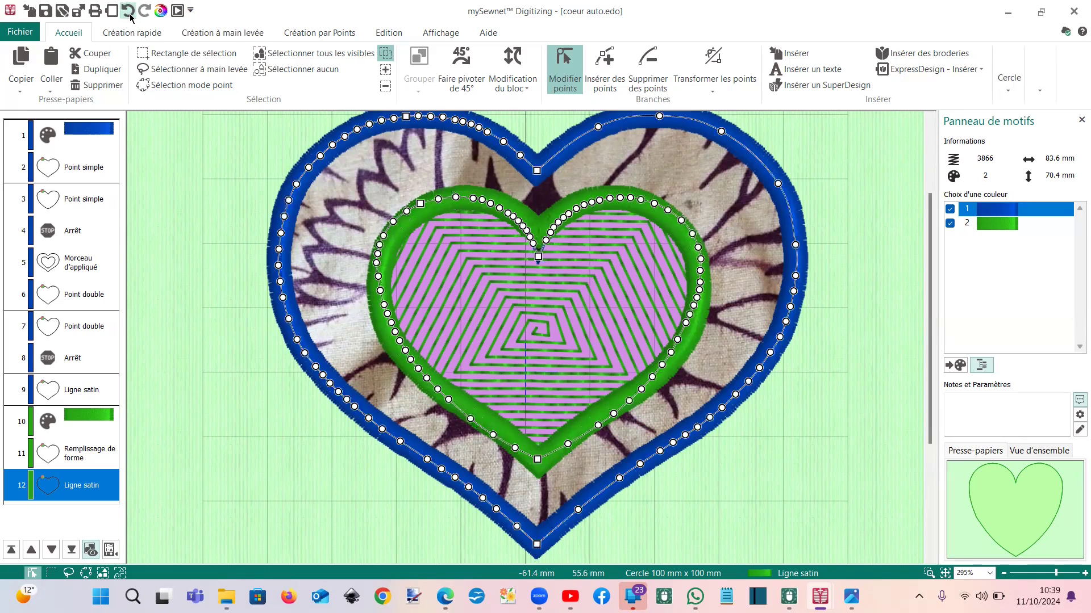
{"action": "left_click", "coordinate": [130, 13]}
{"action": "left_click", "coordinate": [130, 14]}
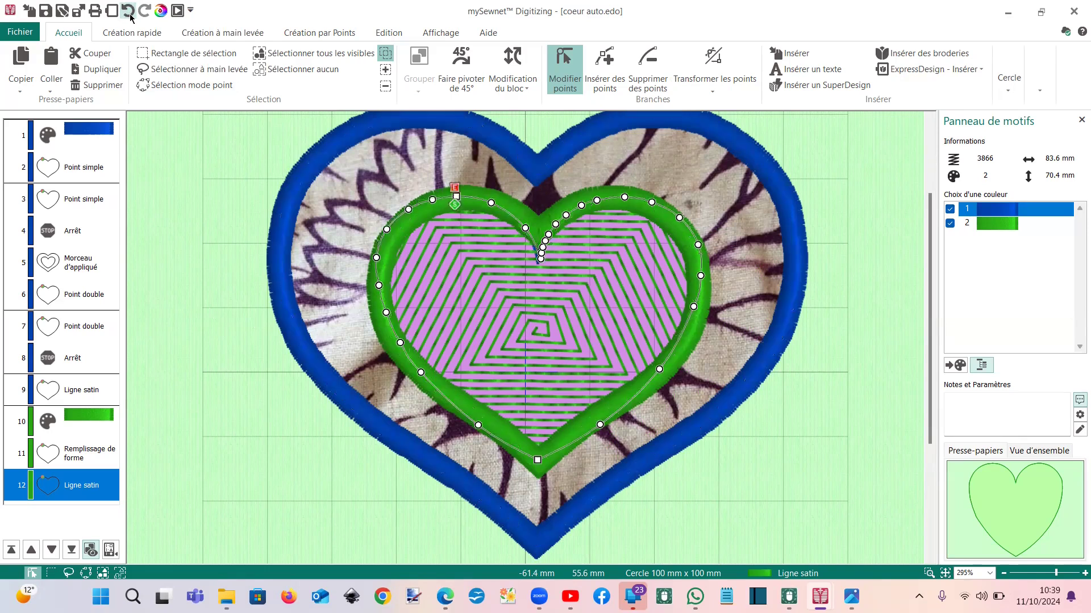
{"action": "left_click", "coordinate": [130, 13]}
{"action": "left_click", "coordinate": [129, 13]}
{"action": "left_click", "coordinate": [130, 14]}
{"action": "left_click", "coordinate": [129, 13]}
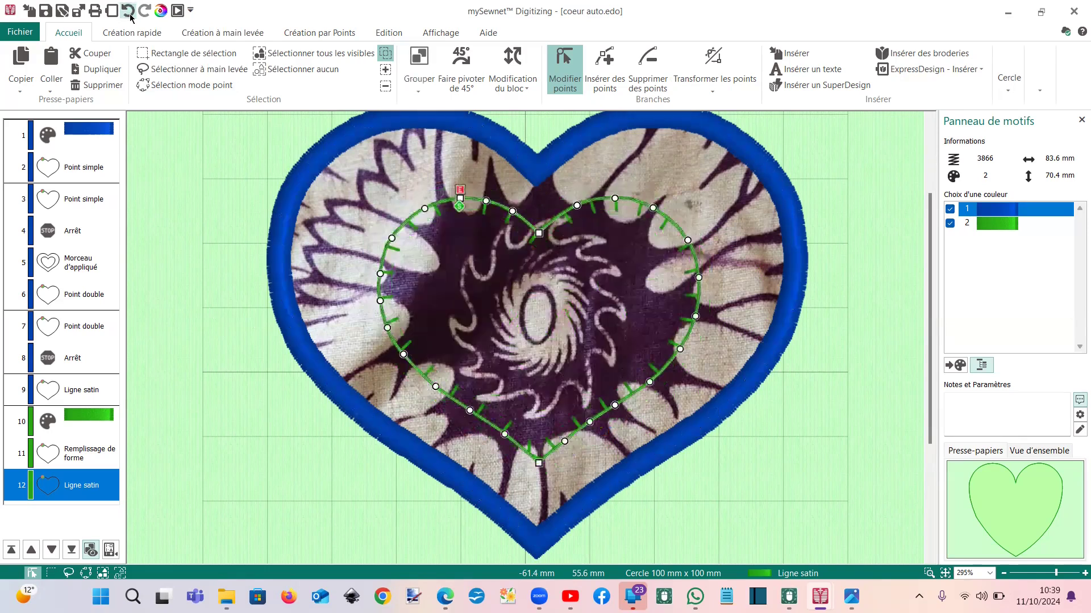
{"action": "left_click", "coordinate": [129, 14]}
{"action": "left_click", "coordinate": [130, 14]}
{"action": "left_click", "coordinate": [130, 14]}
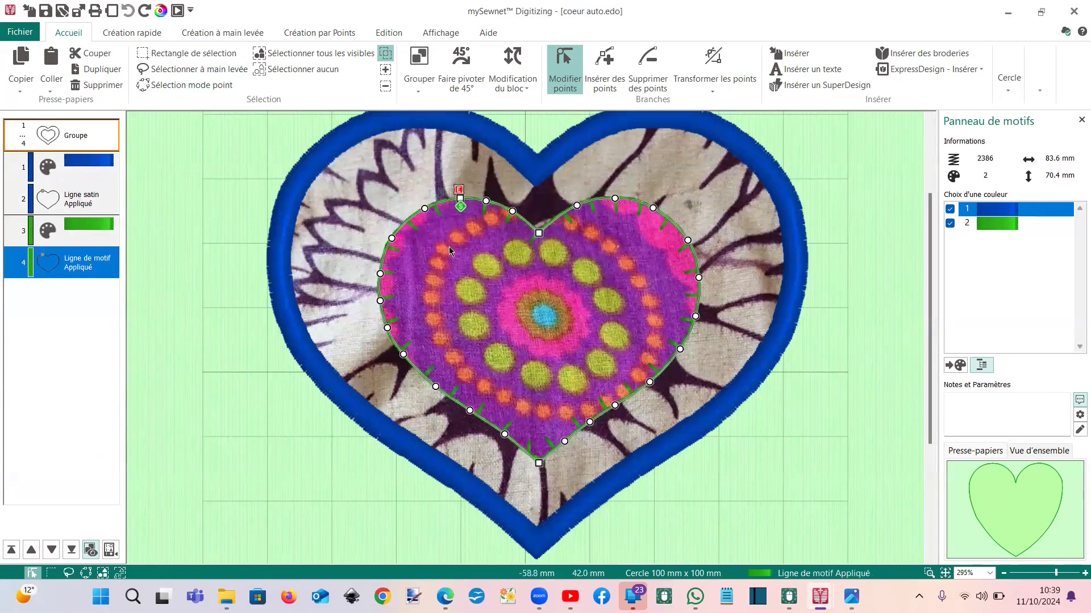
Separate the small heart's motif-line appliqué into individual objects and delete its two stops, appliqué piece and double-stitch line
{"action": "left_click", "coordinate": [390, 34]}
{"action": "left_click", "coordinate": [737, 70]}
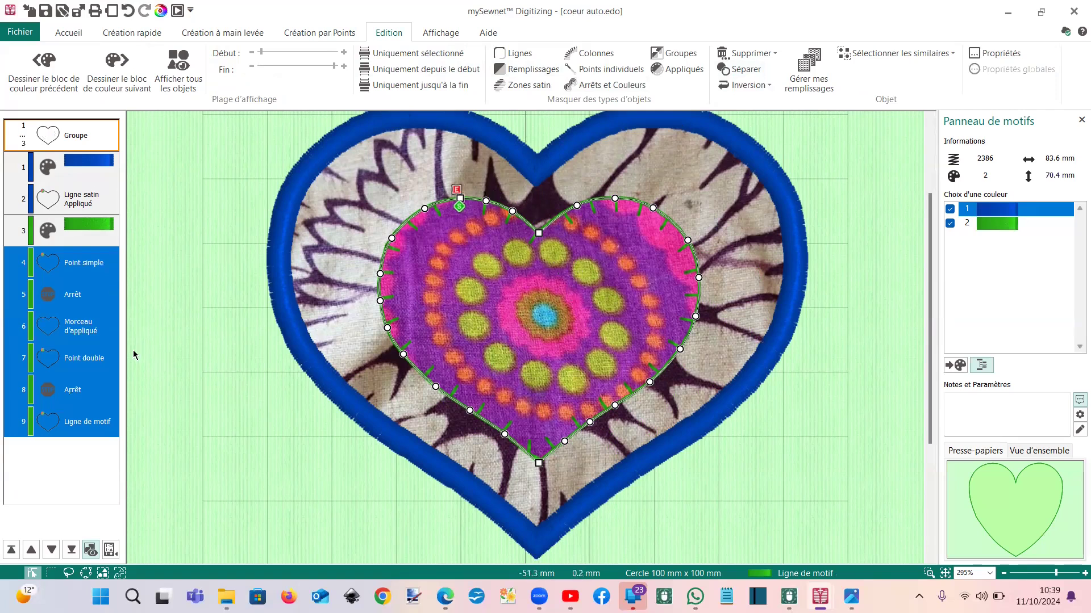
{"action": "left_click", "coordinate": [82, 294]}
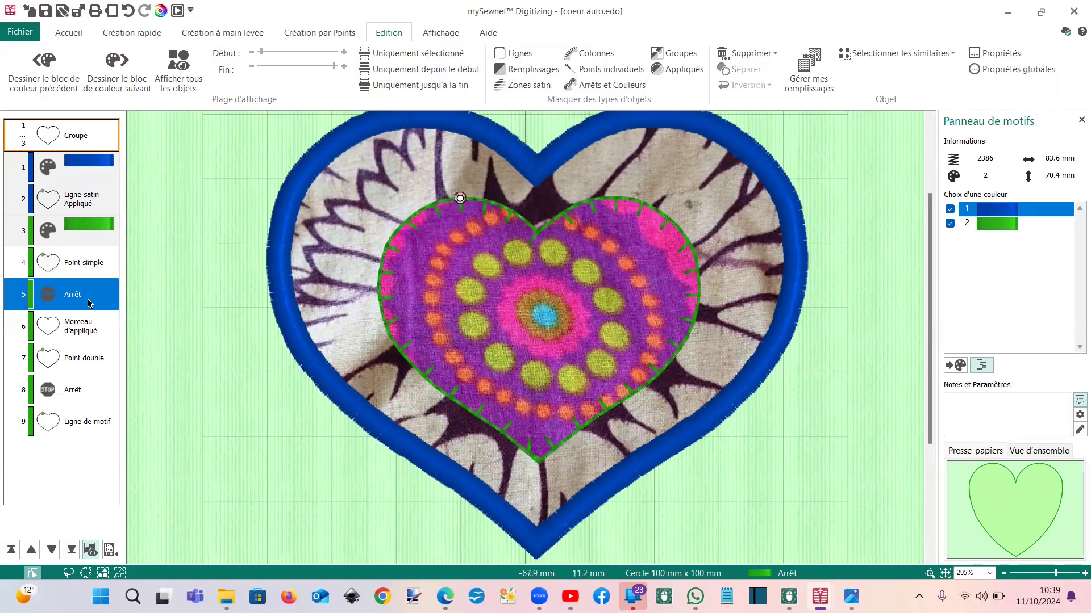
{"action": "key", "text": "Delete"}
{"action": "left_click", "coordinate": [73, 302]}
{"action": "key", "text": "Delete"}
{"action": "left_click", "coordinate": [72, 329]}
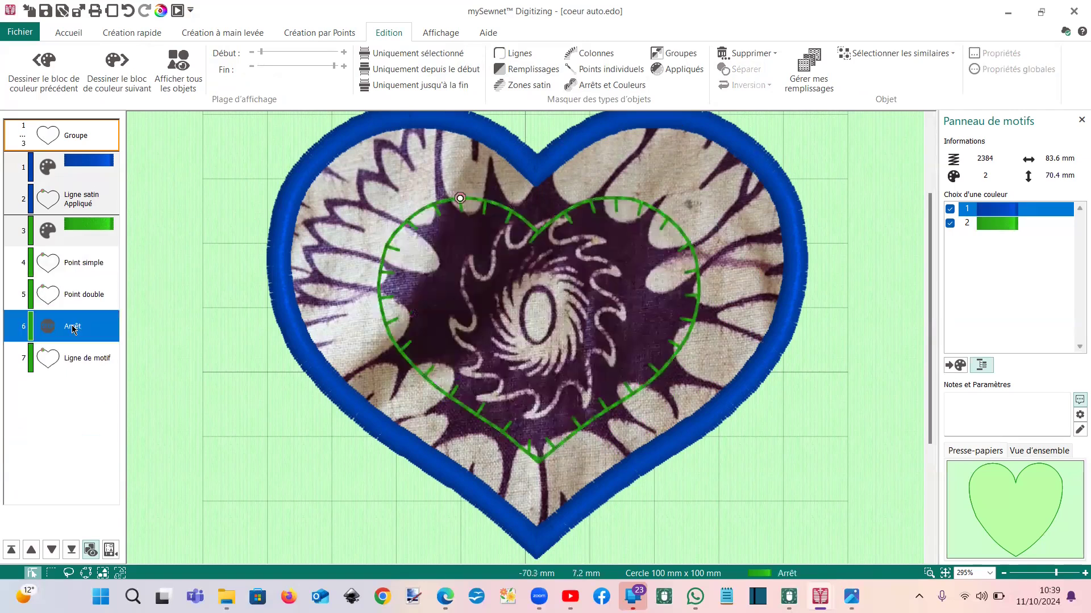
{"action": "key", "text": "Delete"}
{"action": "left_click", "coordinate": [72, 298]}
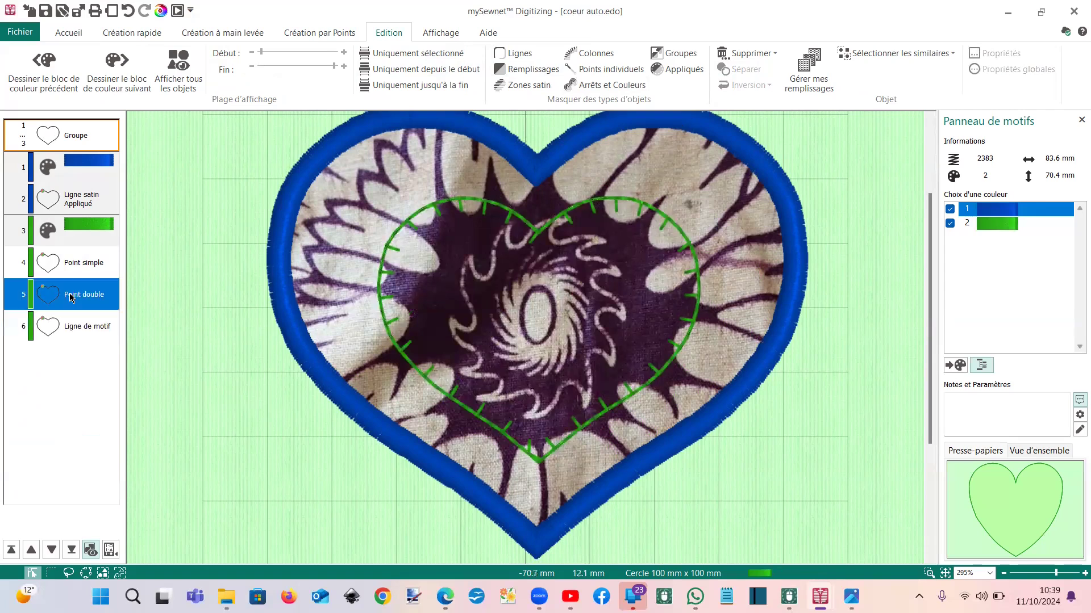
{"action": "key", "text": "Delete"}
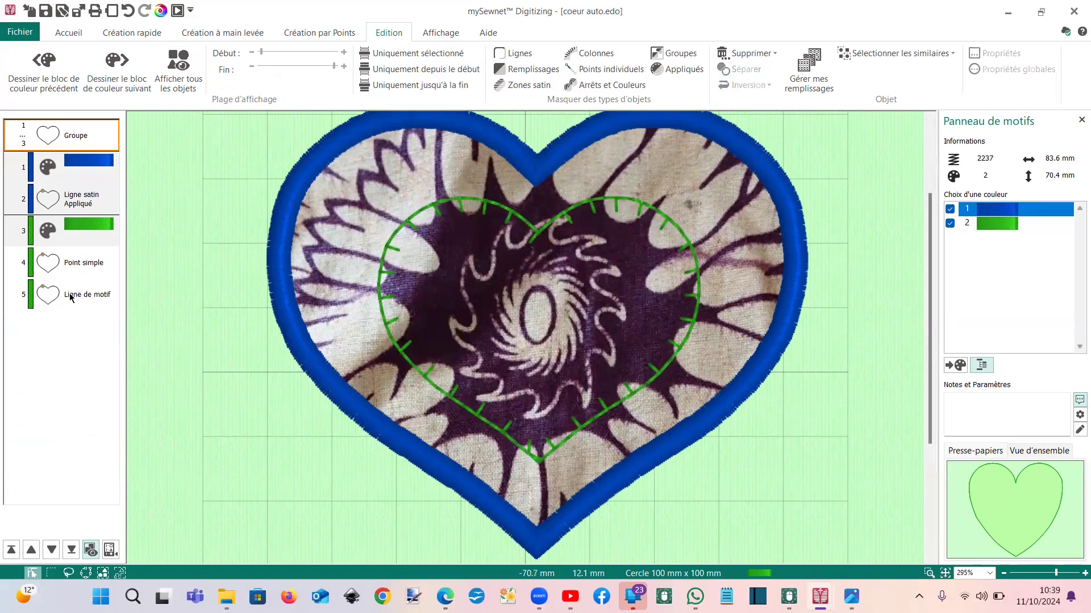
Apply a shape fill (Remplissage de forme) to the small heart's simple-stitch line through its properties
{"action": "left_click", "coordinate": [70, 300]}
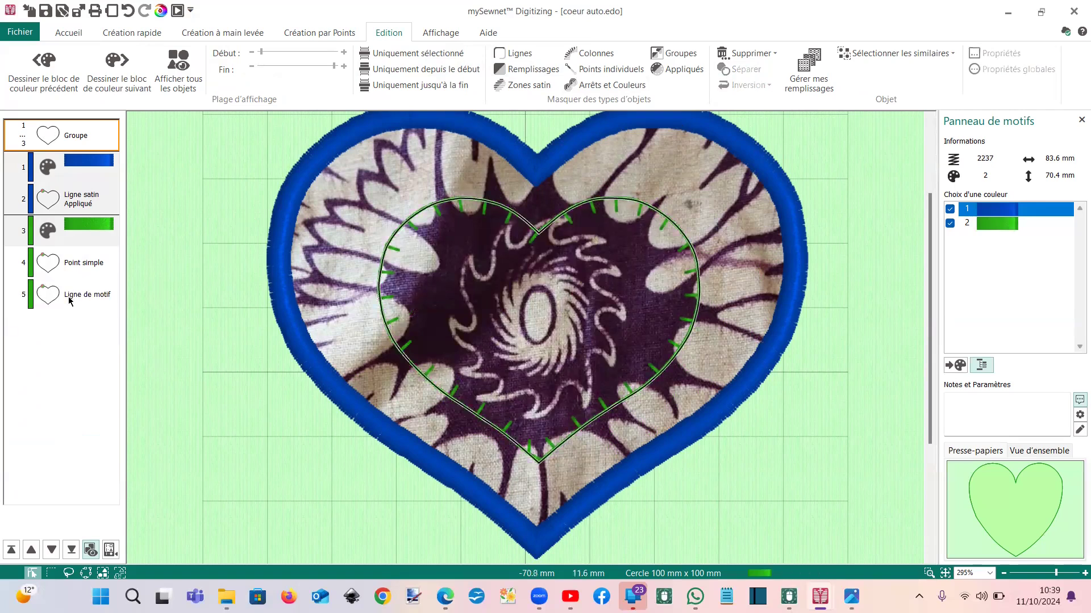
{"action": "left_click", "coordinate": [77, 269]}
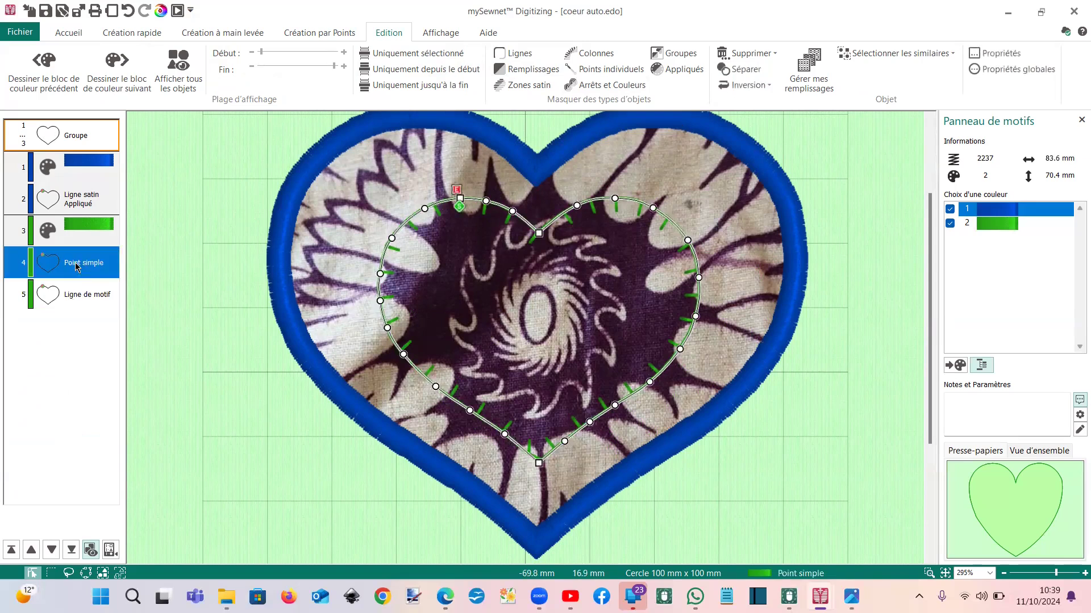
{"action": "right_click", "coordinate": [78, 268]}
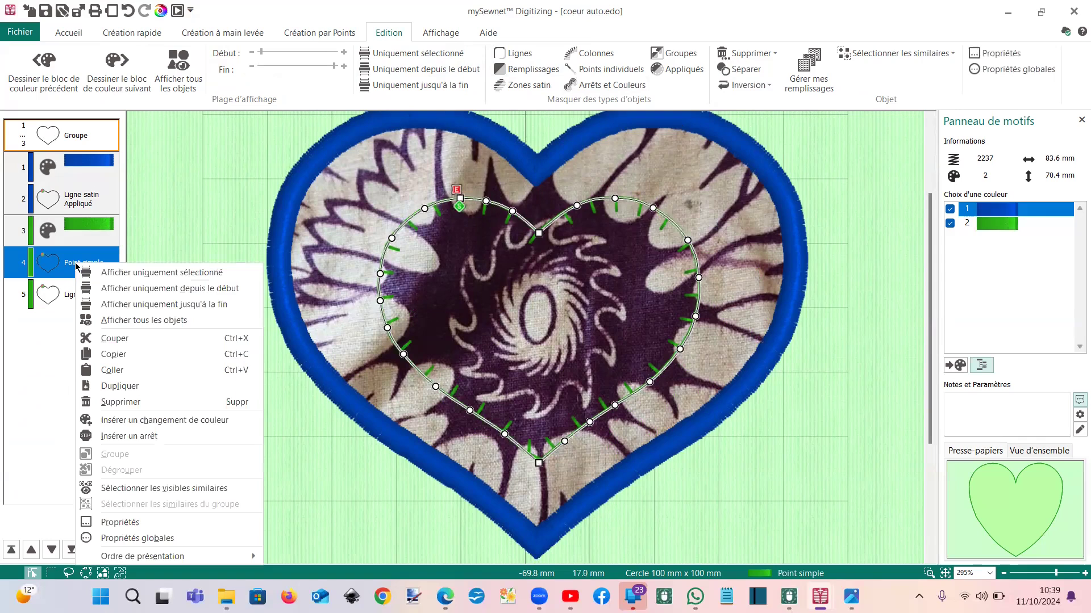
{"action": "left_click", "coordinate": [139, 524]}
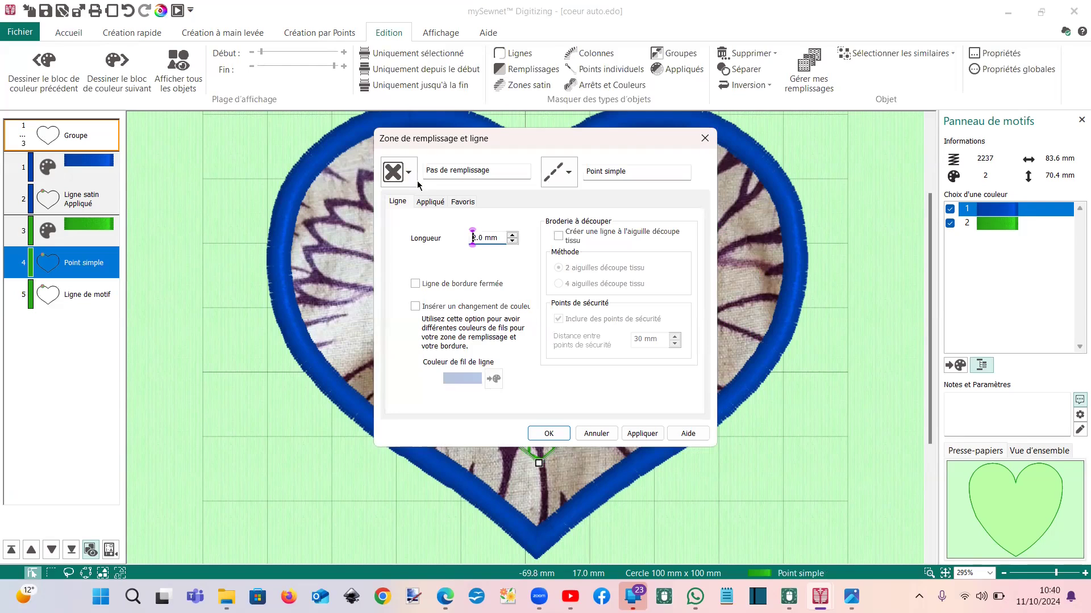
{"action": "left_click", "coordinate": [414, 176]}
{"action": "left_click", "coordinate": [501, 306]}
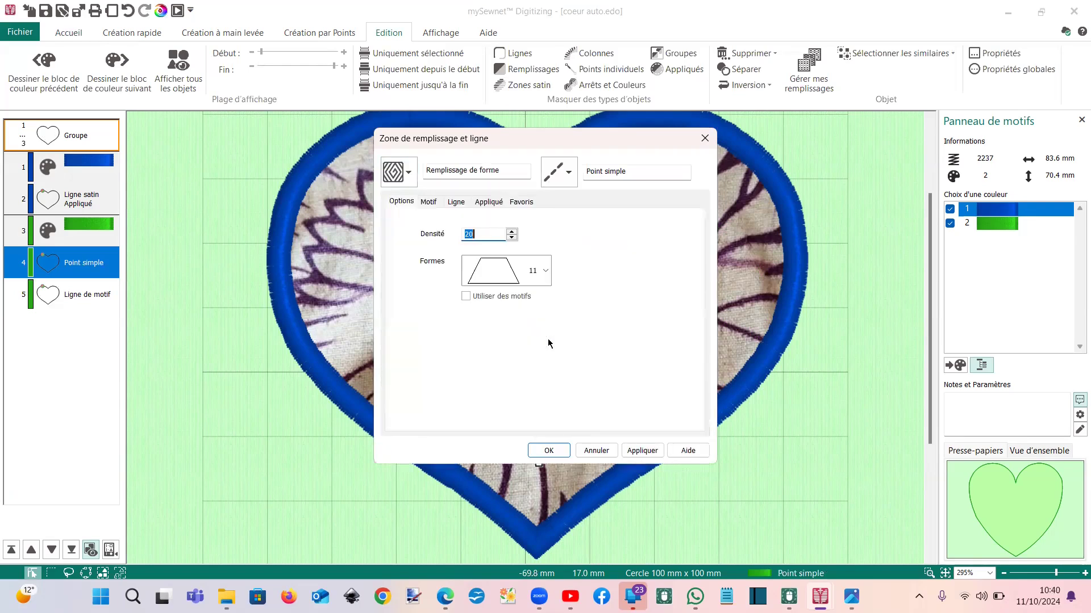
{"action": "left_click", "coordinate": [554, 451]}
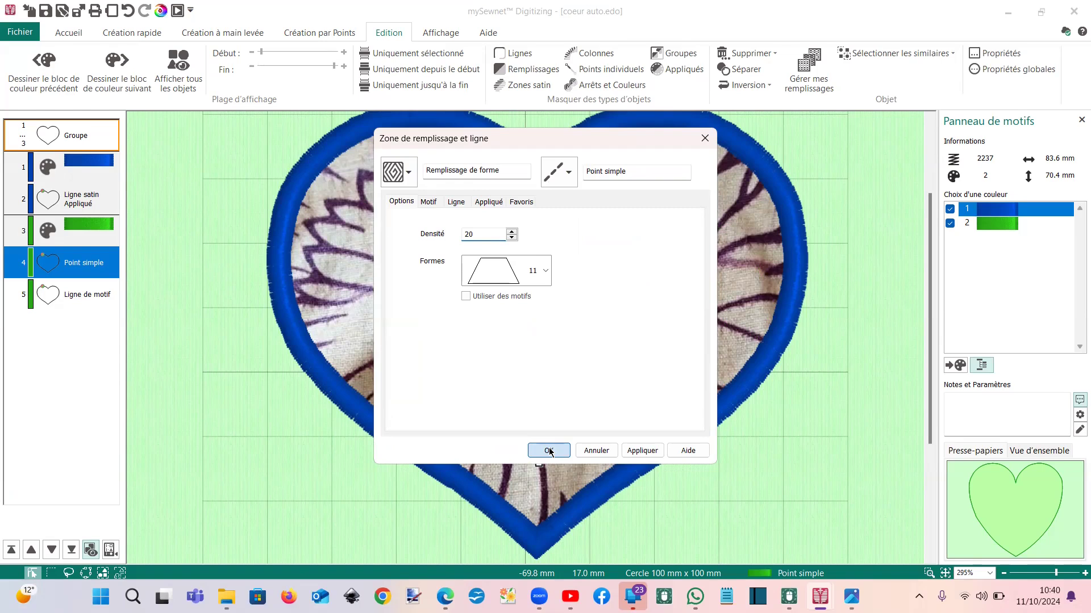
Confirm the small heart's shape fill with a density of 20
{"action": "left_click", "coordinate": [549, 451]}
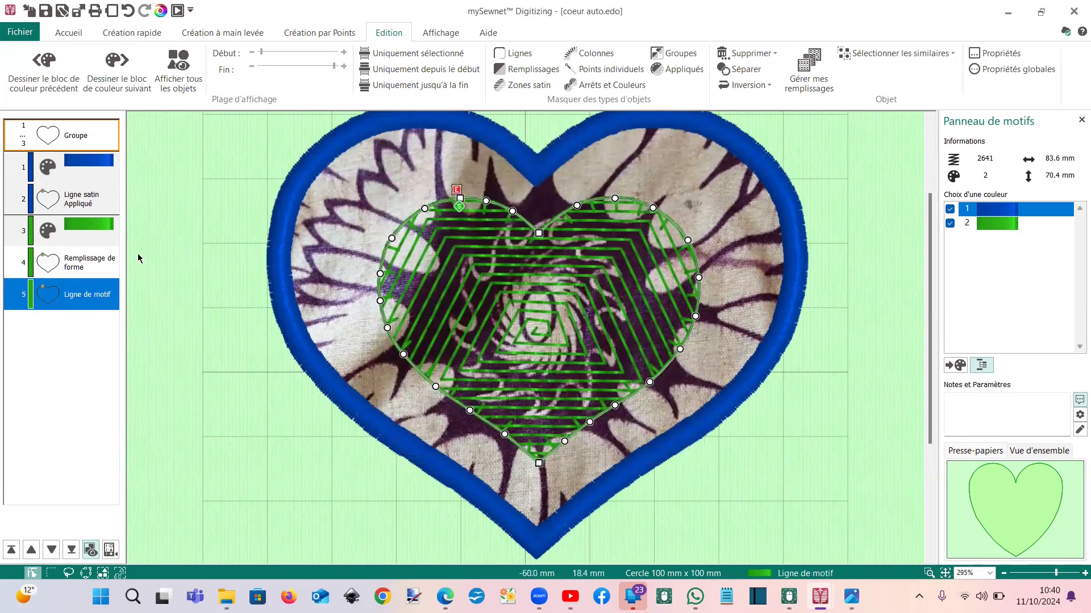
Separate the large heart's satin-line appliqué into individual objects and delete its two stops, appliqué piece and double-stitch line
{"action": "left_click", "coordinate": [64, 196]}
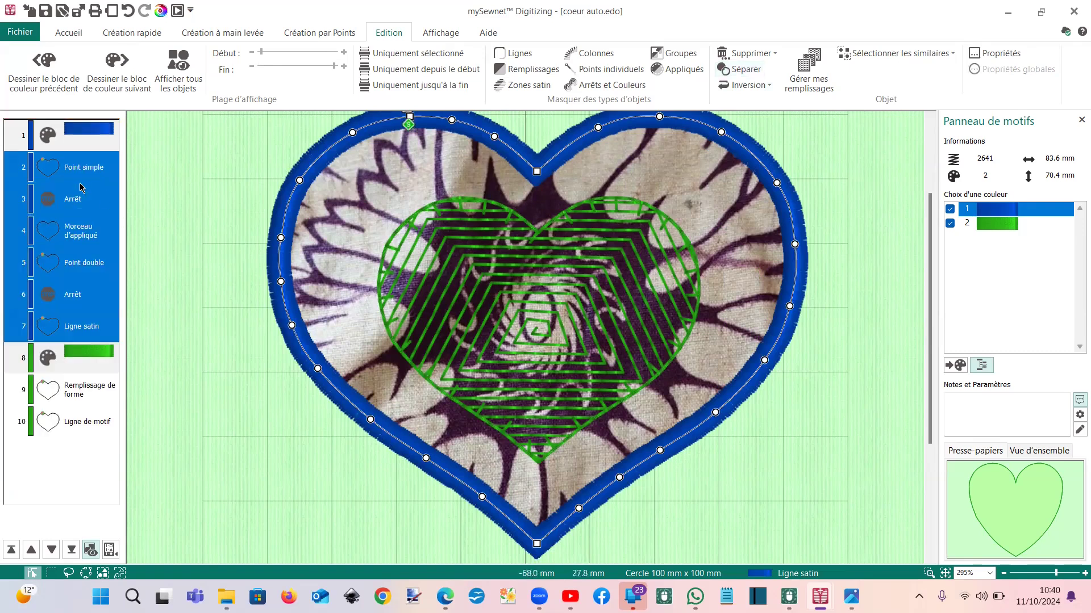
{"action": "left_click", "coordinate": [61, 205]}
{"action": "key", "text": "Delete"}
{"action": "left_click", "coordinate": [51, 206]}
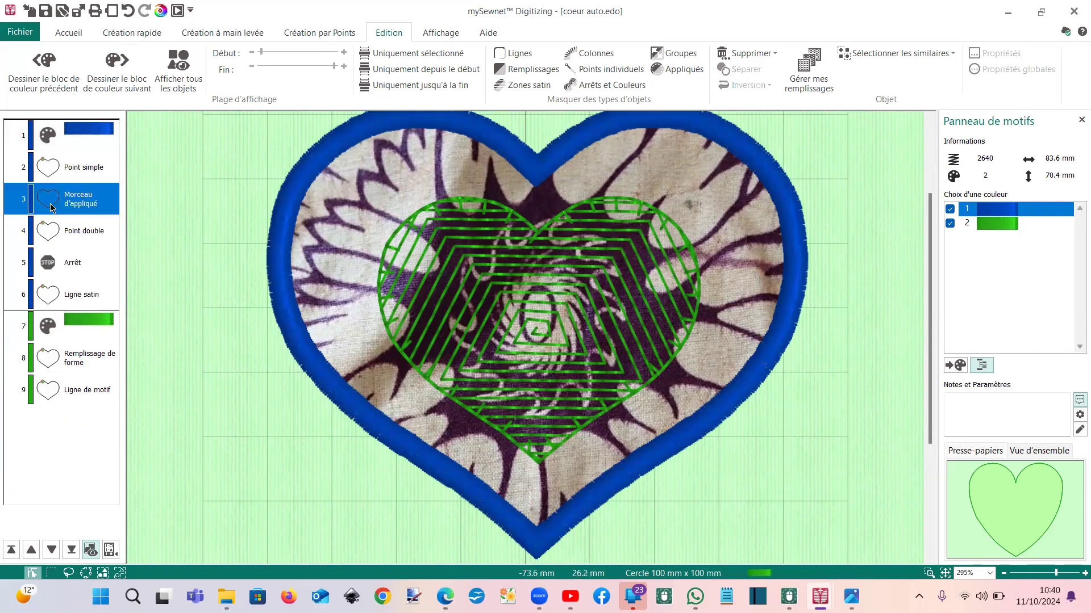
{"action": "key", "text": "Delete"}
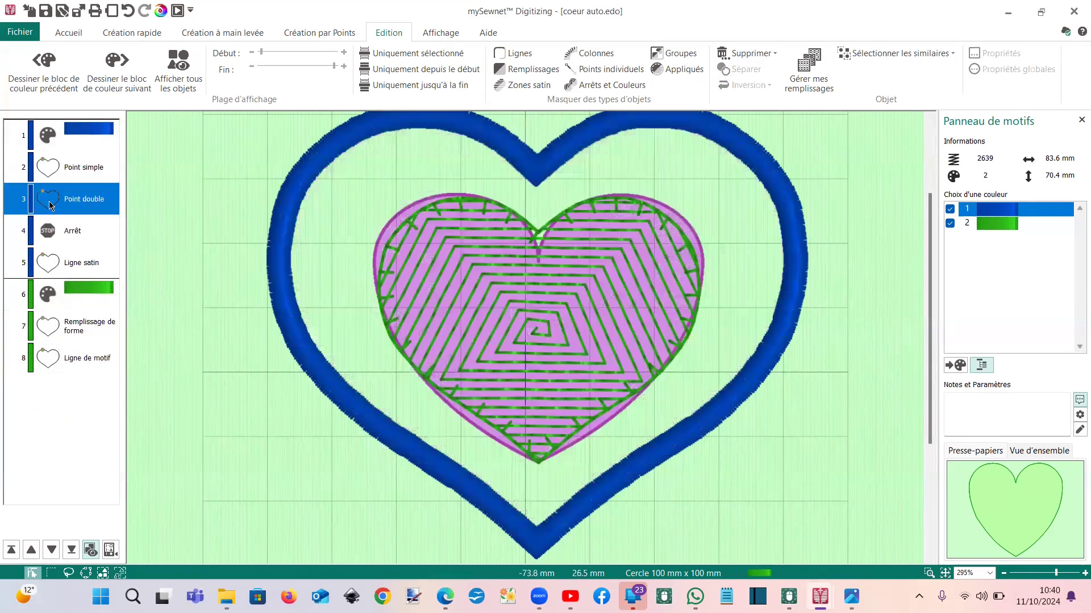
{"action": "left_click", "coordinate": [50, 204]}
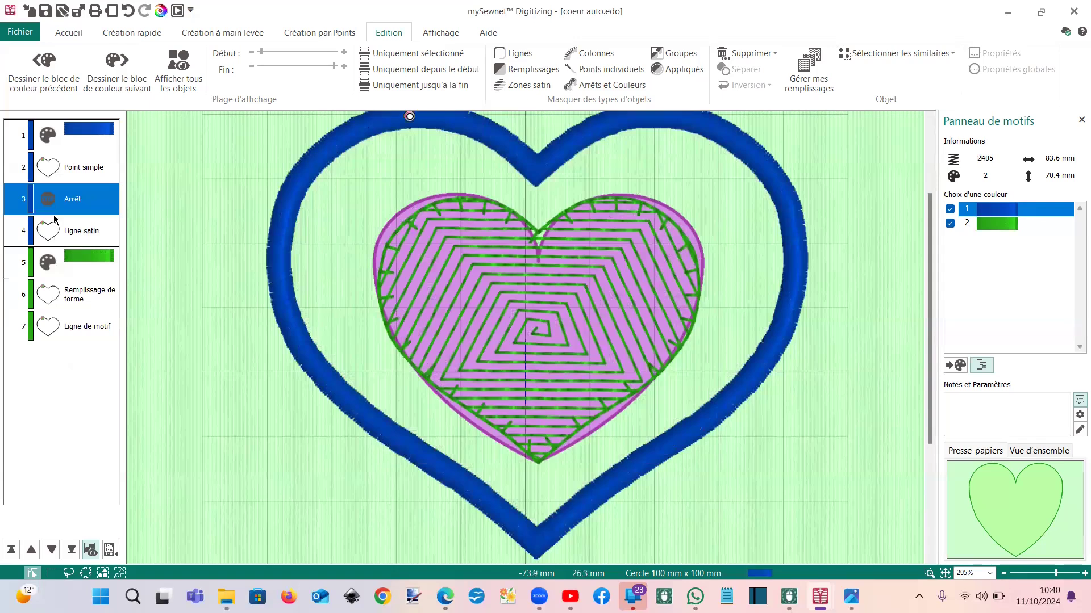
{"action": "key", "text": "Delete"}
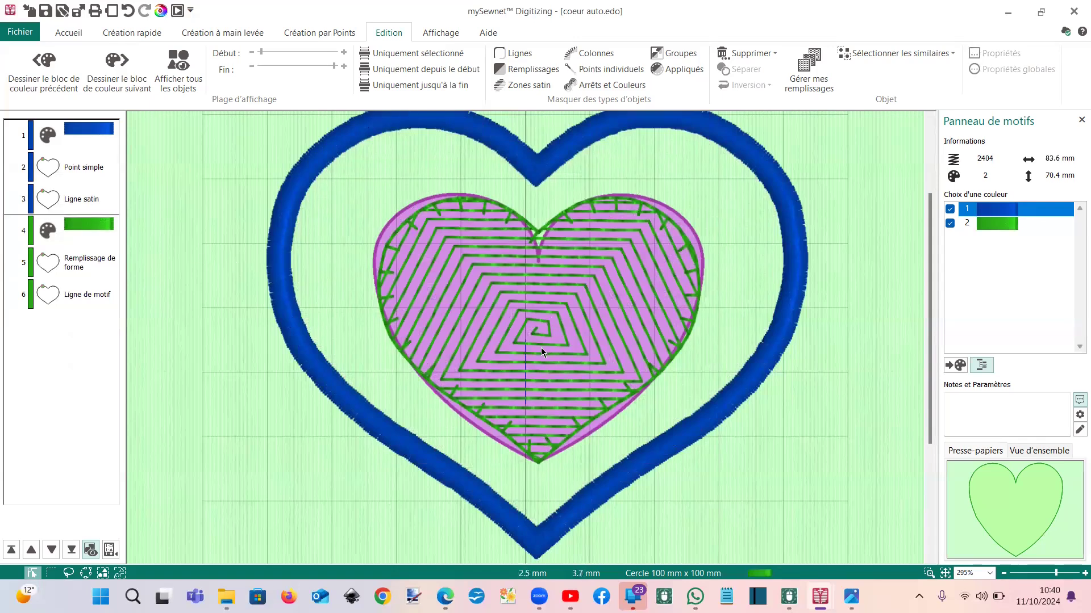
Apply a radial fill (Remplissage radial) with density 15 to the large heart's simple-stitch line
{"action": "left_click", "coordinate": [67, 170]}
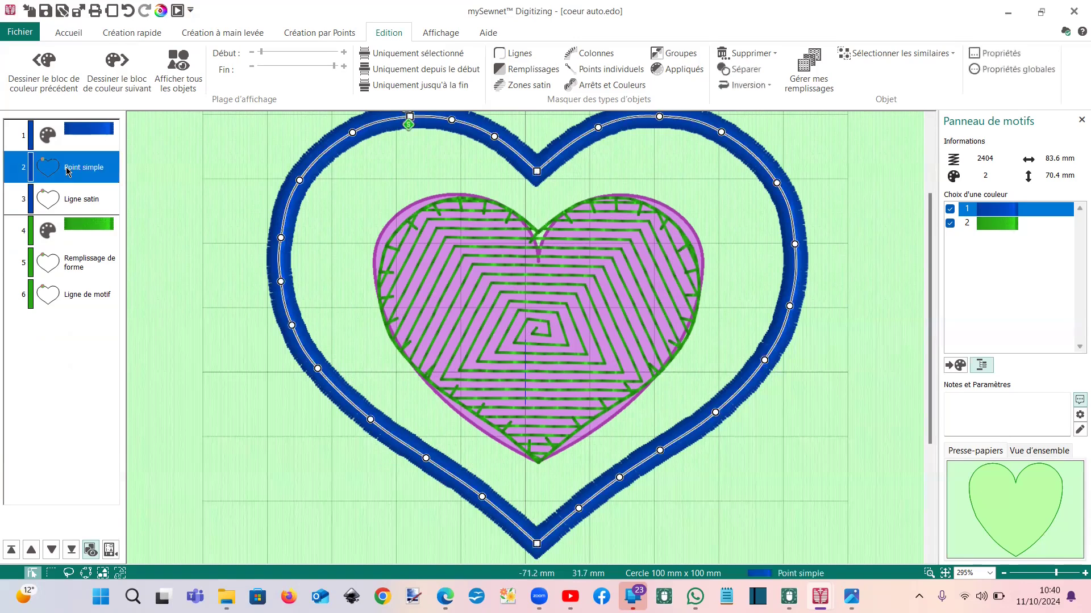
{"action": "right_click", "coordinate": [67, 170]}
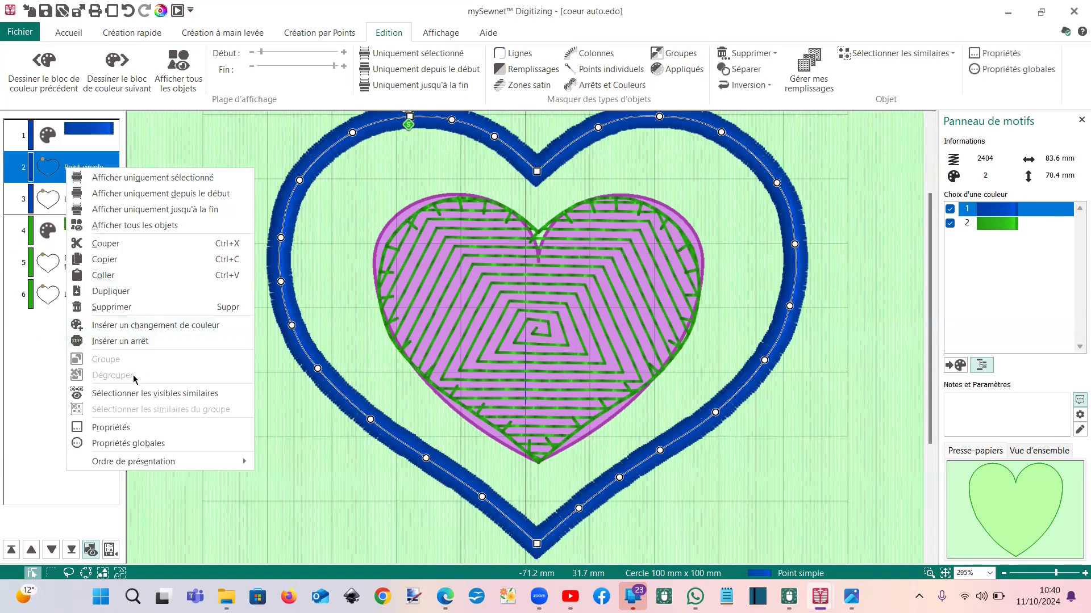
{"action": "left_click", "coordinate": [135, 427]}
{"action": "left_click", "coordinate": [405, 176]}
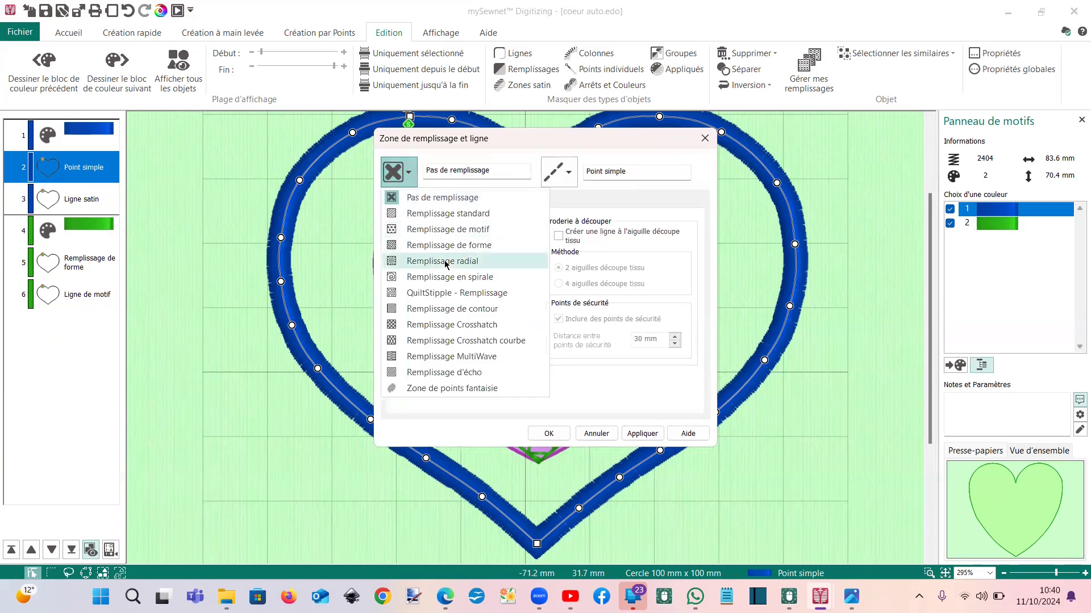
{"action": "key", "text": "Escape"}
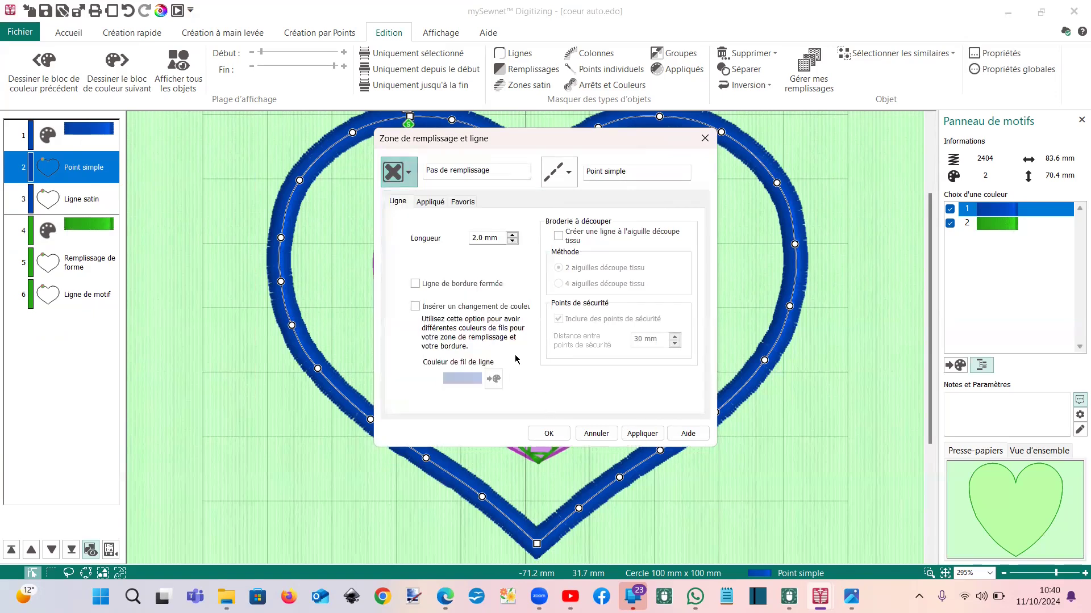
{"action": "type", "text": "15"}
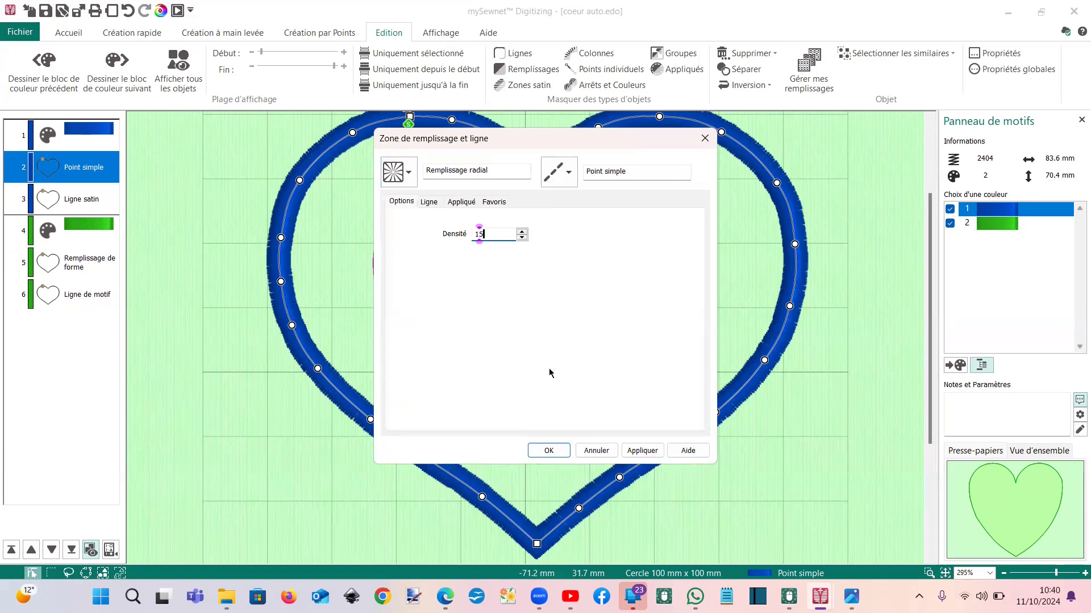
{"action": "left_click", "coordinate": [559, 452]}
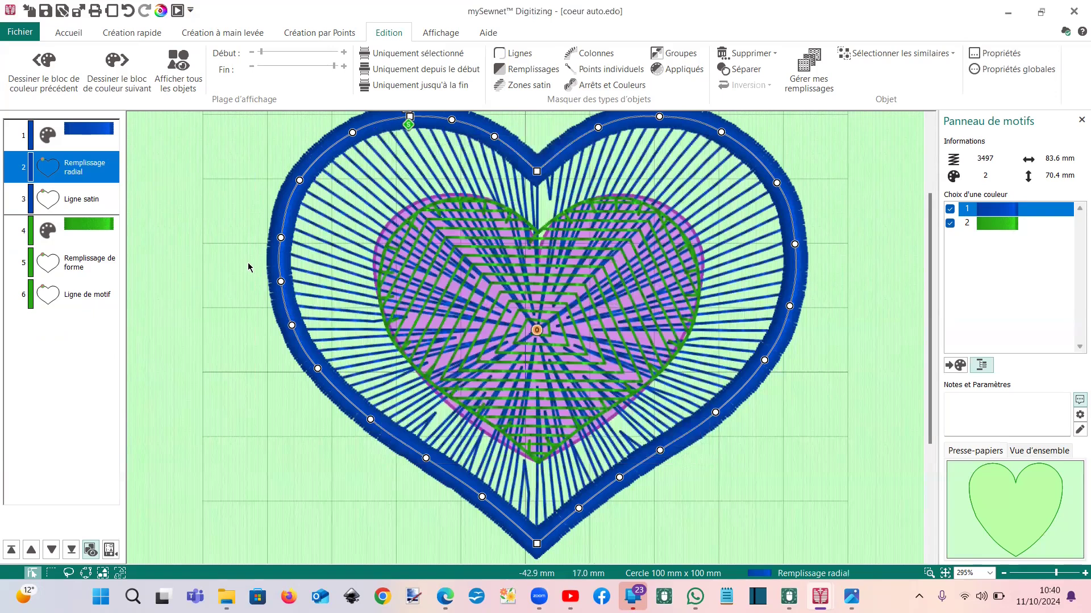
Fade out the background image and move the radial fill's origin into the upper-left lobe of the large heart
{"action": "left_click", "coordinate": [437, 34]}
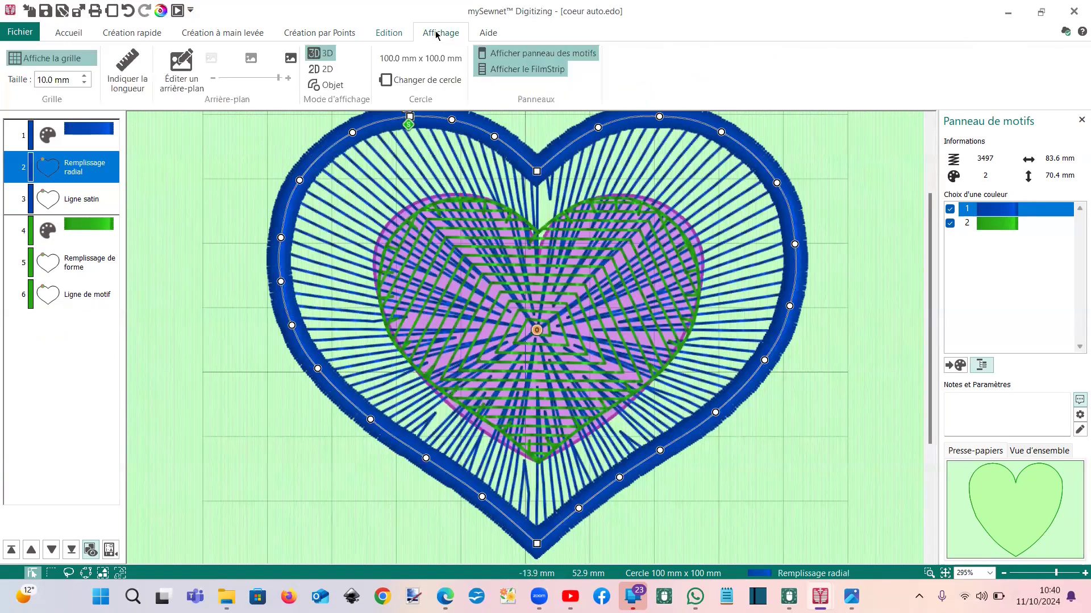
{"action": "left_click_drag", "start_coordinate": [278, 78], "coordinate": [220, 78]}
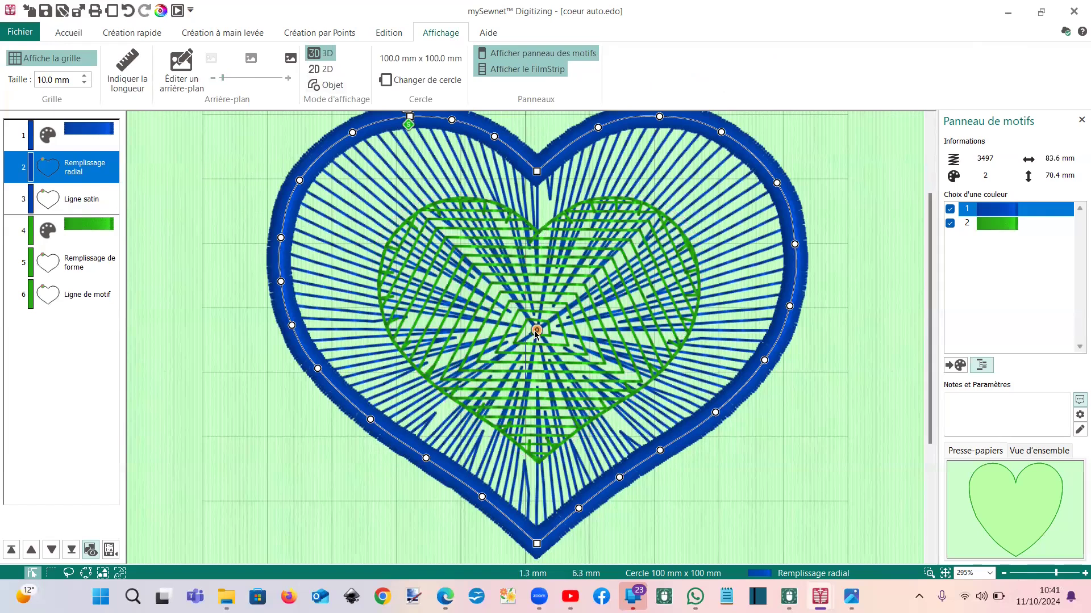
{"action": "left_click_drag", "start_coordinate": [536, 331], "coordinate": [472, 303]}
{"action": "left_click_drag", "start_coordinate": [398, 261], "coordinate": [341, 198]}
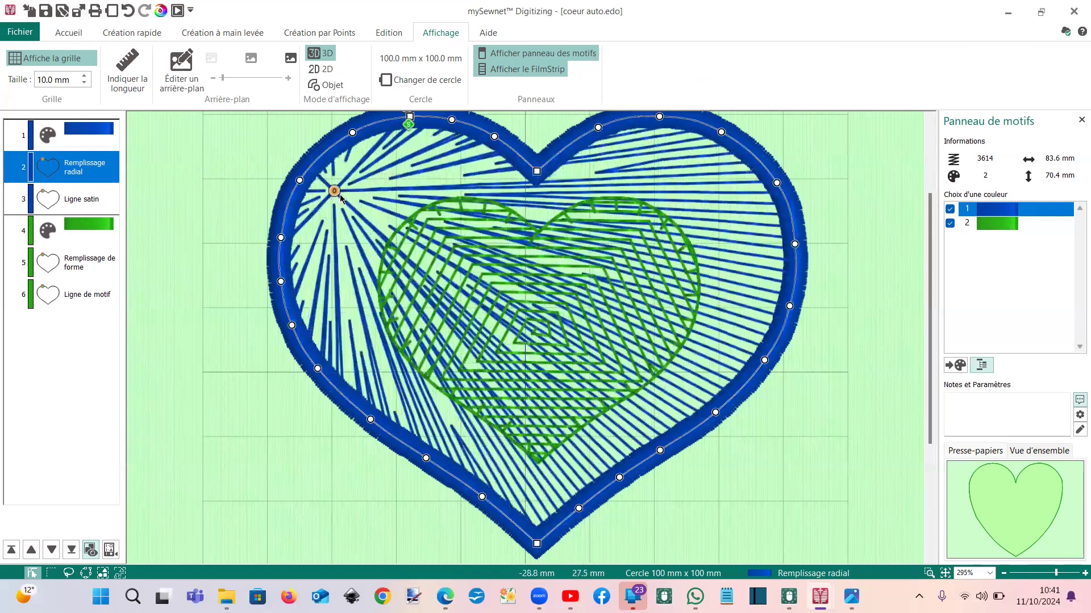
Set the radial fill's density to 10 and move its origin onto the large heart's upper-left border
{"action": "double_click", "coordinate": [341, 197]}
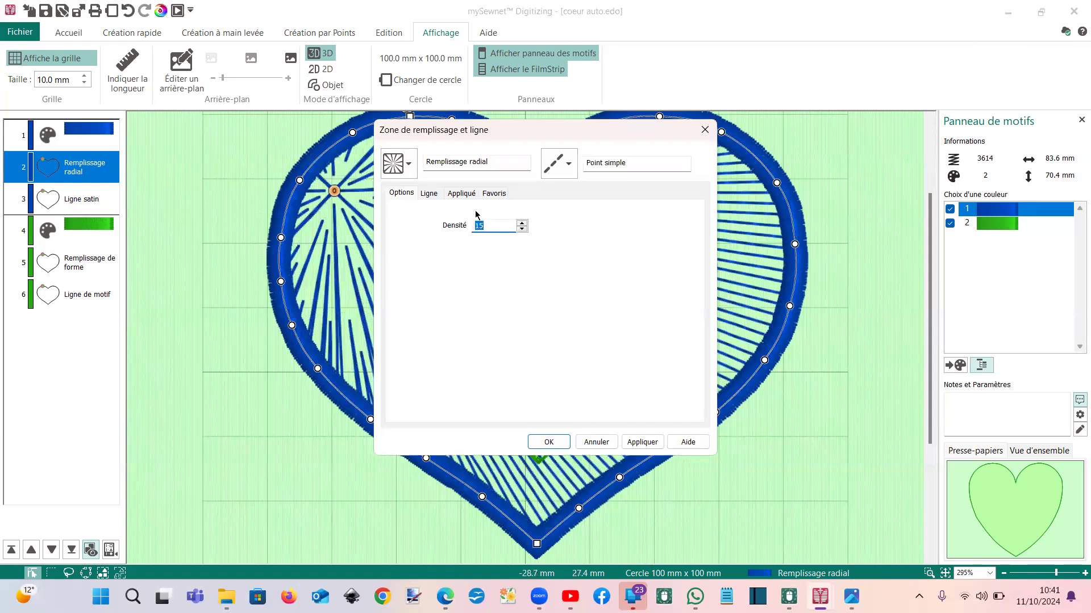
{"action": "type", "text": "10"}
{"action": "left_click", "coordinate": [536, 442]}
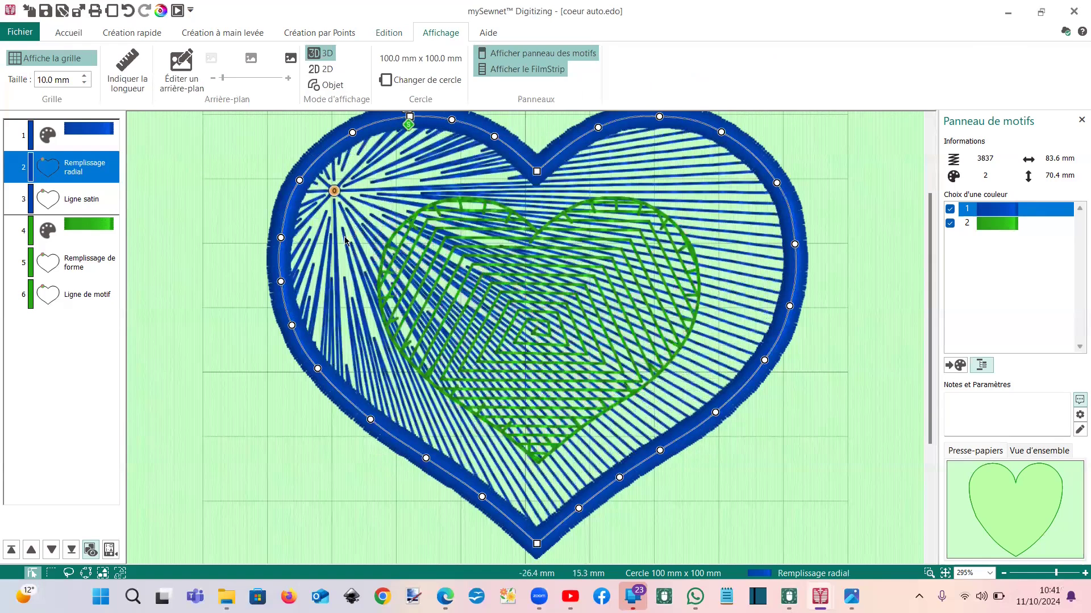
{"action": "left_click_drag", "start_coordinate": [334, 192], "coordinate": [321, 153]}
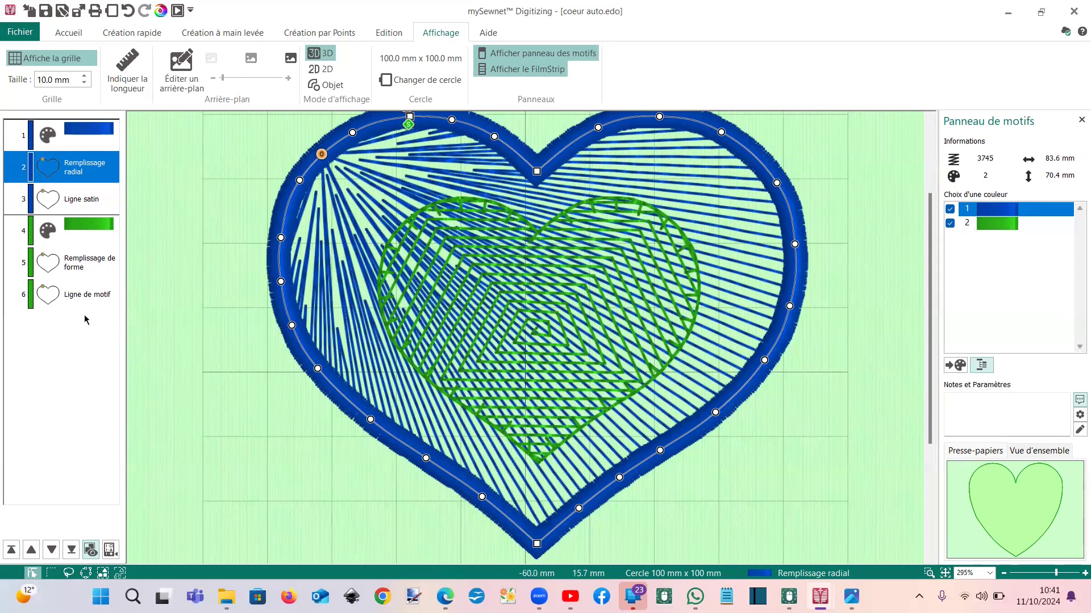
Change the large heart's blue thread colour to pale pink from the default colours
{"action": "left_click", "coordinate": [74, 136]}
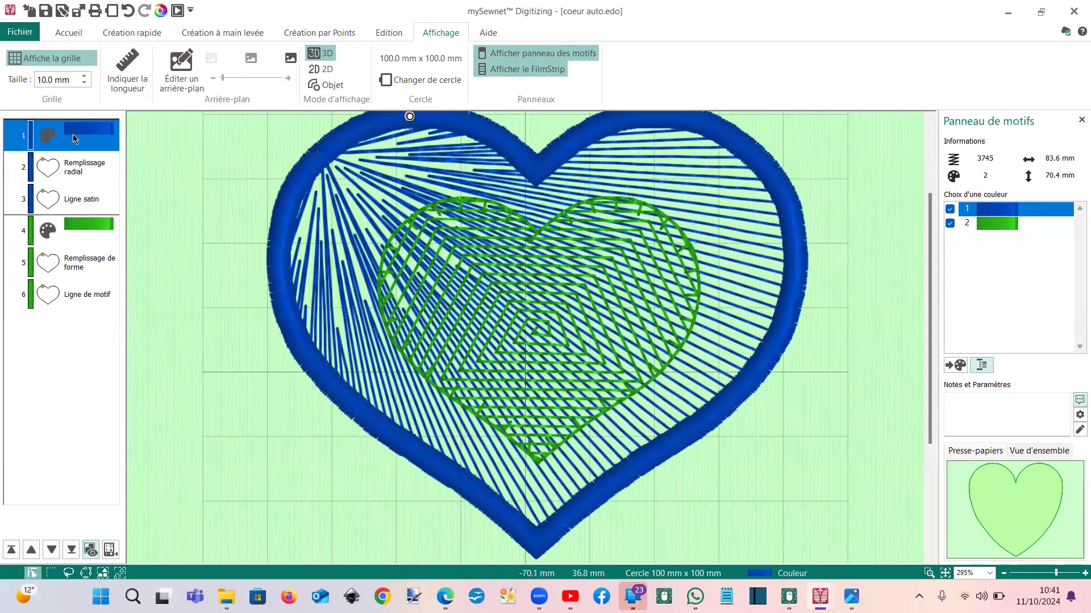
{"action": "right_click", "coordinate": [73, 134]}
{"action": "left_click", "coordinate": [106, 293]}
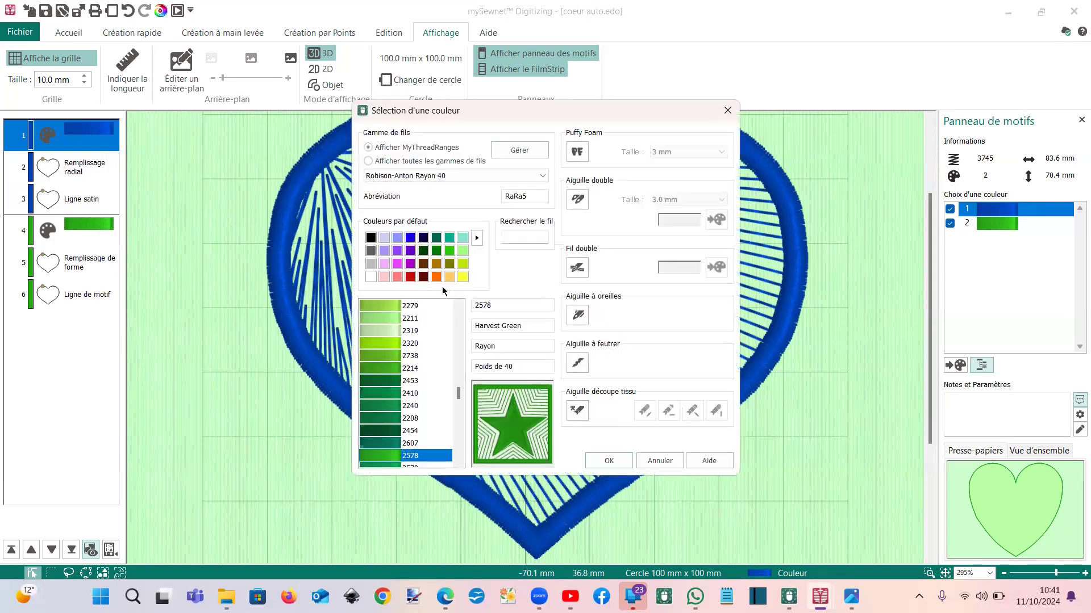
{"action": "left_click", "coordinate": [384, 277]}
{"action": "left_click", "coordinate": [608, 460]}
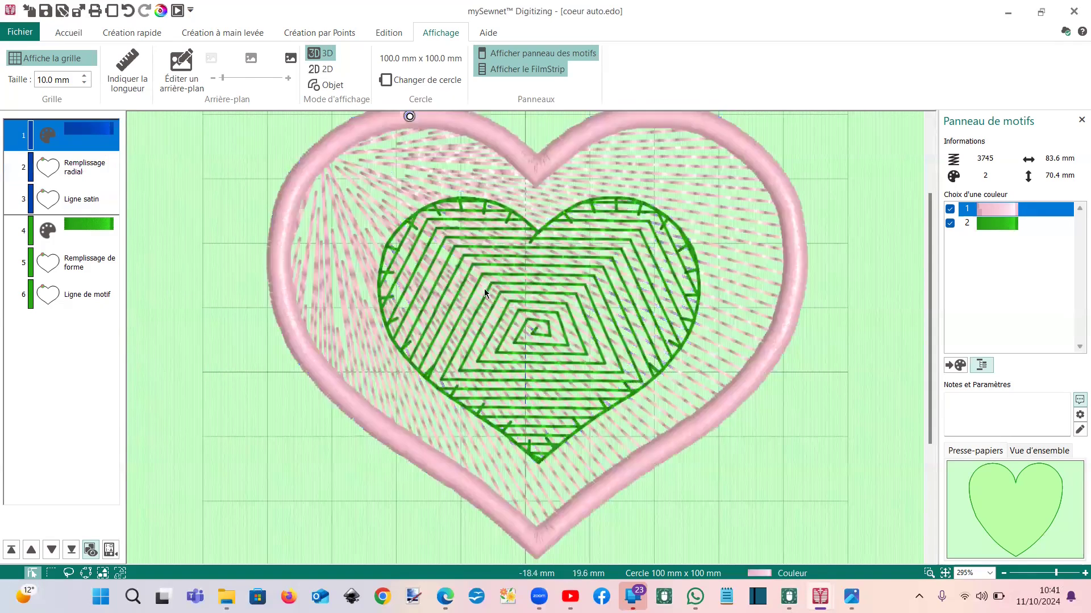
Change the small heart's motif line (Ligne de motif) to a satin line (Ligne satin) in its properties
{"action": "left_click", "coordinate": [99, 301]}
{"action": "right_click", "coordinate": [99, 301]}
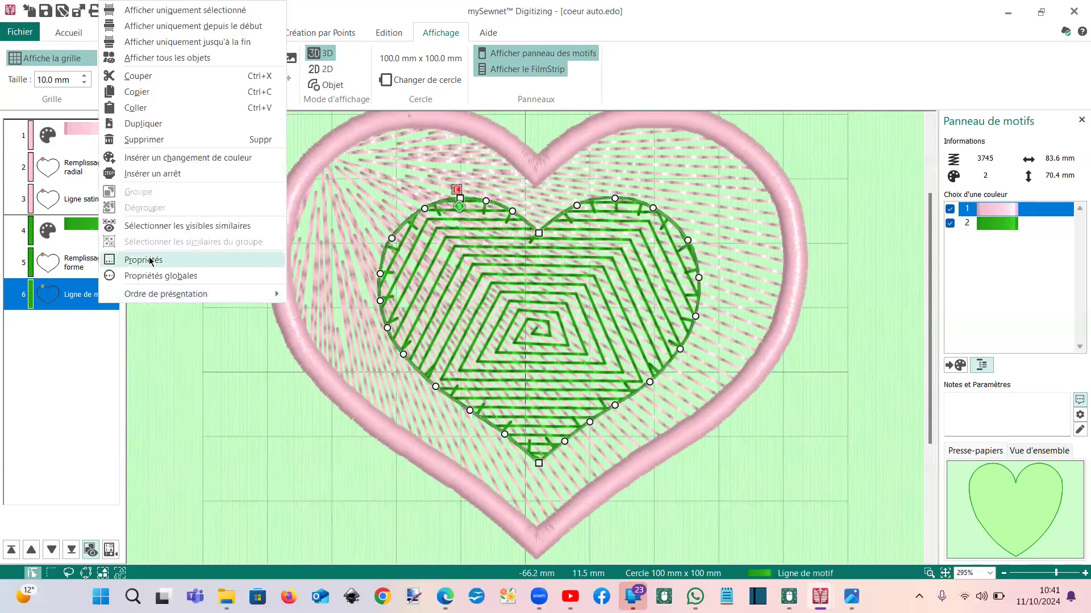
{"action": "left_click", "coordinate": [150, 261]}
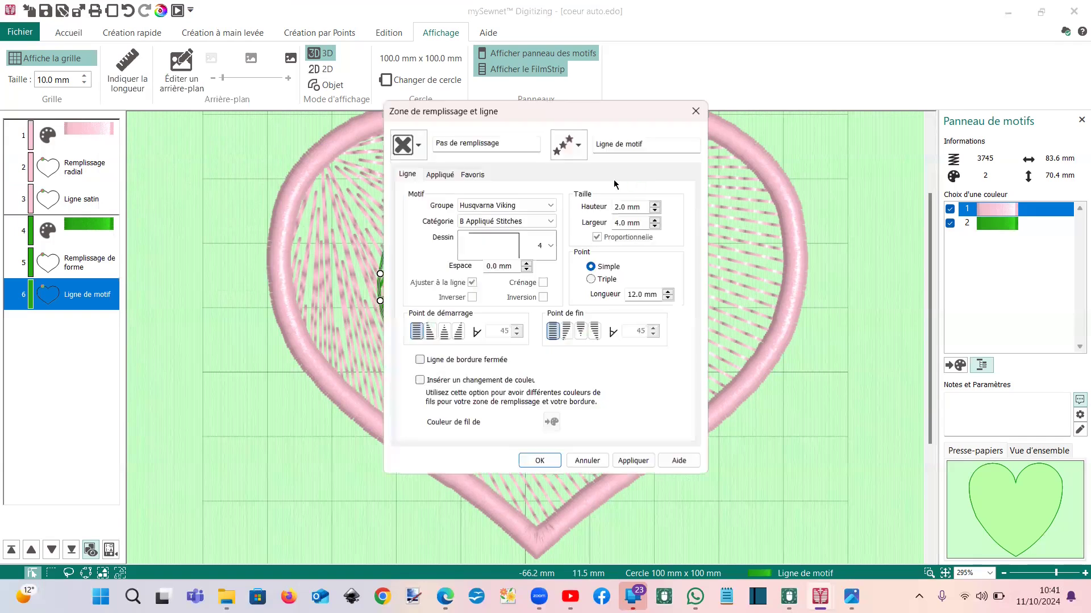
{"action": "left_click", "coordinate": [568, 144]}
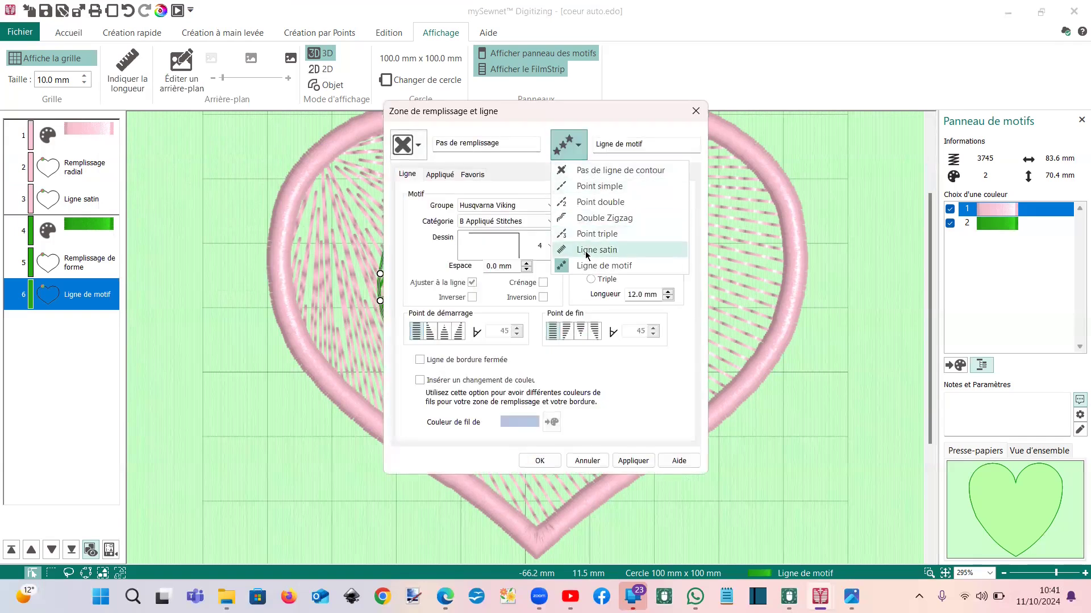
{"action": "left_click", "coordinate": [587, 250]}
{"action": "left_click", "coordinate": [540, 406]}
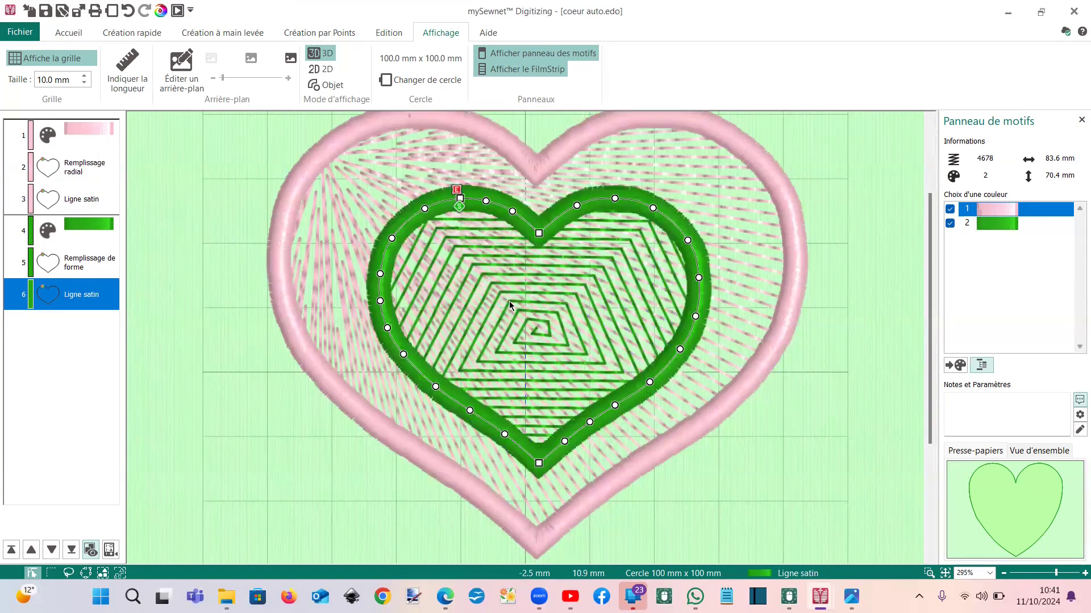
Reposition the origin of the small heart's shape fill, settling it near the heart's centre
{"action": "left_click", "coordinate": [85, 263]}
{"action": "mouse_move", "coordinate": [538, 331]}
{"action": "left_mouse_down"}
{"action": "mouse_move", "coordinate": [445, 239]}
{"action": "mouse_move", "coordinate": [642, 261]}
{"action": "mouse_move", "coordinate": [621, 288]}
{"action": "left_mouse_up"}
{"action": "mouse_move", "coordinate": [600, 368]}
{"action": "left_mouse_down"}
{"action": "mouse_move", "coordinate": [537, 466]}
{"action": "mouse_move", "coordinate": [538, 348]}
{"action": "mouse_move", "coordinate": [571, 276]}
{"action": "mouse_move", "coordinate": [626, 259]}
{"action": "mouse_move", "coordinate": [597, 320]}
{"action": "mouse_move", "coordinate": [532, 332]}
{"action": "mouse_move", "coordinate": [543, 326]}
{"action": "left_mouse_up"}
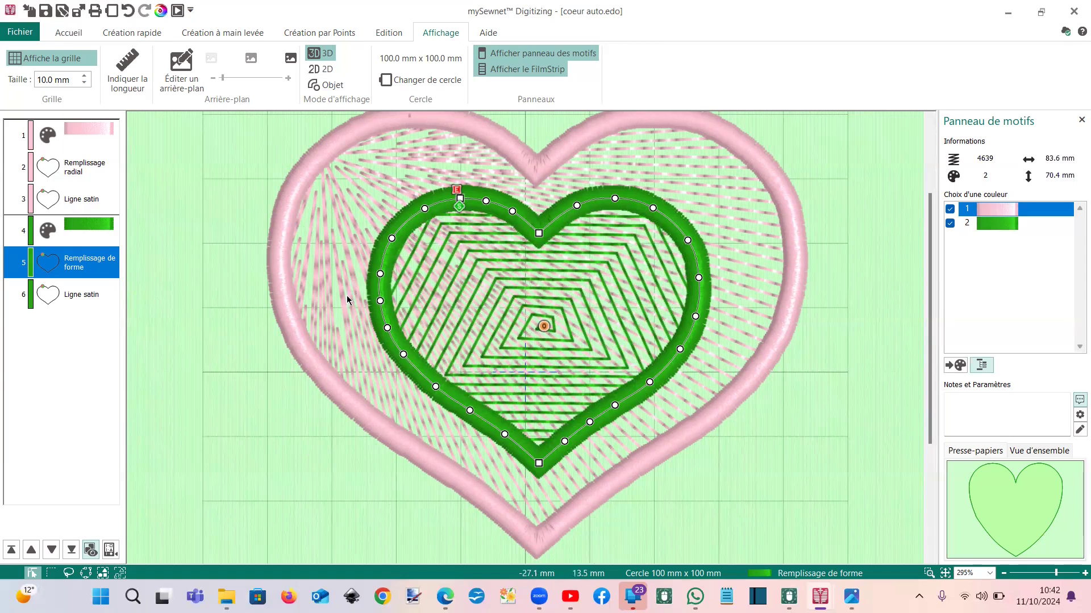
Try a QuickStitch hole in the large heart's radial fill inside the small heart with colour tolerance 10 and few points, and undo it
{"action": "left_click", "coordinate": [148, 33]}
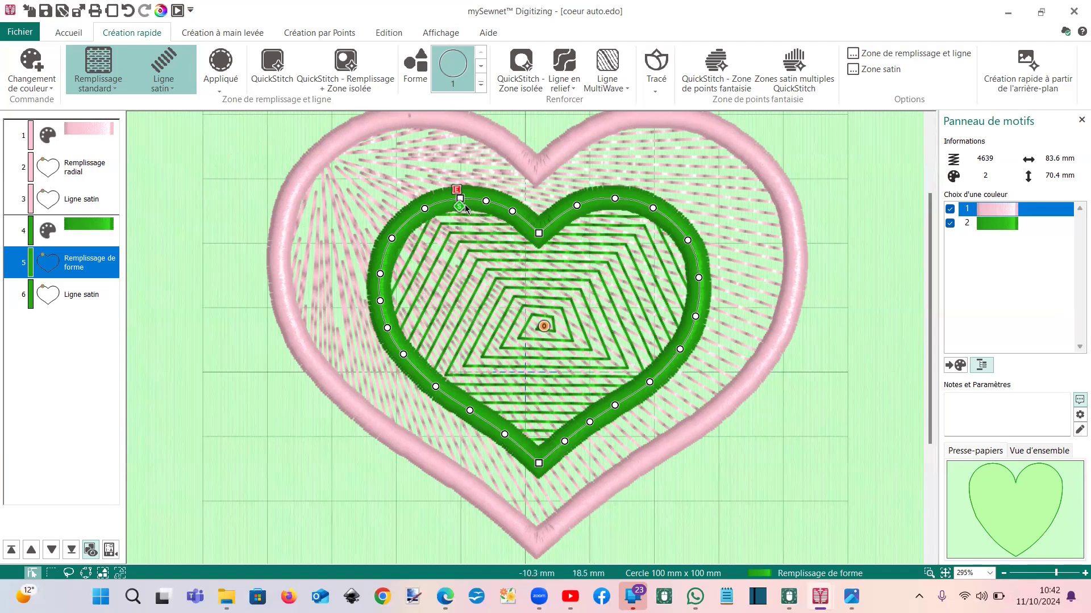
{"action": "left_click", "coordinate": [84, 170]}
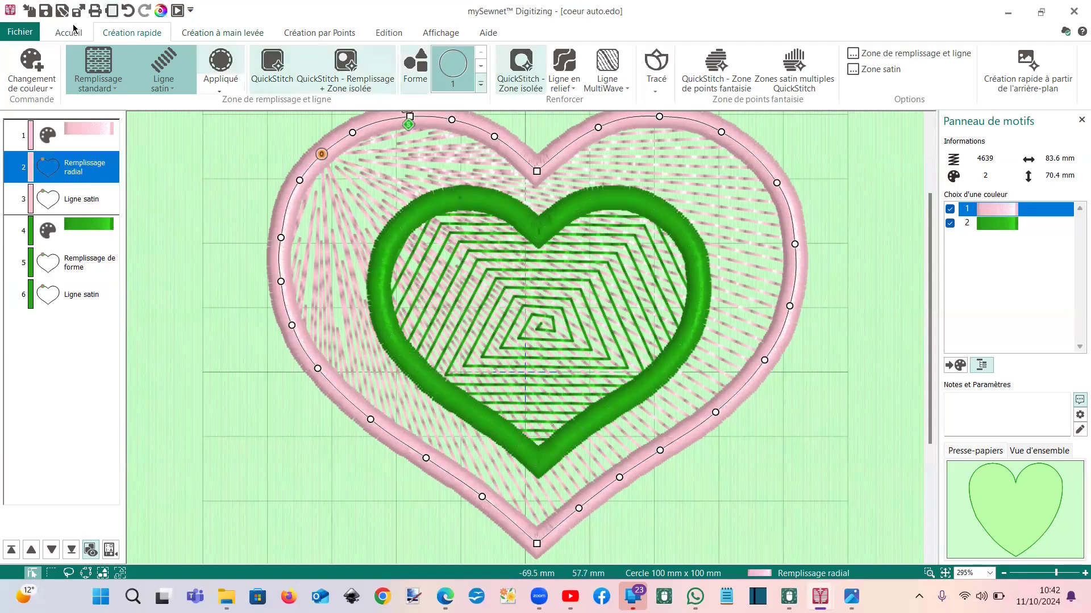
{"action": "left_click", "coordinate": [524, 69]}
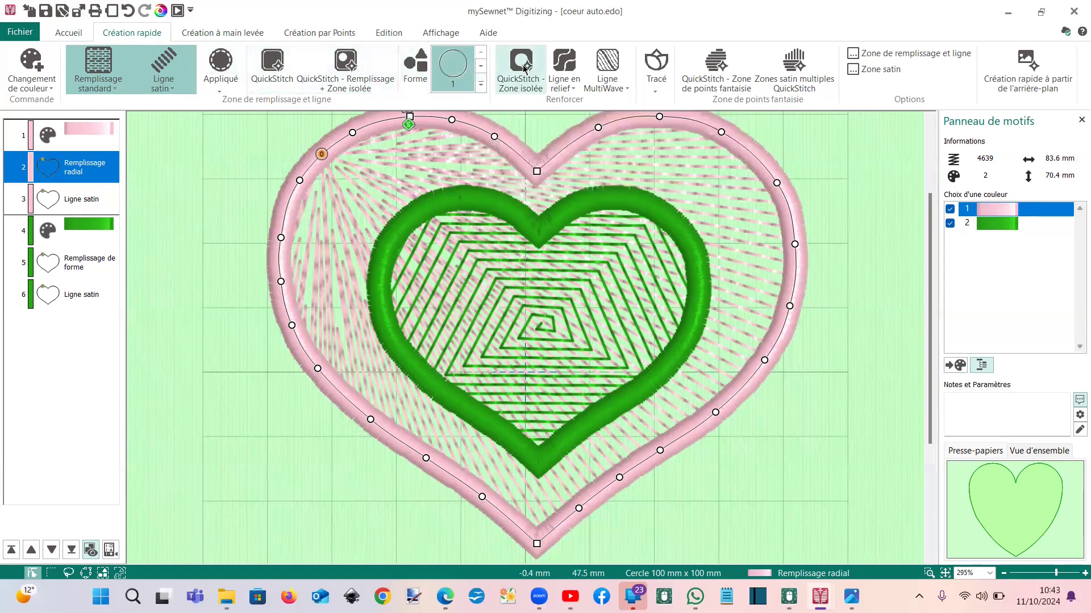
{"action": "left_click", "coordinate": [516, 296]}
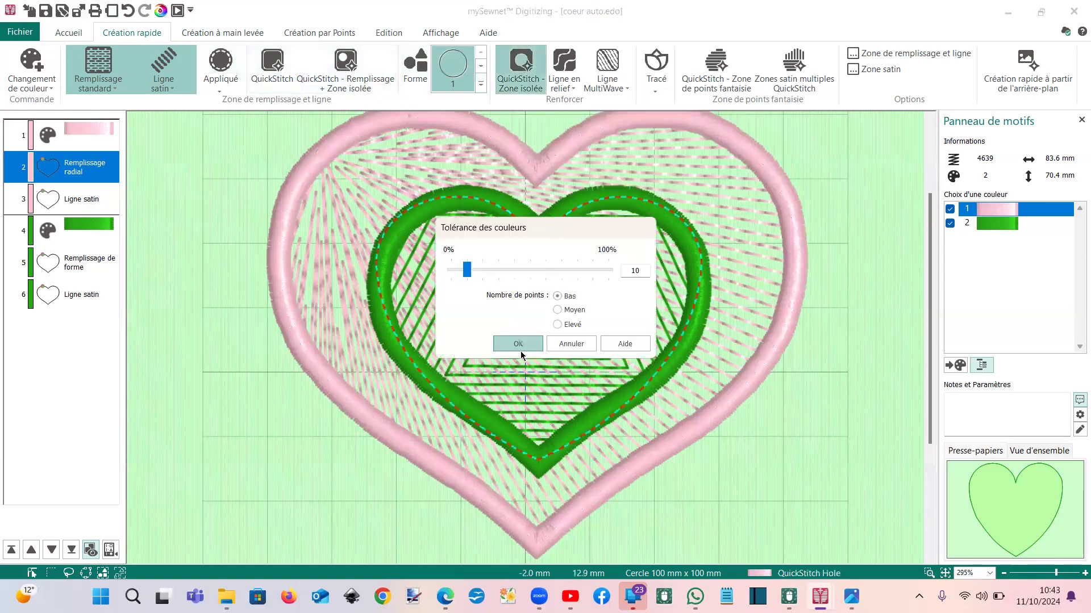
{"action": "left_click", "coordinate": [518, 345]}
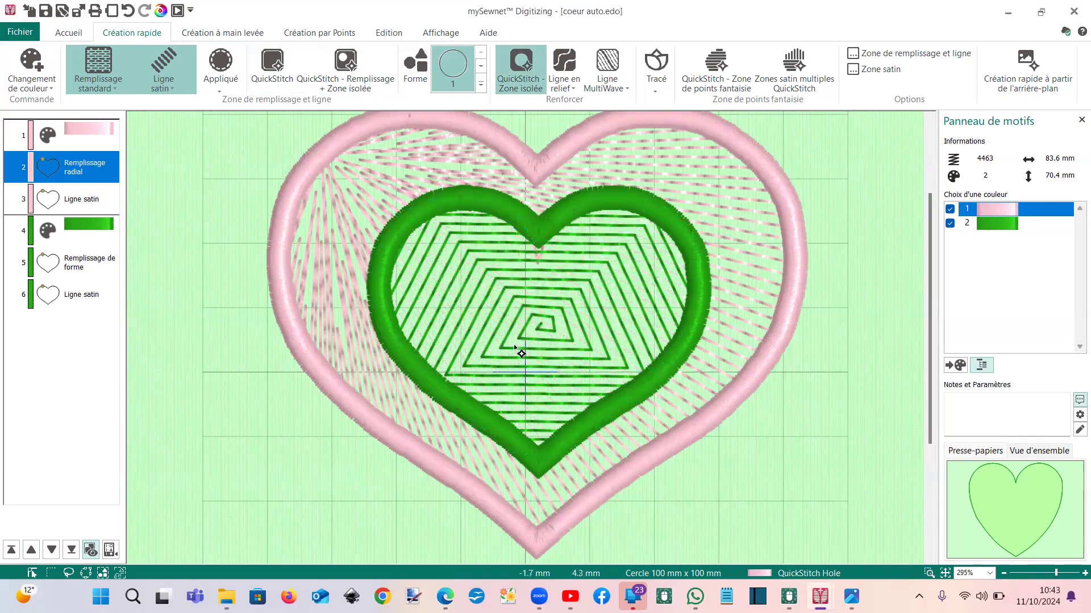
{"action": "left_click", "coordinate": [126, 16]}
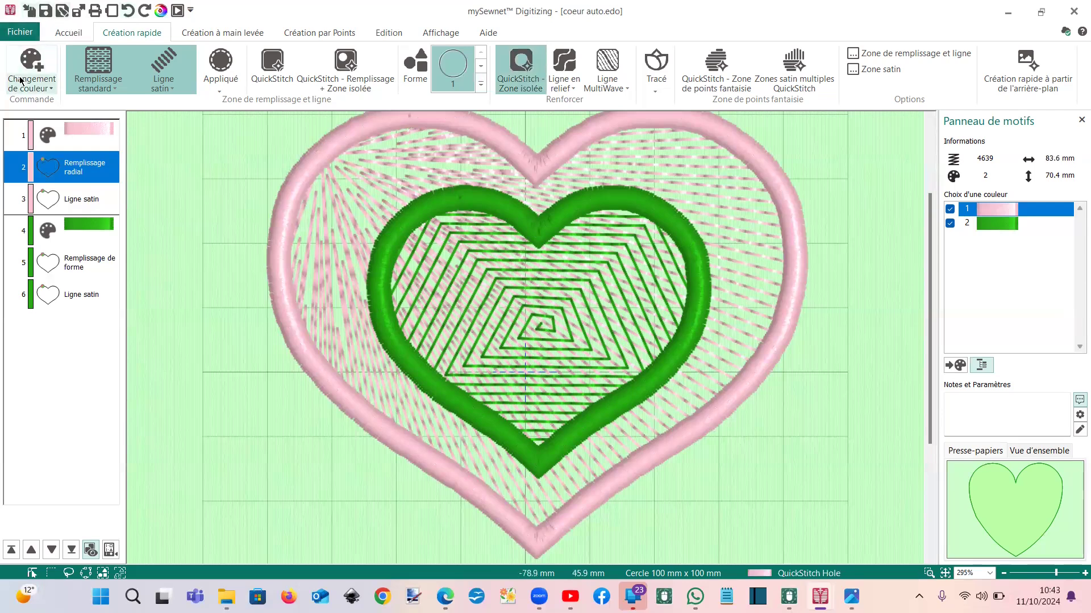
Try a four-point standard fill zone (Remplissage standard) inside the small heart, and undo it
{"action": "left_click", "coordinate": [297, 38]}
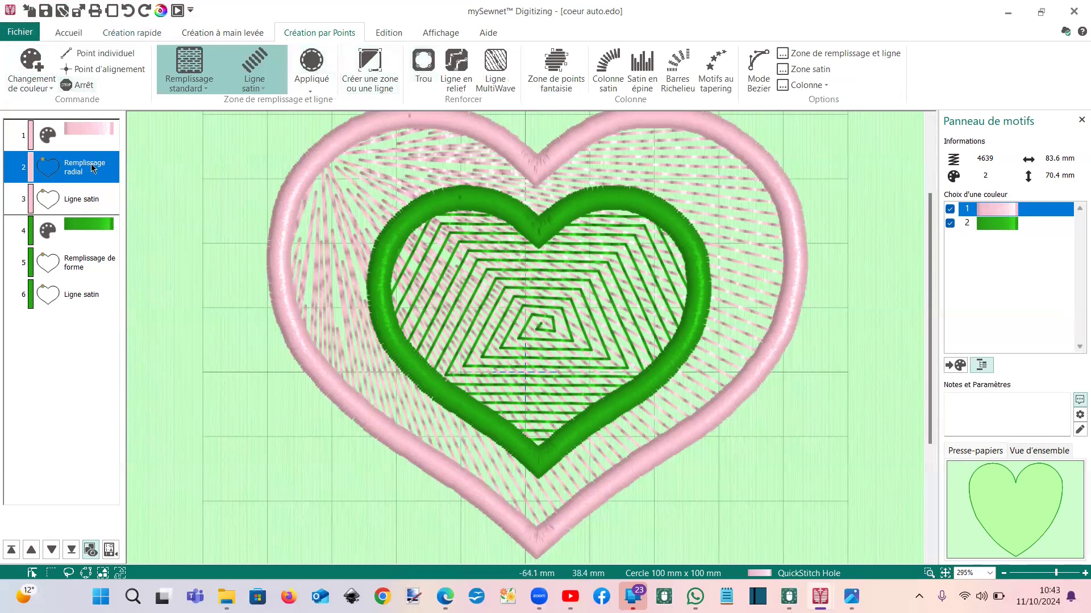
{"action": "left_click", "coordinate": [375, 67]}
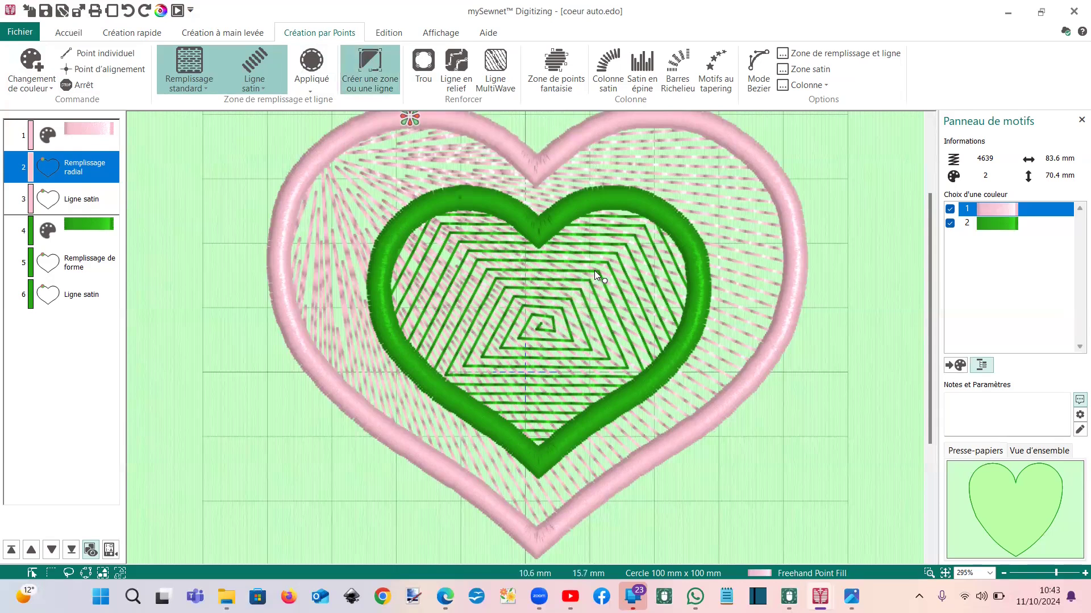
{"action": "left_click", "coordinate": [486, 272]}
{"action": "left_click", "coordinate": [451, 358]}
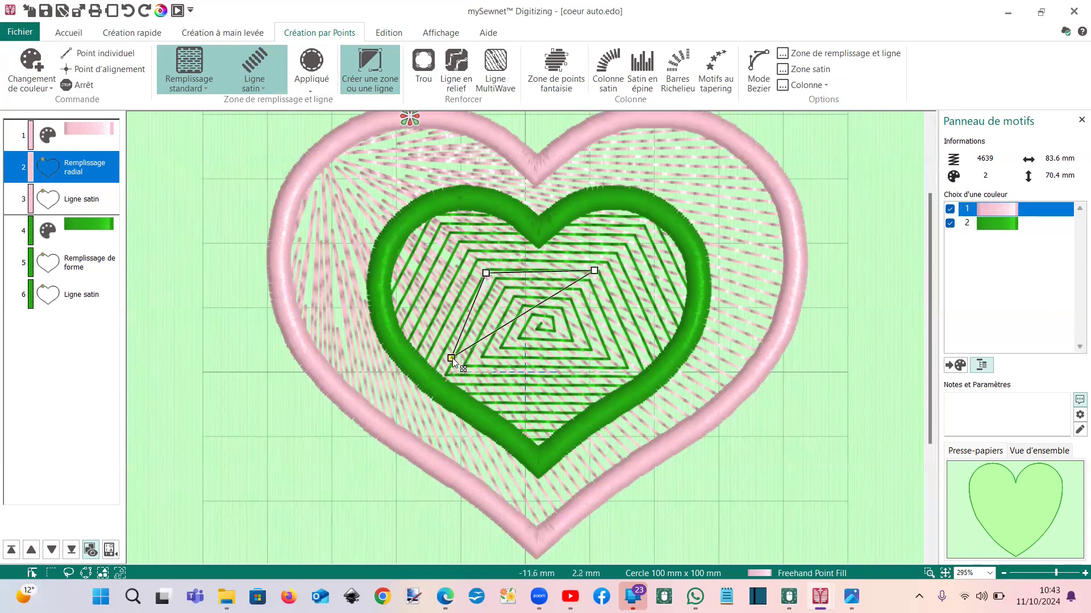
{"action": "left_click", "coordinate": [623, 360]}
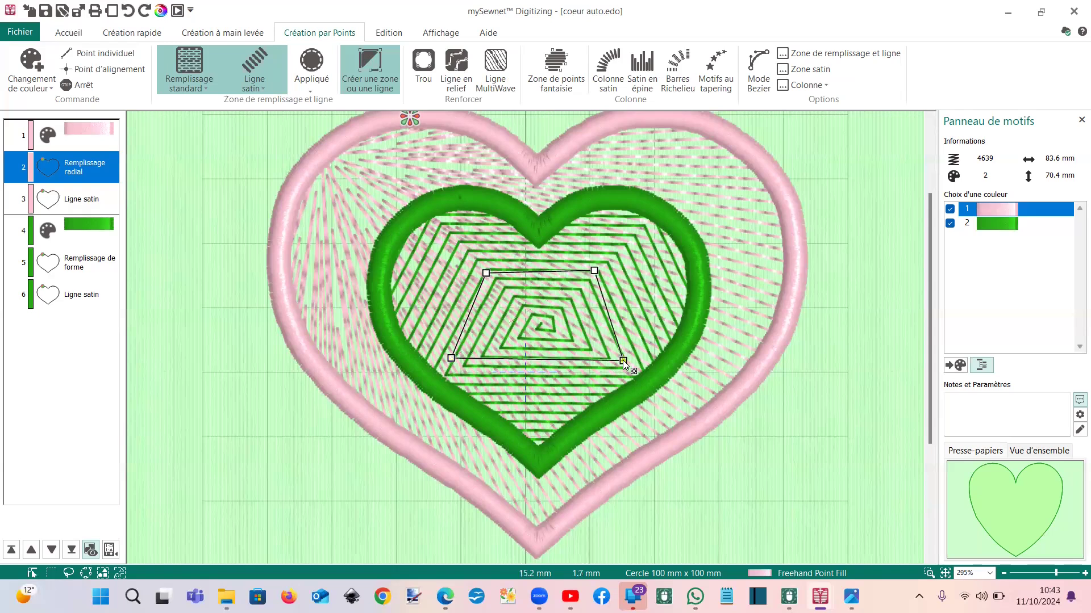
{"action": "key", "text": "Return"}
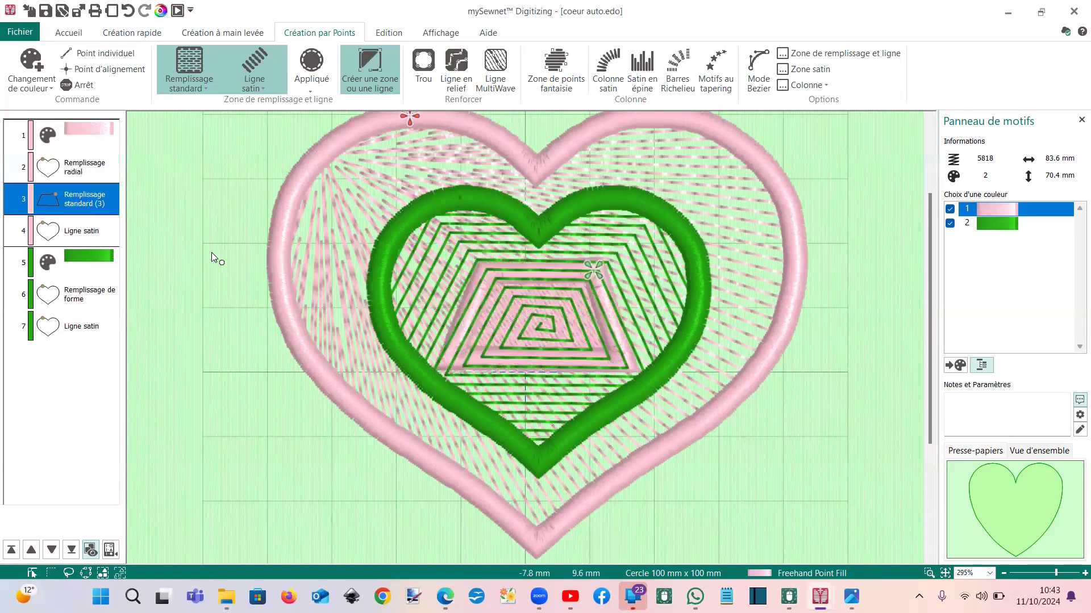
{"action": "left_click", "coordinate": [91, 210]}
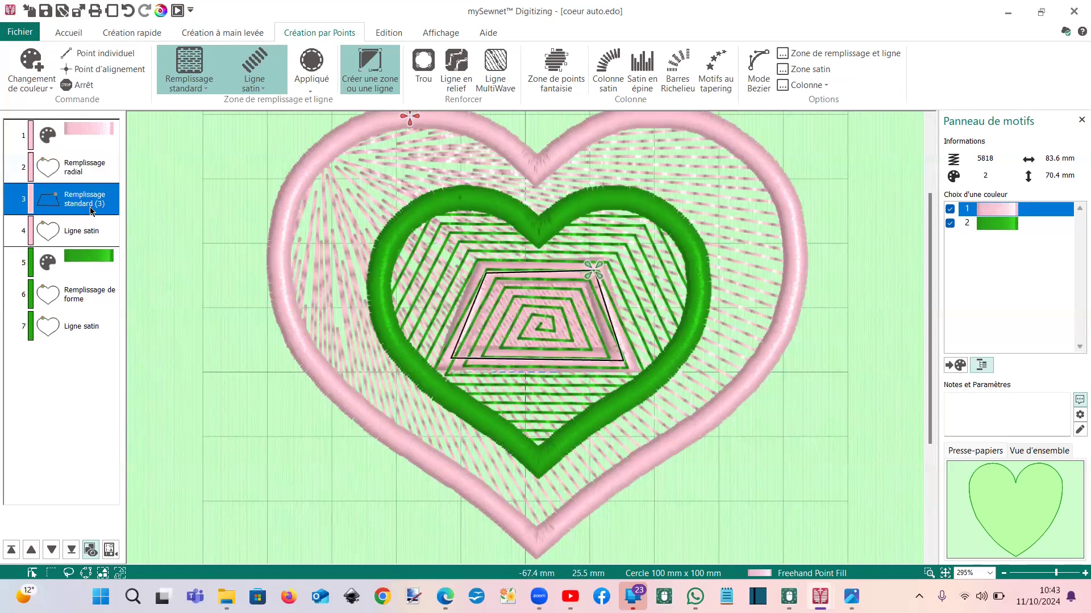
{"action": "left_click", "coordinate": [128, 11]}
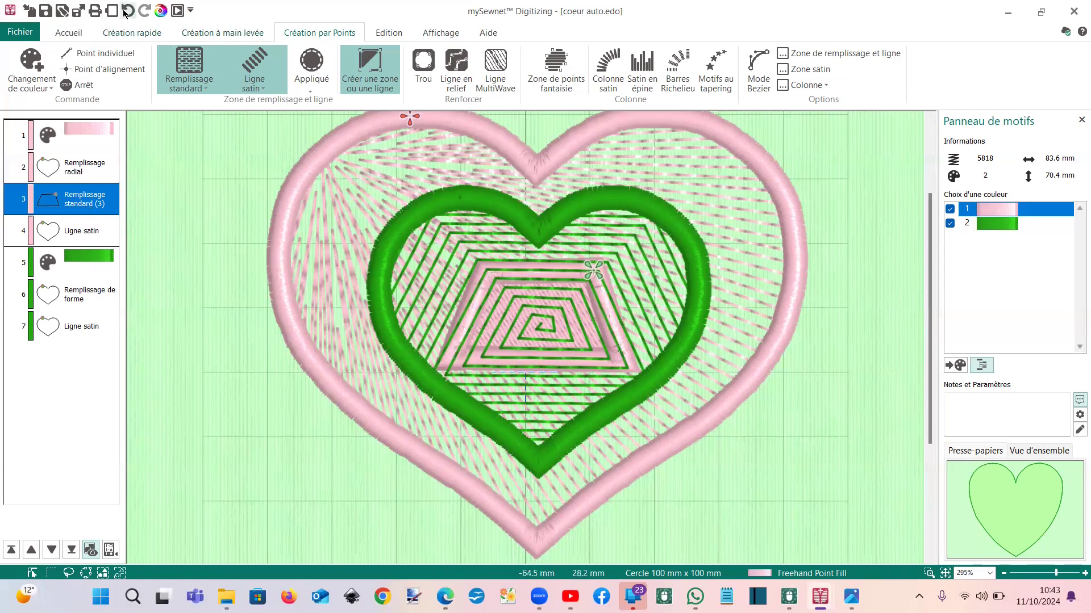
Cut a four-point trapezoid hole (Trou) in the large heart's radial fill, in the middle of the small heart
{"action": "left_click", "coordinate": [422, 65]}
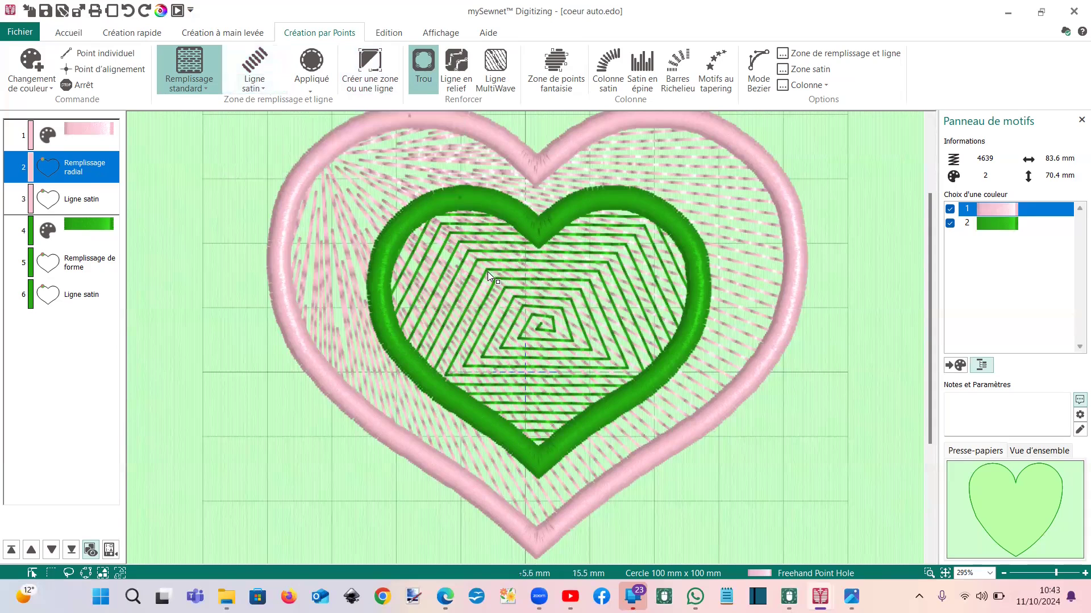
{"action": "left_click", "coordinate": [599, 270]}
{"action": "left_click", "coordinate": [618, 356]}
{"action": "left_click", "coordinate": [467, 352]}
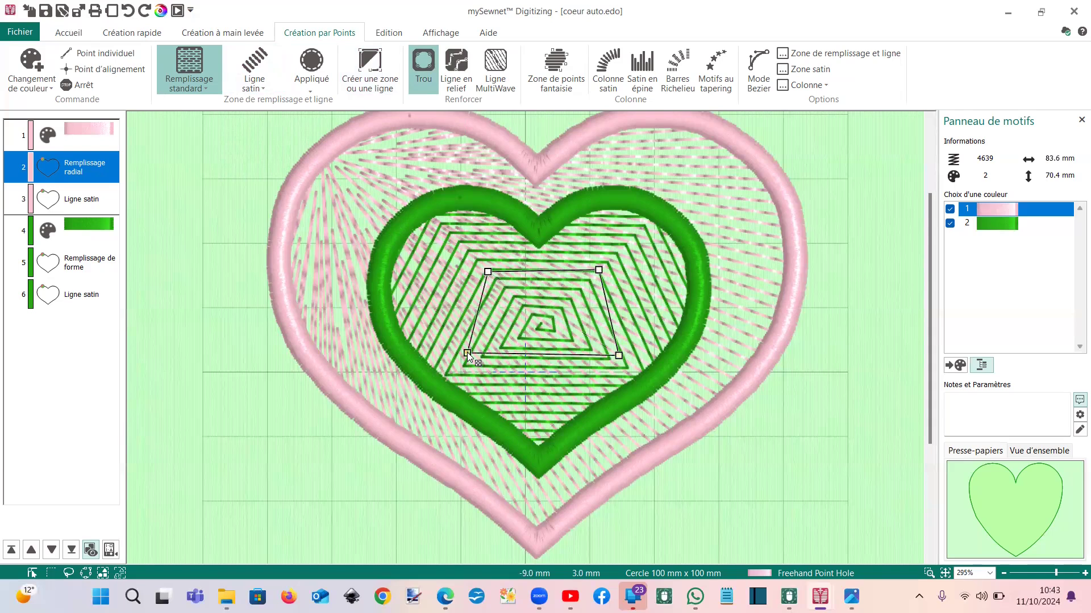
{"action": "right_click", "coordinate": [466, 352]}
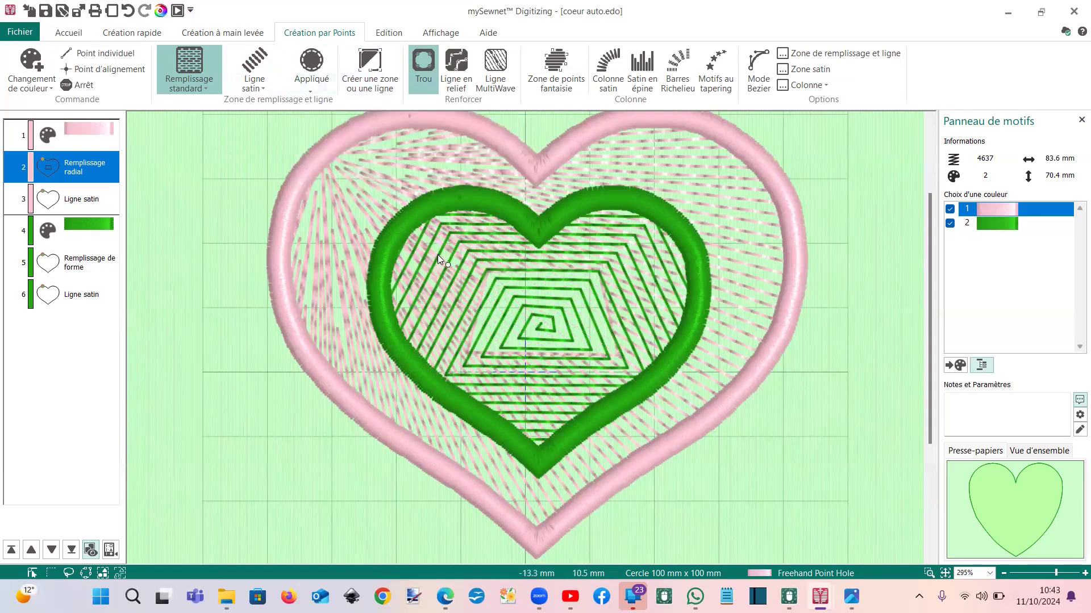
Examine the fill and line properties of the large heart's radial fill and close them without changes
{"action": "left_click", "coordinate": [83, 171]}
{"action": "left_click", "coordinate": [44, 174]}
{"action": "right_click", "coordinate": [44, 175]}
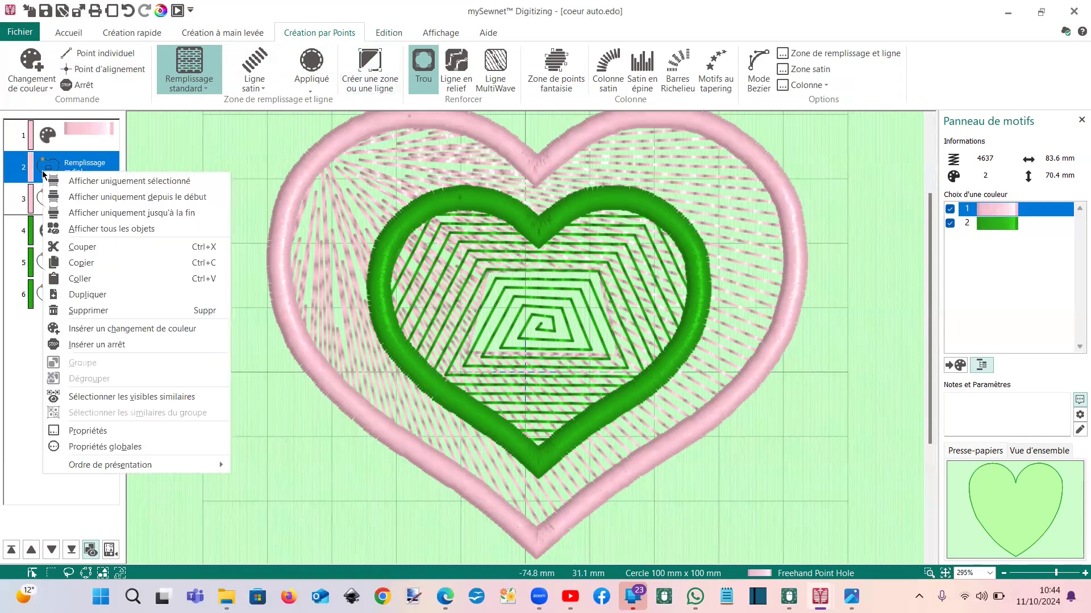
{"action": "left_click", "coordinate": [91, 430]}
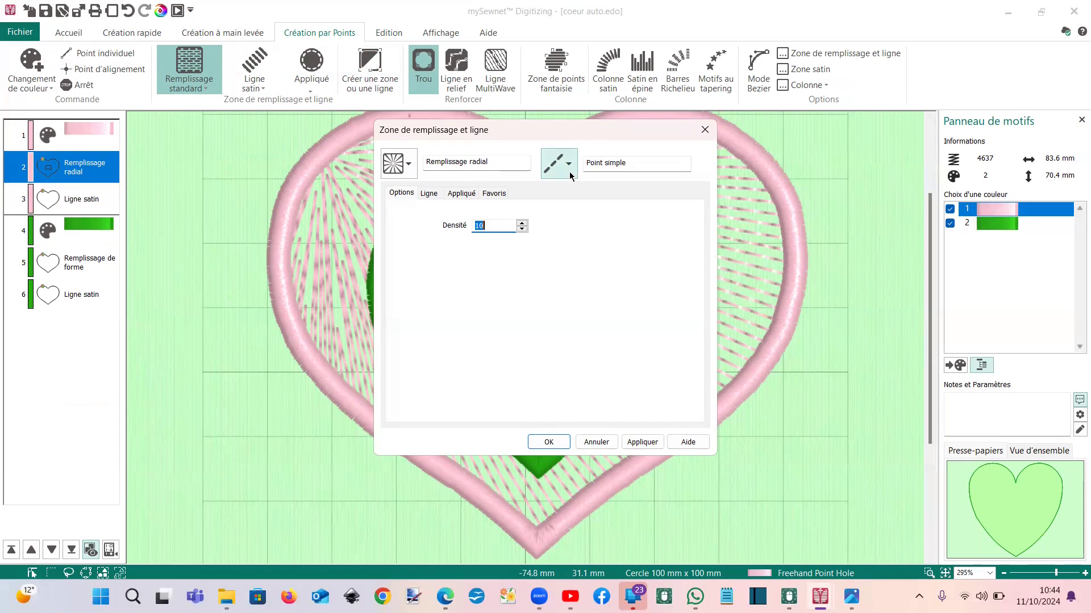
{"action": "left_click", "coordinate": [596, 442]}
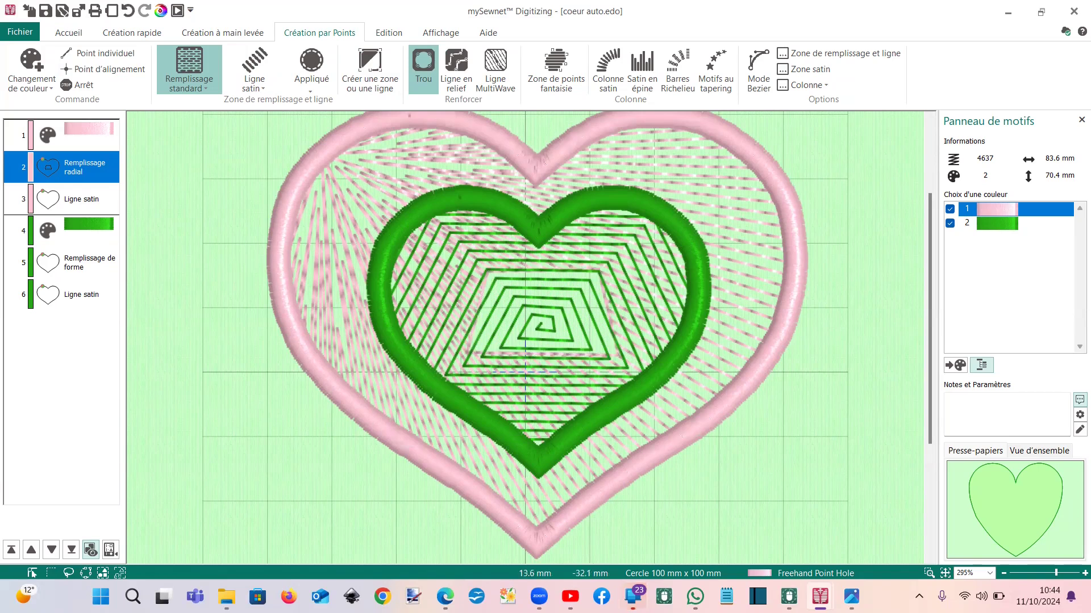
Switch to the Éditer dans Embroidery design and show the edit points of the yellow-bordered blue heart's inner satin appliqué line
{"action": "mouse_move", "coordinate": [820, 596]}
{"action": "left_click", "coordinate": [568, 536]}
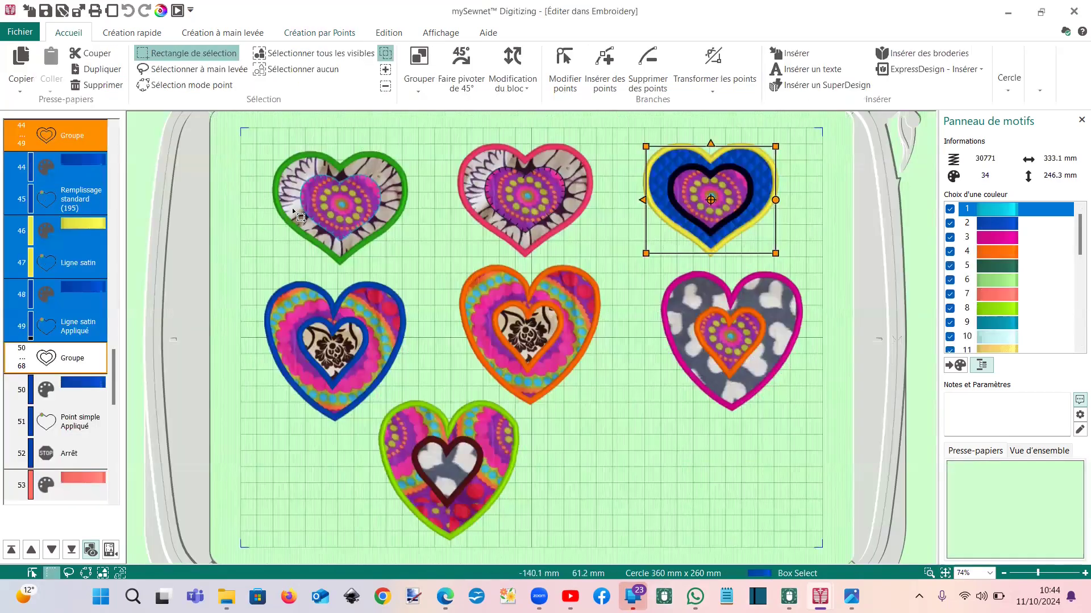
{"action": "left_click_drag", "start_coordinate": [114, 381], "coordinate": [97, 489]}
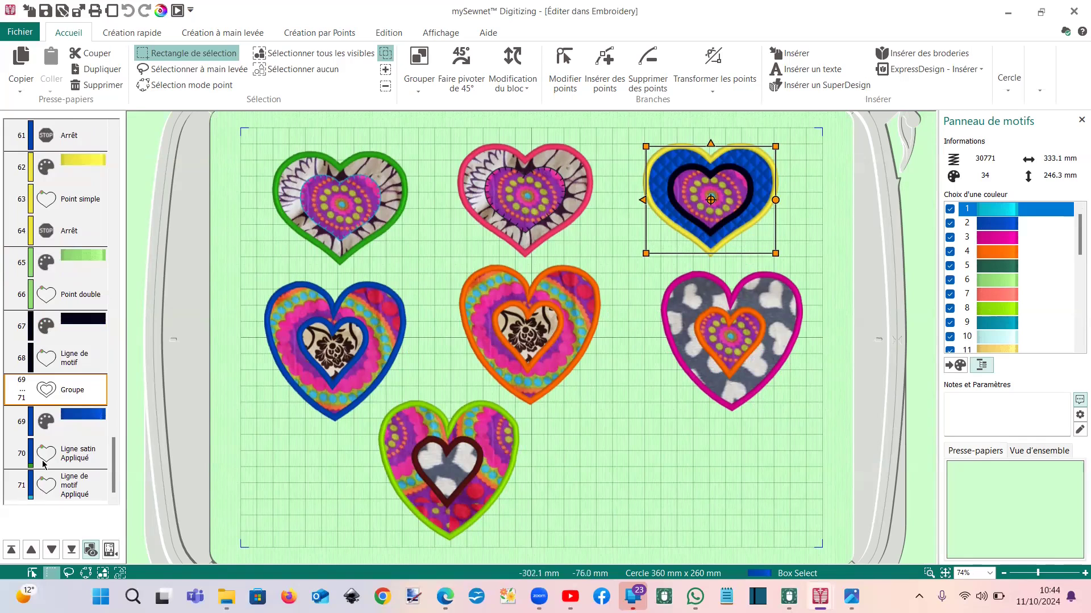
{"action": "left_click_drag", "start_coordinate": [114, 484], "coordinate": [131, 427]}
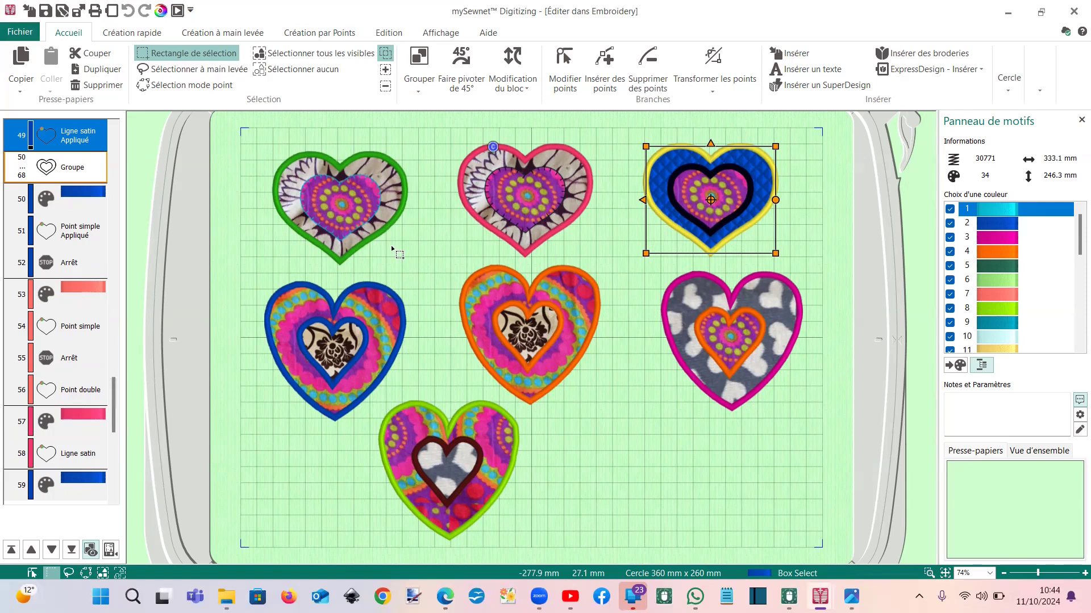
{"action": "double_click", "coordinate": [699, 172]}
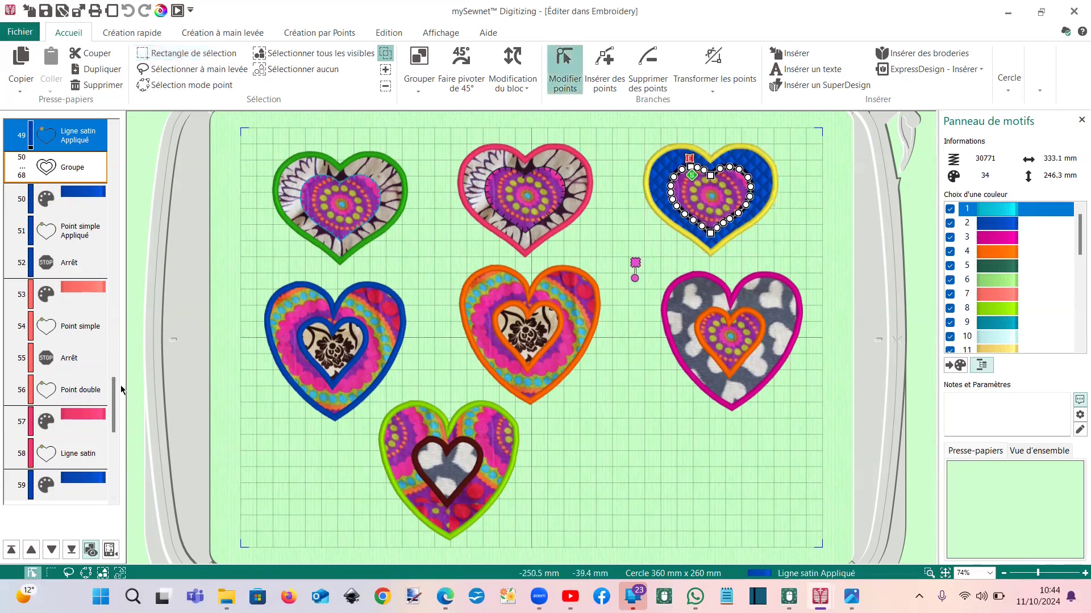